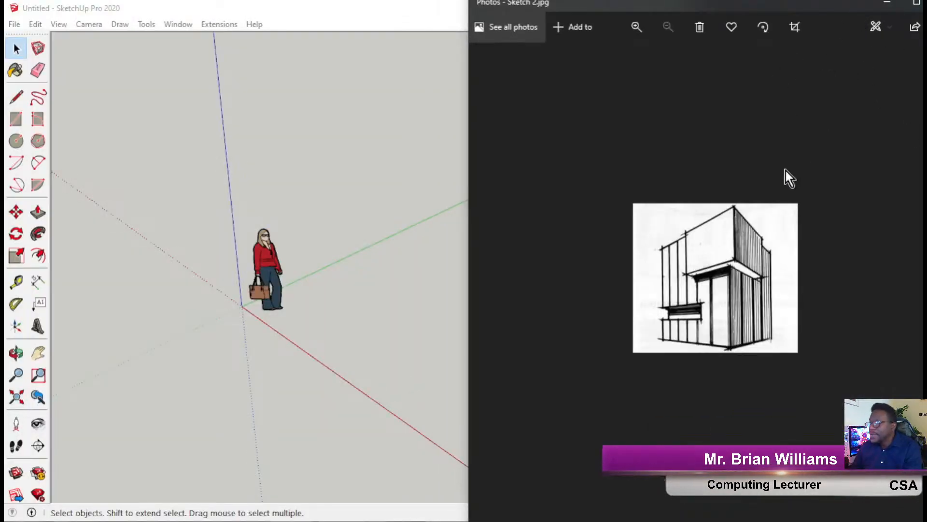
Show Sketch 4.jpg in Photos and resize its window narrower and full height.
key(Right)
key(Right)
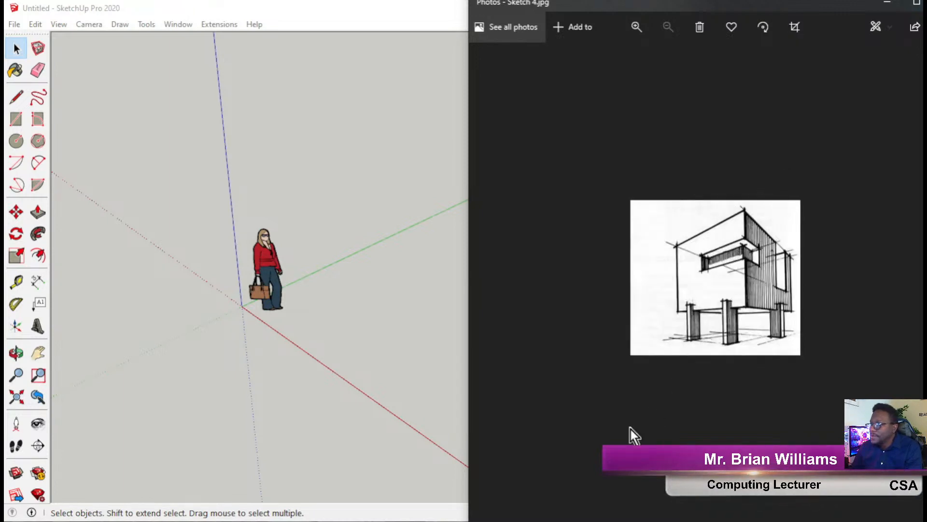
mouse_move(925, 520)
mouse_down()
mouse_move(790, 465)
mouse_move(912, 520)
mouse_up()
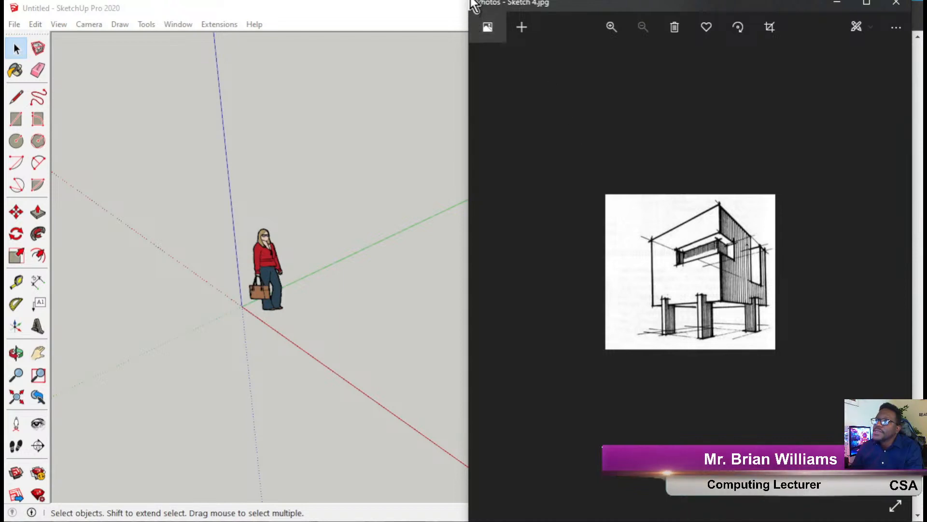
drag(470, 15, 589, 94)
drag(795, 104, 729, 4)
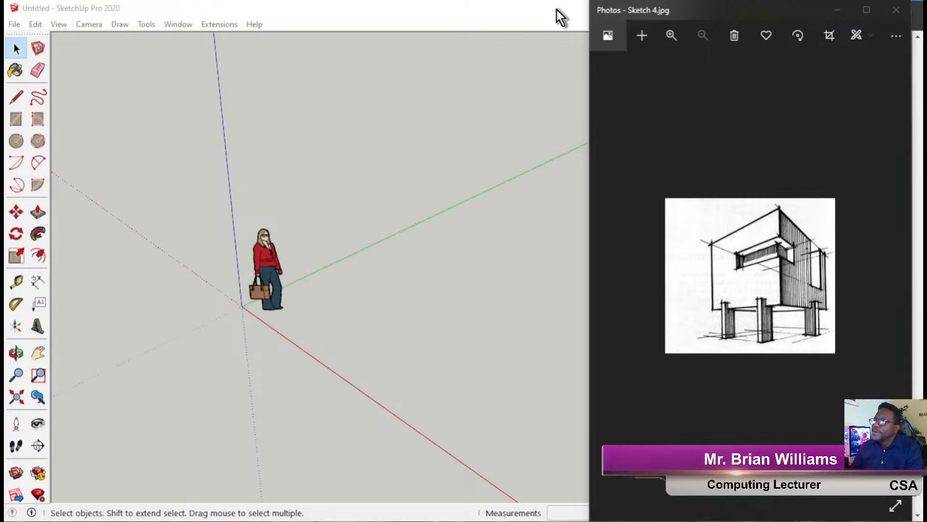
Narrow the SketchUp window beside the sketch and zoom the reference image.
click(557, 10)
mouse_move(693, 82)
mouse_down()
mouse_move(601, 93)
mouse_move(654, 97)
mouse_move(575, 101)
mouse_move(614, 107)
mouse_up()
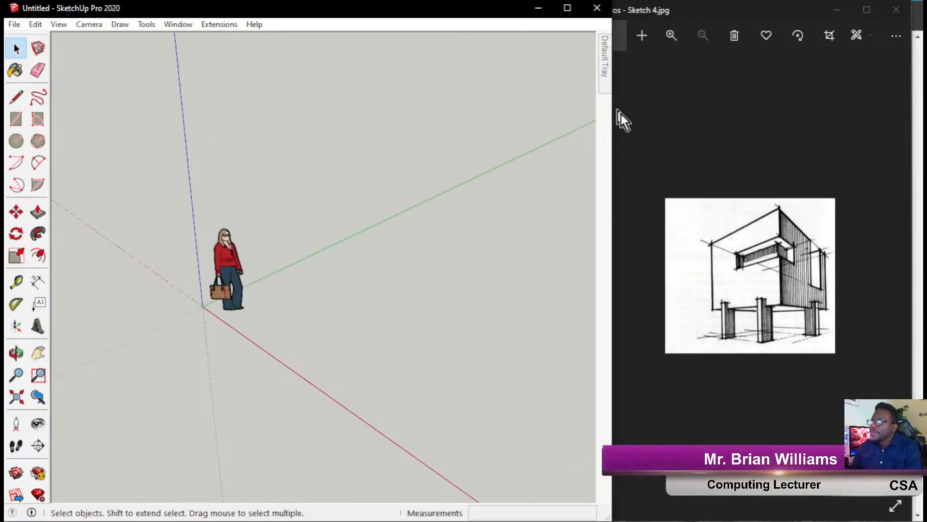
click(783, 148)
ctrl+scroll(694, 256, up, 4)
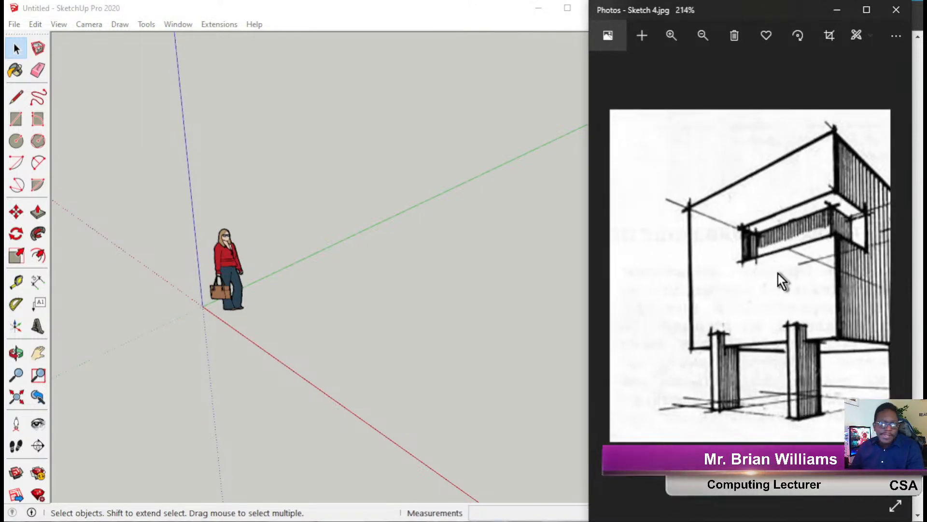
ctrl+scroll(782, 276, down, 2)
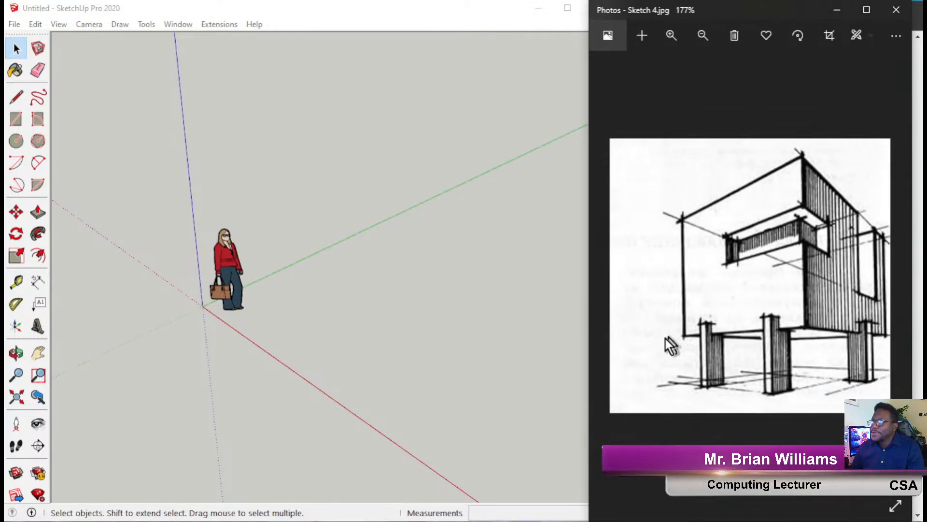
click(372, 247)
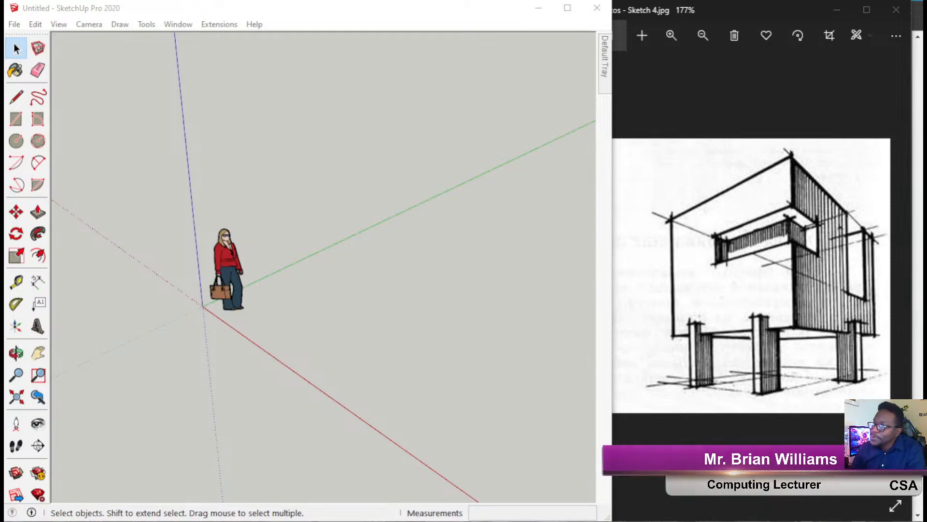
click(694, 128)
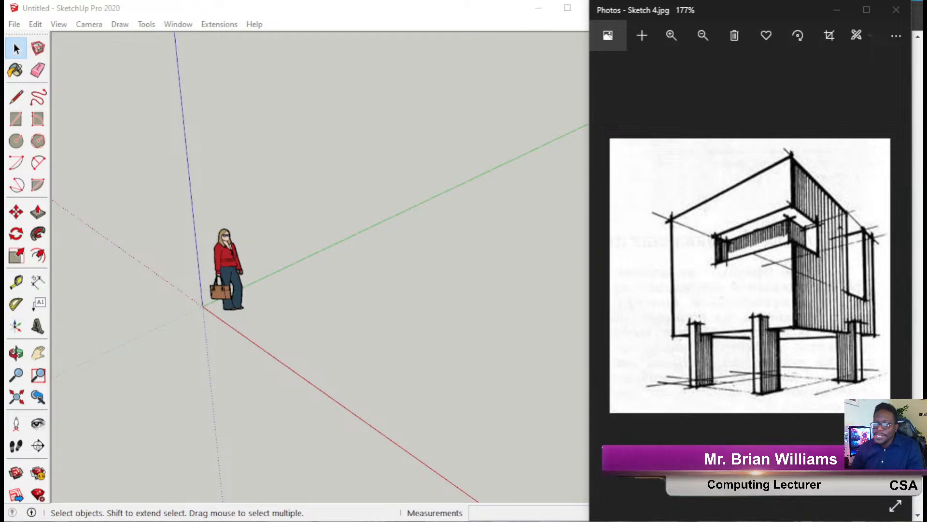
key(super)
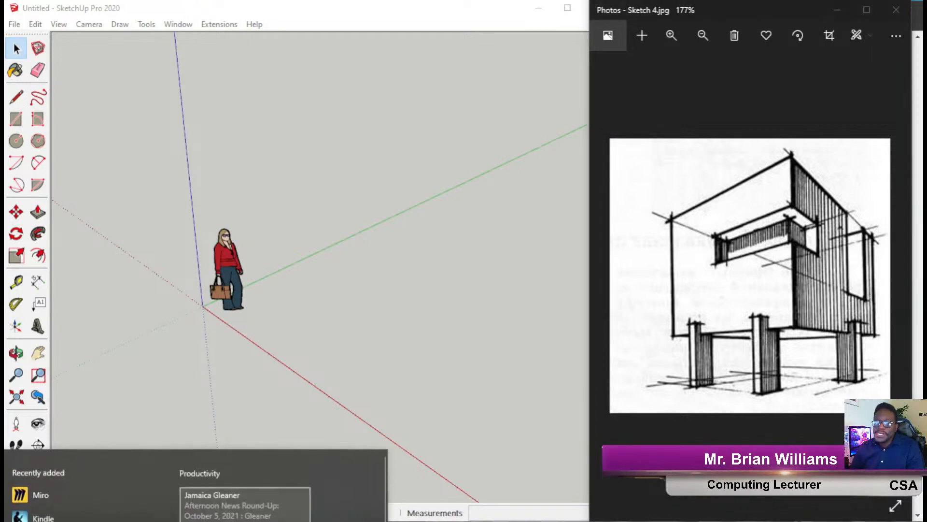
scroll(97, 482, down, 2)
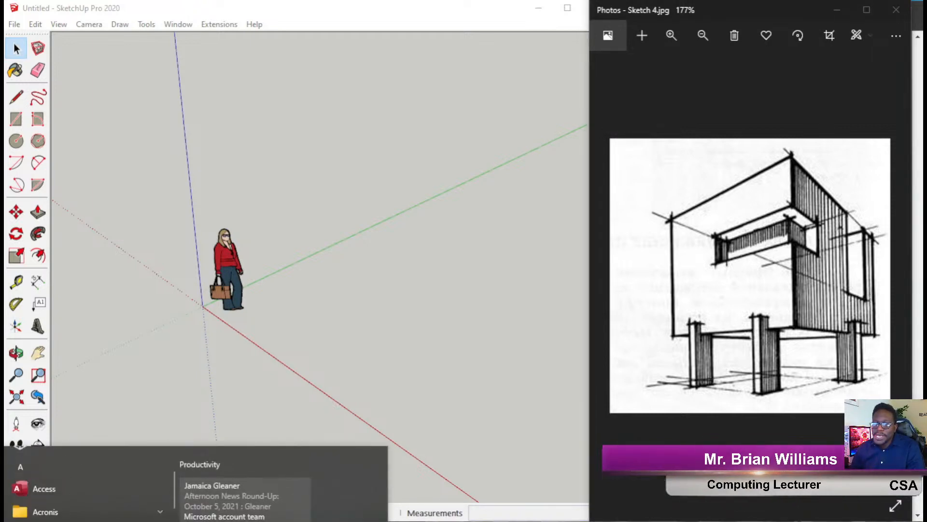
key(super)
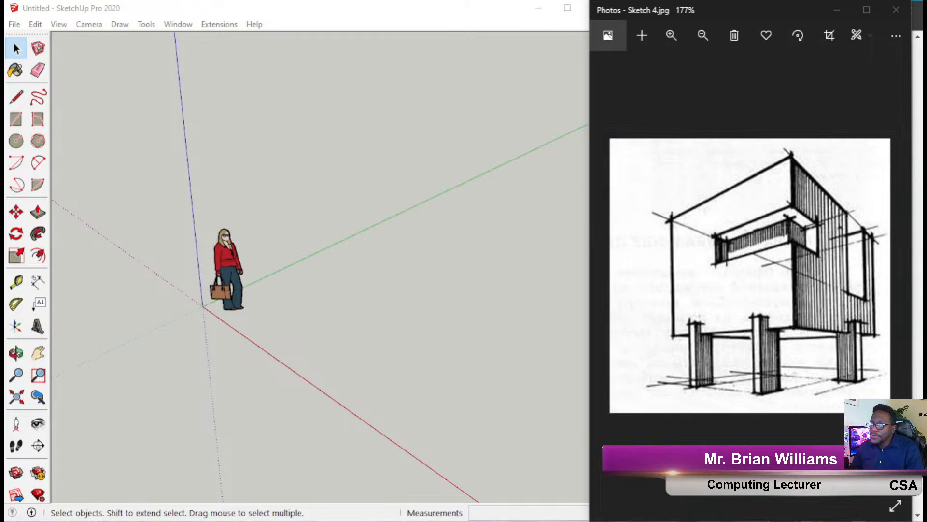
Draw pen arrows at the sketch building's top-left and top-right corners and left column.
drag(784, 211, 792, 521)
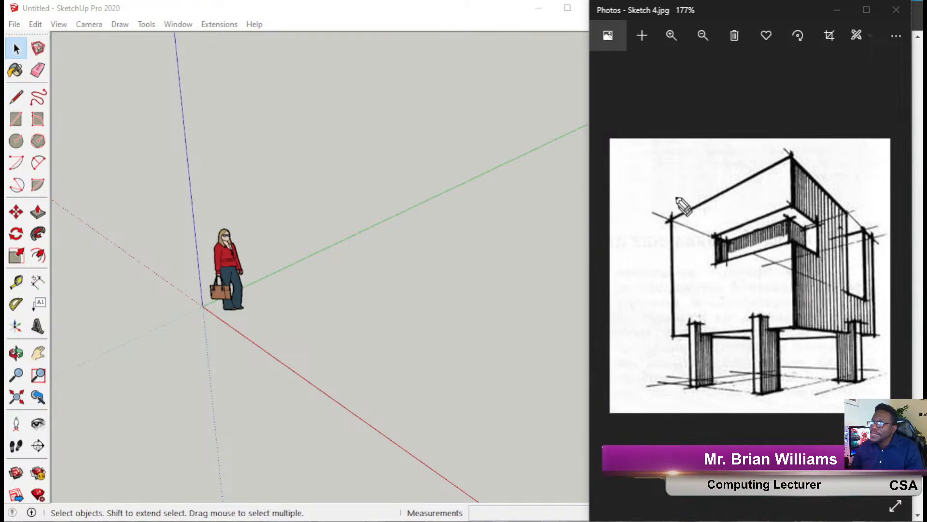
mouse_move(673, 151)
mouse_down()
mouse_move(661, 226)
mouse_move(649, 232)
mouse_up()
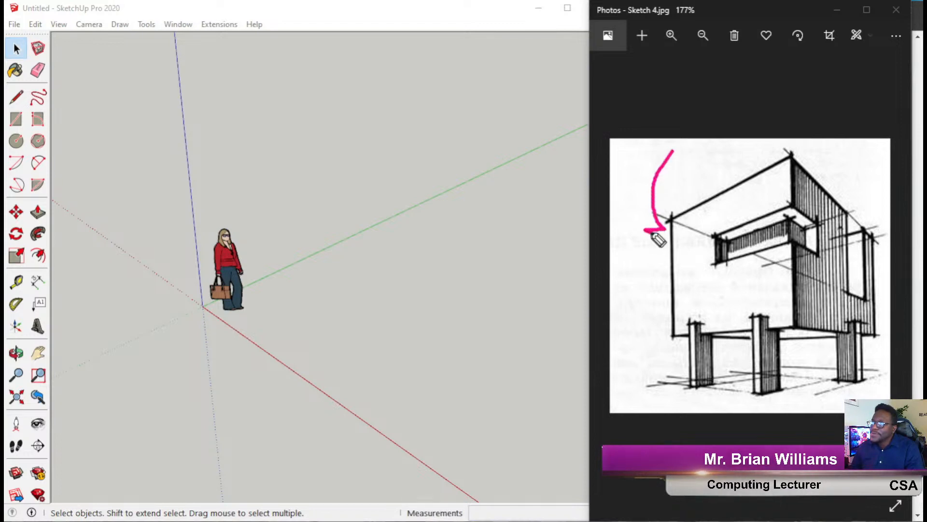
mouse_move(866, 144)
mouse_down()
mouse_move(873, 176)
mouse_move(857, 222)
mouse_move(872, 223)
mouse_up()
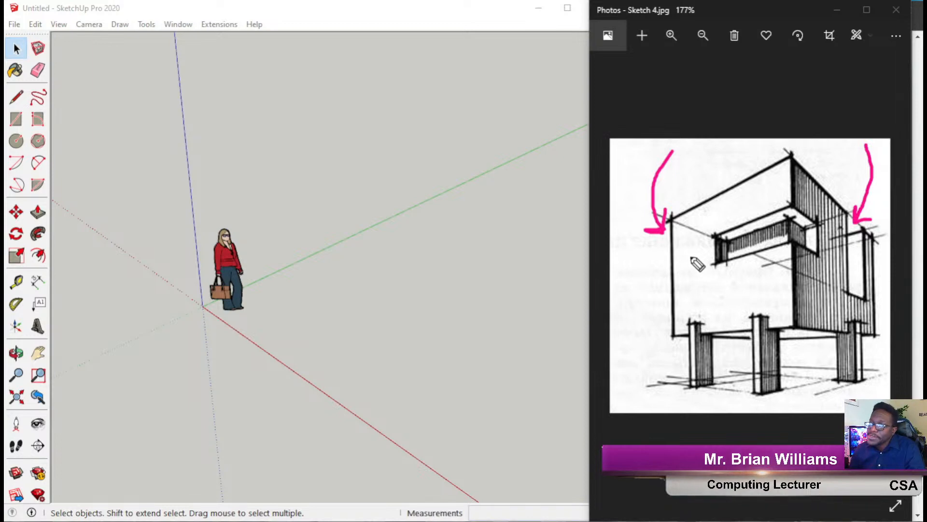
mouse_move(709, 443)
mouse_down()
mouse_move(705, 392)
mouse_move(710, 404)
mouse_up()
drag(770, 447, 776, 404)
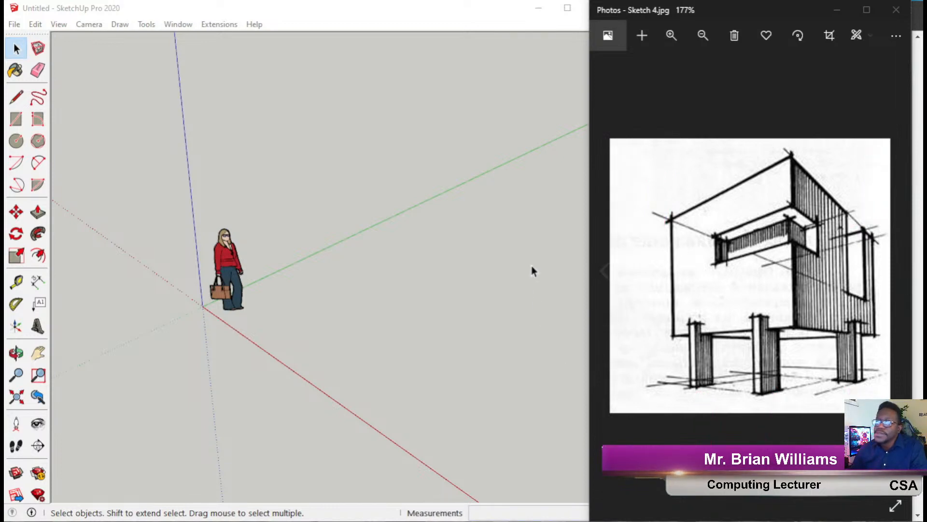
Orbit the SketchUp model slightly.
scroll(171, 267, down, 2)
scroll(250, 321, up, 4)
mouse_move(271, 311)
middle_down()
mouse_move(318, 314)
mouse_move(321, 325)
middle_up()
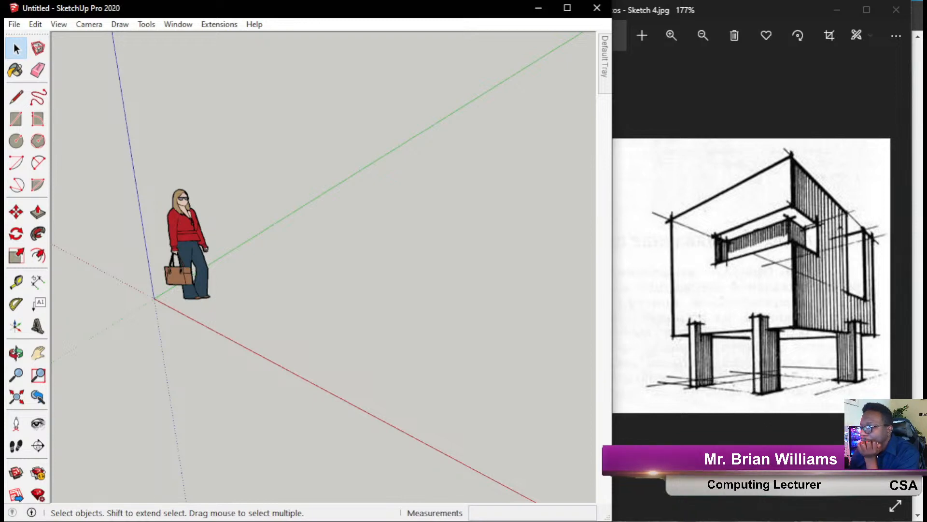
Mark the sketch's base slab and an upward arrow, orbit slightly, and pick the Rectangle tool.
mouse_move(877, 336)
mouse_down()
mouse_move(706, 337)
mouse_move(729, 346)
mouse_move(861, 343)
mouse_up()
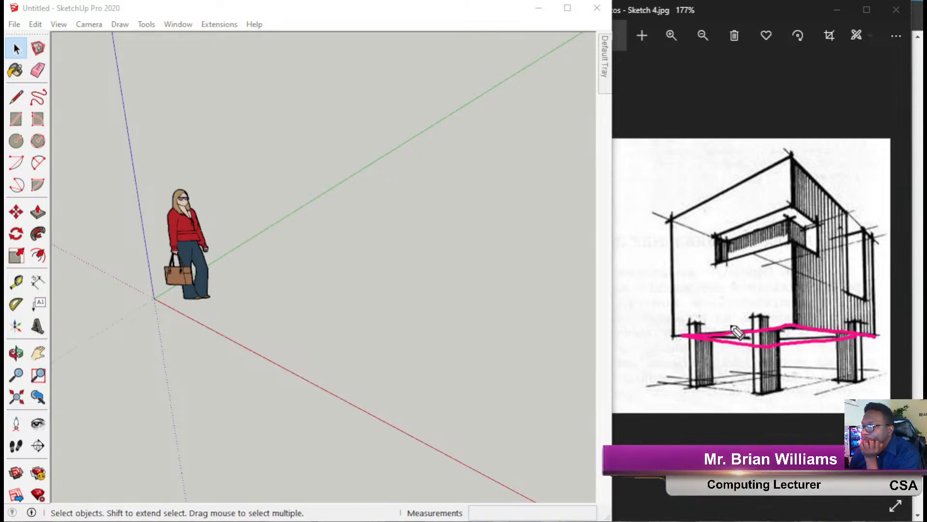
mouse_move(739, 331)
mouse_down()
mouse_move(738, 290)
mouse_move(754, 304)
mouse_up()
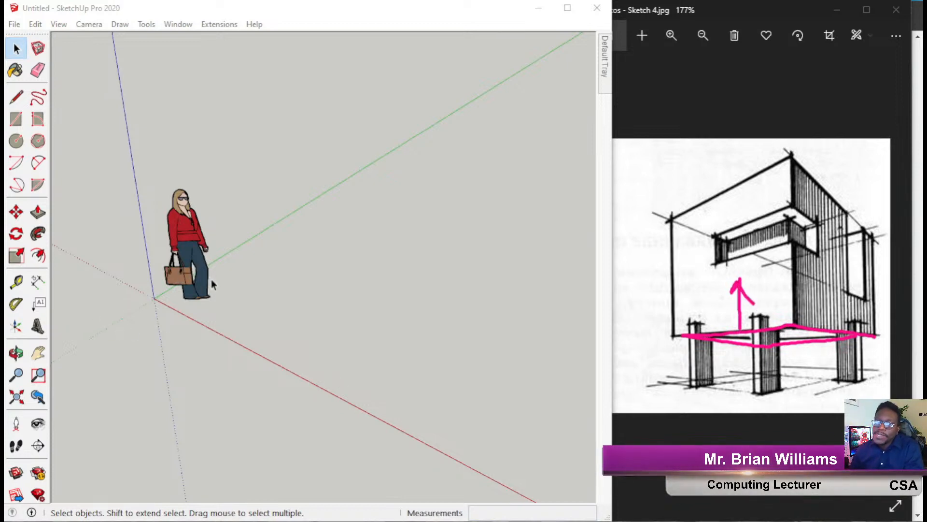
middle_drag(216, 256, 260, 313)
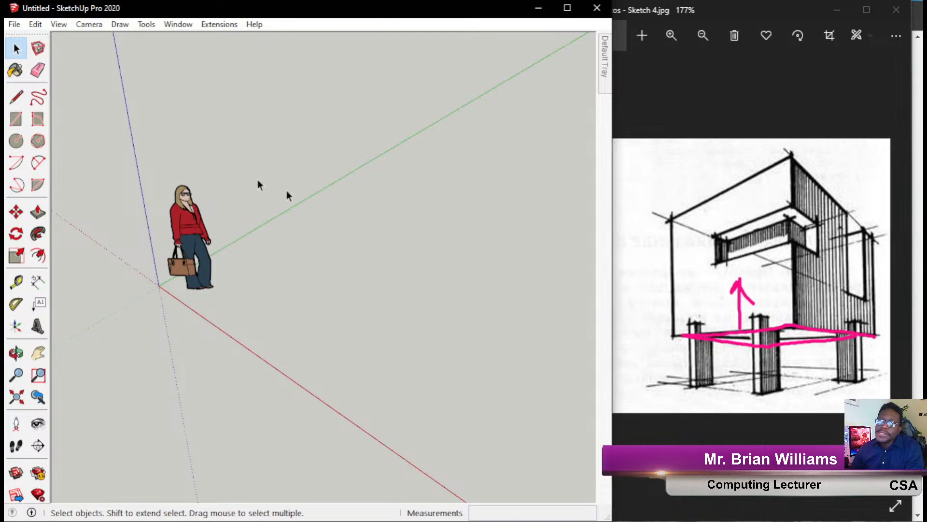
click(19, 124)
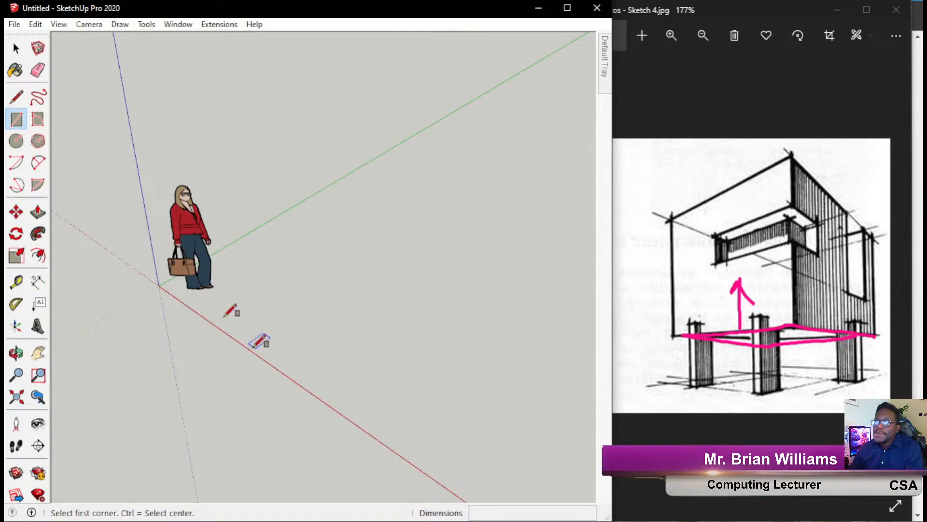
Zoom in and orbit down to eye level with the human figure.
scroll(356, 343, down, 5)
scroll(300, 330, up, 4)
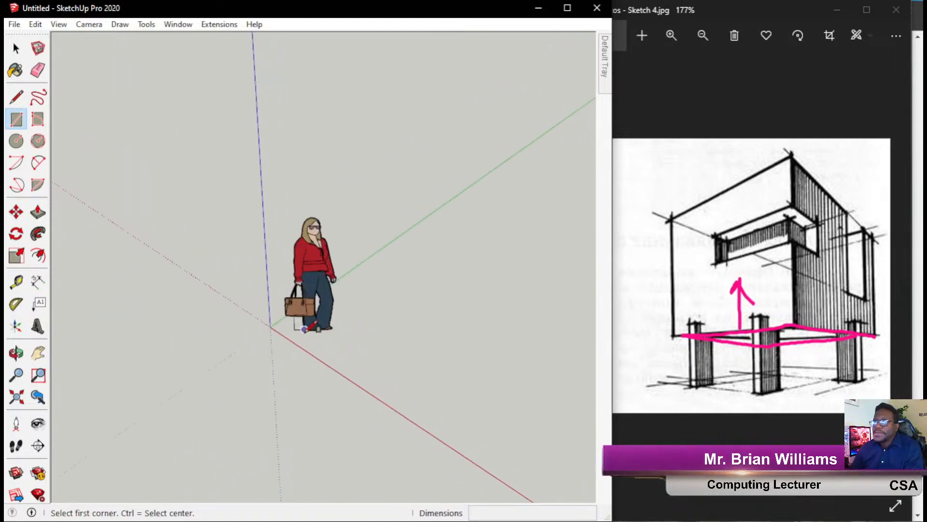
middle_drag(304, 318, 406, 83)
scroll(329, 261, up, 3)
middle_drag(335, 270, 356, 319)
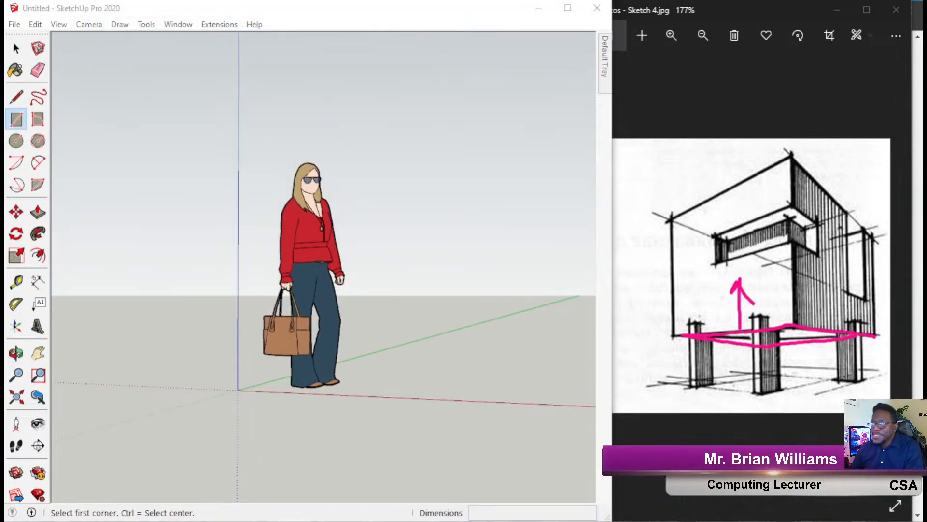
Annotate the figure with a height arrow labelled 5.5'.
drag(344, 164, 441, 170)
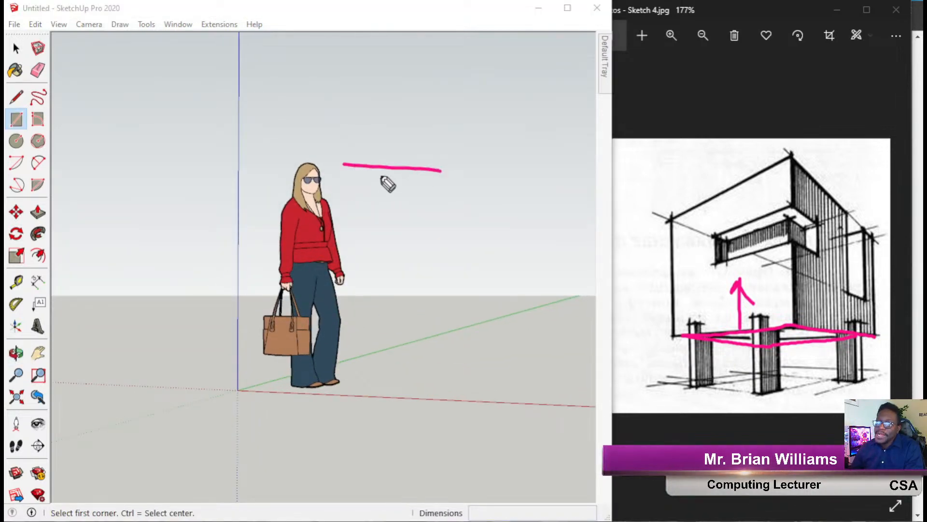
mouse_move(372, 185)
mouse_down()
mouse_move(407, 194)
mouse_move(384, 394)
mouse_move(374, 383)
mouse_move(411, 372)
mouse_up()
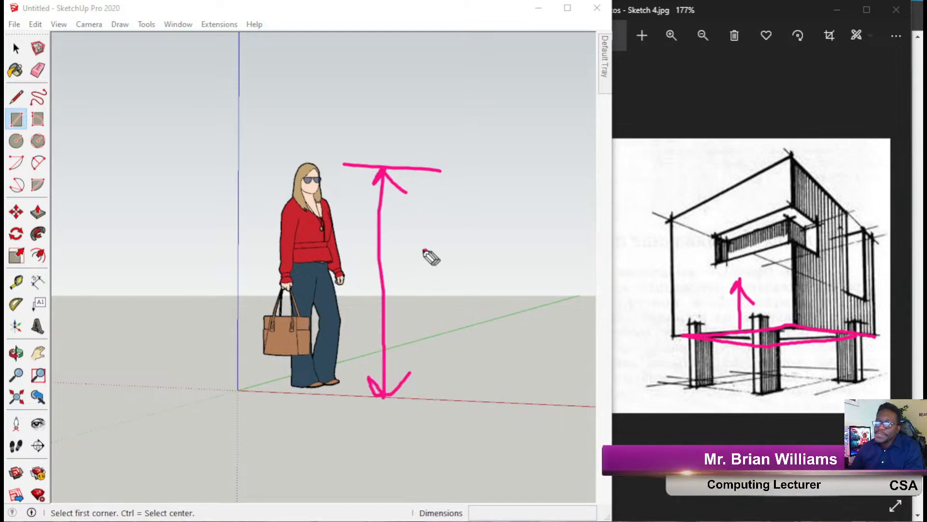
drag(426, 249, 389, 286)
click(429, 279)
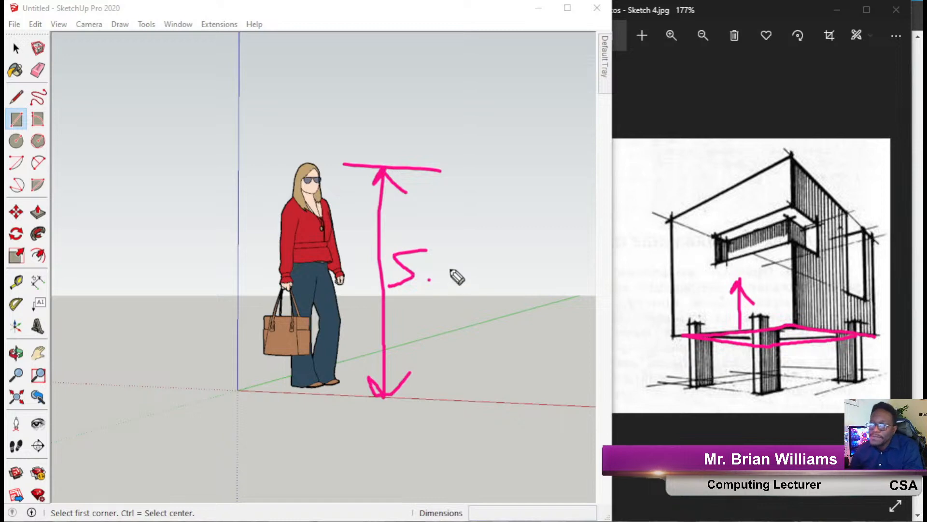
mouse_move(464, 248)
mouse_down()
mouse_move(450, 286)
mouse_move(478, 262)
mouse_up()
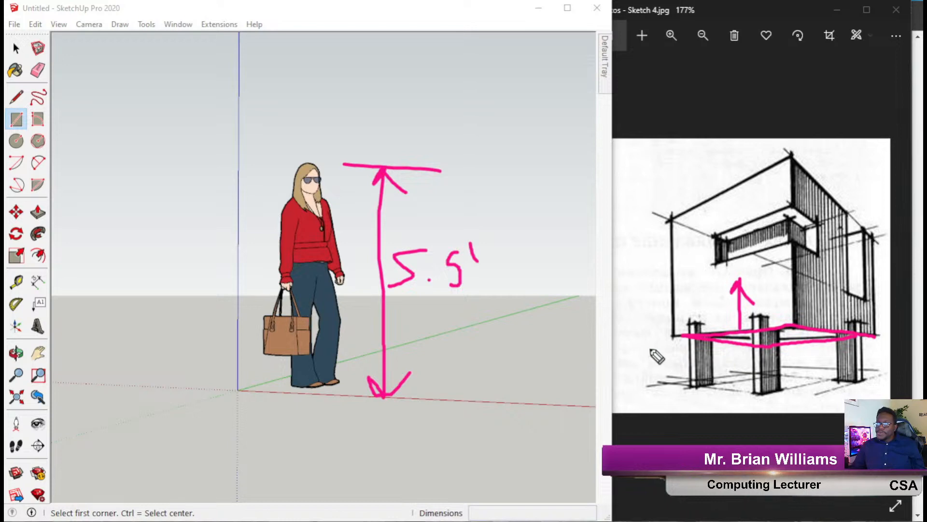
Mark the sketch's slab height and a scale person, then clear all annotations.
drag(661, 338, 620, 331)
mouse_move(659, 385)
mouse_down()
mouse_move(611, 384)
mouse_move(633, 328)
mouse_move(661, 338)
mouse_up()
mouse_move(617, 376)
mouse_down()
mouse_move(632, 384)
mouse_move(666, 380)
mouse_up()
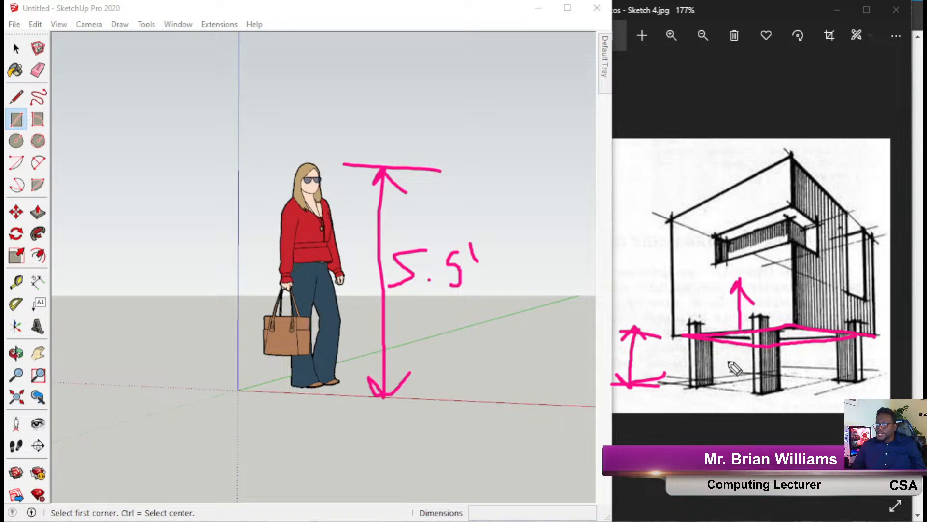
mouse_move(725, 361)
mouse_down()
mouse_move(733, 361)
mouse_move(727, 390)
mouse_move(728, 380)
mouse_up()
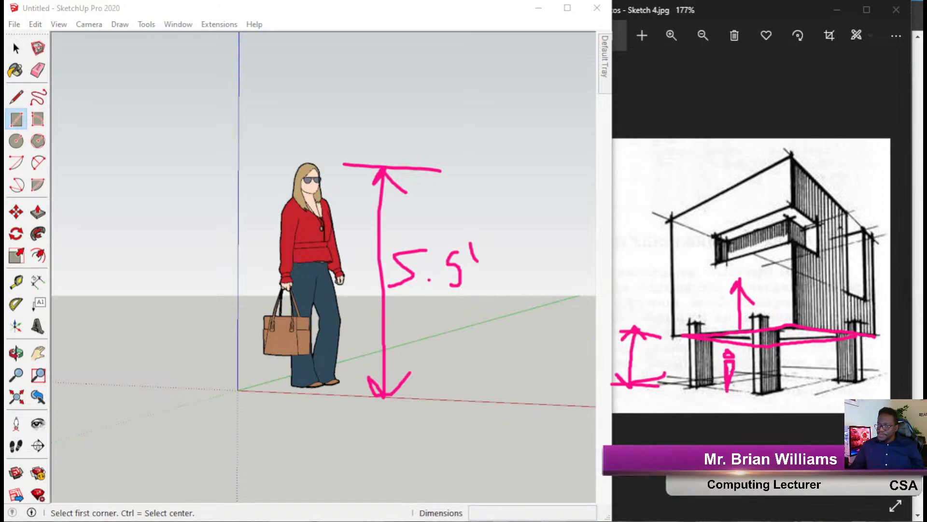
key(Escape)
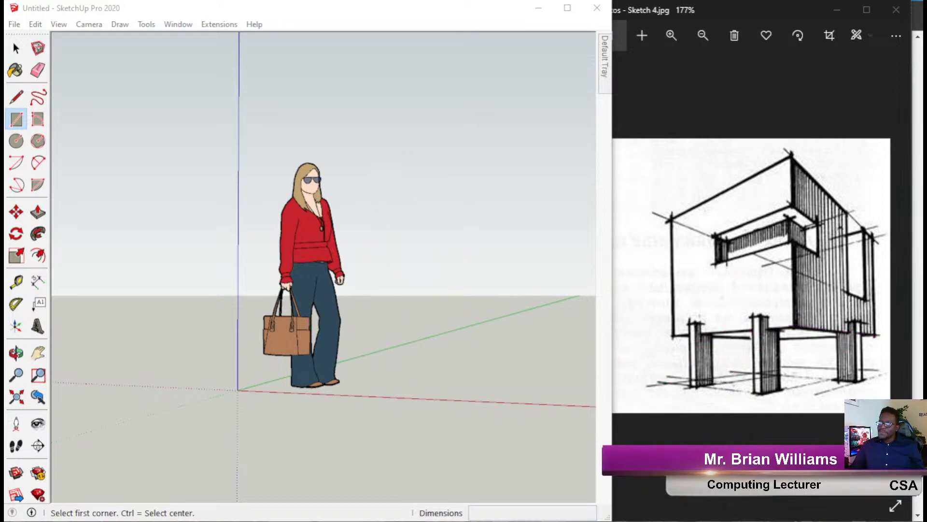
drag(672, 341, 671, 377)
drag(793, 329, 792, 391)
click(879, 335)
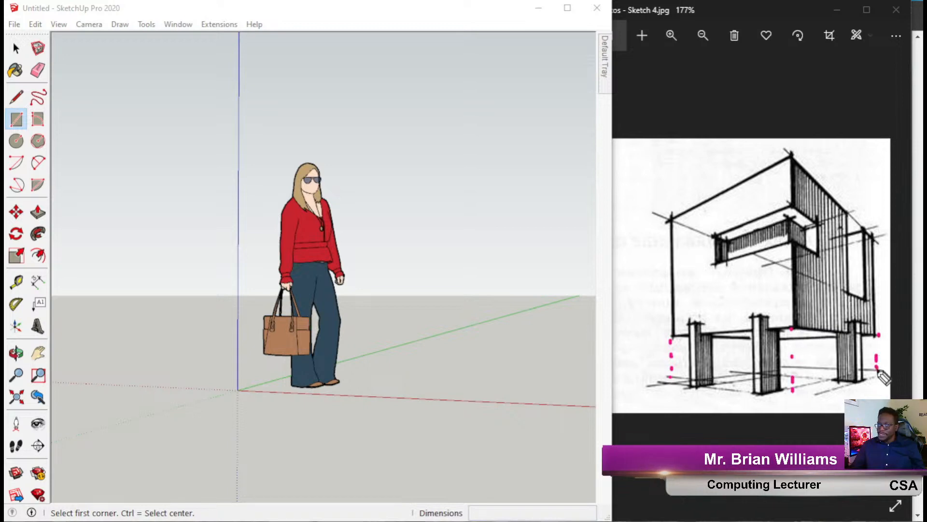
mouse_move(868, 382)
mouse_down()
mouse_move(794, 404)
mouse_move(669, 383)
mouse_move(742, 367)
mouse_move(883, 369)
mouse_up()
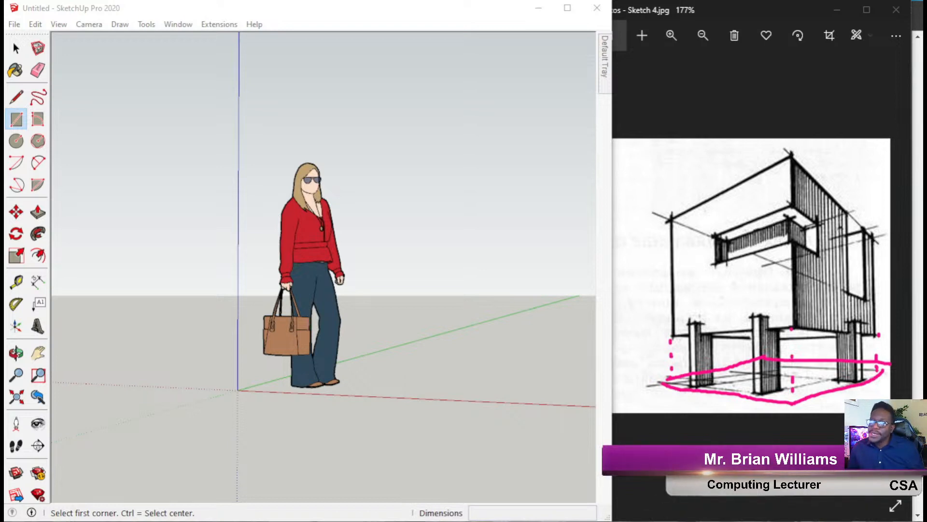
mouse_move(413, 255)
middle_down()
mouse_move(368, 341)
mouse_move(314, 404)
mouse_move(196, 289)
middle_up()
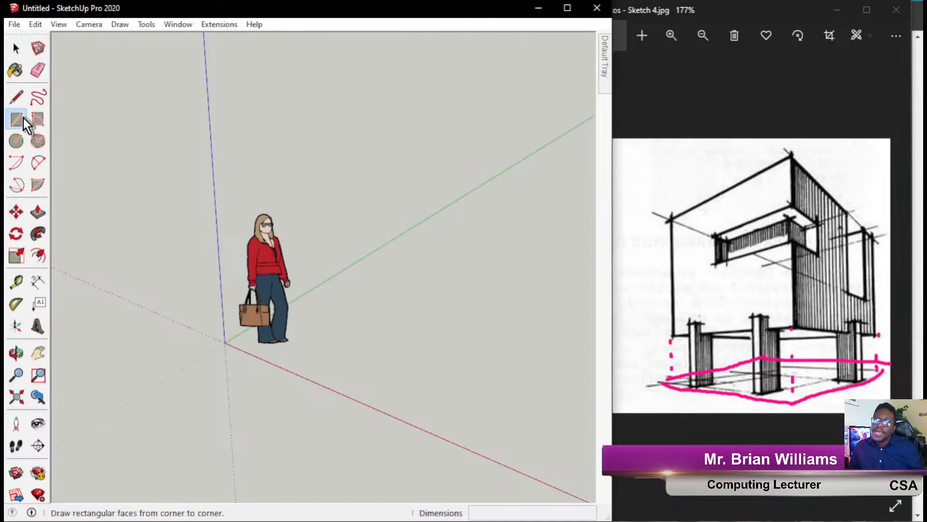
Draw a 6107 x 6107 mm square slab face from the axis origin with the Rectangle tool.
click(226, 341)
scroll(341, 362, down, 6)
scroll(442, 333, up, 4)
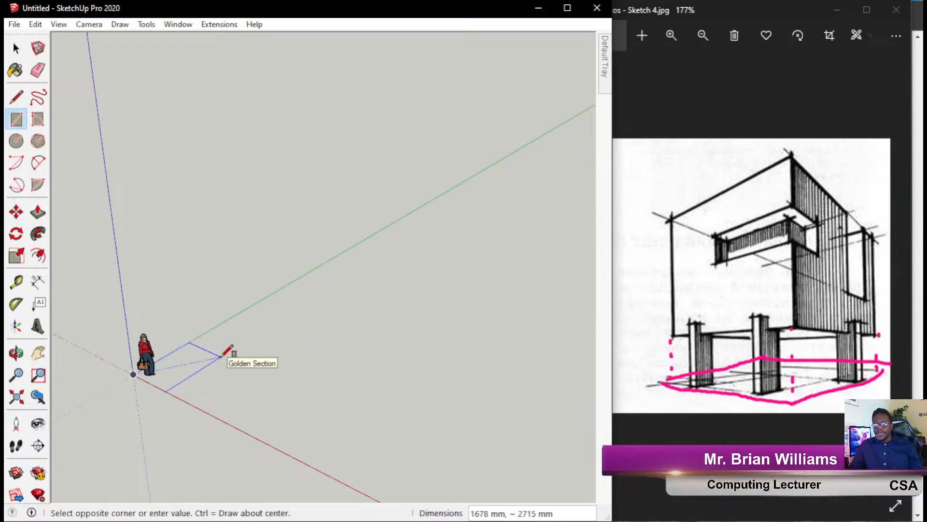
scroll(225, 354, up, 3)
scroll(531, 377, down, 4)
scroll(376, 384, up, 2)
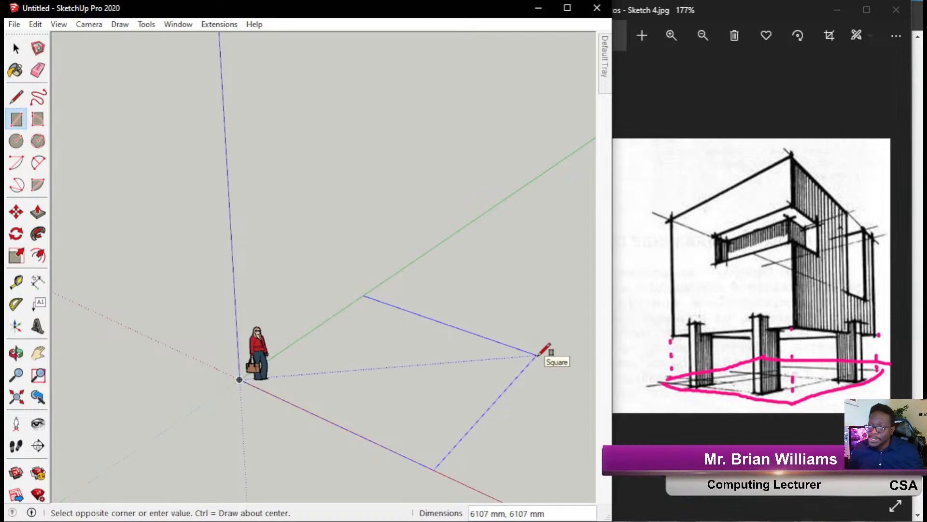
click(537, 355)
scroll(371, 413, down, 2)
middle_drag(291, 451, 383, 389)
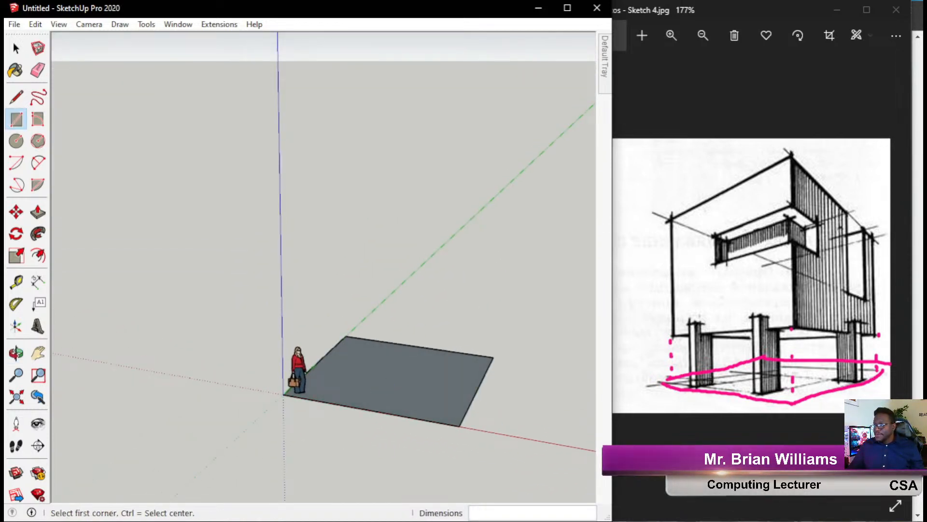
Draw an arrow linking the slab to the sketch's base, then clear the annotations.
mouse_move(458, 377)
mouse_down()
mouse_move(534, 320)
mouse_move(744, 395)
mouse_move(719, 375)
mouse_move(739, 368)
mouse_up()
mouse_move(446, 346)
mouse_down()
mouse_move(459, 378)
mouse_move(486, 356)
mouse_up()
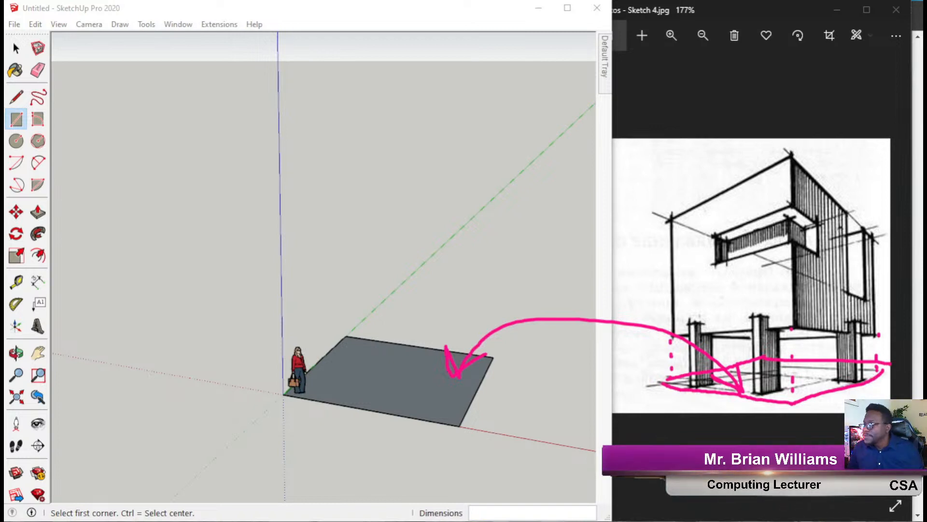
key(Escape)
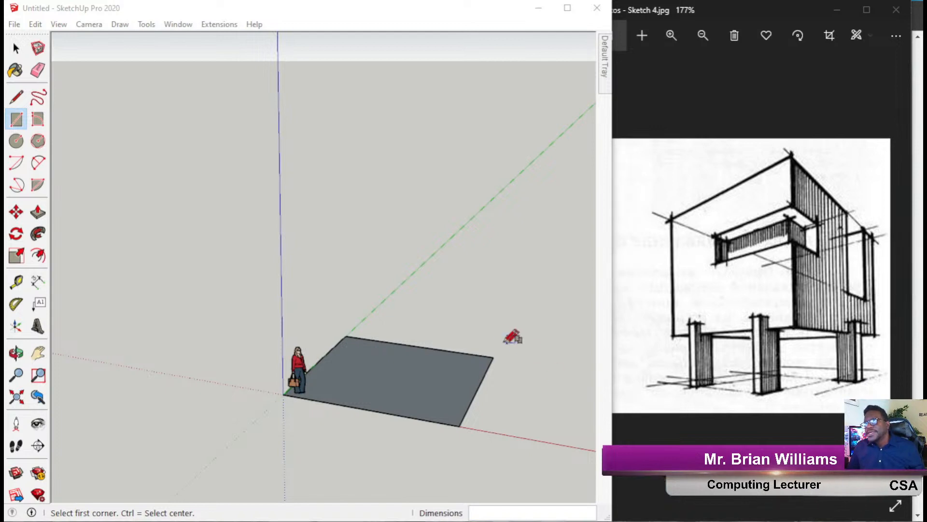
middle_drag(483, 347, 325, 444)
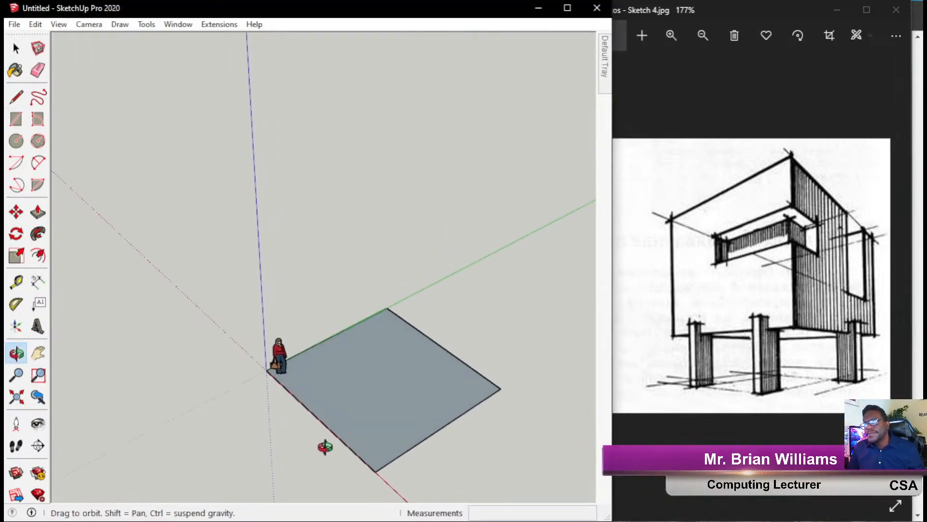
key(r)
scroll(309, 387, up, 3)
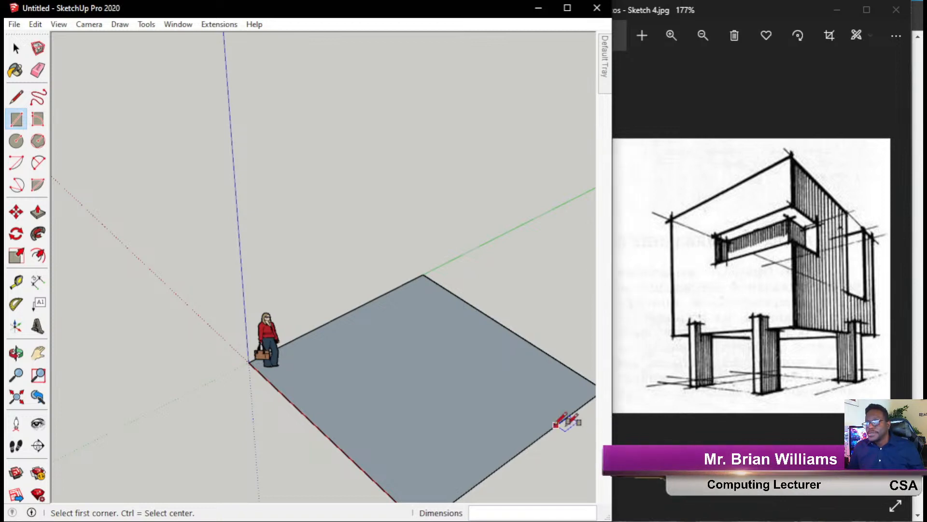
scroll(410, 345, down, 2)
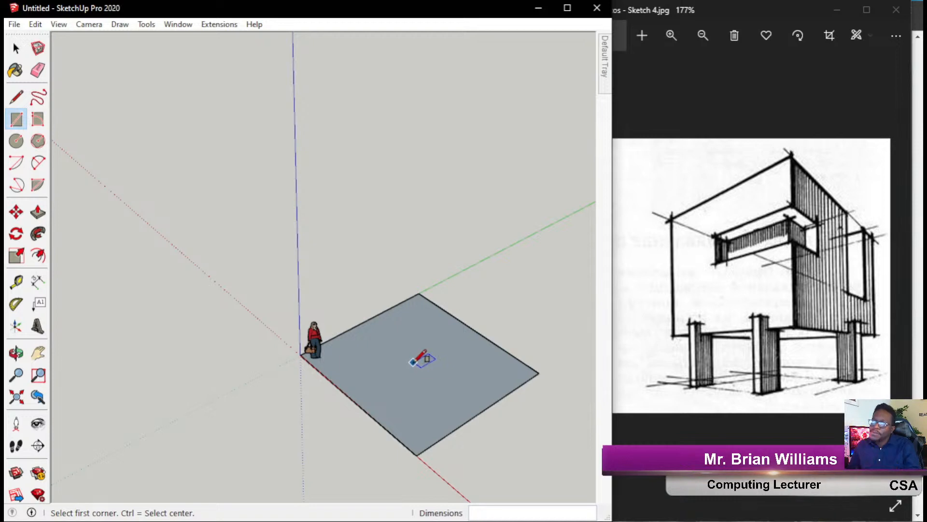
middle_drag(418, 358, 363, 362)
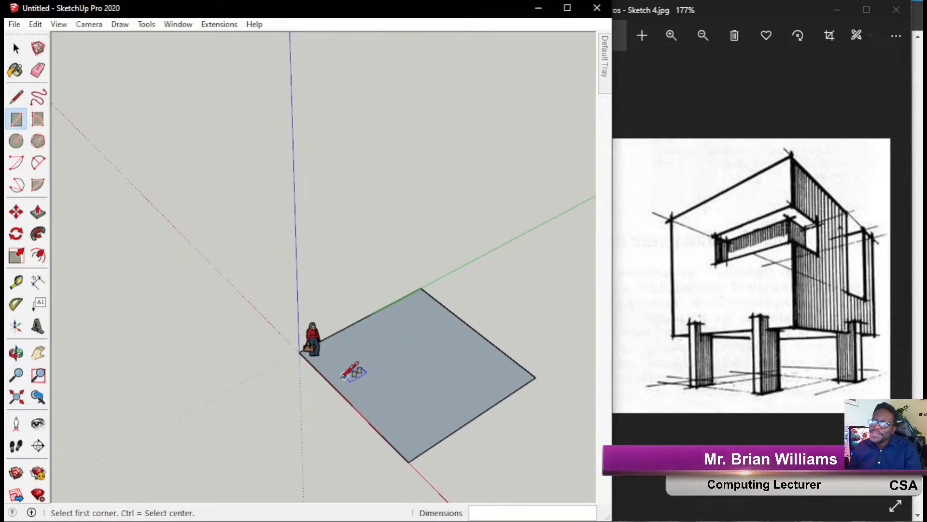
scroll(325, 393, up, 2)
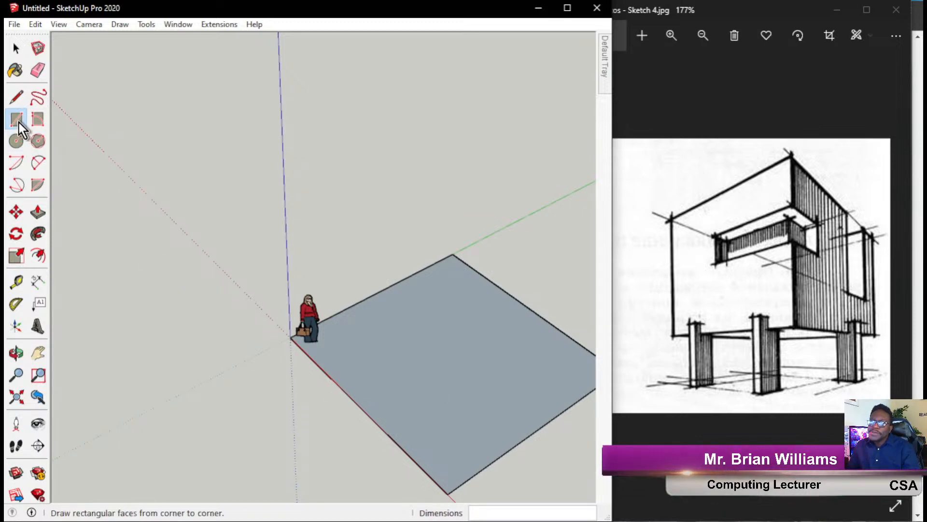
Draw a 325 x 972 mm rectangle face on the ground away from the slab.
scroll(447, 354, down, 3)
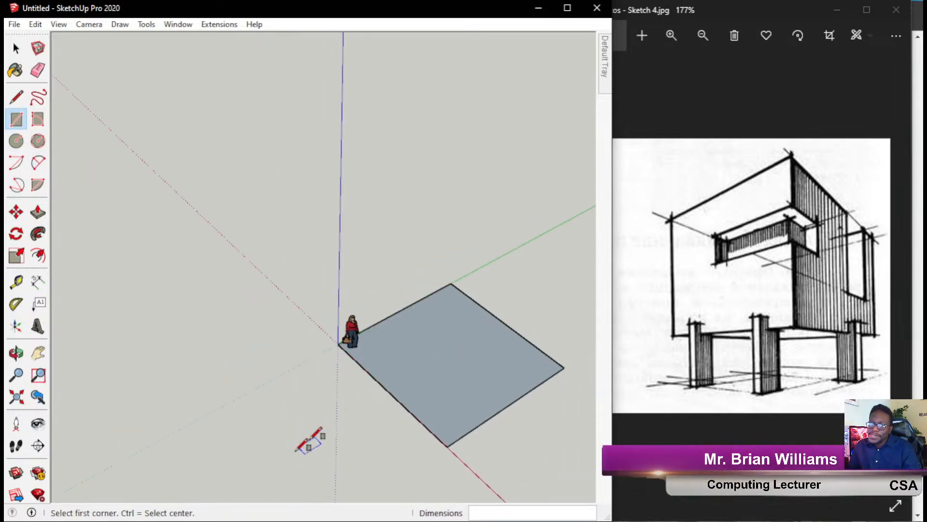
scroll(295, 430, up, 4)
click(247, 374)
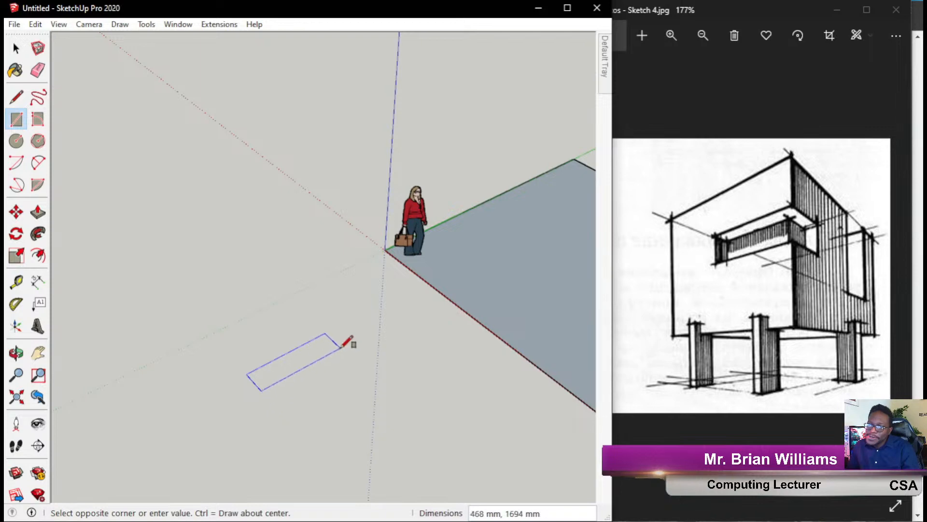
click(303, 360)
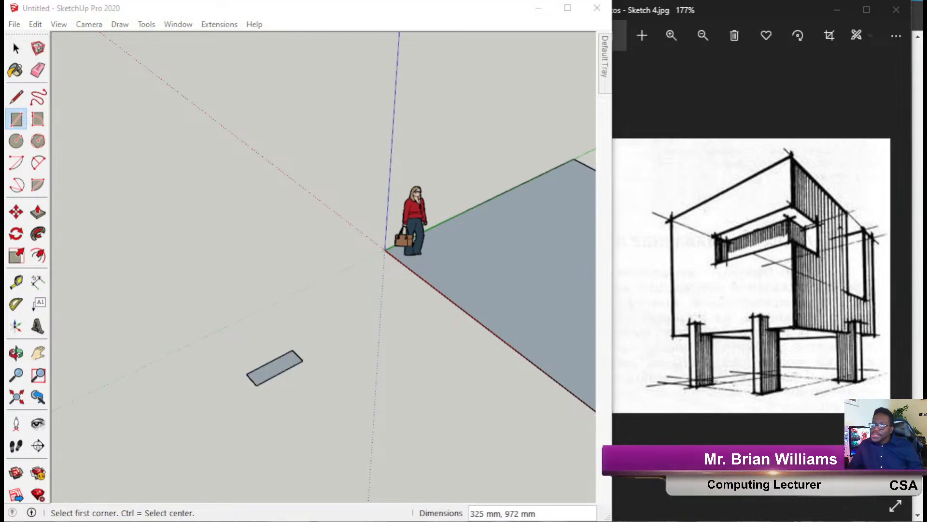
Annotate that the rectangle matches a sketch leg rising upward, then clear the marks.
mouse_move(284, 362)
mouse_down()
mouse_move(449, 427)
mouse_move(685, 418)
mouse_move(696, 392)
mouse_move(703, 404)
mouse_up()
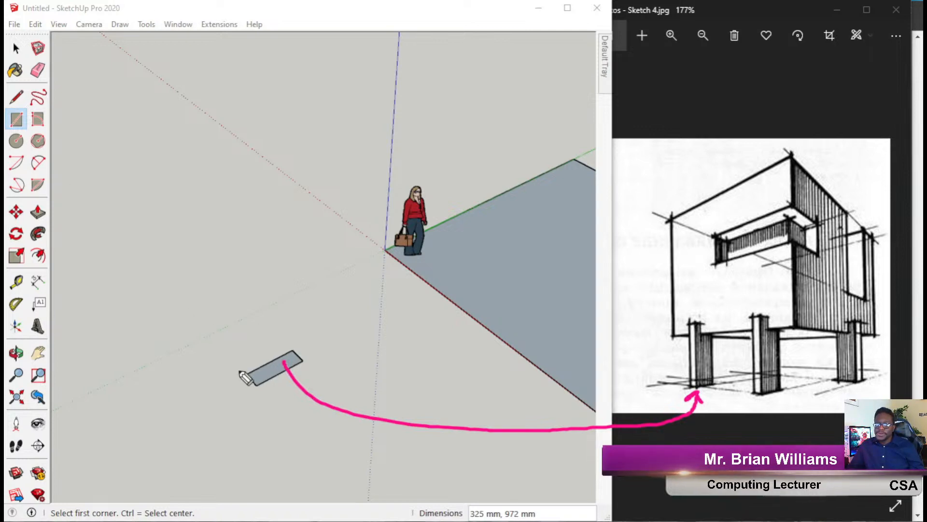
mouse_move(267, 373)
mouse_down()
mouse_move(266, 333)
mouse_move(252, 312)
mouse_move(288, 309)
mouse_up()
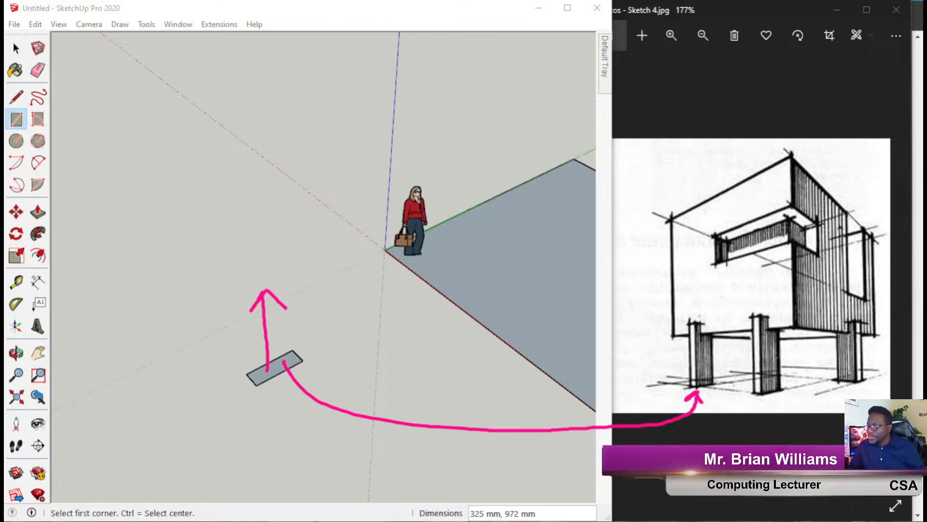
key(Escape)
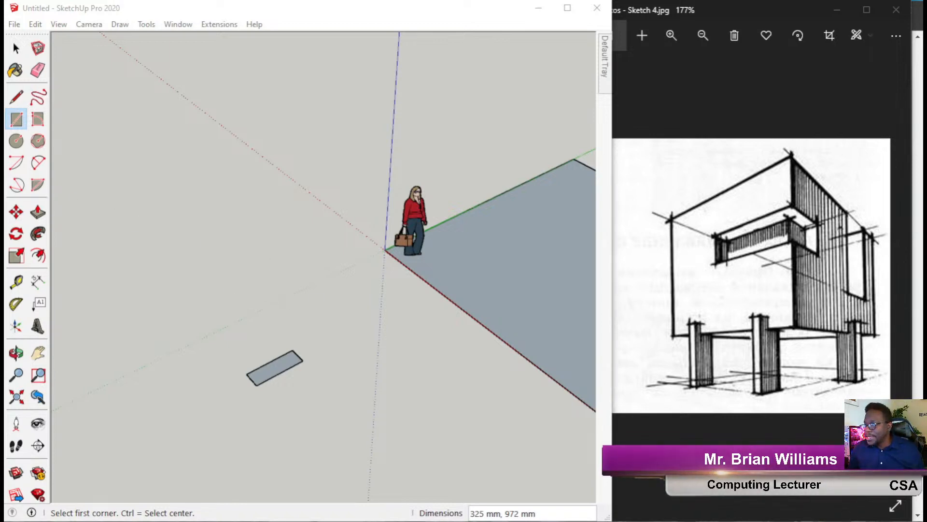
Select the small leg-base rectangle with a selection window.
click(15, 48)
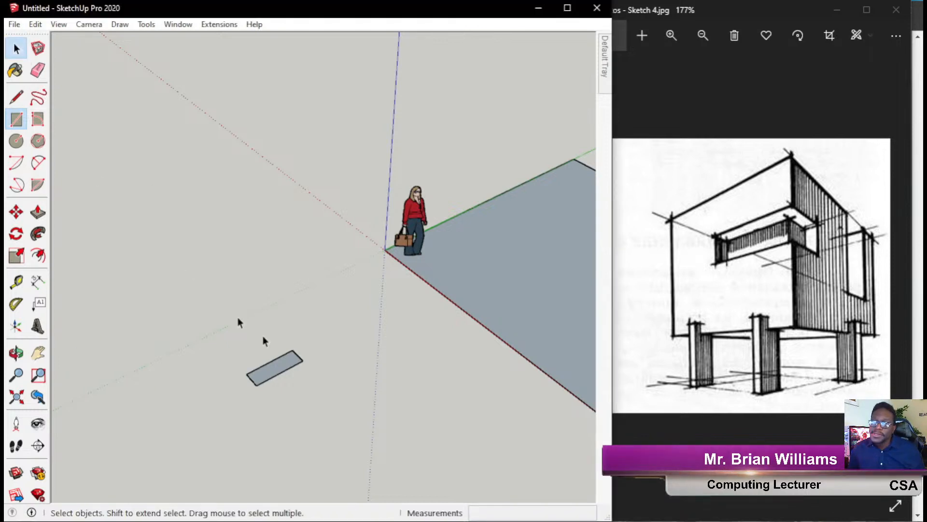
drag(164, 298, 347, 450)
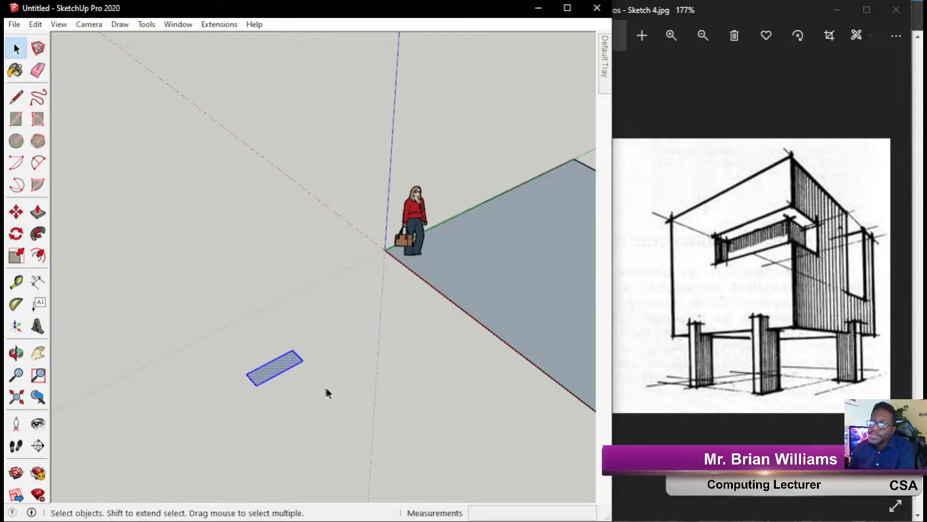
middle_drag(340, 387, 345, 361)
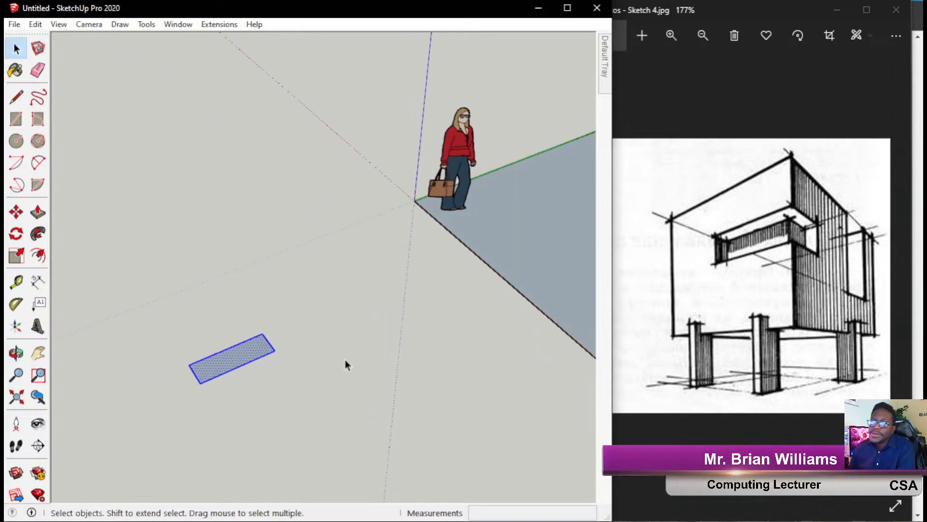
Move the rectangle by its corner toward the slab's front edge.
click(17, 212)
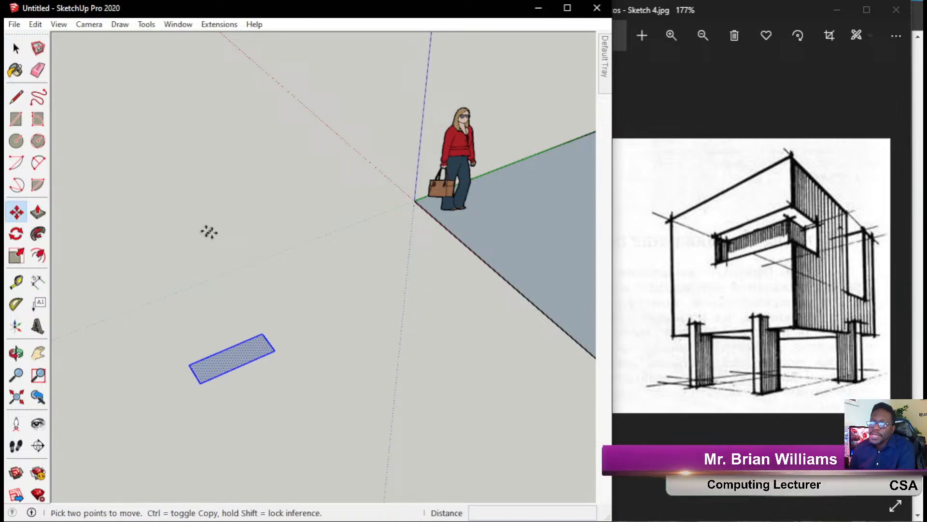
click(274, 352)
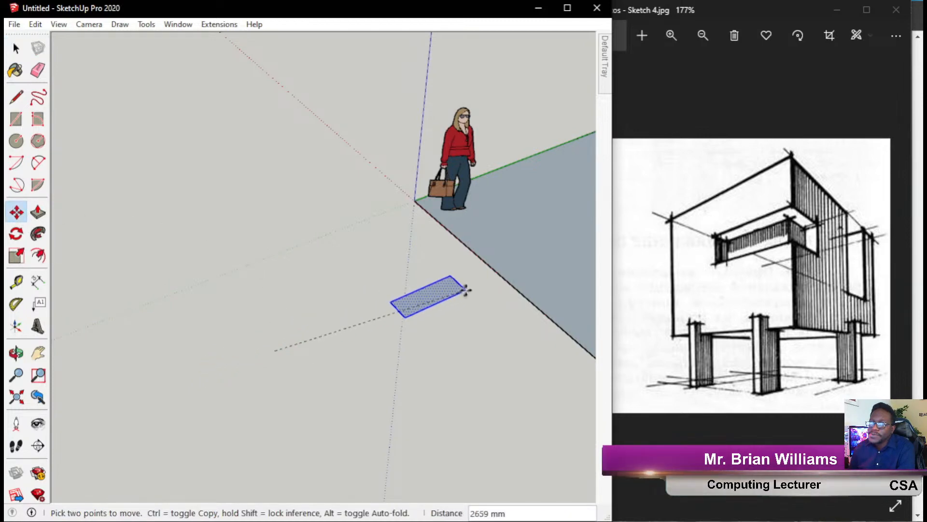
click(498, 275)
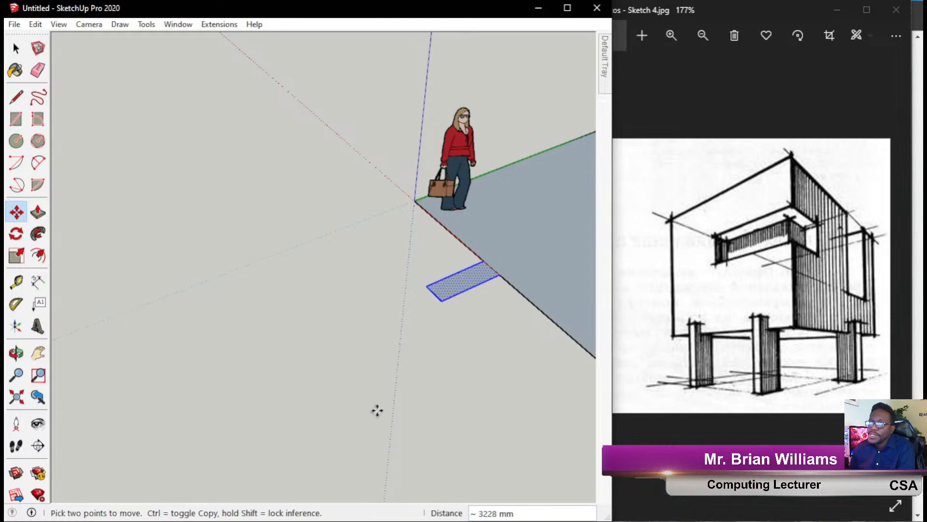
click(438, 299)
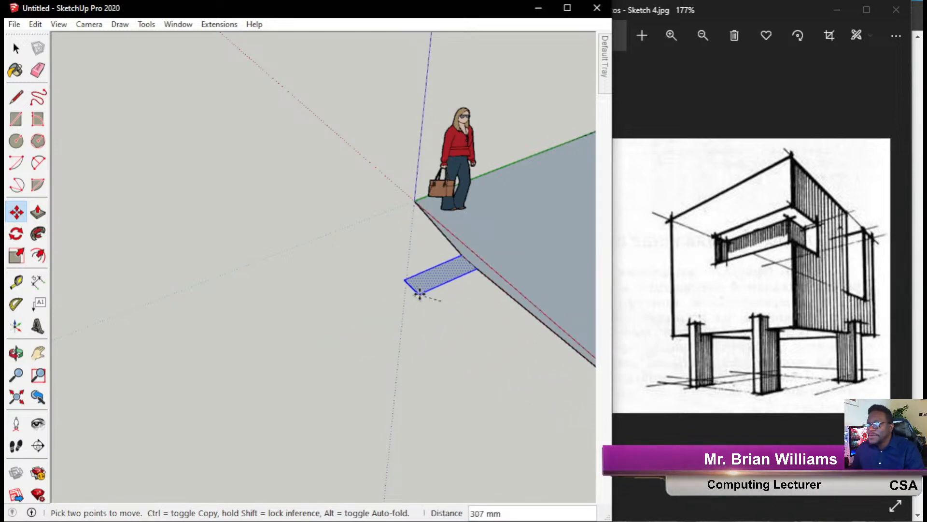
Cancel the move with Esc and undo, returning the rectangle to its detached spot.
scroll(312, 285, down, 2)
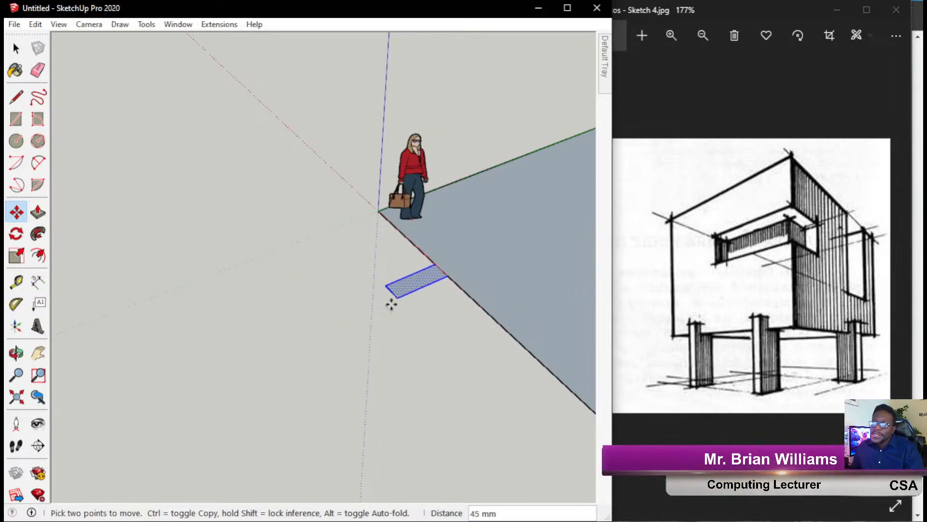
key(Escape)
key(ctrl+z)
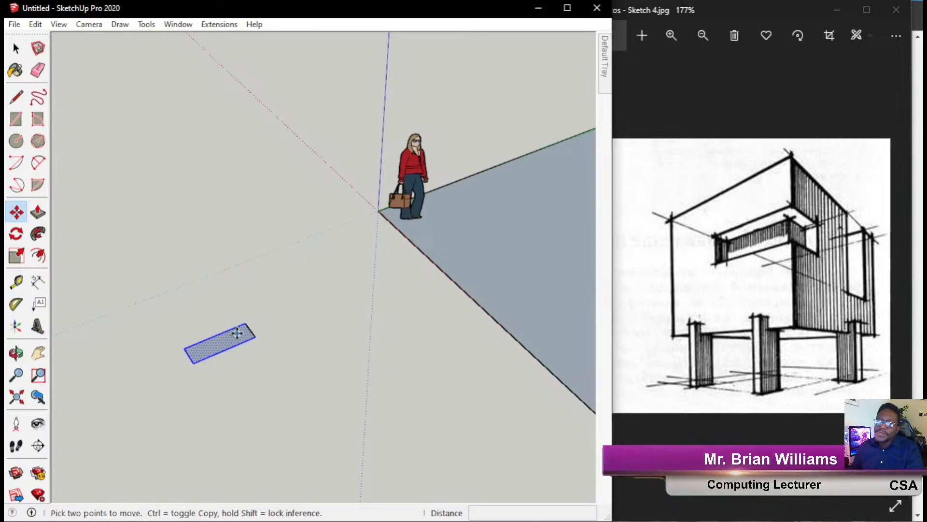
click(24, 50)
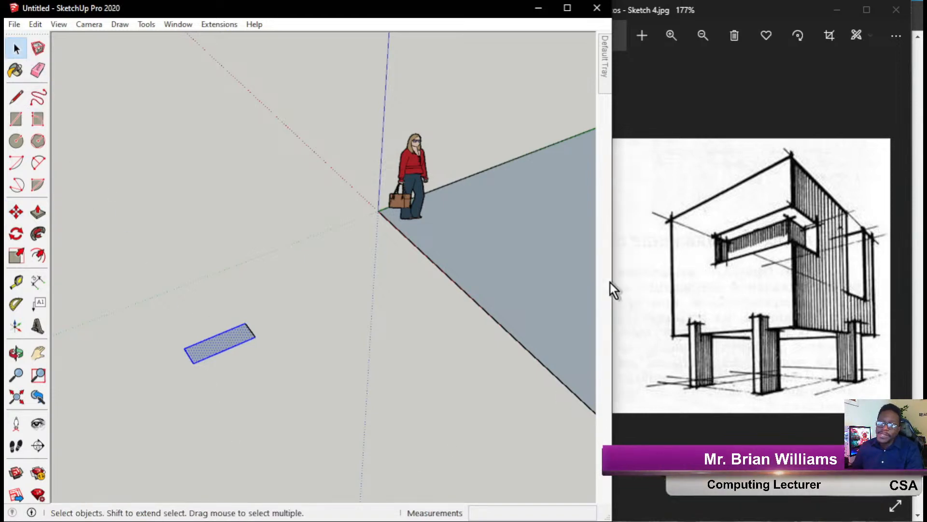
right_click(228, 334)
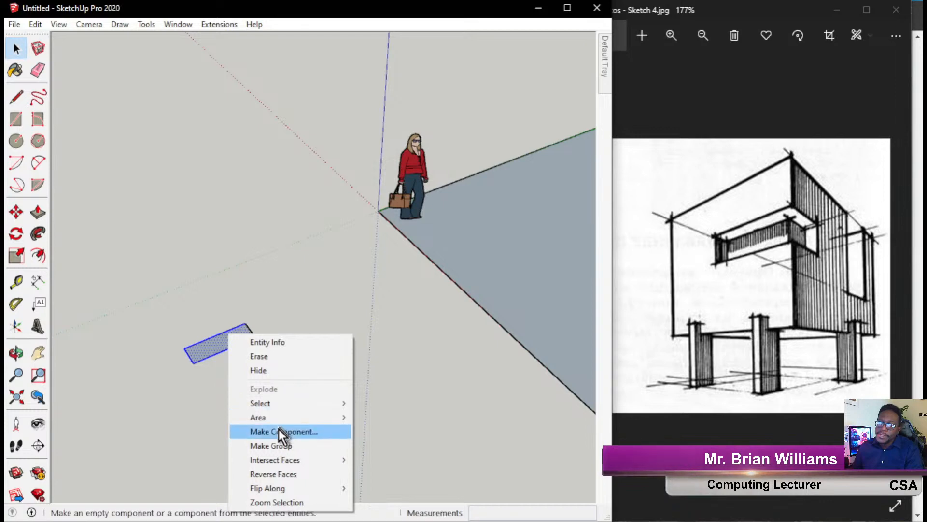
click(279, 447)
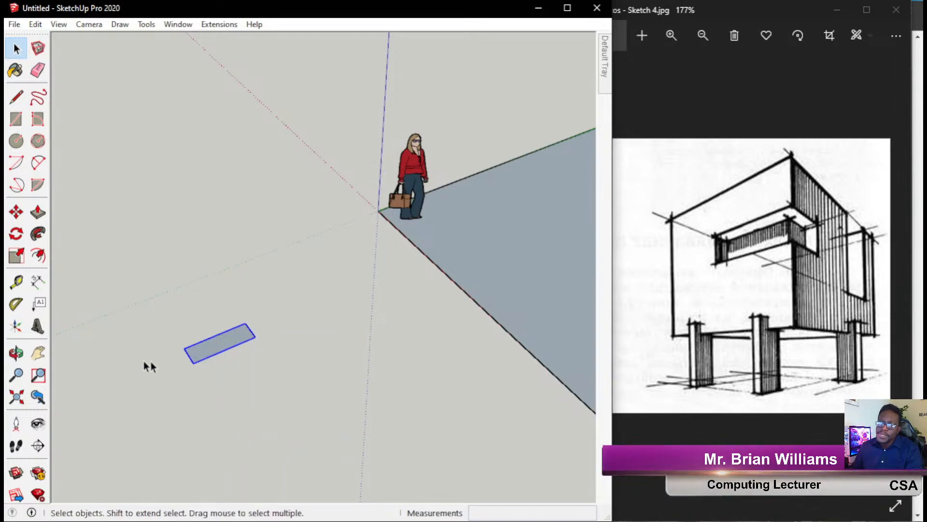
scroll(223, 353, up, 5)
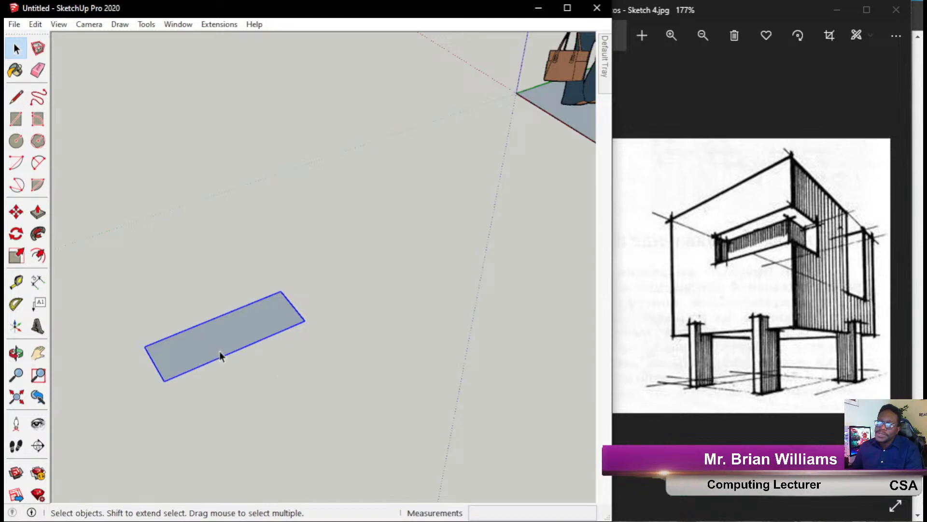
click(92, 145)
scroll(217, 316, down, 3)
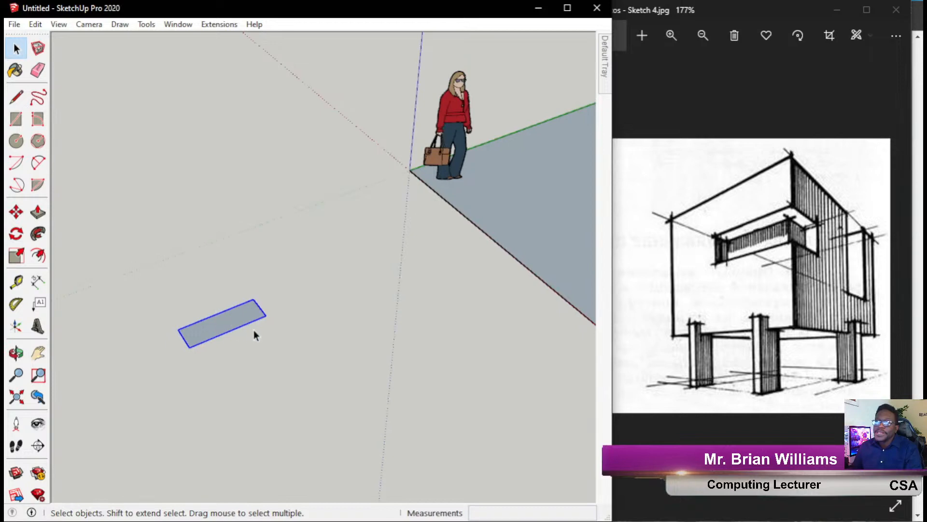
scroll(232, 317, up, 3)
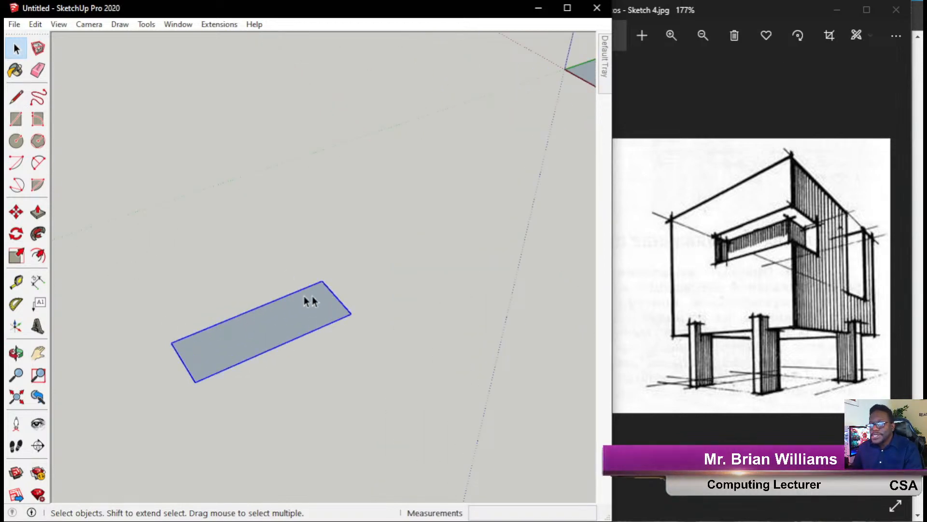
click(217, 316)
double_click(203, 342)
click(288, 355)
key(ctrl+z)
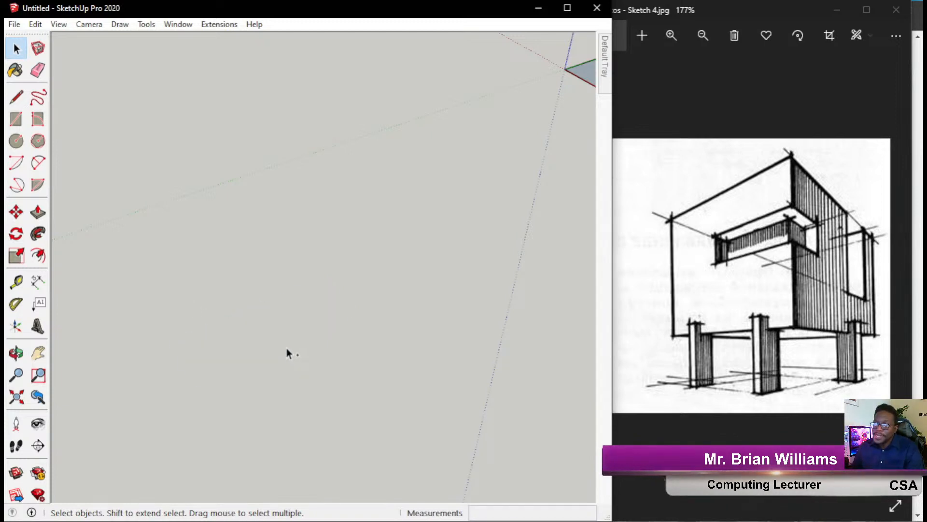
key(ctrl+y)
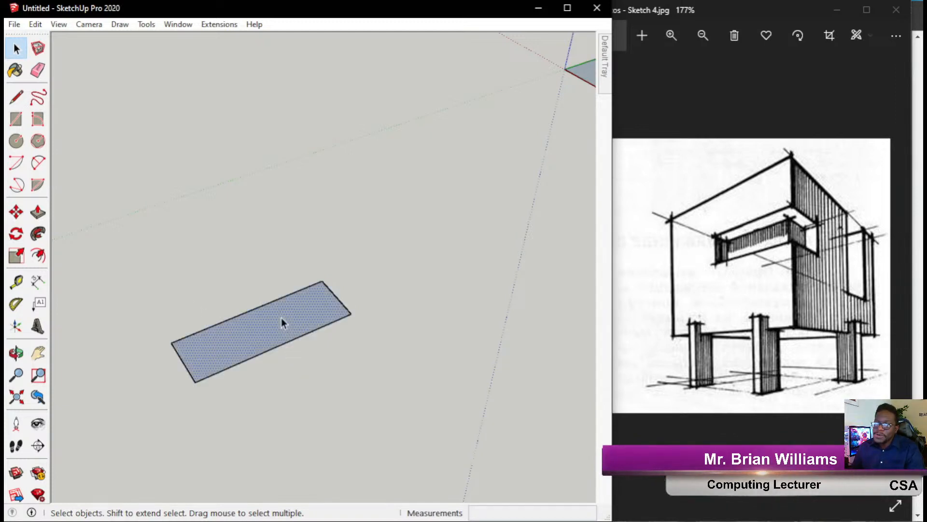
click(319, 362)
scroll(313, 332, down, 3)
scroll(316, 325, up, 2)
scroll(317, 328, up, 1)
click(333, 308)
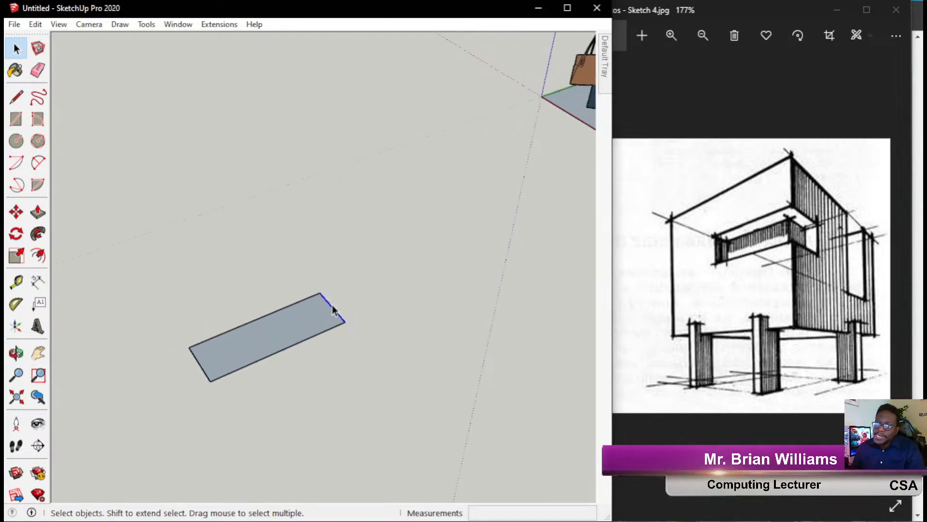
click(253, 321)
click(199, 370)
double_click(199, 371)
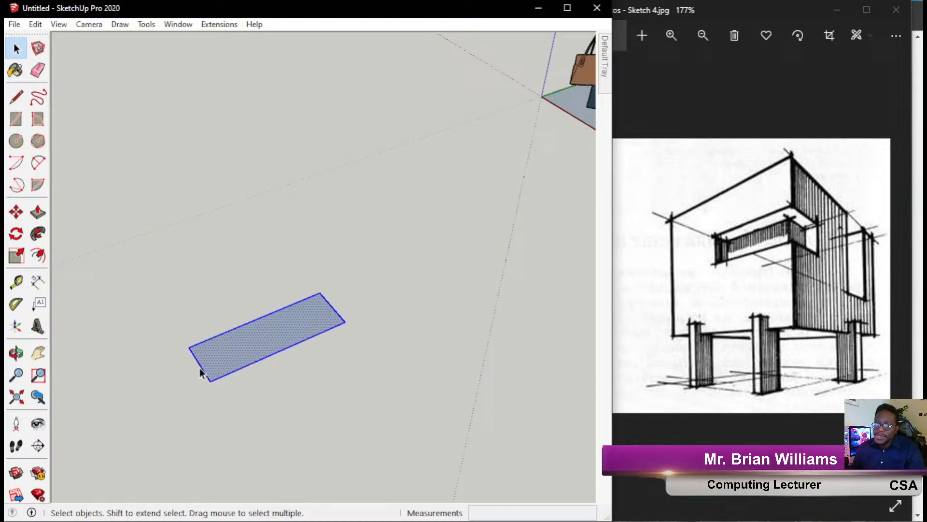
click(251, 366)
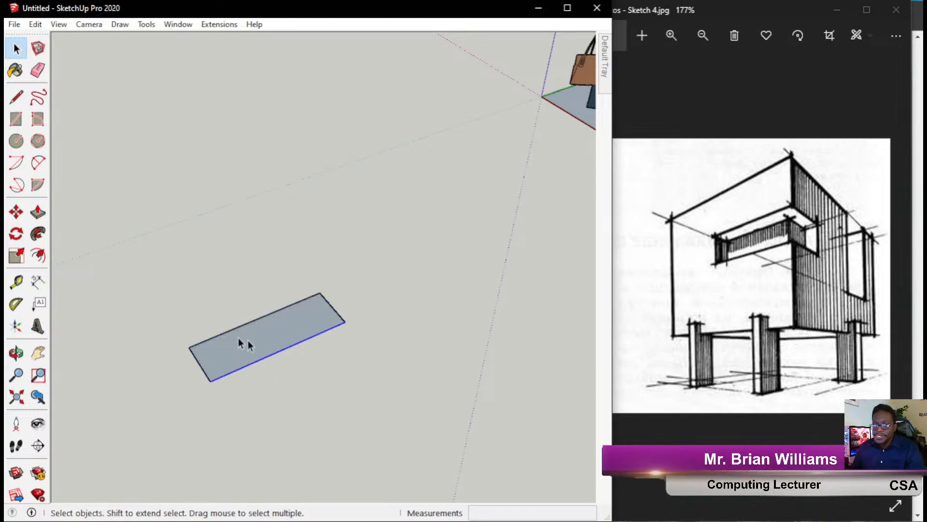
click(205, 372)
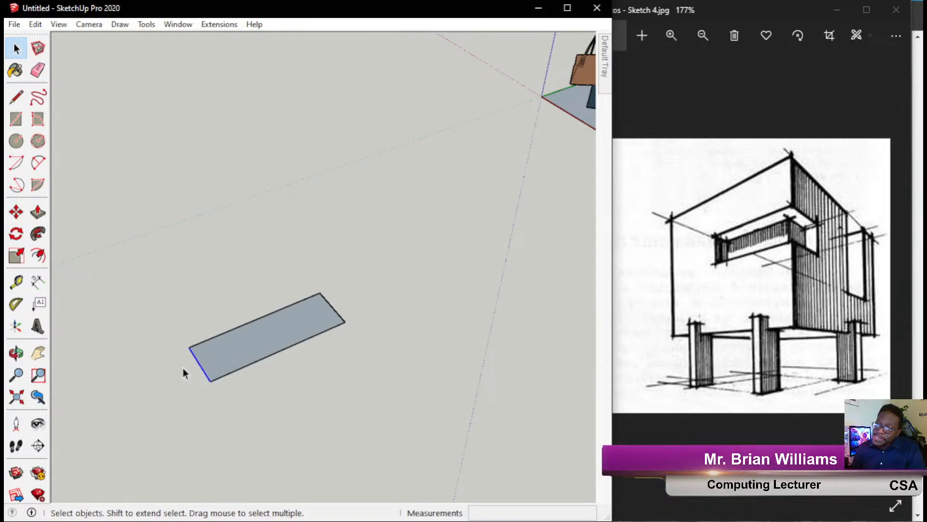
scroll(168, 375, up, 4)
scroll(177, 377, down, 3)
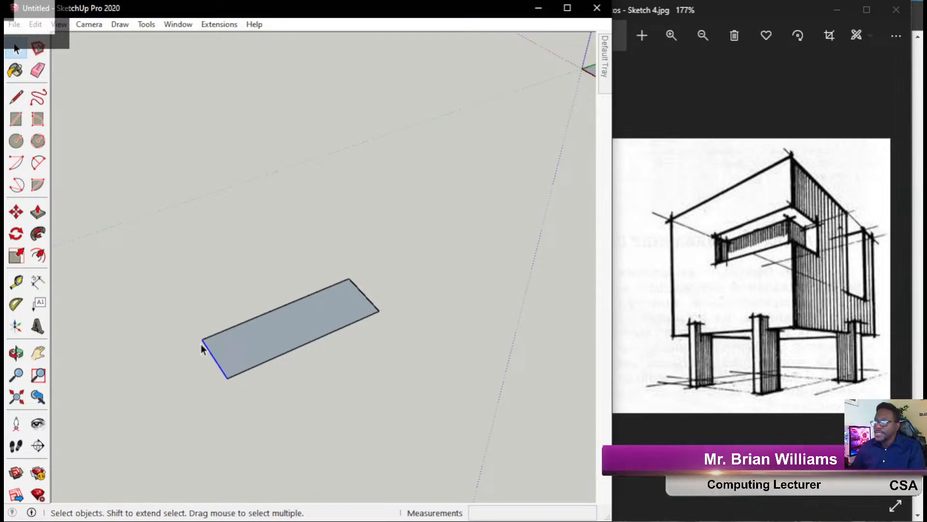
click(298, 329)
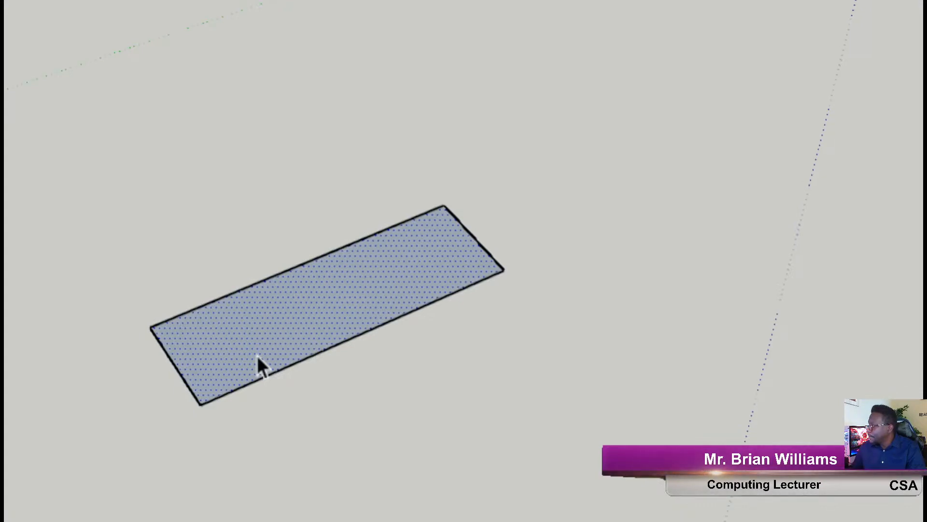
click(262, 378)
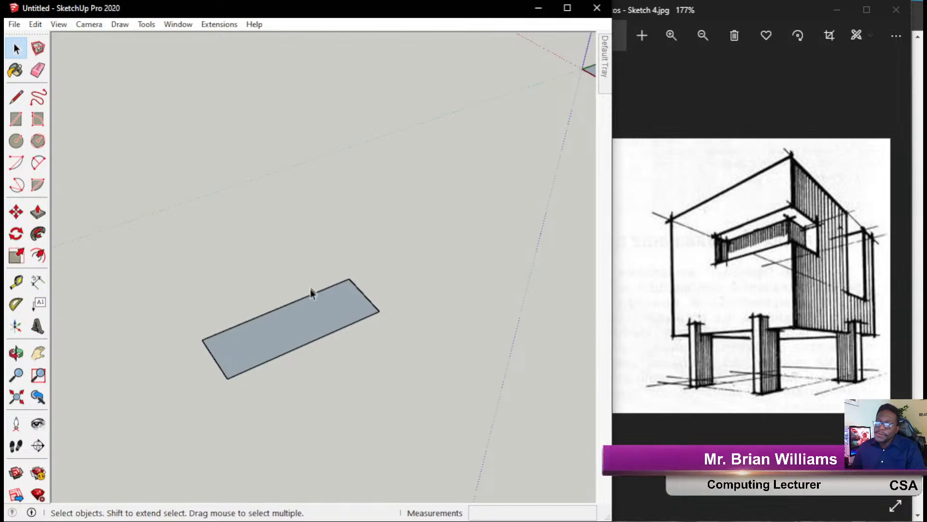
drag(157, 228, 456, 437)
scroll(246, 278, down, 2)
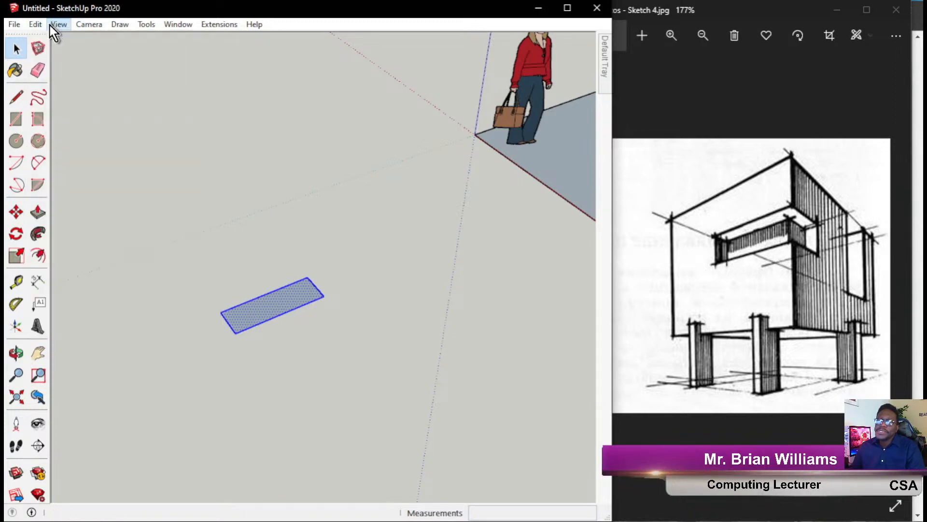
Copy and paste the leg-base rectangle, dropping the copy below the original.
click(38, 24)
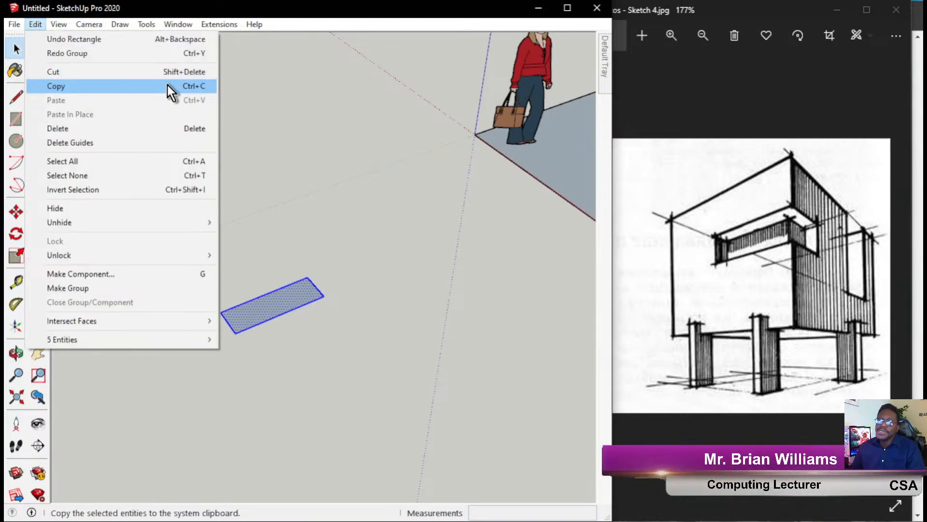
click(167, 85)
click(38, 24)
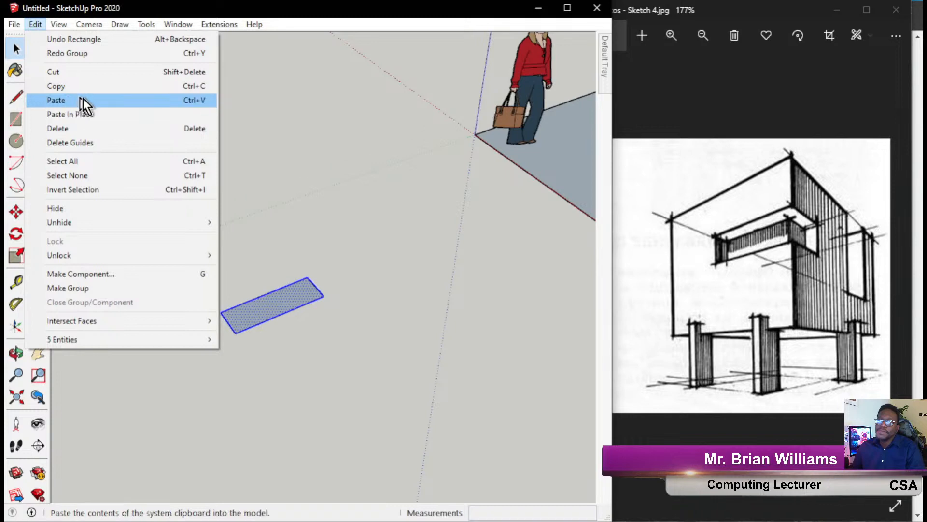
click(80, 98)
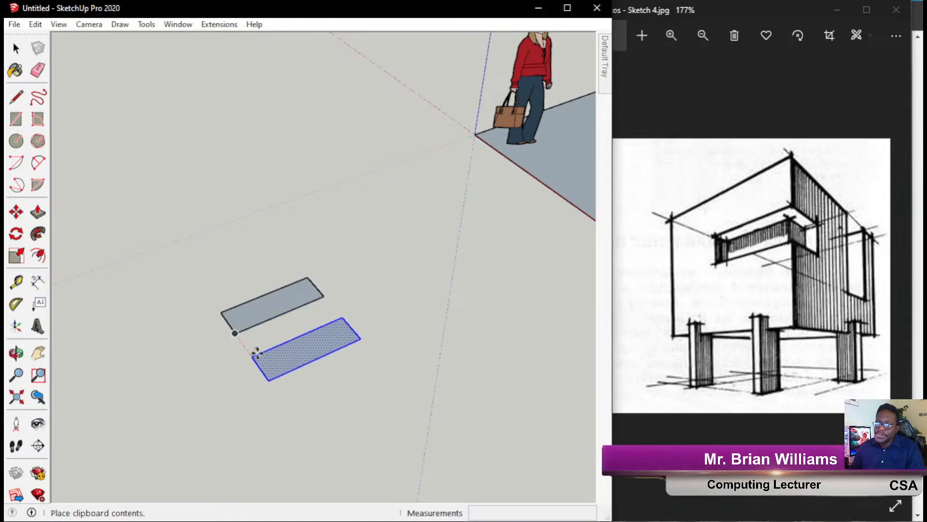
click(257, 364)
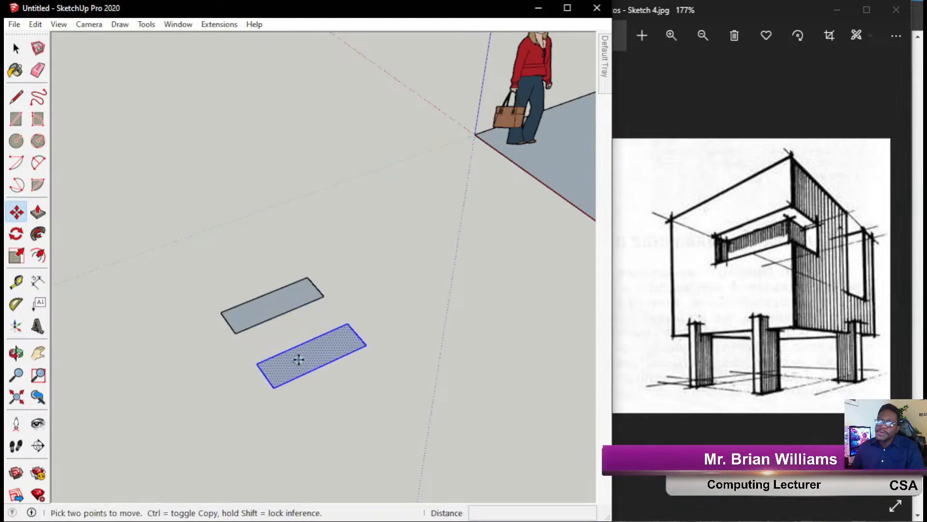
right_click(300, 362)
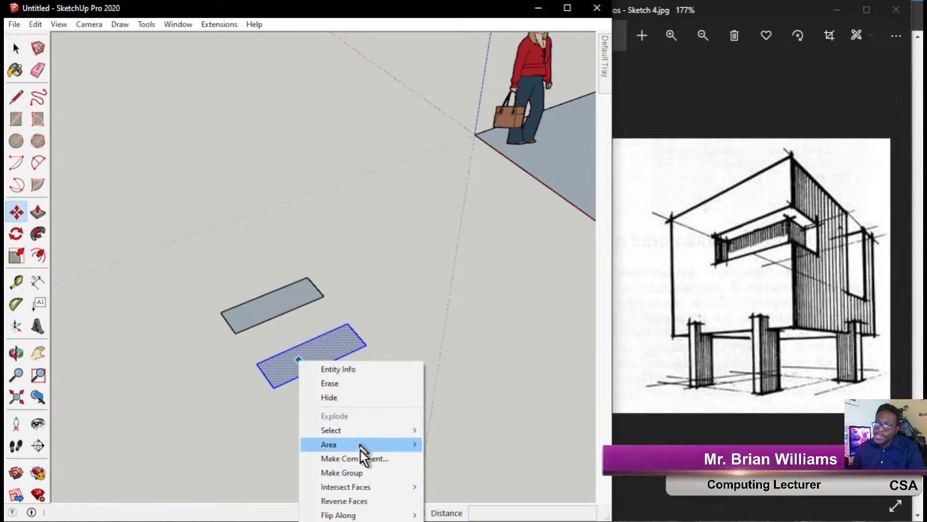
Make the pasted lower rectangle a group, then reselect that group with the Select tool.
click(343, 477)
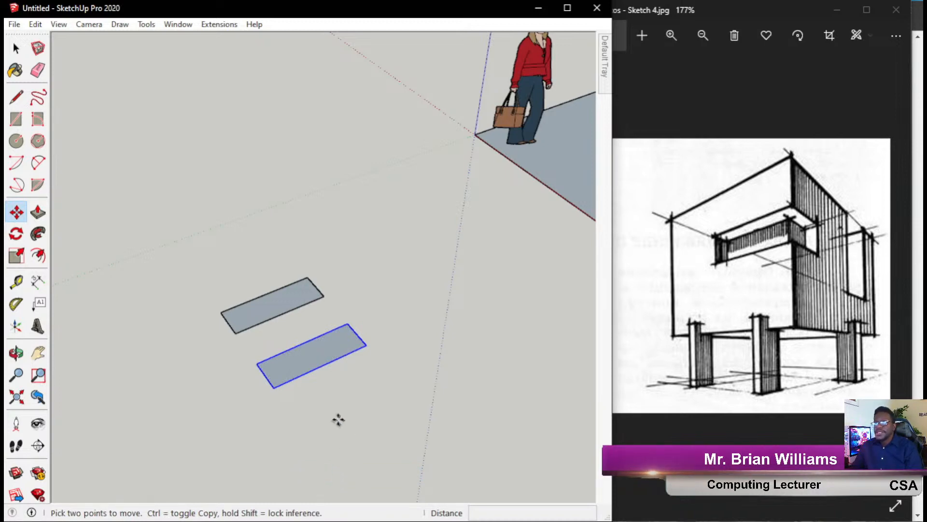
click(16, 47)
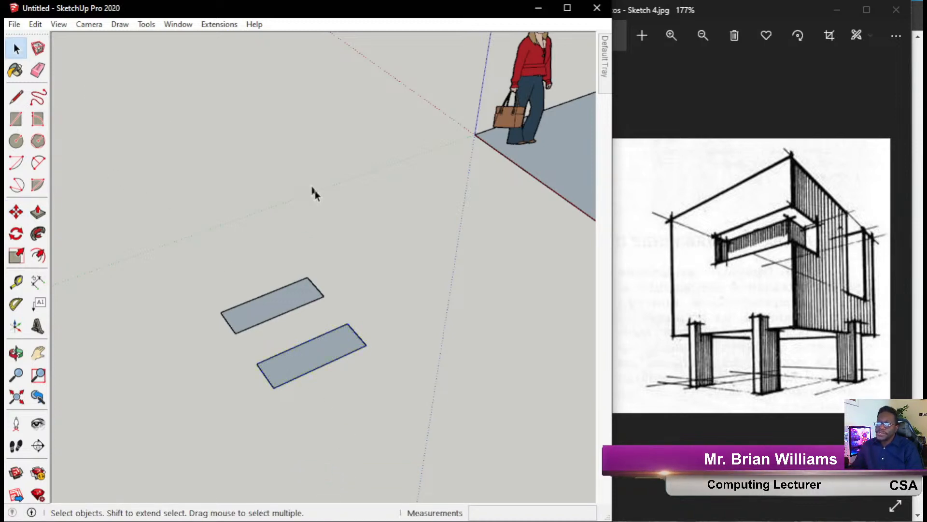
click(275, 385)
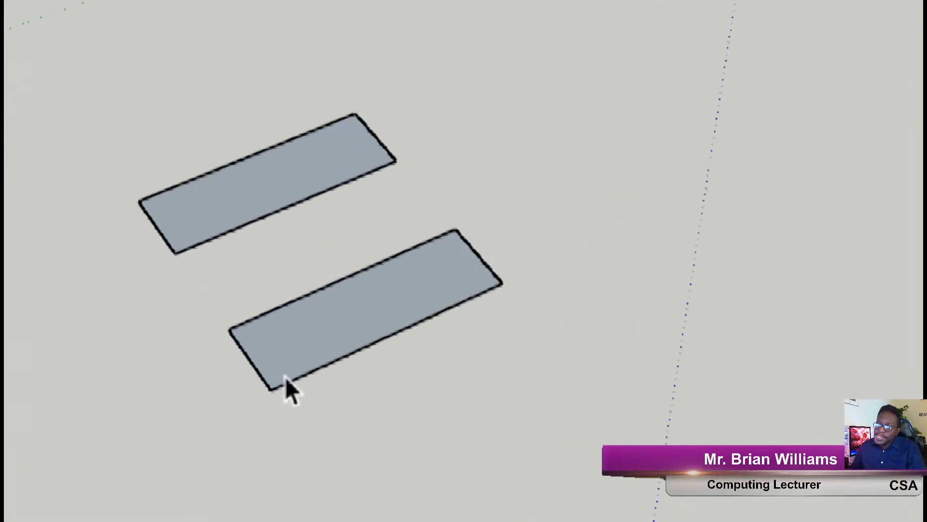
click(421, 260)
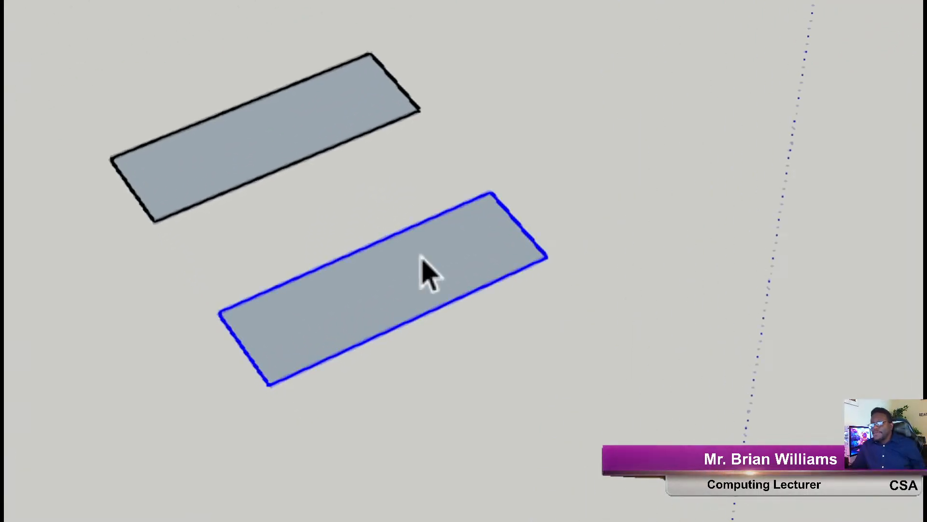
click(321, 415)
click(325, 365)
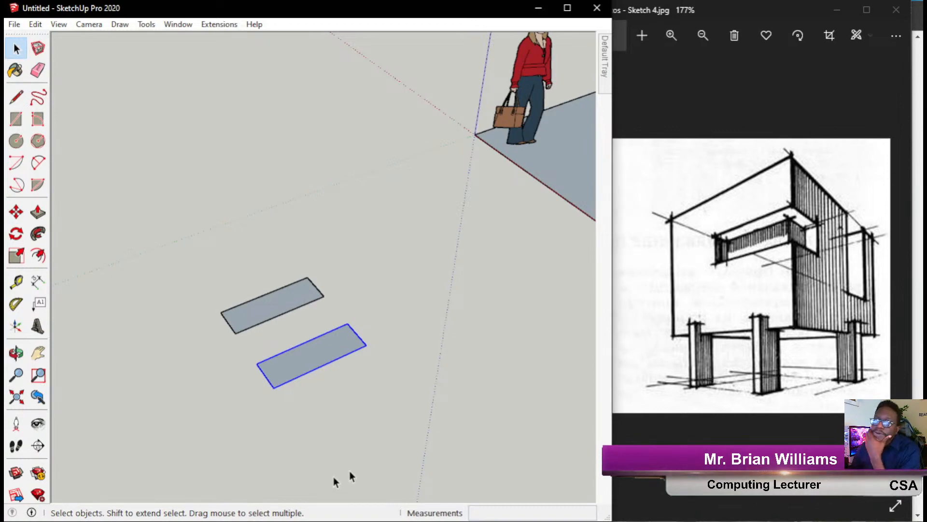
click(16, 211)
scroll(353, 352, down, 1)
click(366, 349)
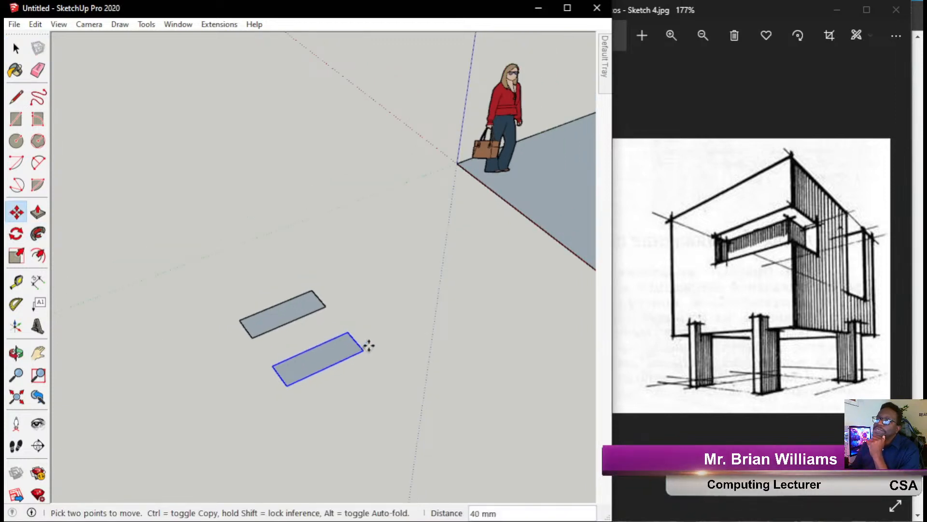
click(553, 236)
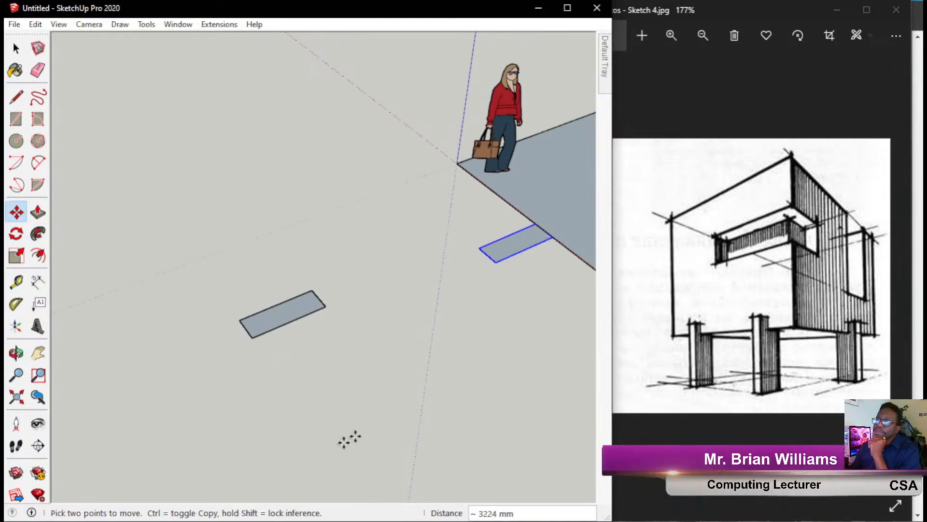
click(553, 237)
click(502, 268)
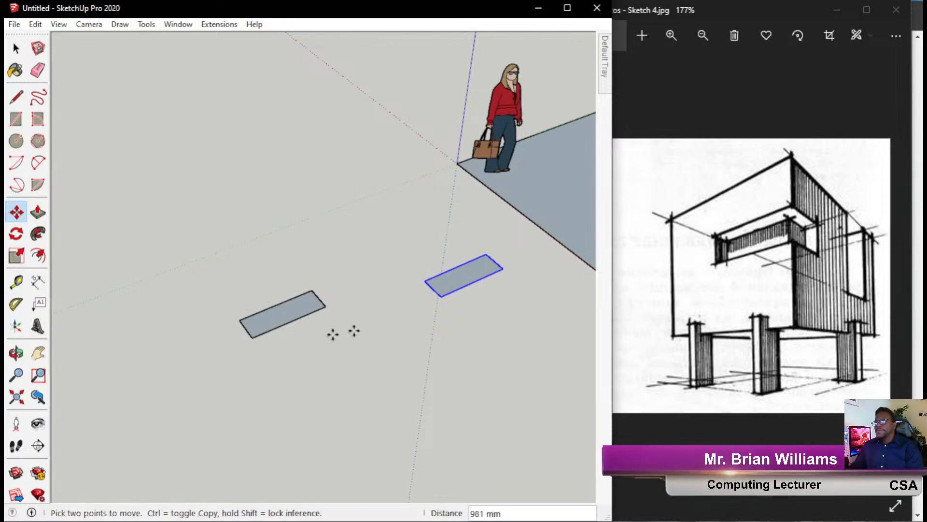
mouse_move(414, 250)
shift+middle_down()
mouse_move(420, 242)
mouse_move(286, 207)
mouse_move(327, 194)
mouse_move(333, 207)
shift+middle_up()
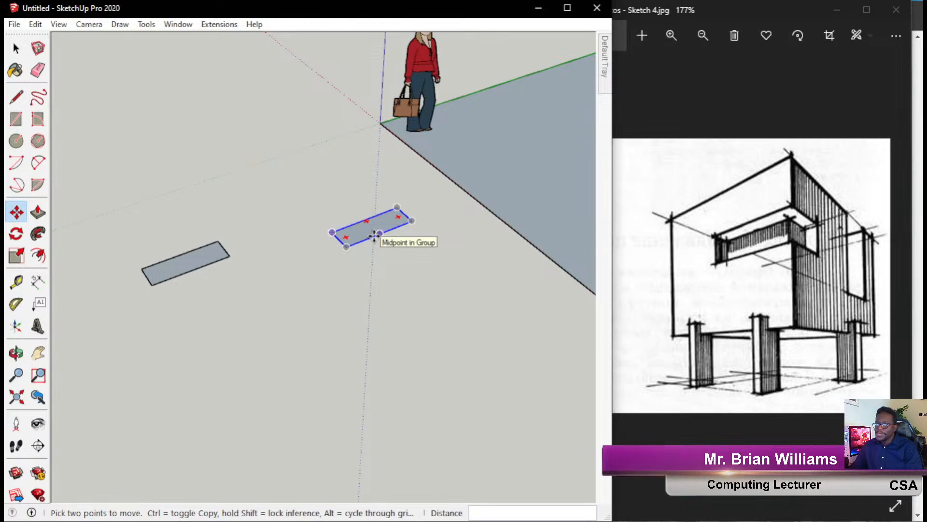
key(ctrl+z)
key(ctrl+z)
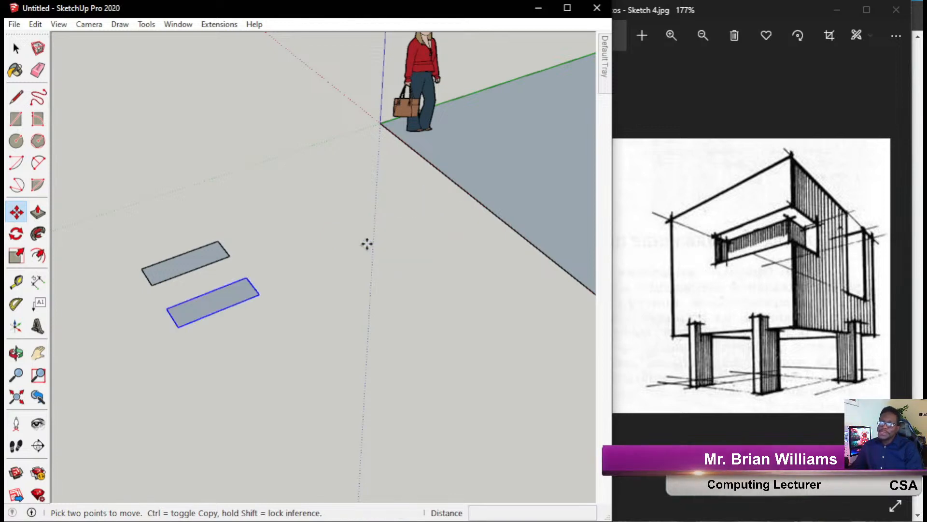
middle_drag(239, 266, 242, 244)
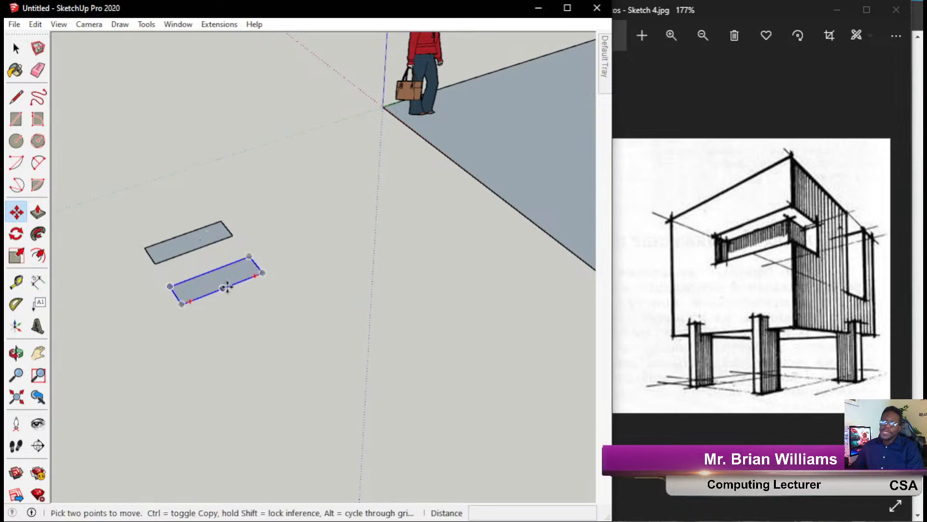
click(16, 48)
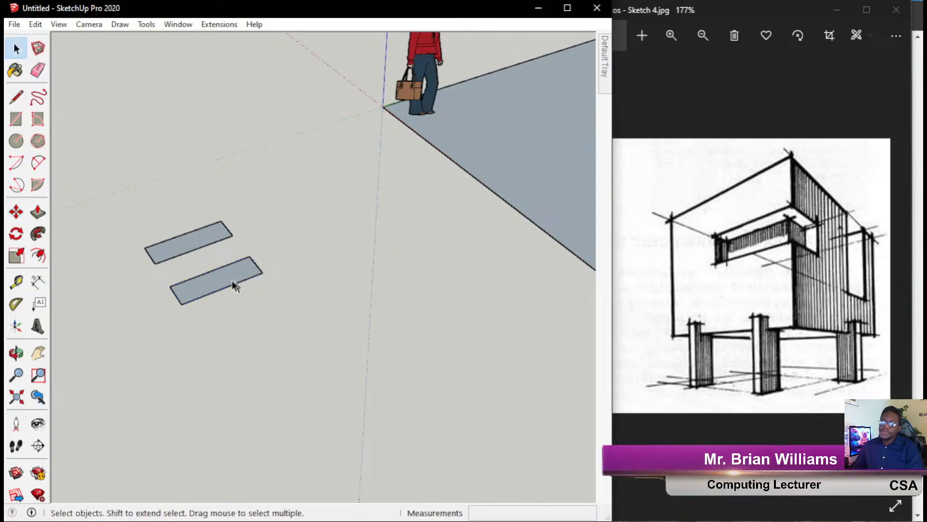
click(226, 291)
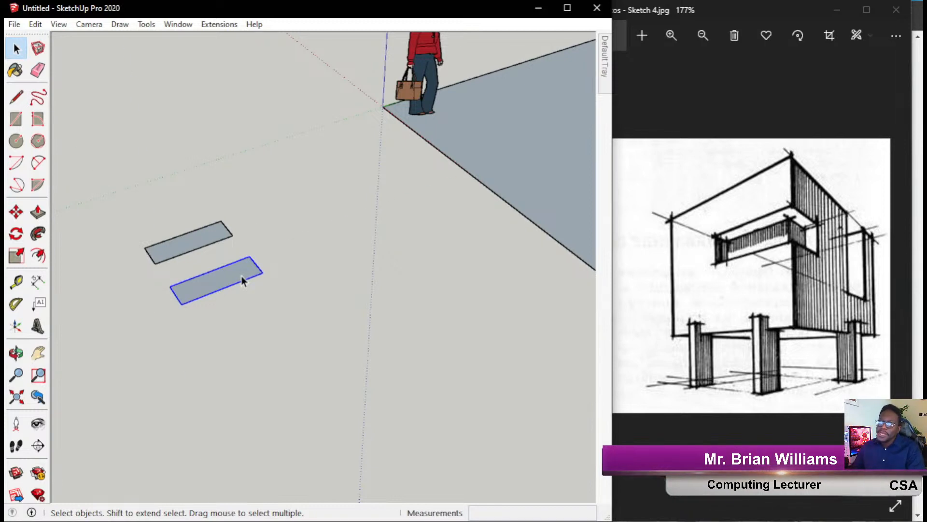
Enter the lower rectangle's group for editing, then close it again.
double_click(242, 281)
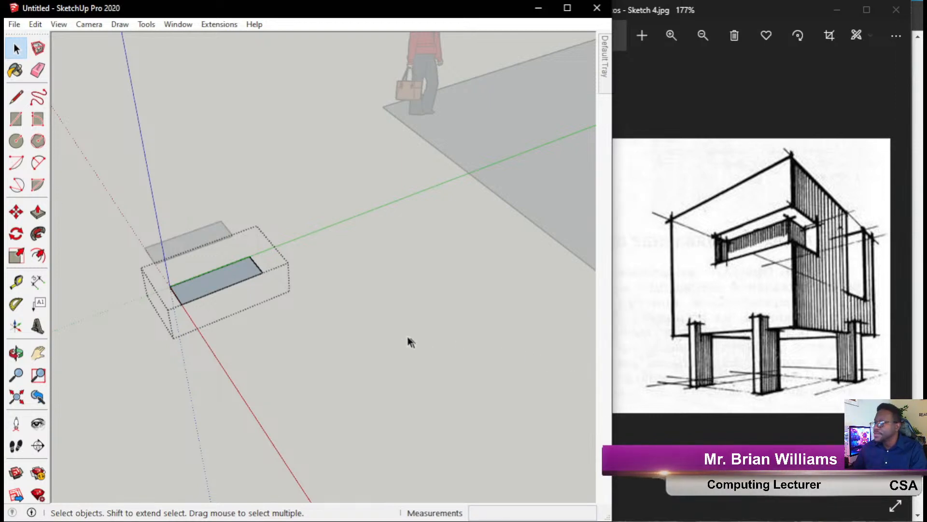
click(377, 343)
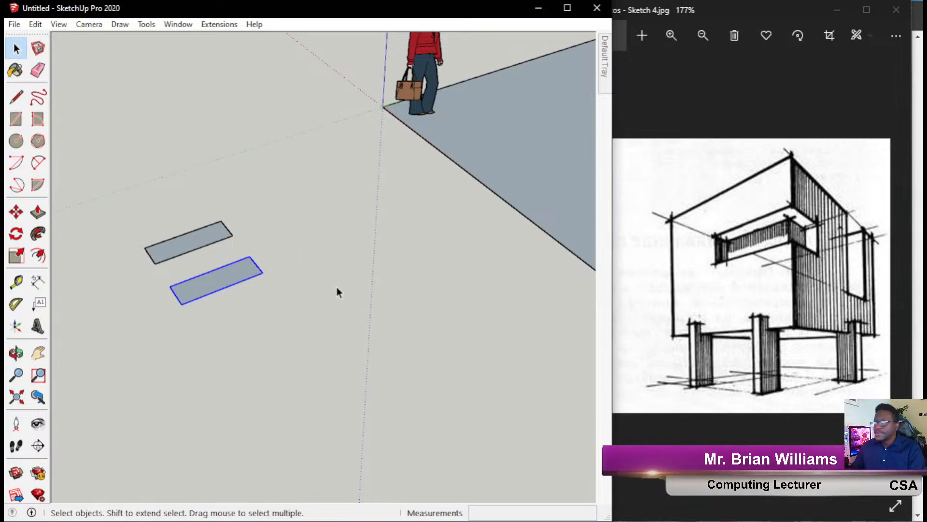
Reselect the lower rectangle and enter its group to show its bounding box and local axes.
click(226, 324)
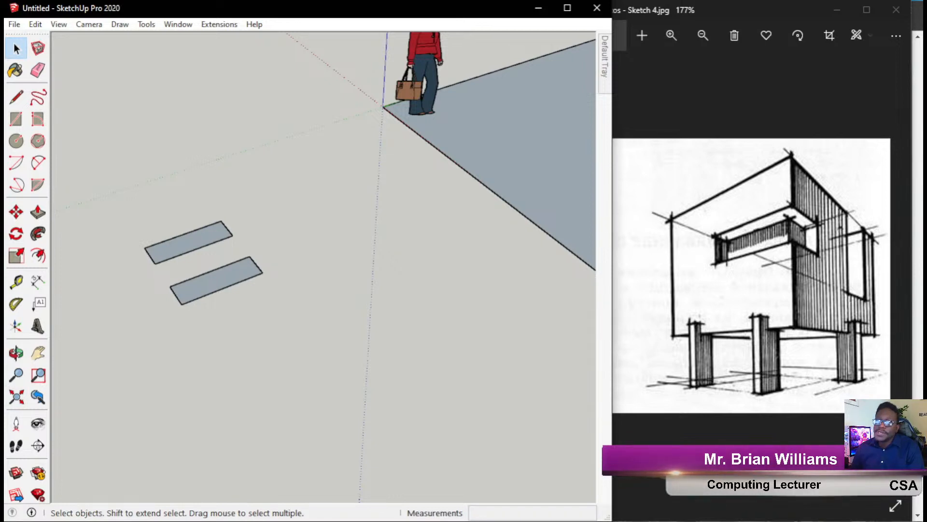
click(227, 283)
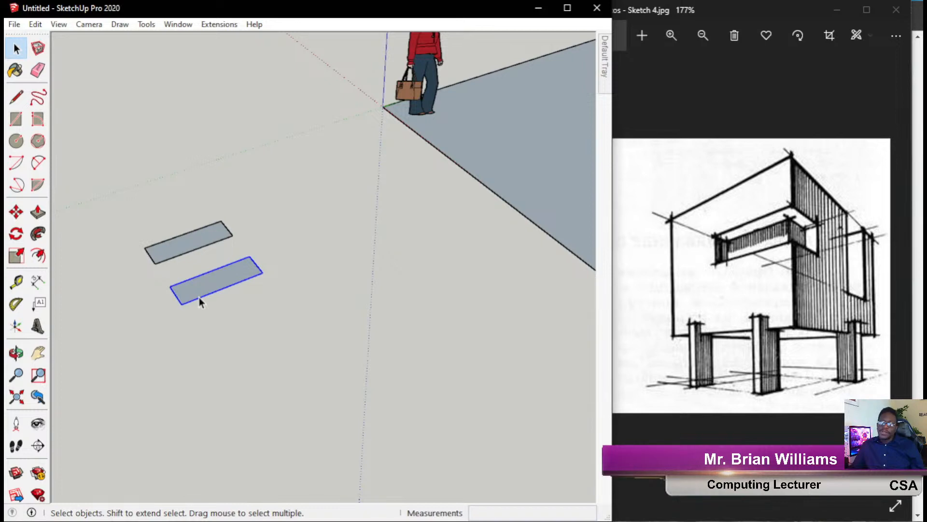
double_click(215, 286)
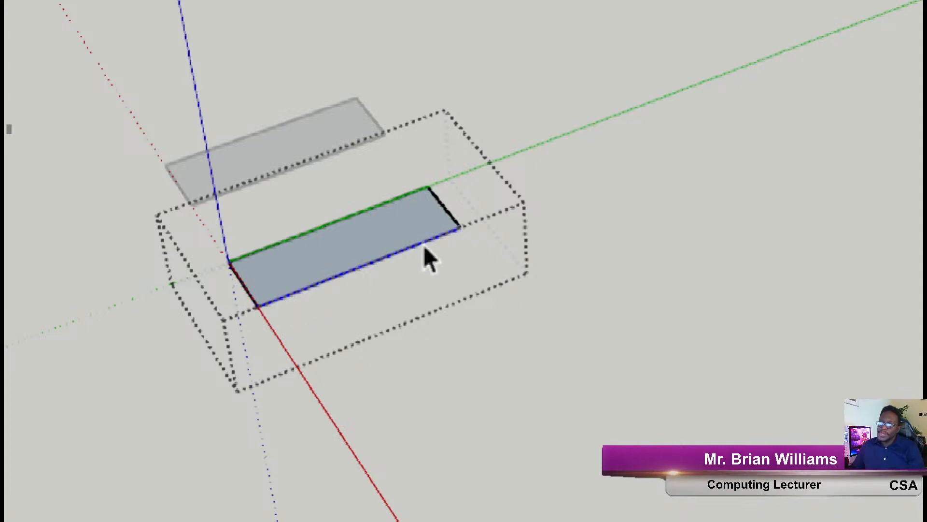
mouse_move(356, 262)
middle_down()
mouse_move(387, 335)
mouse_move(443, 410)
middle_up()
click(380, 264)
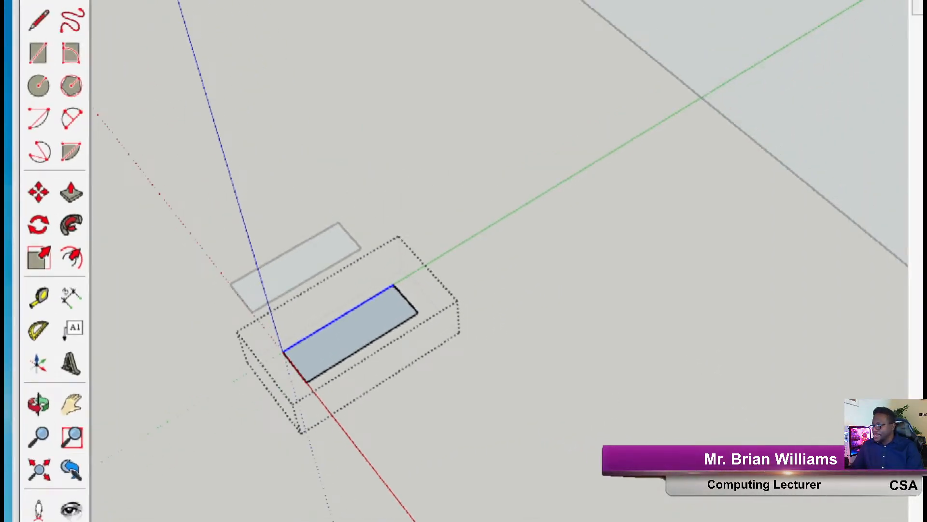
mouse_move(620, 399)
mouse_down()
mouse_move(481, 314)
mouse_move(481, 303)
mouse_move(482, 320)
mouse_move(474, 320)
mouse_up()
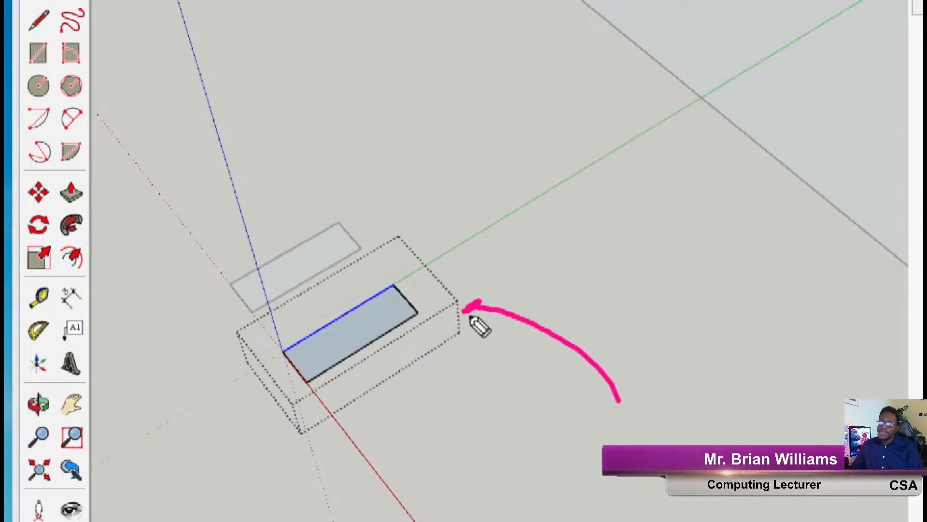
mouse_move(431, 107)
mouse_down()
mouse_move(394, 238)
mouse_move(423, 211)
mouse_up()
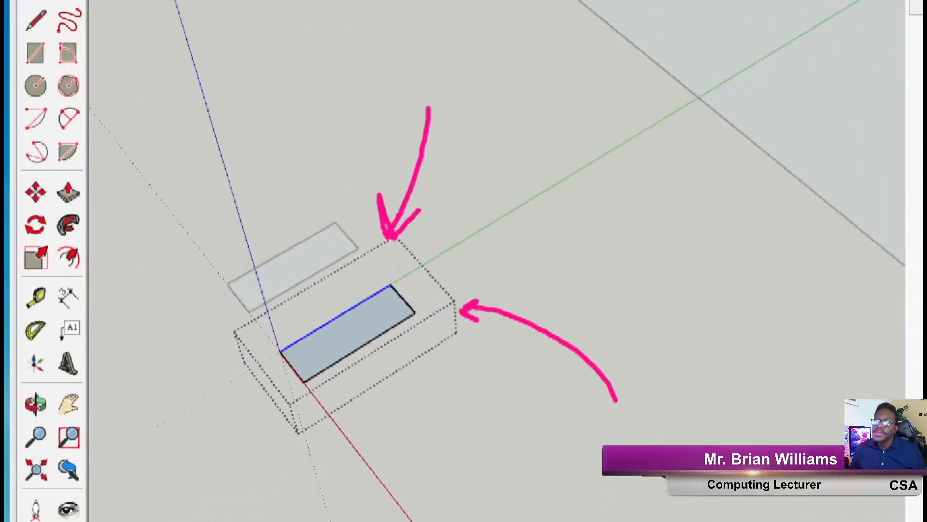
Draw a second test rectangle inside the group and try moving its far edge, then cancel.
click(39, 59)
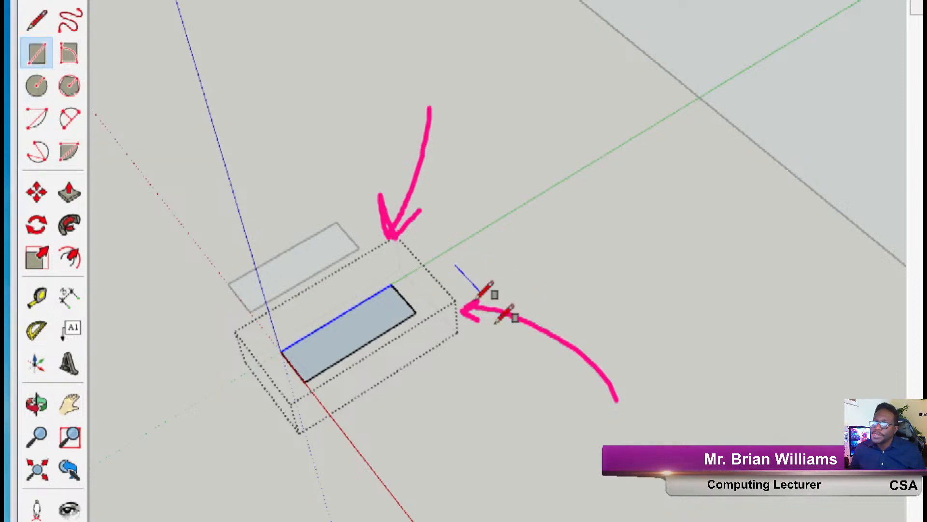
click(555, 285)
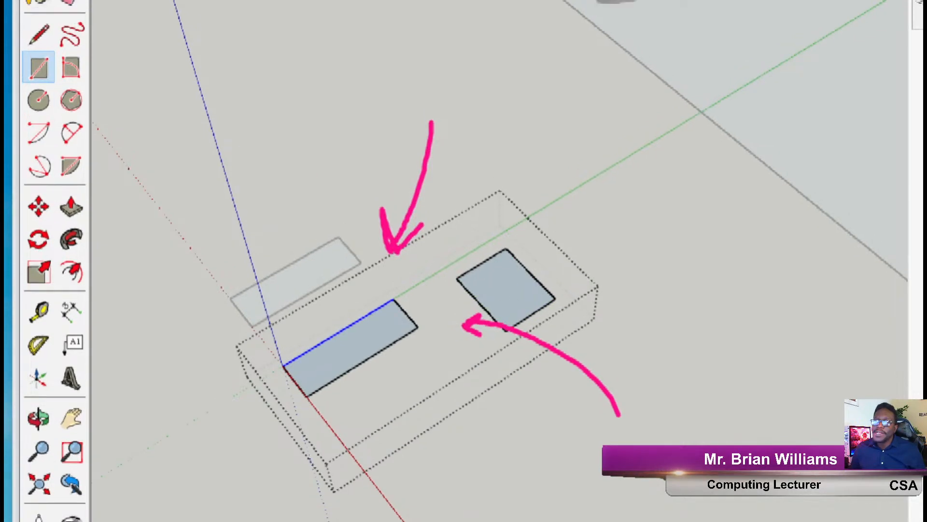
click(38, 227)
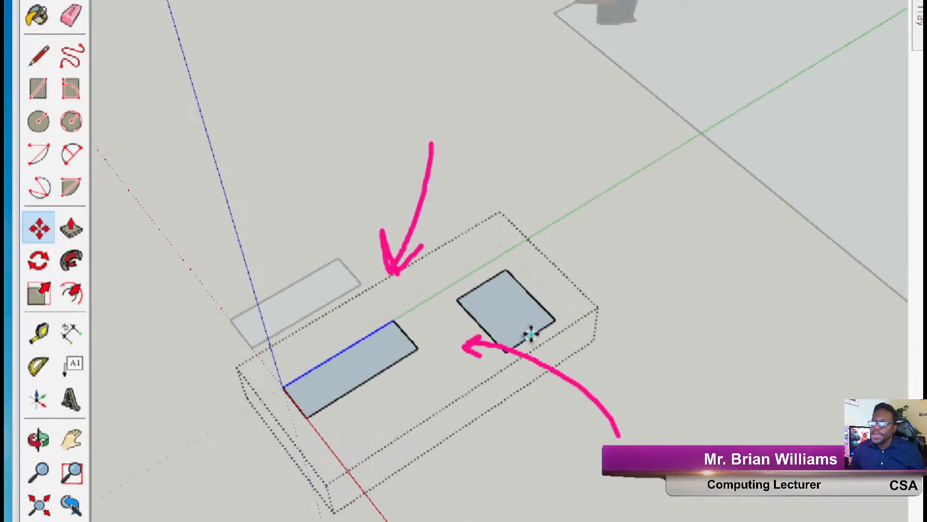
click(508, 317)
key(Escape)
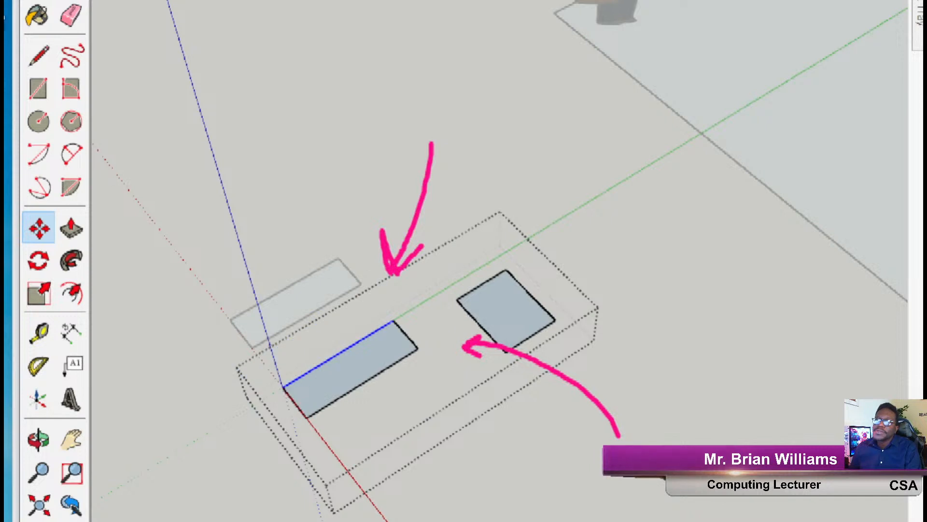
click(44, 1)
Try moving the test rectangle against the first one, then delete it and exit the group.
drag(441, 231, 599, 373)
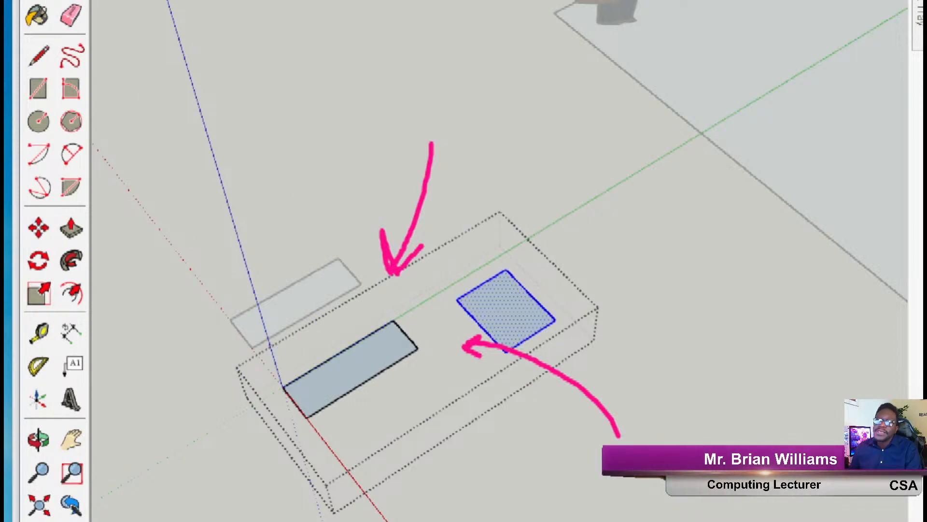
click(39, 229)
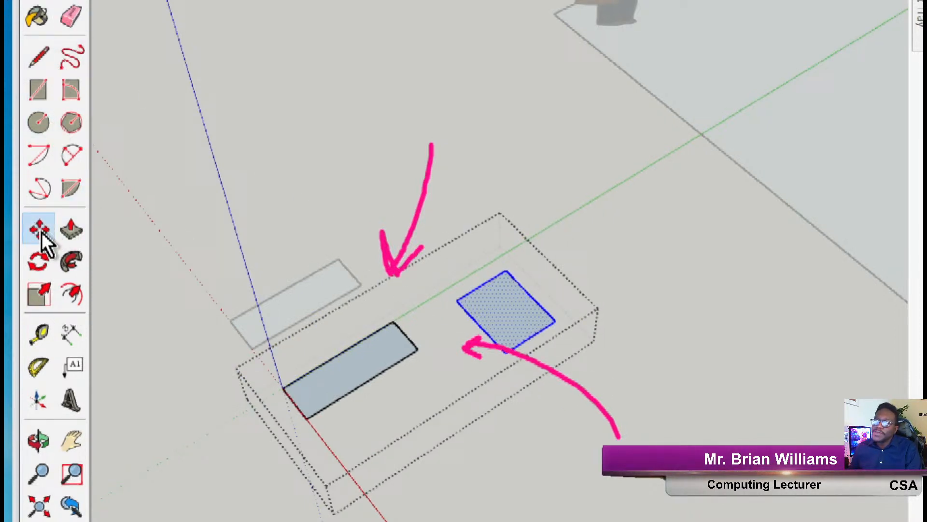
click(460, 316)
click(405, 334)
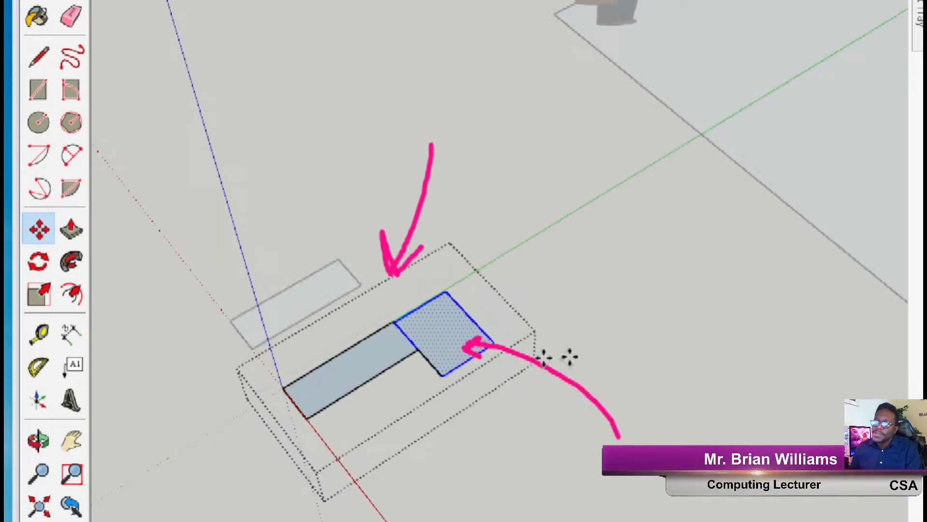
click(428, 327)
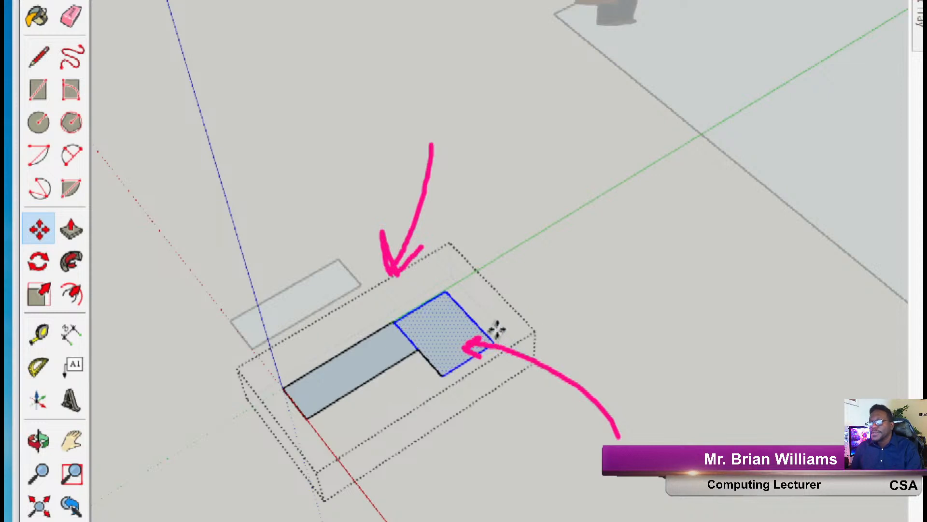
key(Escape)
key(Delete)
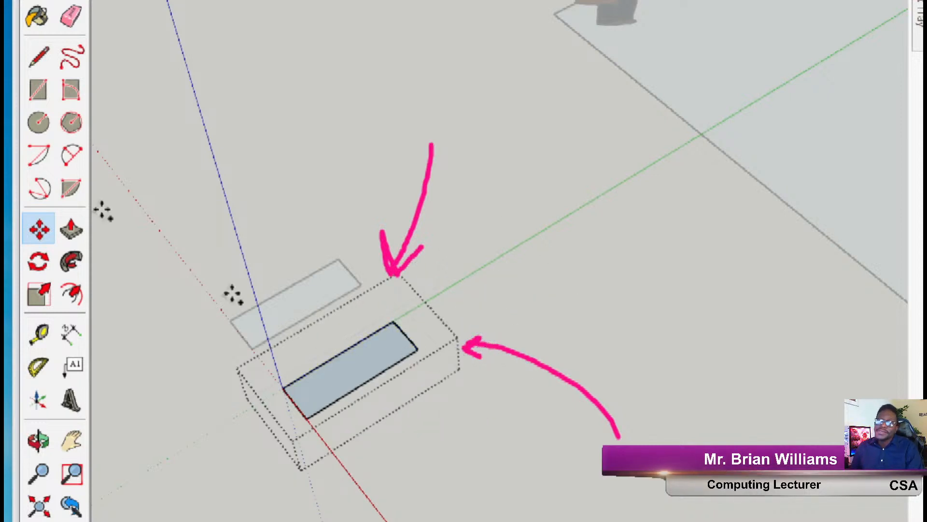
key(space)
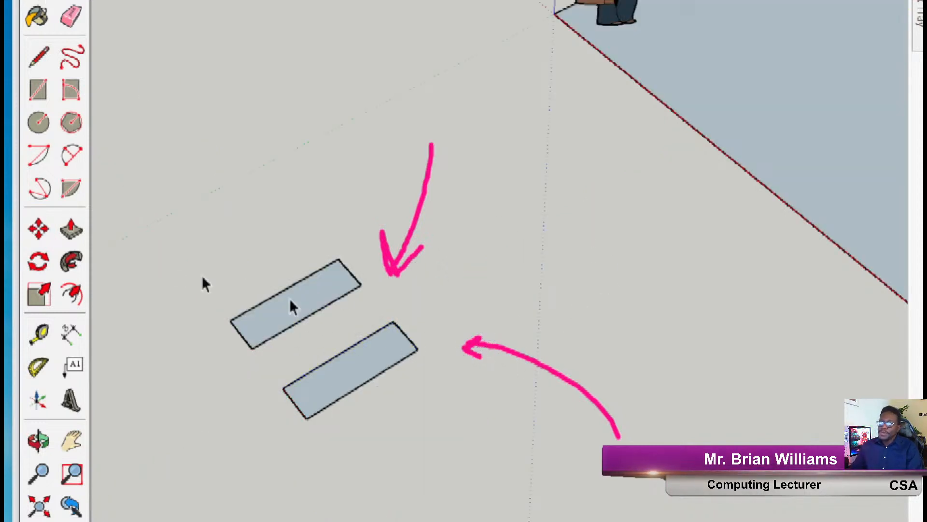
scroll(338, 327, down, 2)
scroll(354, 351, up, 1)
click(354, 351)
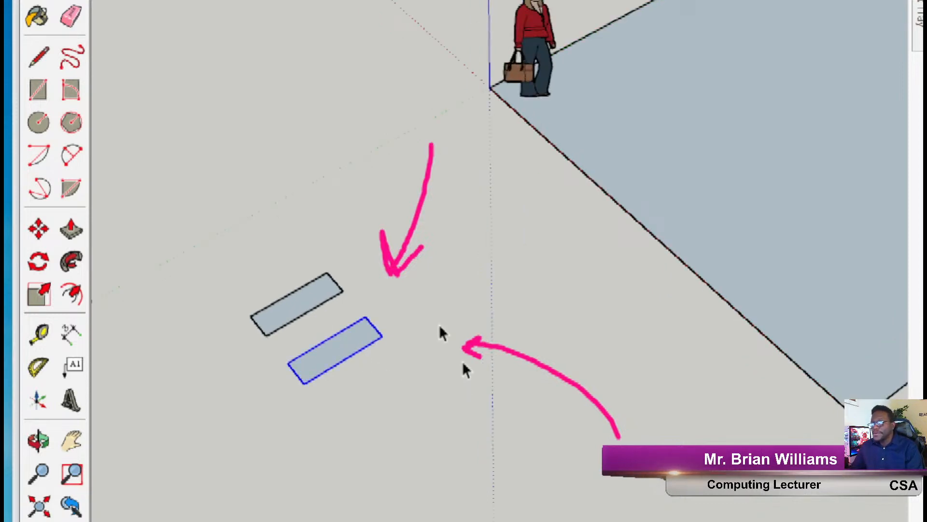
double_click(354, 352)
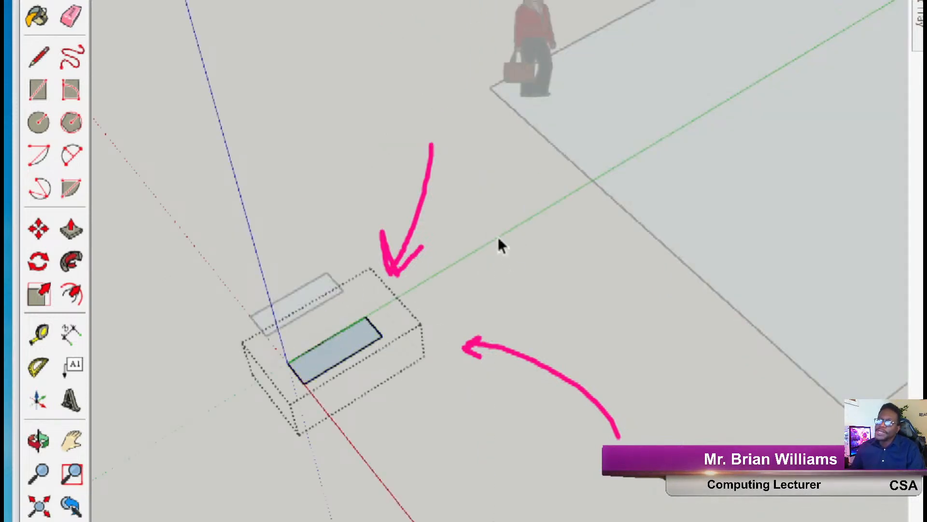
click(495, 206)
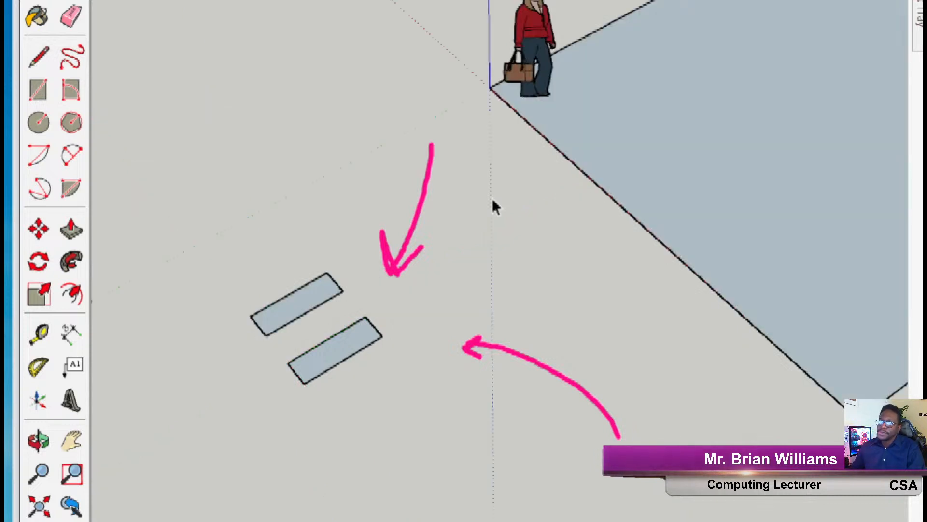
right_click(363, 347)
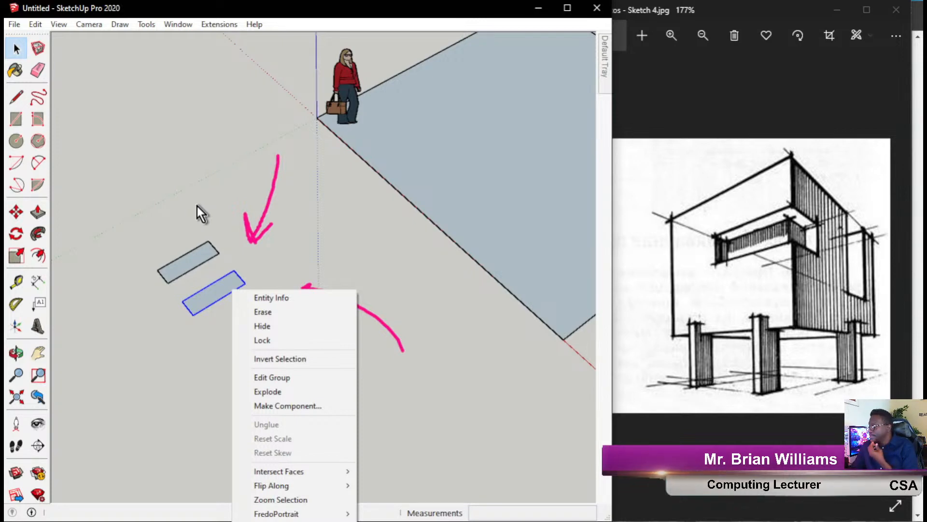
click(309, 235)
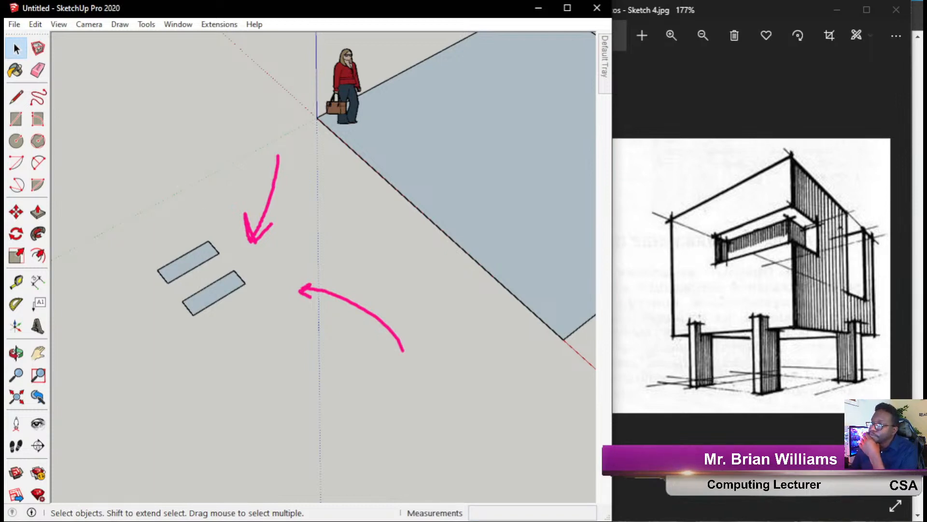
Copy the lower rectangle group and paste the copy at the slab's corner.
key(Escape)
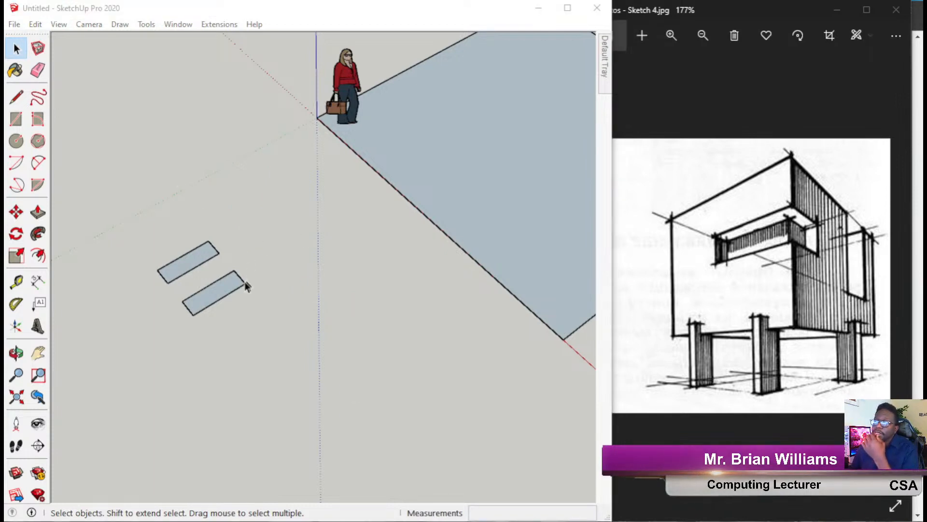
click(230, 301)
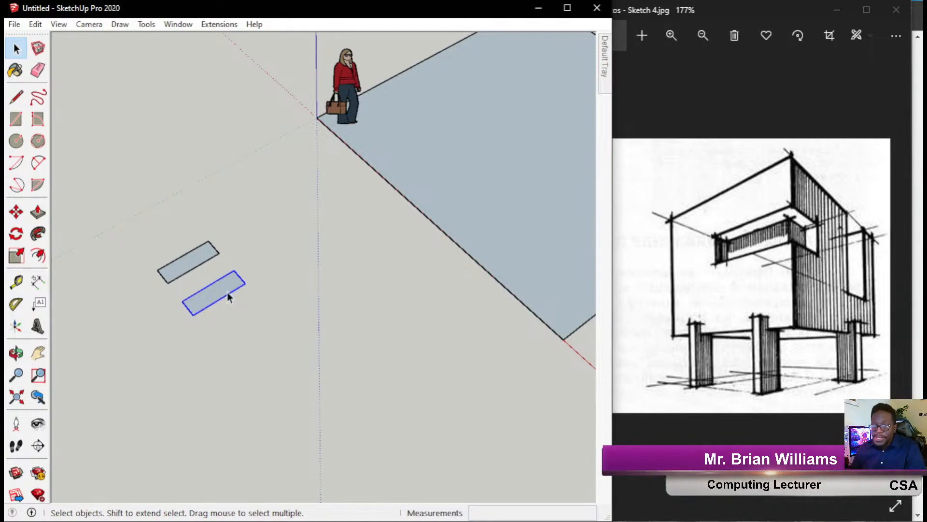
click(41, 26)
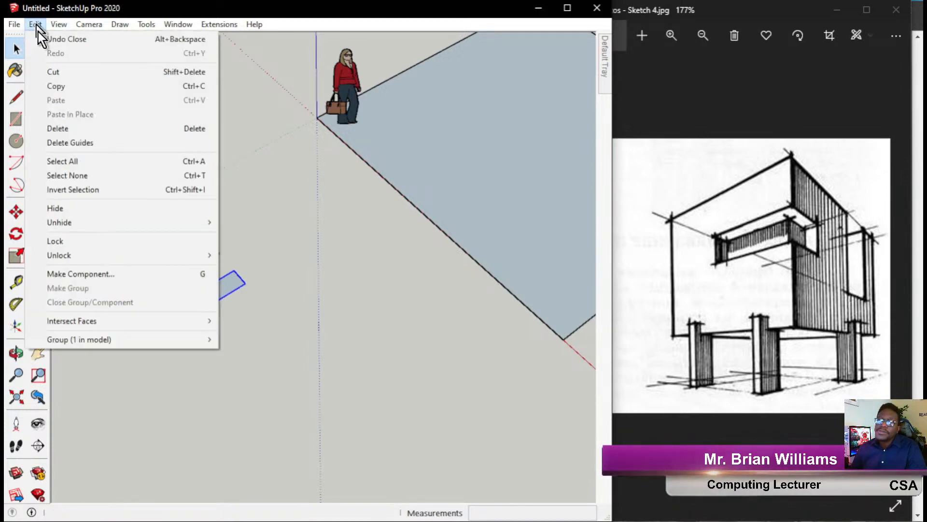
click(56, 88)
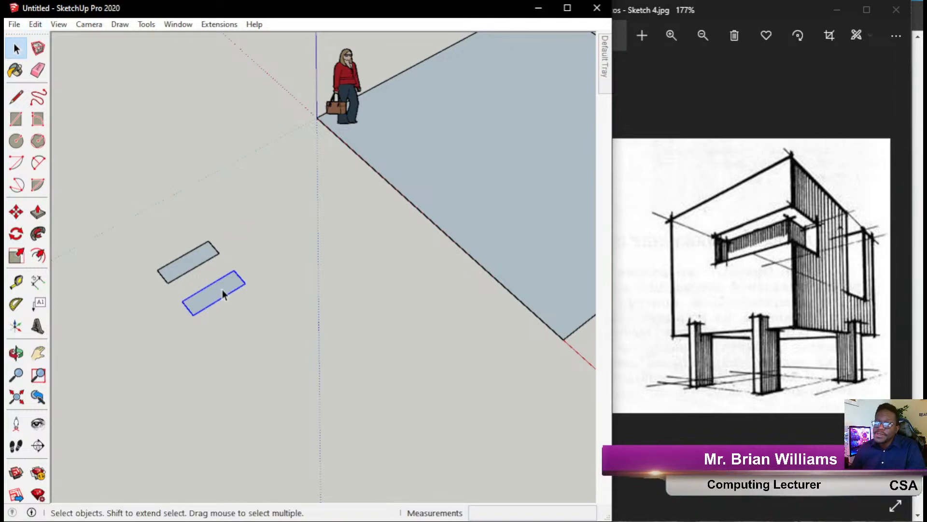
key(ctrl+v)
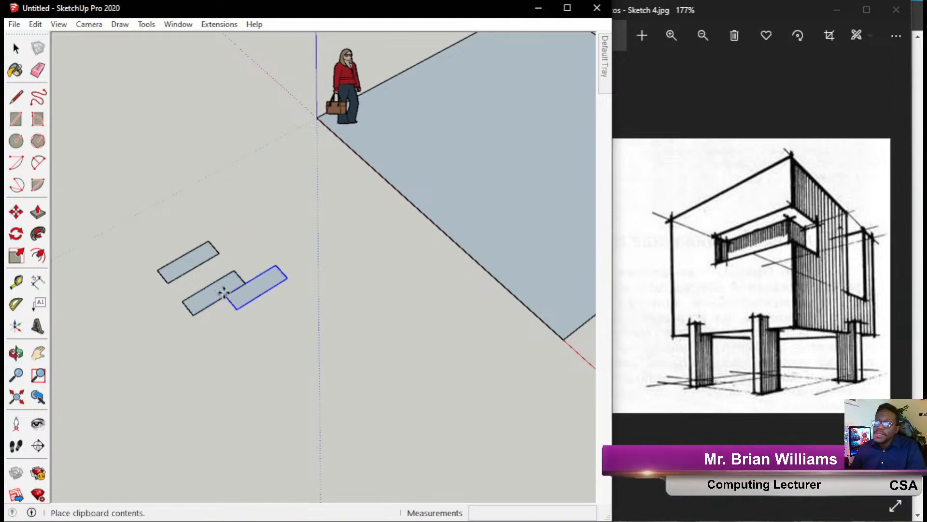
click(332, 163)
Ink-circle the pasted copy and link it to the sketch's front leg, then clear the marks.
scroll(195, 275, down, 2)
scroll(384, 165, up, 2)
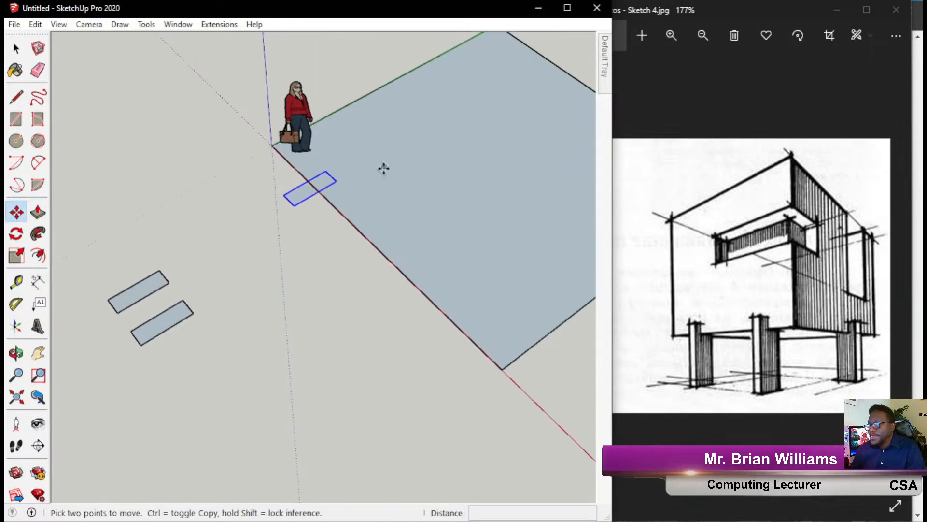
mouse_move(356, 168)
mouse_down()
mouse_move(280, 243)
mouse_move(291, 156)
mouse_up()
mouse_move(360, 246)
mouse_down()
mouse_move(491, 320)
mouse_move(683, 371)
mouse_move(653, 382)
mouse_move(658, 339)
mouse_up()
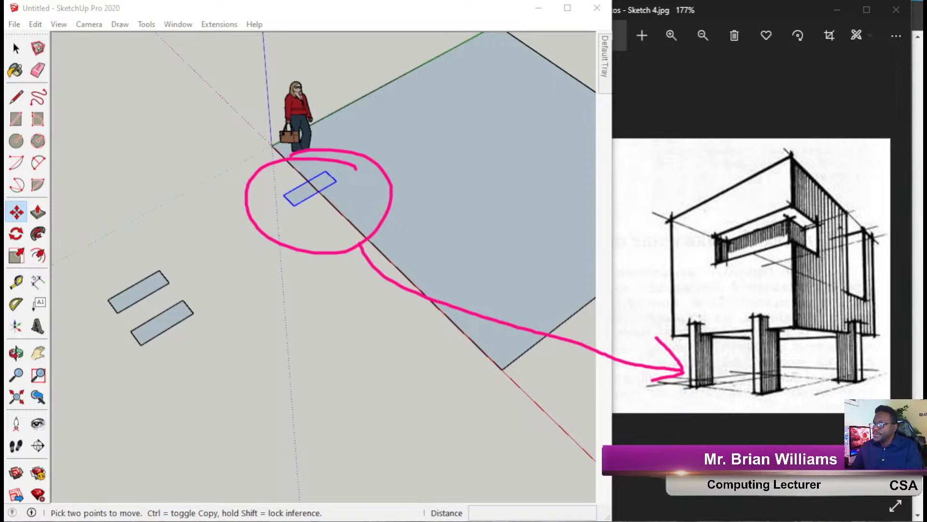
key(Escape)
scroll(420, 268, down, 2)
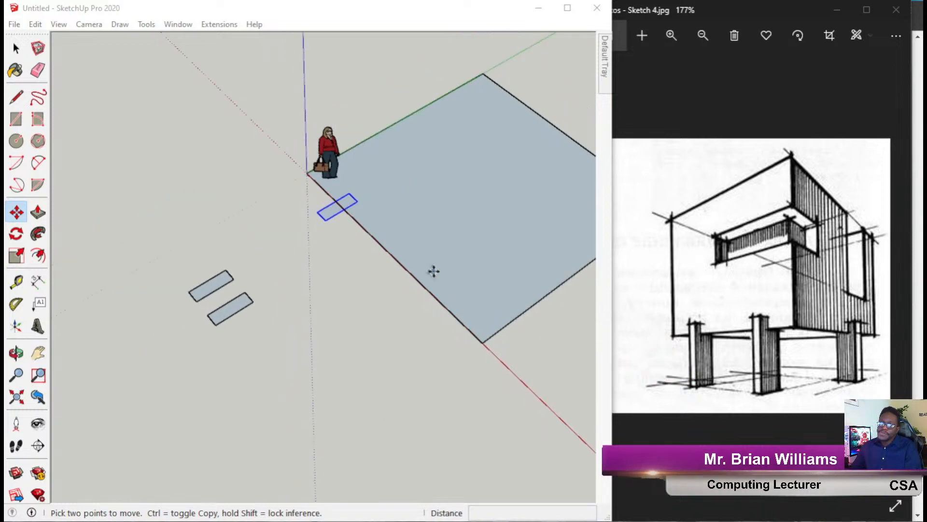
click(262, 342)
scroll(383, 215, up, 2)
key(space)
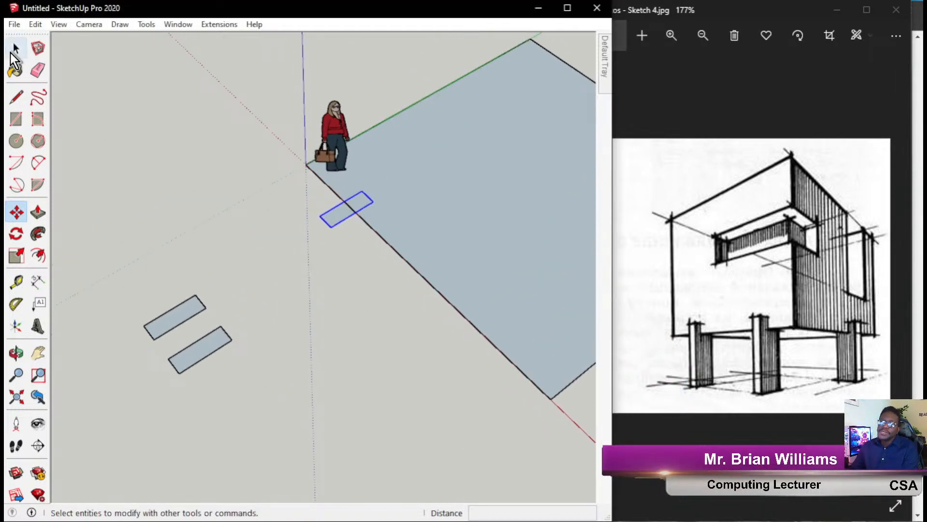
scroll(347, 329, down, 2)
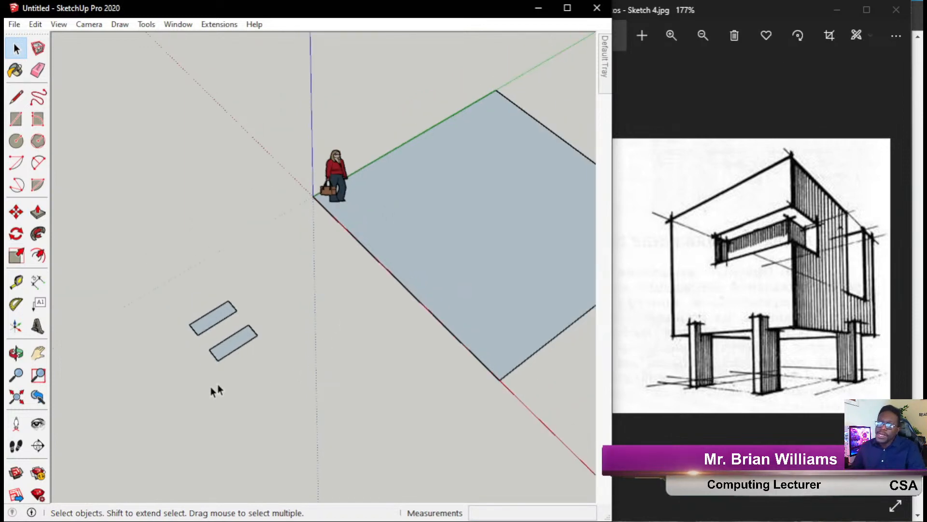
scroll(238, 377, up, 5)
scroll(355, 333, down, 2)
Paste a copy of the upper plain-face rectangle and place it below the other two.
scroll(358, 358, up, 2)
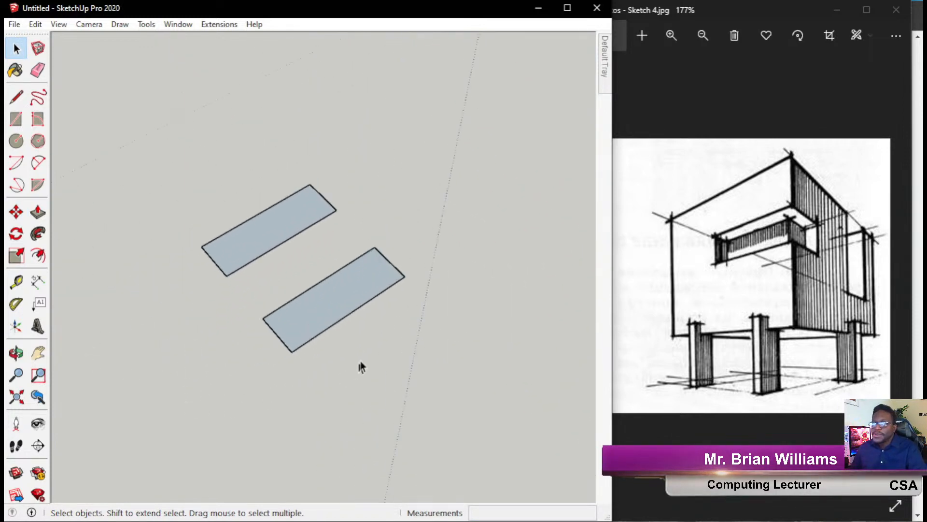
scroll(401, 343, down, 3)
middle_drag(401, 342, 347, 304)
click(271, 287)
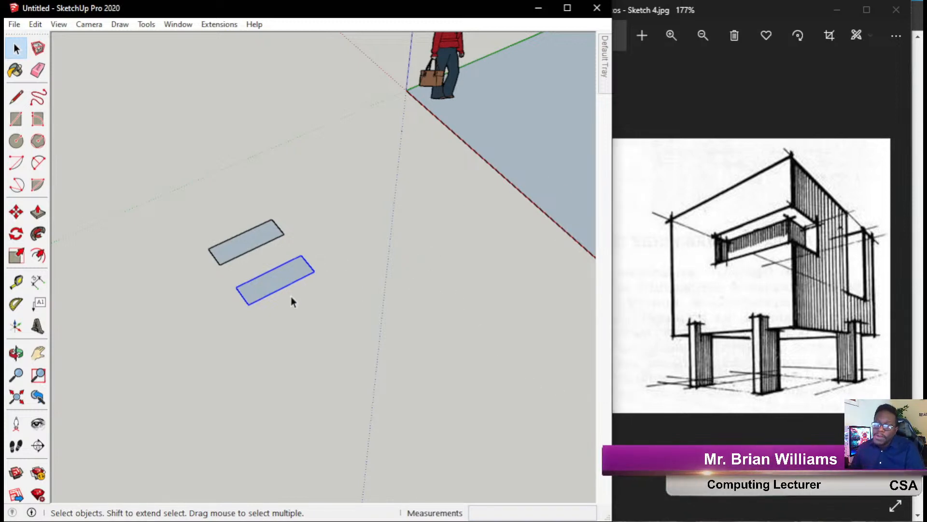
drag(157, 172, 292, 295)
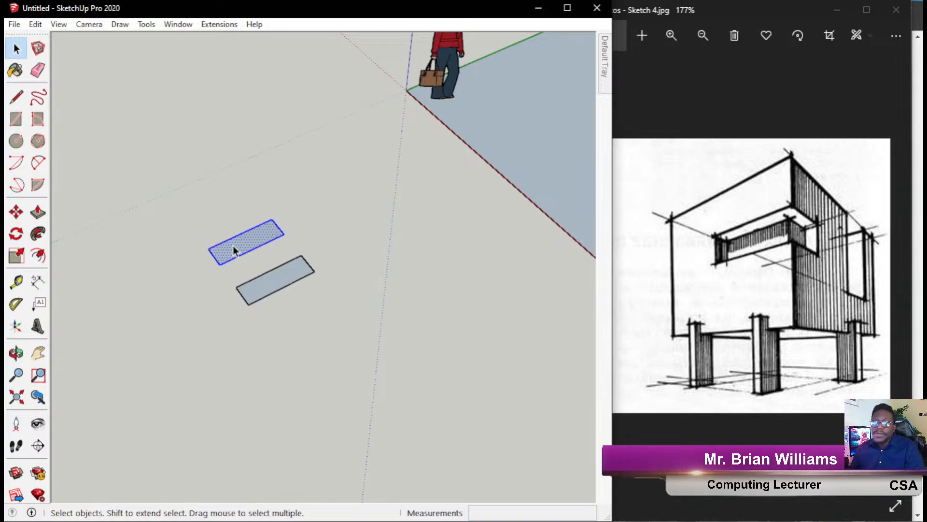
key(ctrl+v)
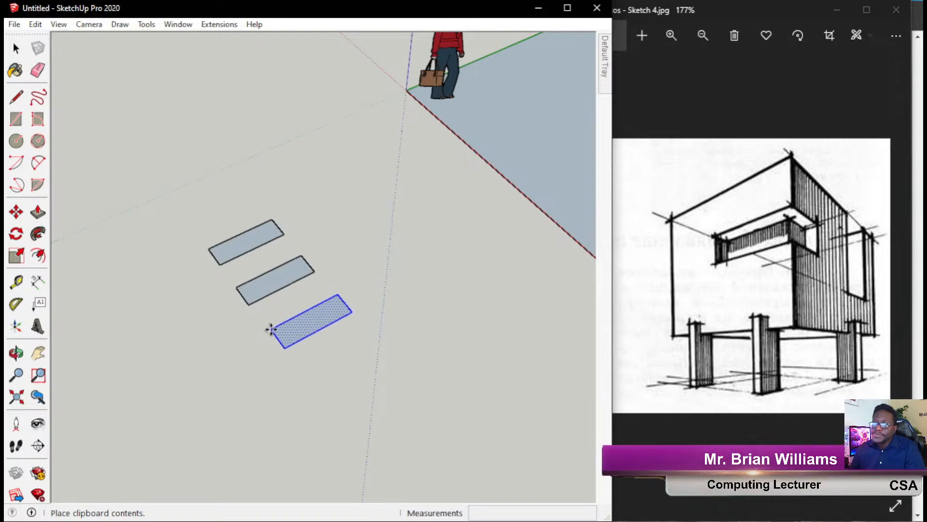
click(274, 333)
key(Escape)
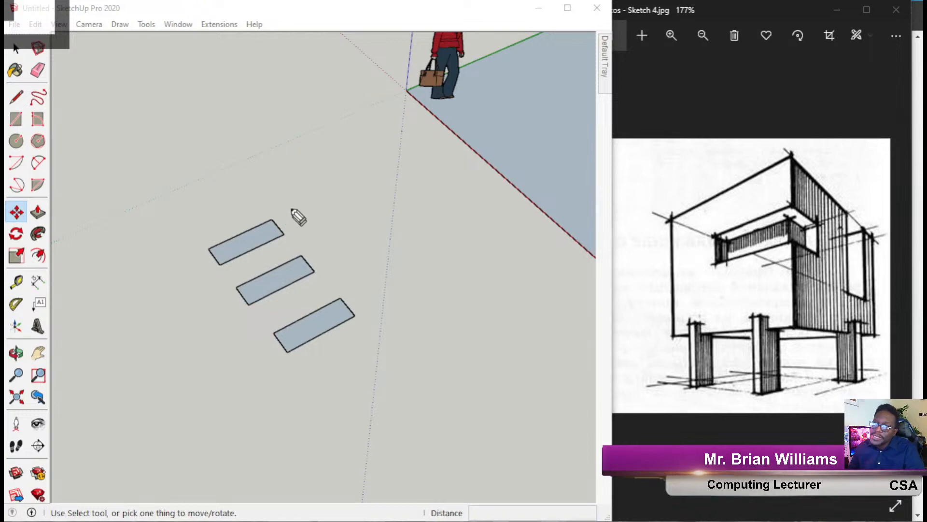
Ink the label 'Faces' above the top rectangle and 'Group' beside the middle one.
drag(296, 224, 336, 198)
key(XF86AudioLowerVolume)
key(XF86AudioLowerVolume)
key(XF86AudioLowerVolume)
key(XF86AudioLowerVolume)
key(XF86AudioLowerVolume)
key(XF86AudioLowerVolume)
key(XF86AudioLowerVolume)
key(XF86AudioLowerVolume)
mouse_move(318, 257)
mouse_down()
mouse_move(320, 263)
mouse_move(366, 241)
mouse_up()
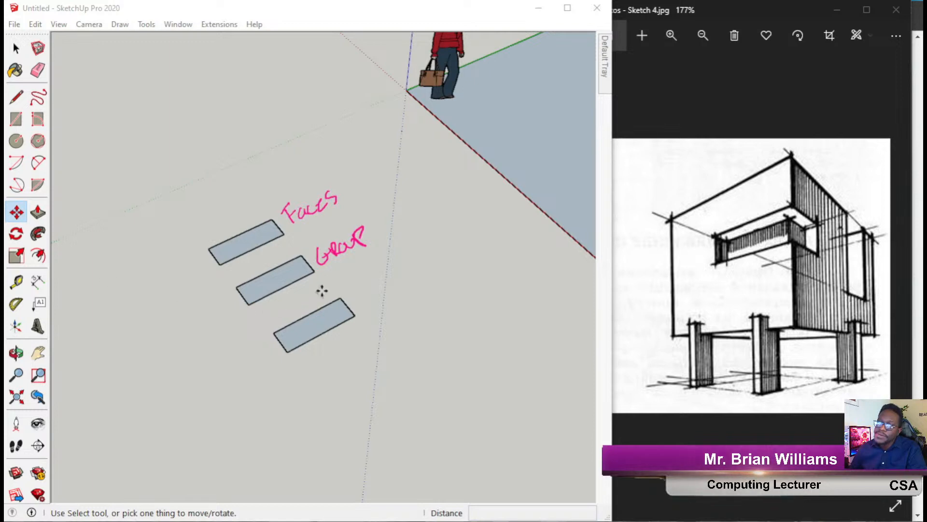
Box-select the third rectangle and bring up its context menu.
click(16, 48)
drag(446, 392, 273, 300)
right_click(308, 319)
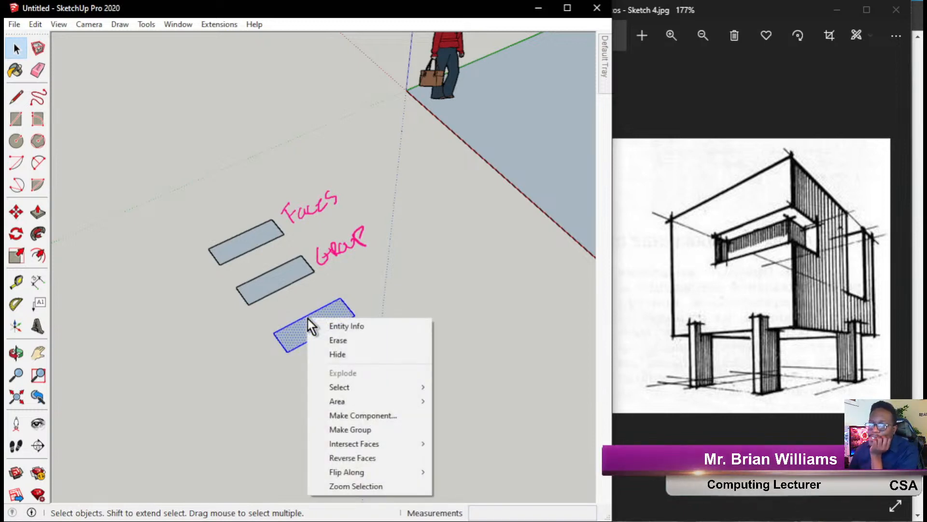
Start Make Component on the third rectangle and ink-mark the definition name and advanced attributes.
click(378, 421)
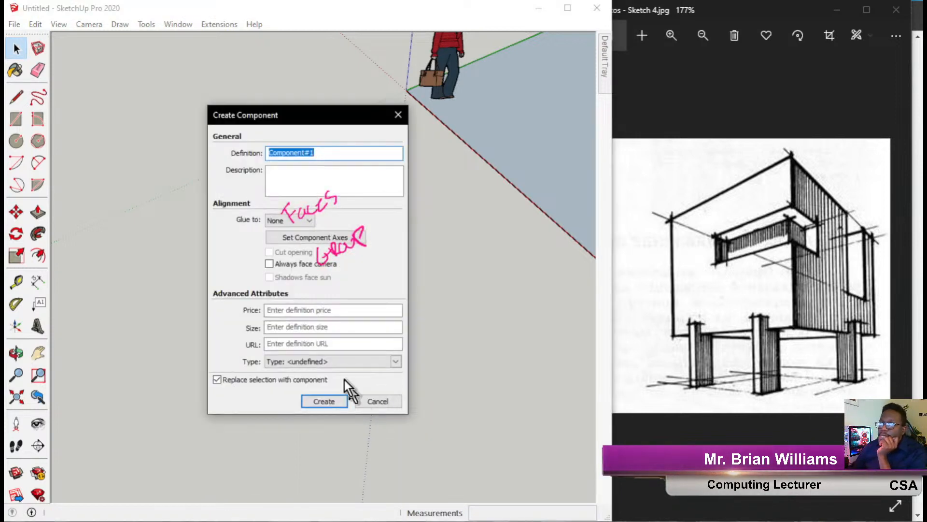
mouse_move(325, 120)
mouse_down()
mouse_move(153, 191)
mouse_move(529, 221)
mouse_move(546, 149)
mouse_move(536, 136)
mouse_up()
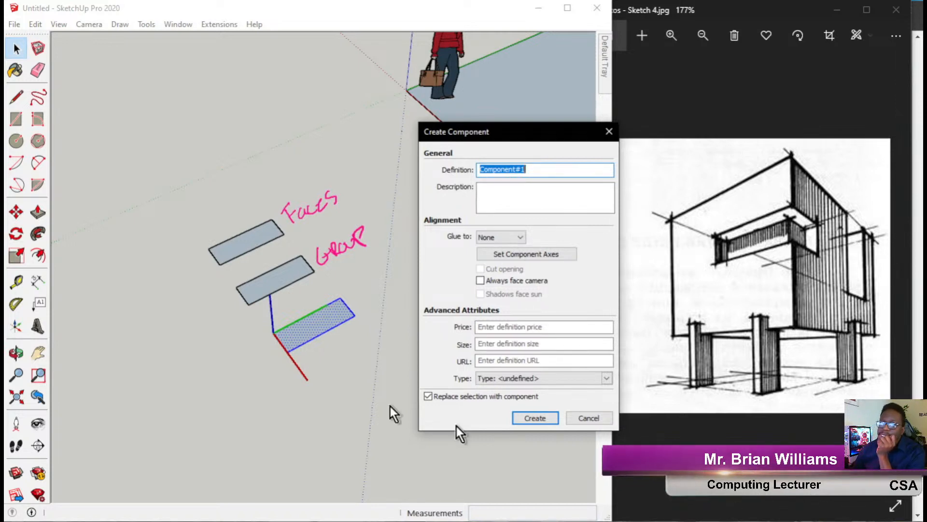
click(7, 160)
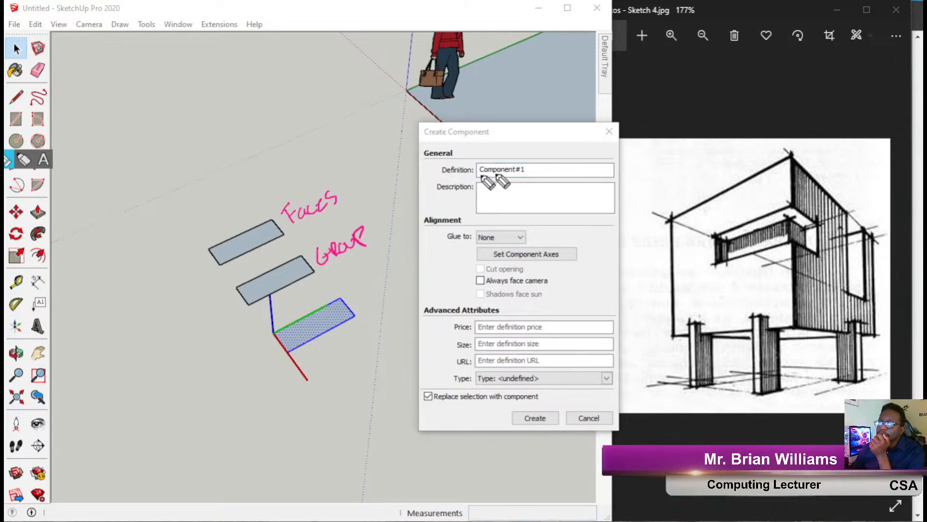
mouse_move(534, 152)
mouse_down()
mouse_move(453, 152)
mouse_move(428, 164)
mouse_move(531, 174)
mouse_move(533, 153)
mouse_up()
mouse_move(540, 90)
mouse_down()
mouse_move(504, 153)
mouse_move(523, 141)
mouse_up()
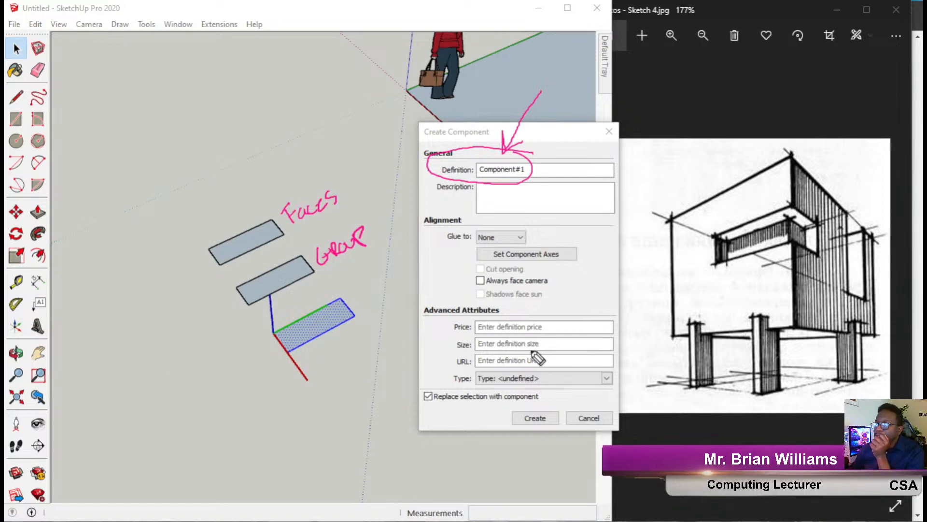
mouse_move(535, 308)
mouse_down()
mouse_move(427, 302)
mouse_move(424, 391)
mouse_move(607, 387)
mouse_move(622, 372)
mouse_move(555, 306)
mouse_move(478, 304)
mouse_up()
mouse_move(421, 327)
mouse_down()
mouse_move(451, 328)
mouse_move(432, 346)
mouse_move(459, 345)
mouse_move(449, 362)
mouse_up()
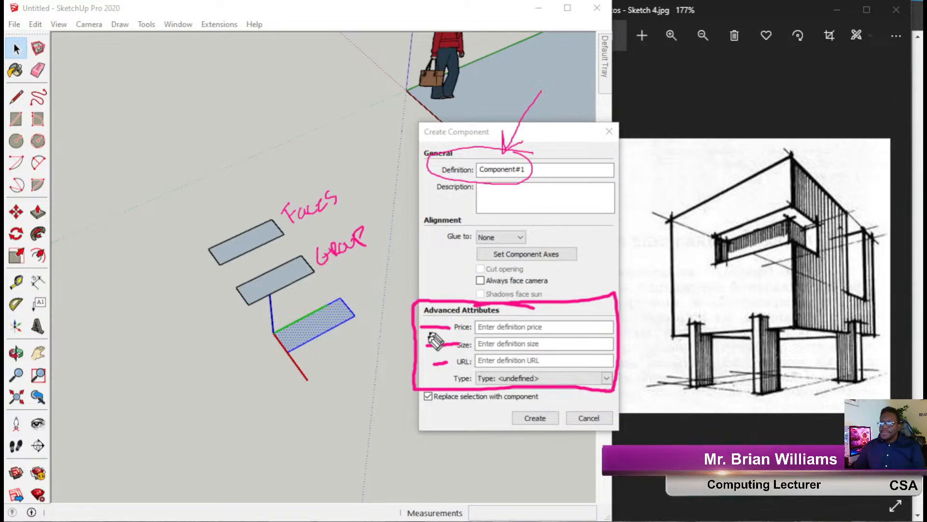
mouse_move(414, 382)
mouse_down()
mouse_move(379, 412)
mouse_move(319, 362)
mouse_move(305, 378)
mouse_move(310, 348)
mouse_move(337, 355)
mouse_up()
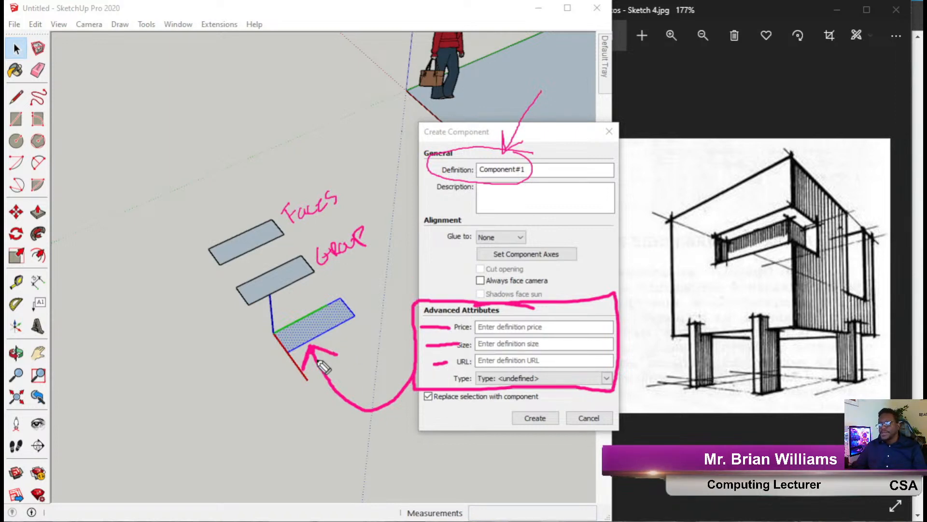
mouse_move(575, 98)
mouse_down()
mouse_move(529, 156)
mouse_move(531, 144)
mouse_move(563, 159)
mouse_up()
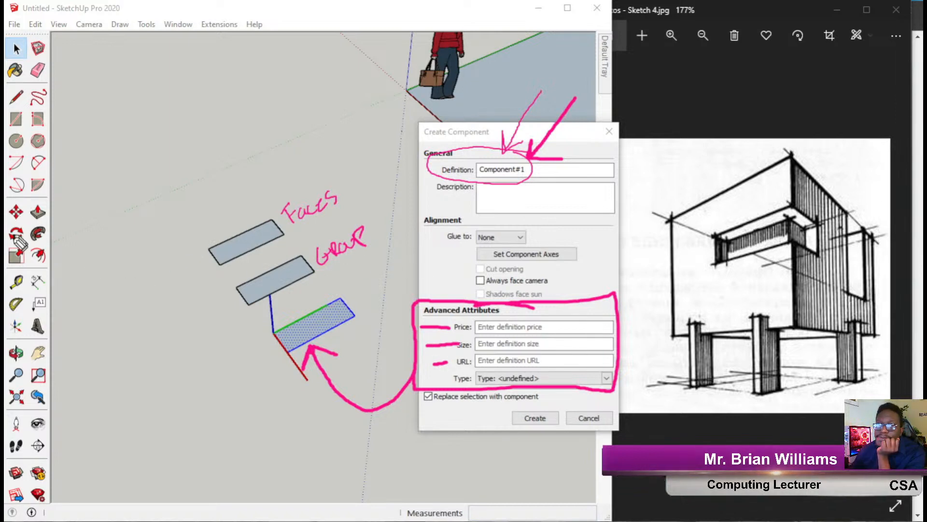
Clear and tidy the ink annotations over the Create Component dialog.
click(18, 274)
drag(432, 339, 375, 348)
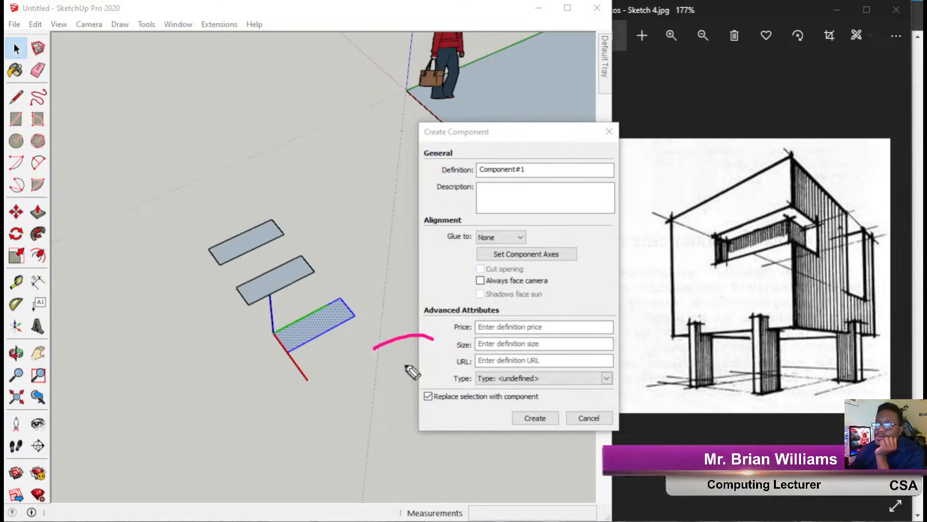
click(17, 273)
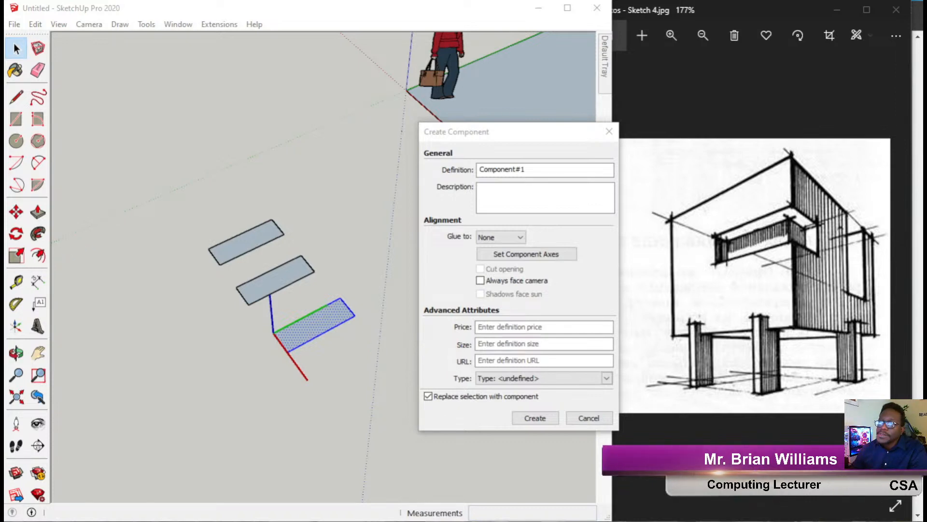
click(18, 274)
click(17, 271)
click(16, 270)
click(16, 271)
click(17, 270)
click(16, 271)
click(17, 270)
click(16, 271)
click(16, 271)
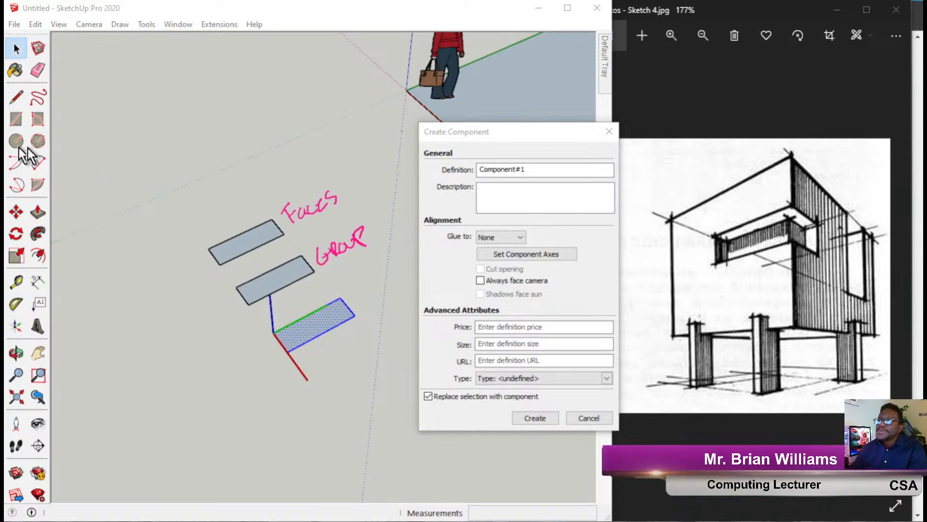
Rename the component definition to 'Column' and create the component.
click(532, 169)
drag(532, 169, 420, 172)
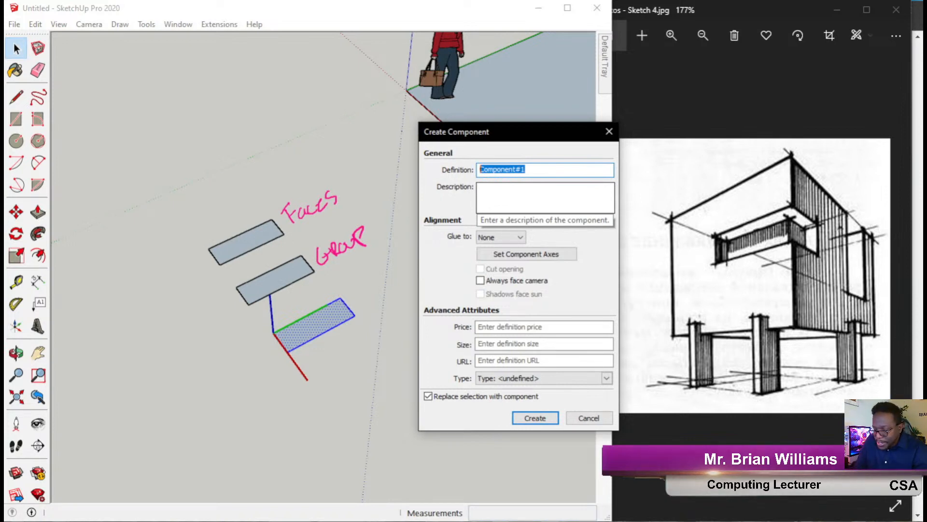
text(Column)
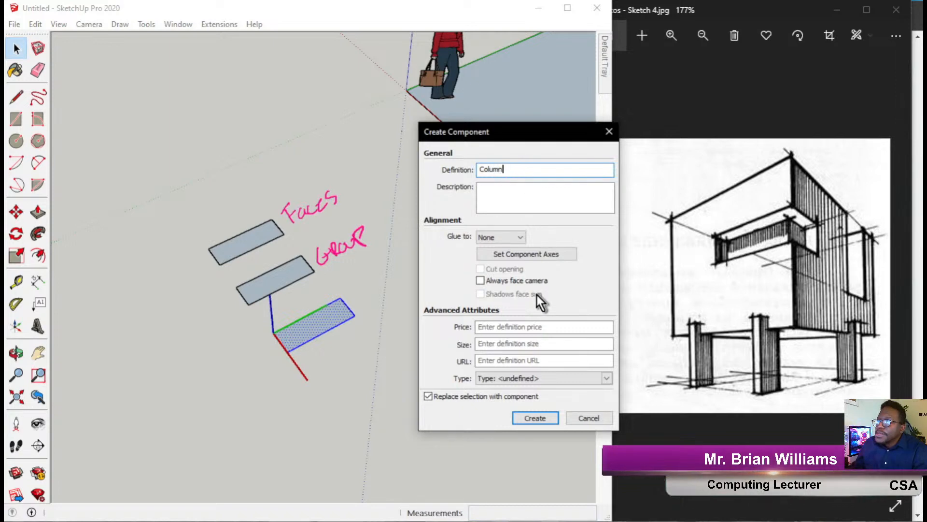
click(524, 419)
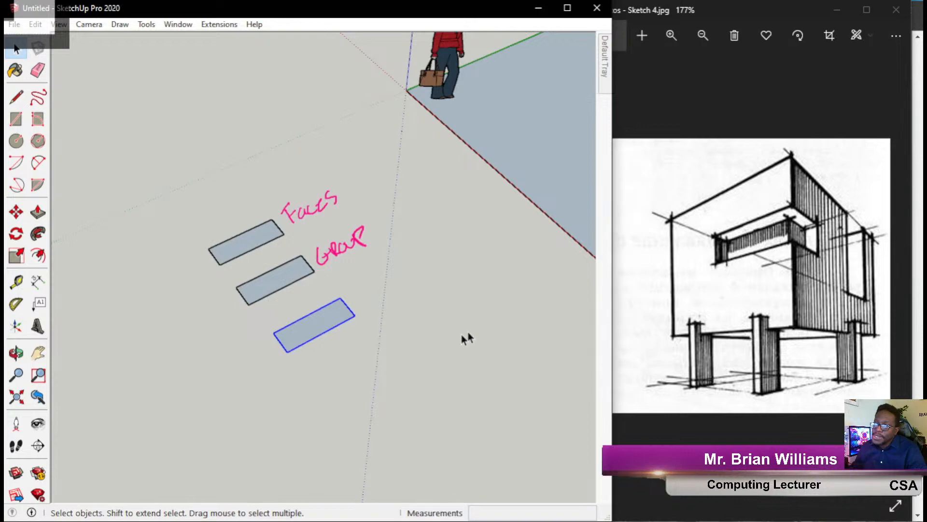
click(370, 294)
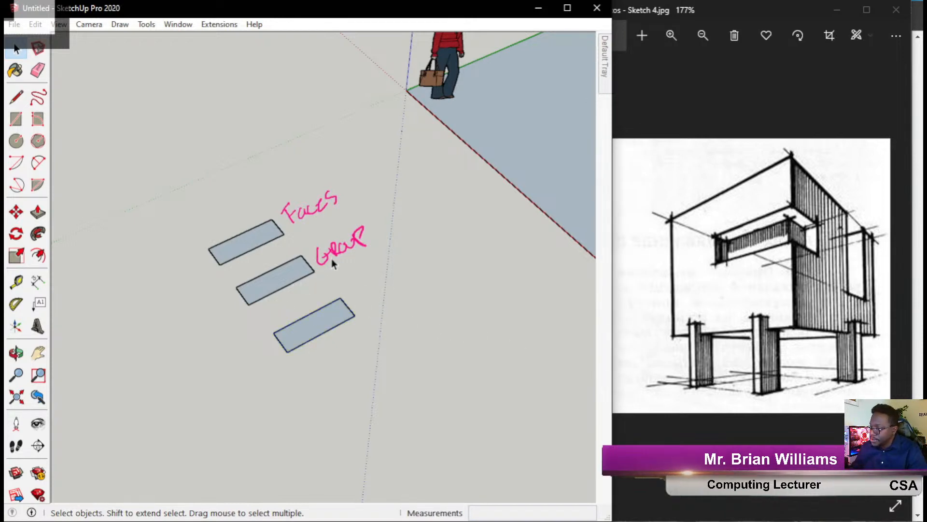
click(7, 160)
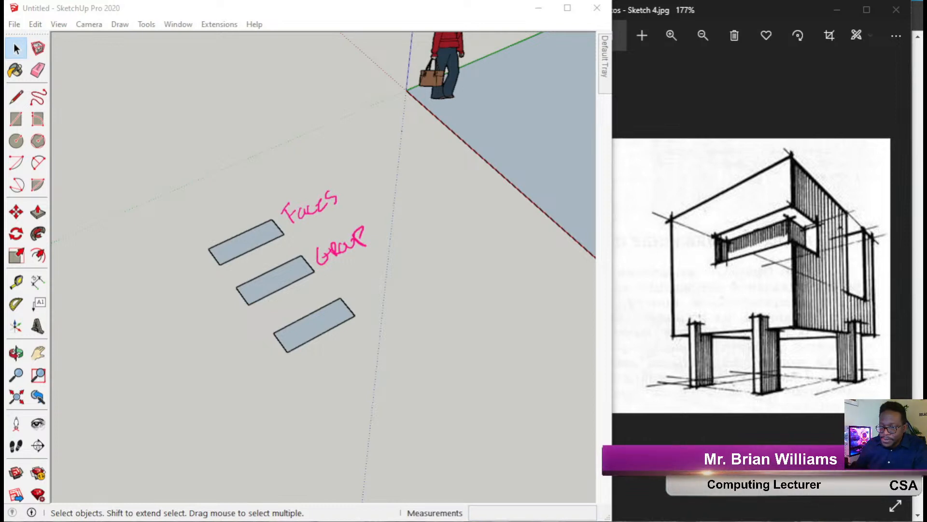
Launch Zoom from the Windows search by typing 'zoom'.
key(super)
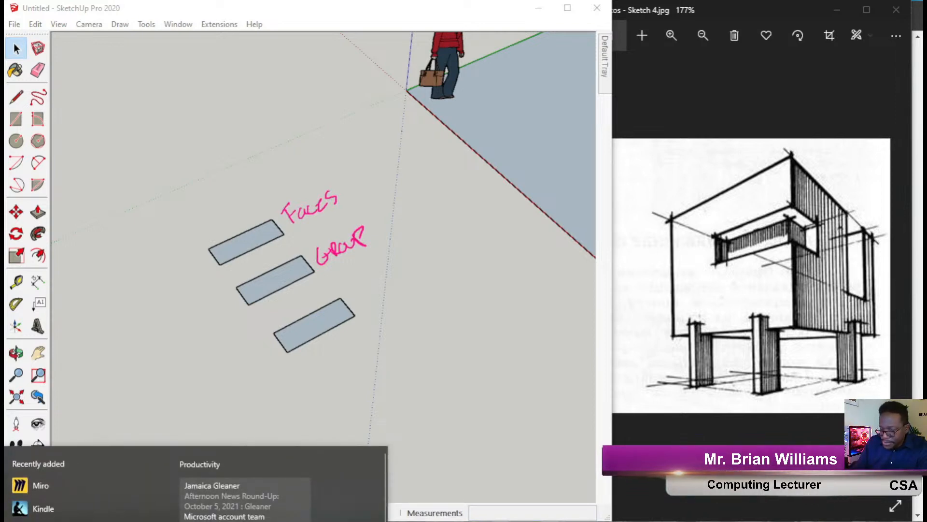
text(zoom)
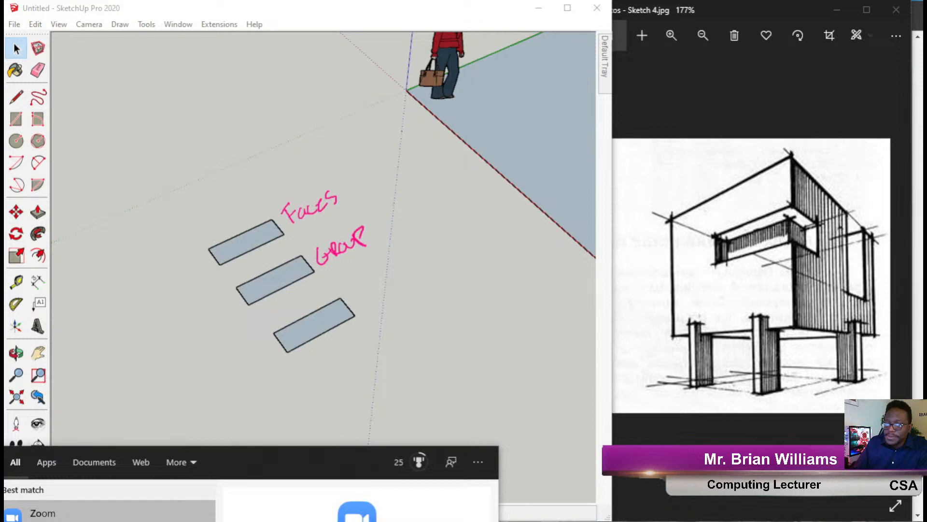
key(Return)
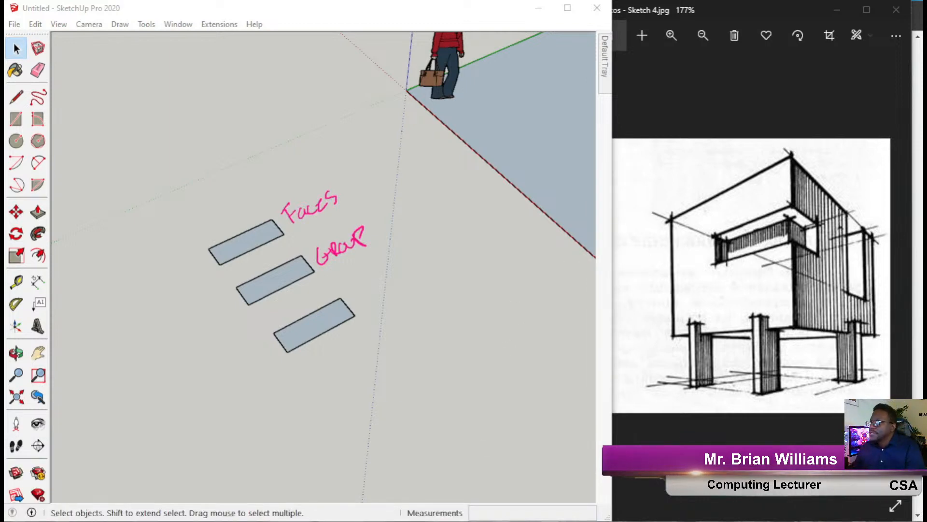
Drag Zoom's windows and its audio-join prompt off the recorded screen.
drag(737, 291, 926, 333)
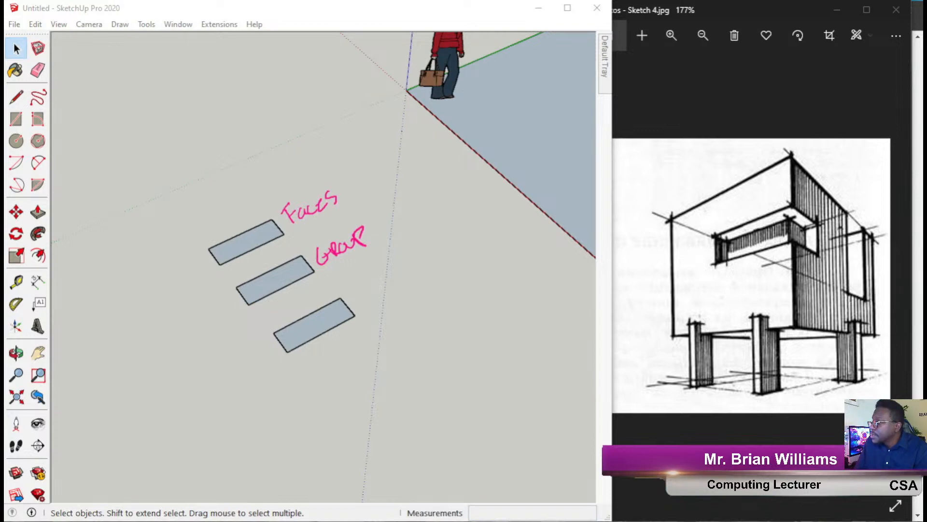
key(alt+Tab)
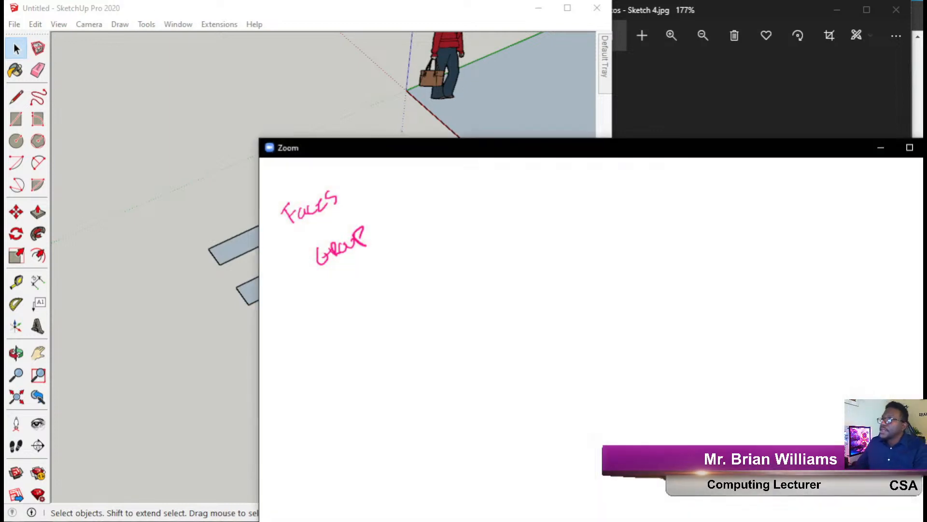
drag(701, 144, 926, 153)
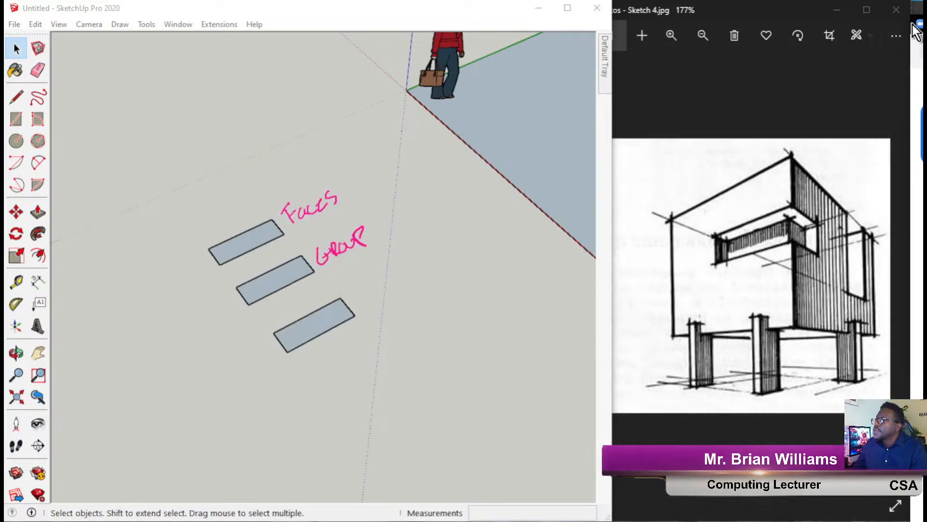
drag(914, 22, 926, 23)
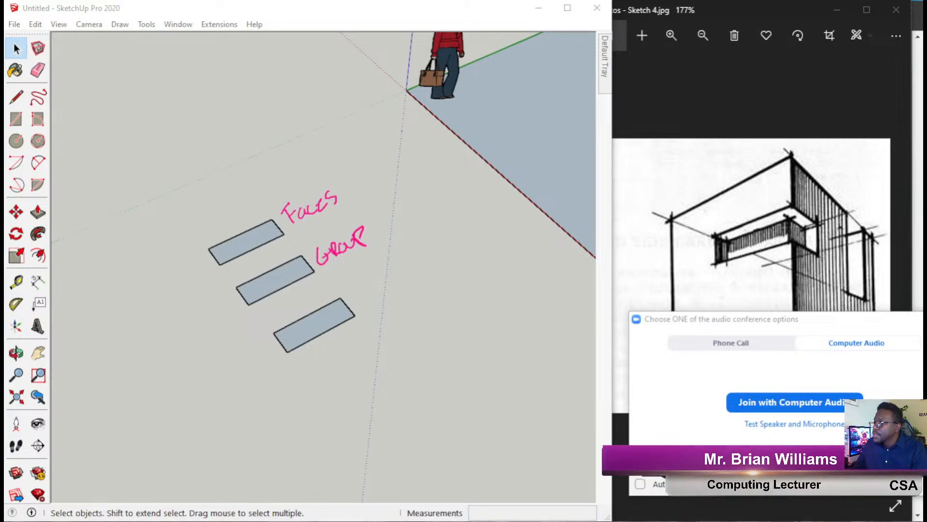
drag(859, 324, 926, 435)
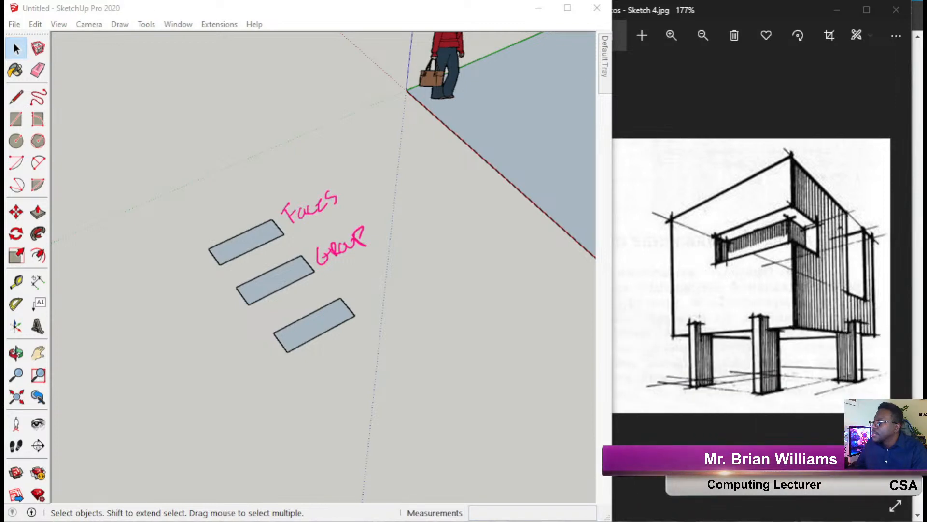
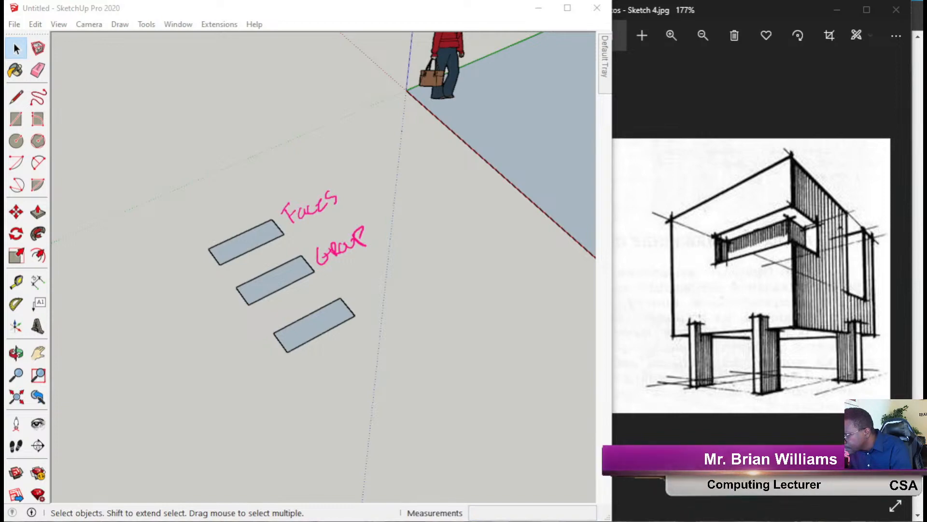
Let the browser launch the Zoom meeting, then open its 17-attendee participants list over the model.
key(alt+Tab)
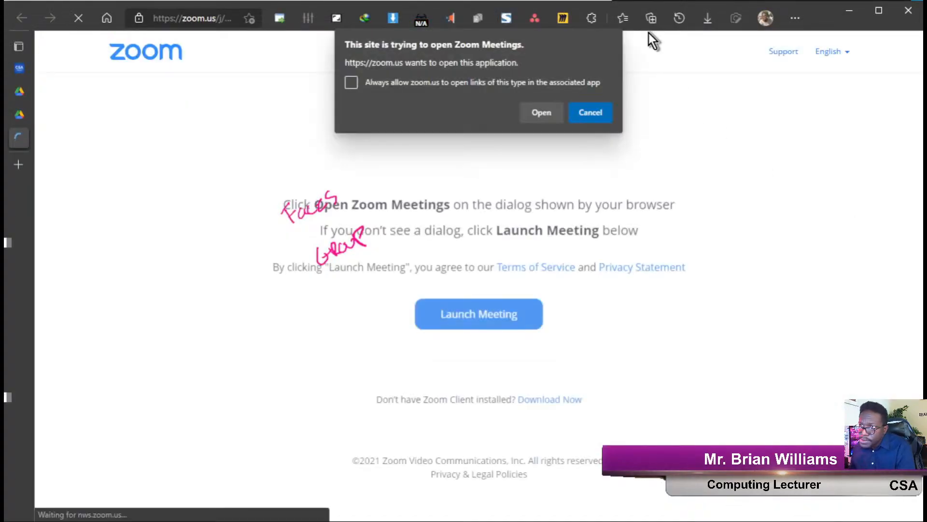
click(541, 113)
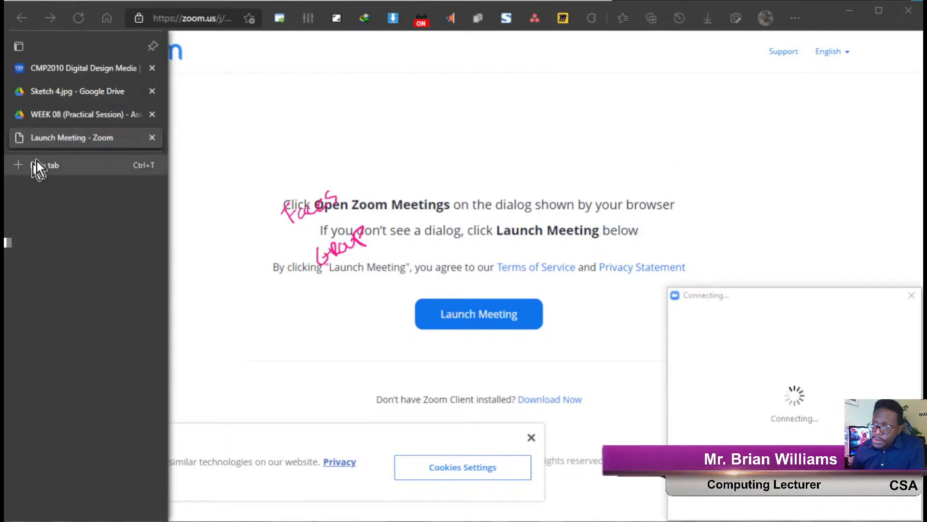
mouse_move(809, 15)
mouse_down()
mouse_move(799, 51)
mouse_move(803, 16)
mouse_up()
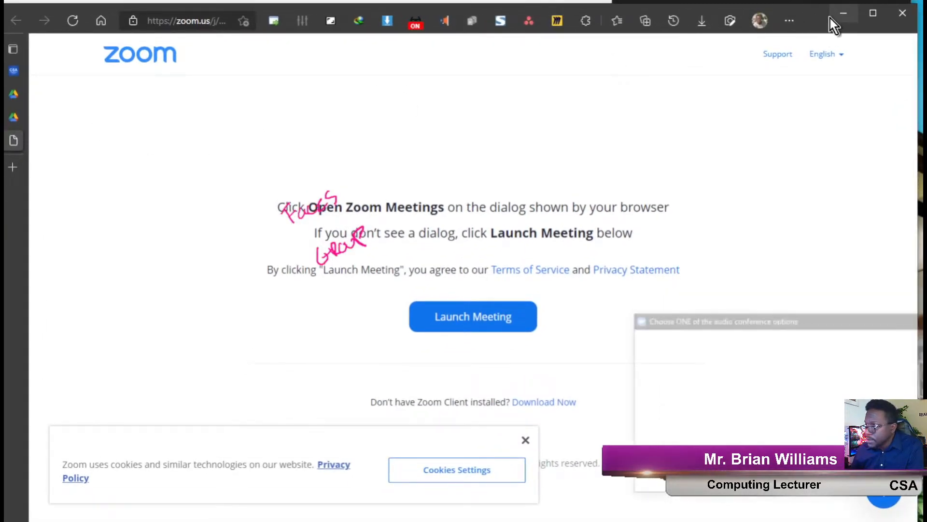
click(846, 15)
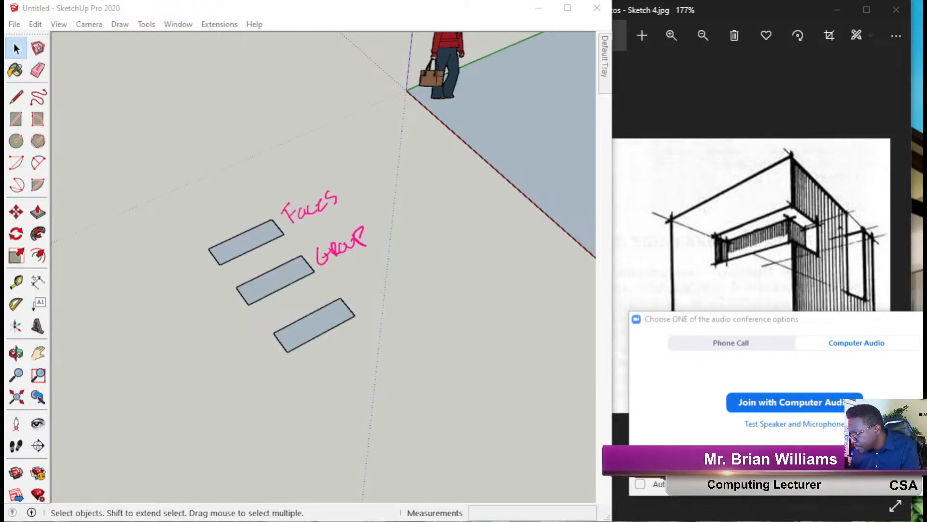
click(795, 323)
drag(795, 323, 926, 285)
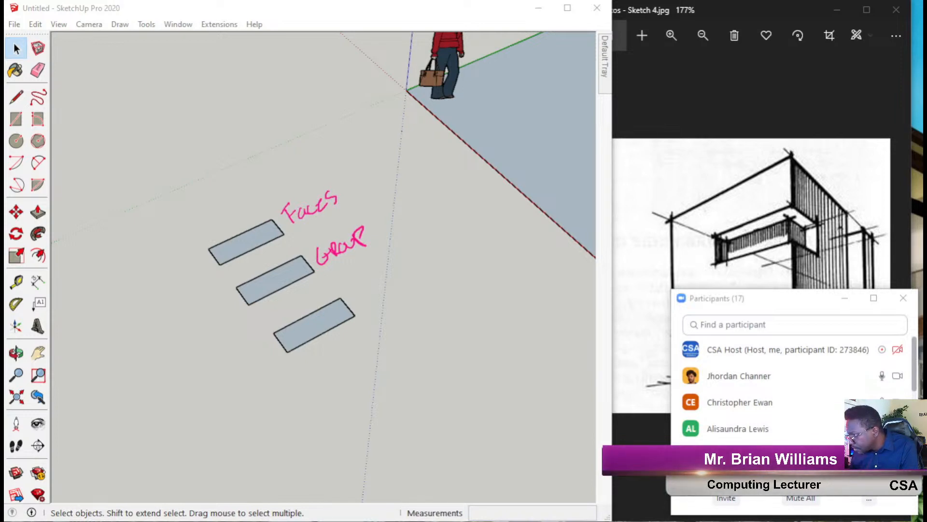
Move the participants list aside and bring the Sketch 4.jpg reference photo forward.
mouse_move(794, 301)
mouse_down()
mouse_move(694, 443)
mouse_move(690, 521)
mouse_up()
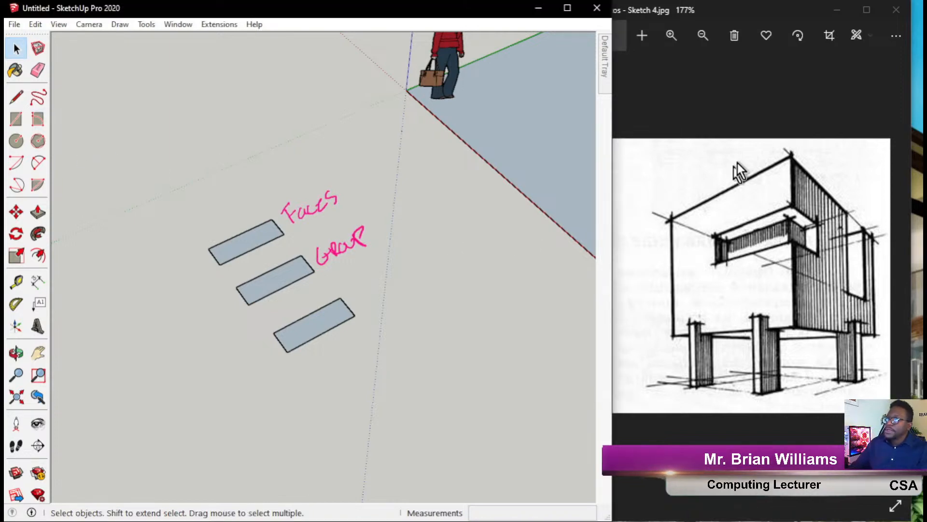
click(712, 7)
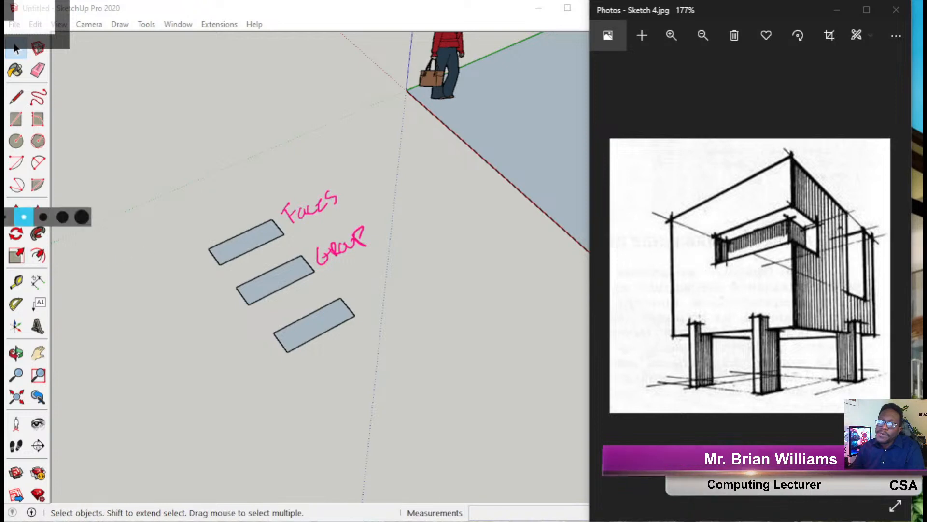
Write a 'Component' ink note beside the lowest rectangle, then select that rectangle in SketchUp.
click(7, 161)
mouse_move(360, 285)
mouse_down()
mouse_move(373, 302)
mouse_move(429, 256)
mouse_move(437, 242)
mouse_move(429, 245)
mouse_move(442, 266)
mouse_move(453, 244)
mouse_up()
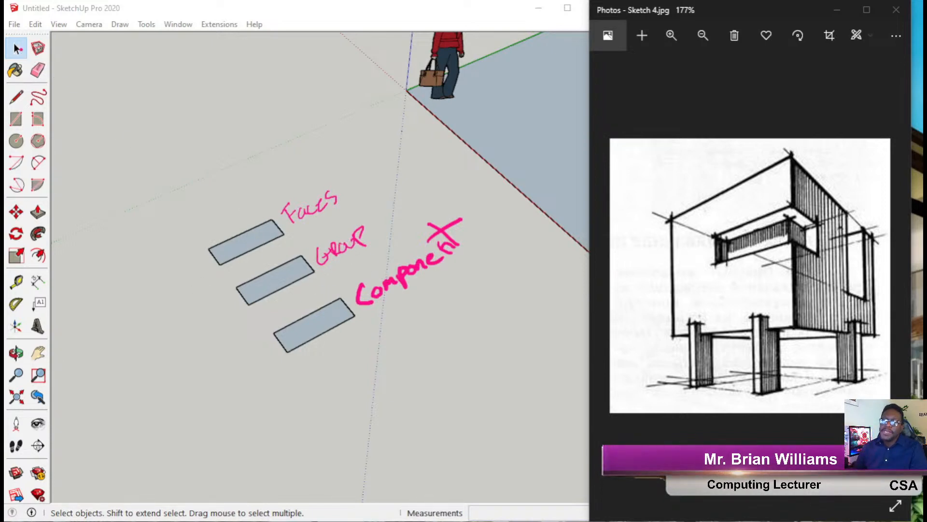
click(327, 333)
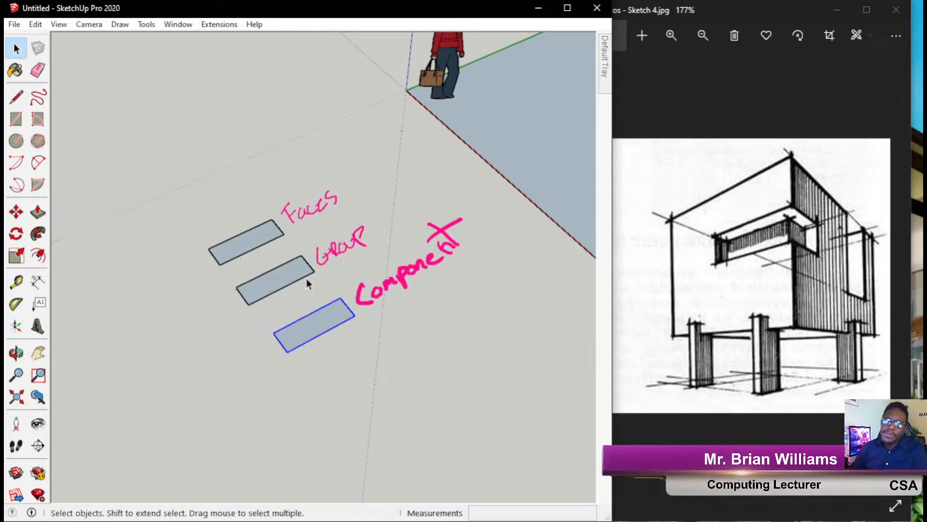
Make a first Move-and-Ctrl copy of the component rectangle just below the original.
click(40, 25)
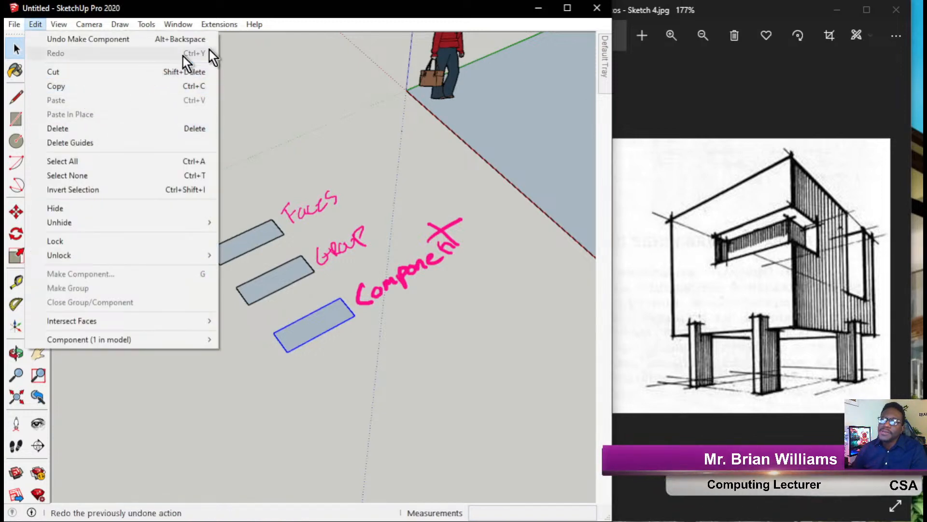
mouse_move(254, 24)
click(278, 13)
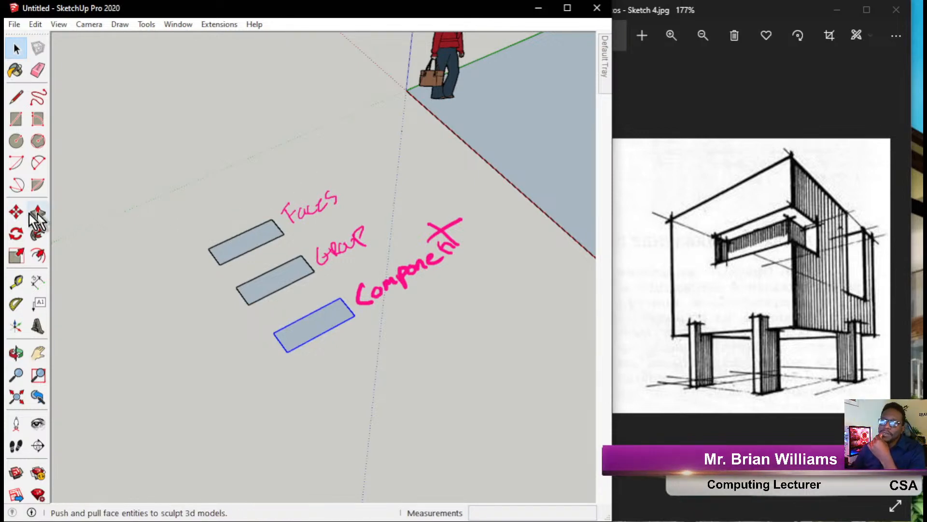
click(14, 211)
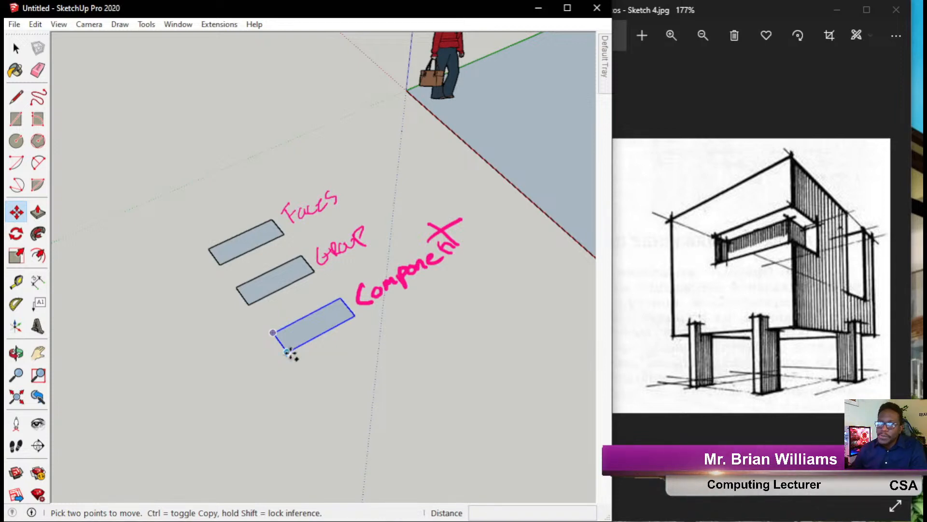
key(ctrl)
click(286, 351)
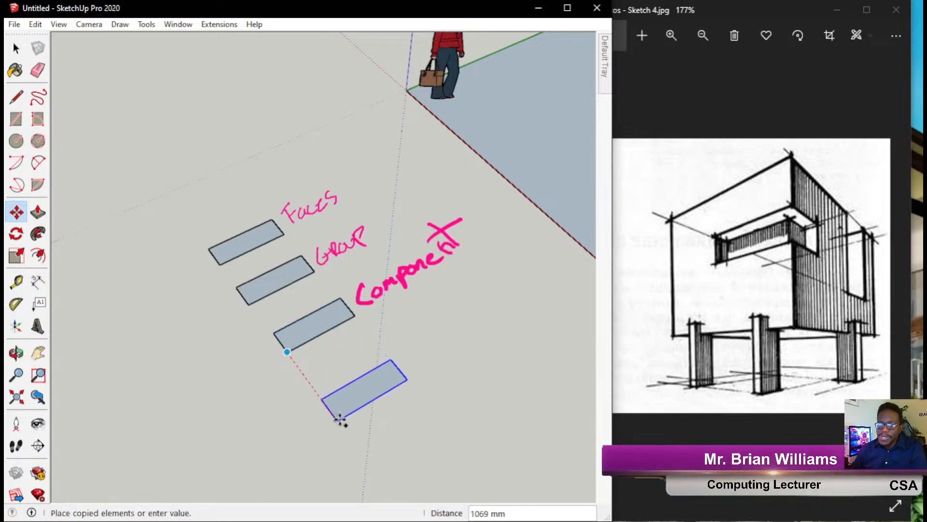
click(328, 411)
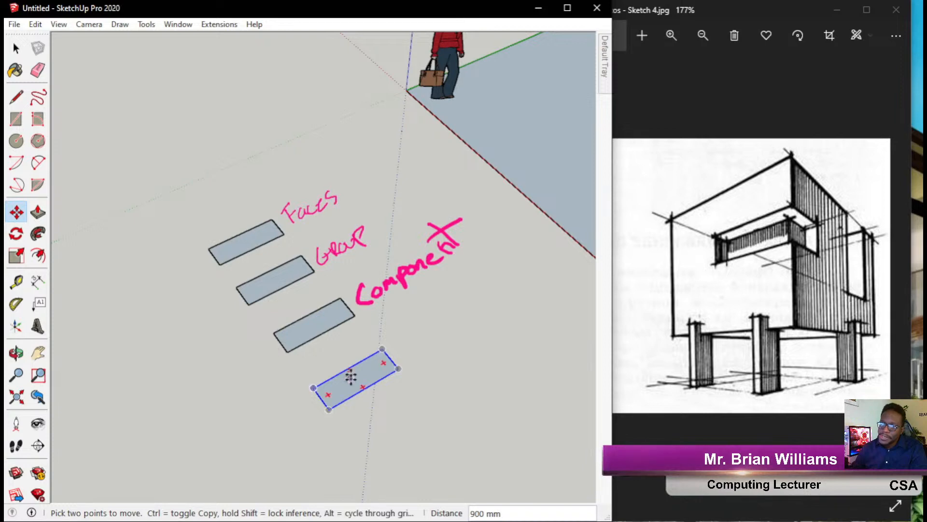
Add two more copies, lining all three up in an evenly spaced row.
click(328, 411)
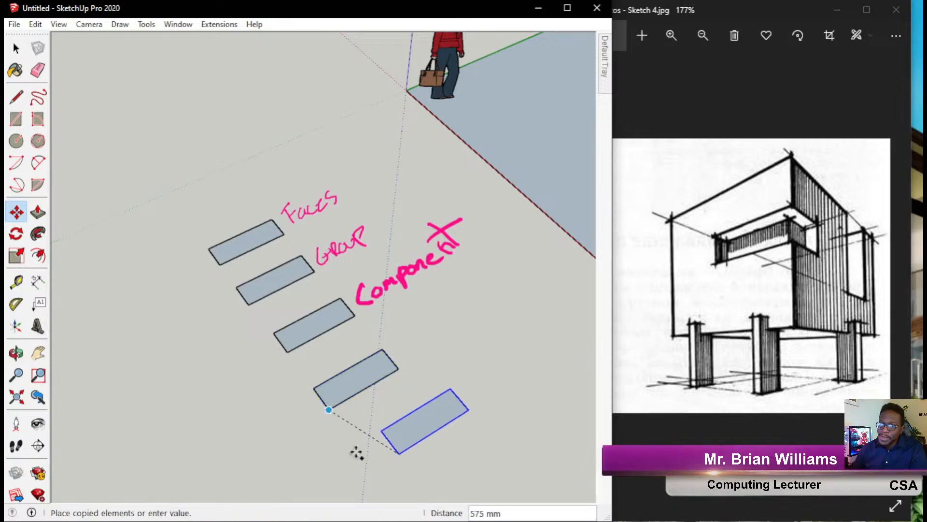
click(359, 454)
click(360, 454)
click(307, 382)
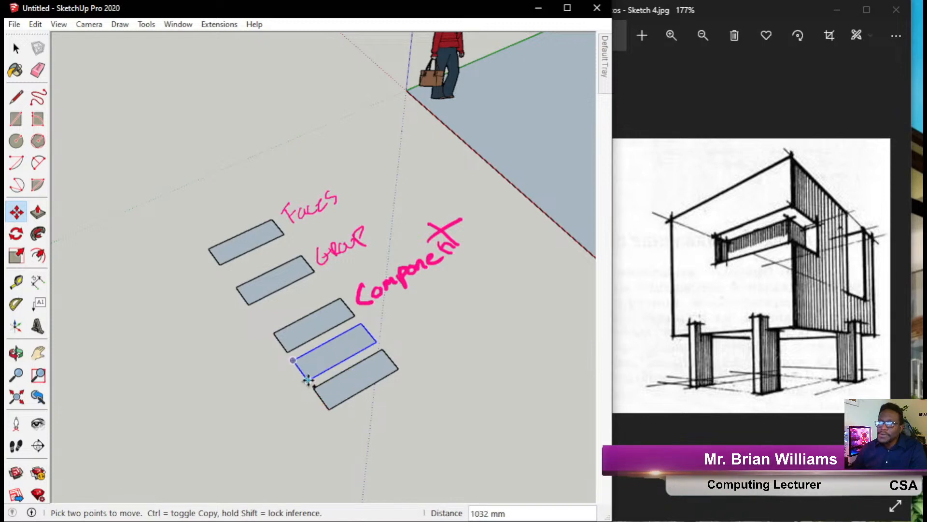
key(ctrl)
click(307, 382)
click(352, 439)
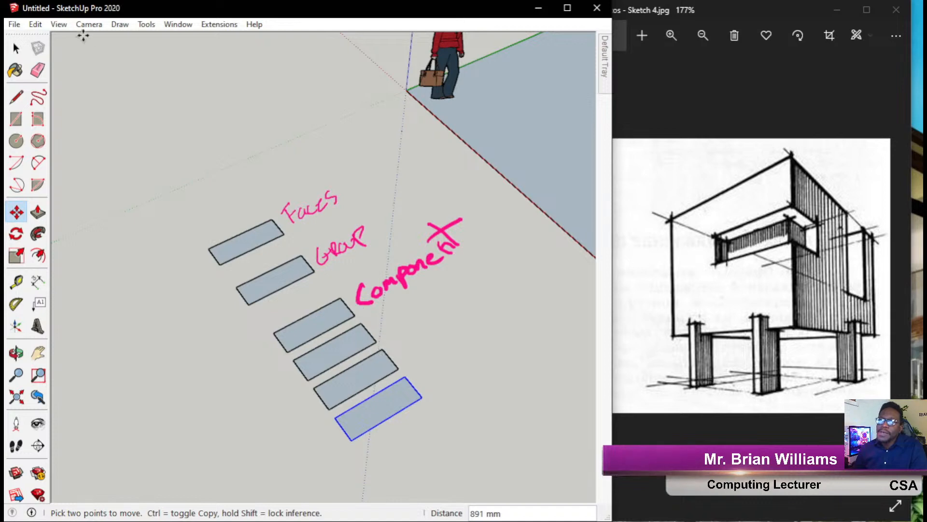
click(16, 49)
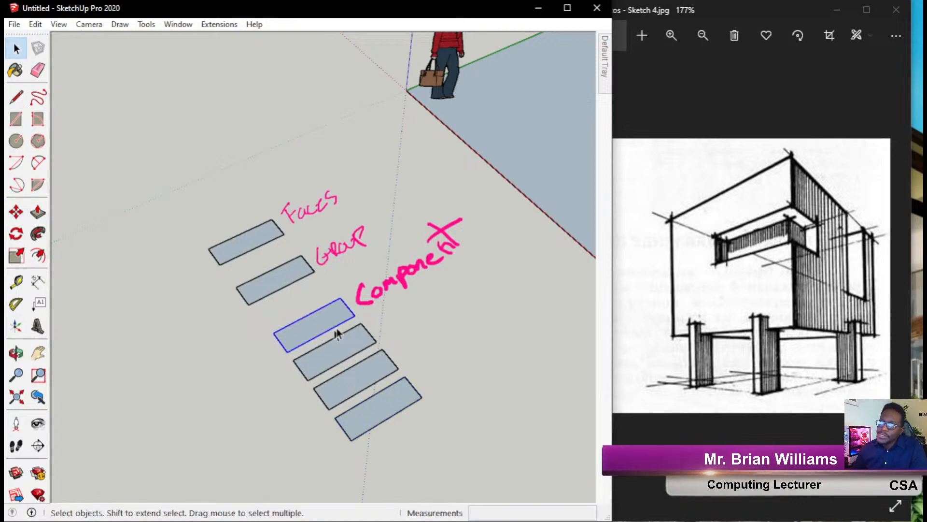
double_click(312, 330)
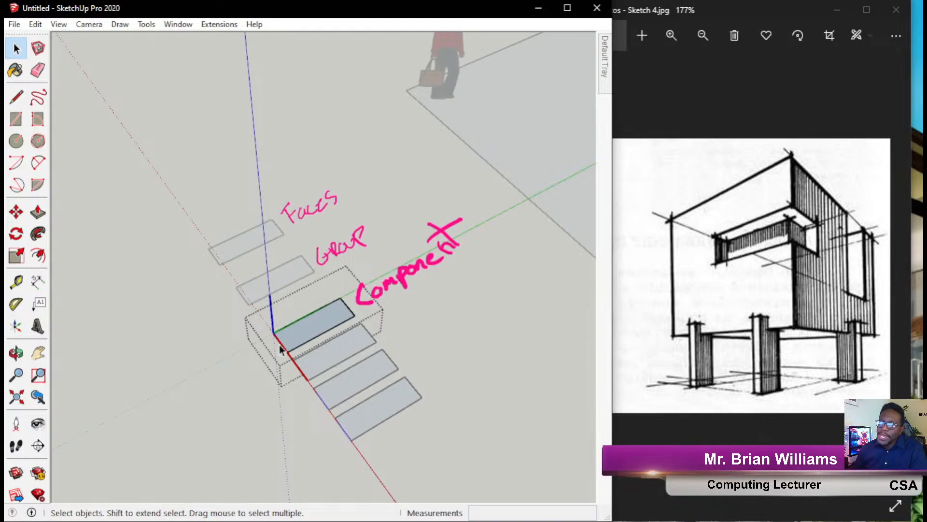
click(15, 213)
click(271, 336)
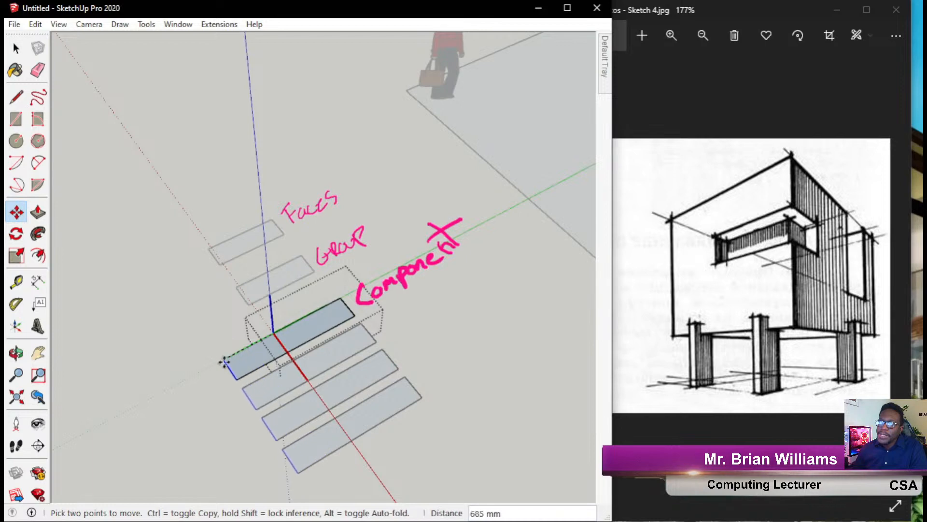
click(215, 365)
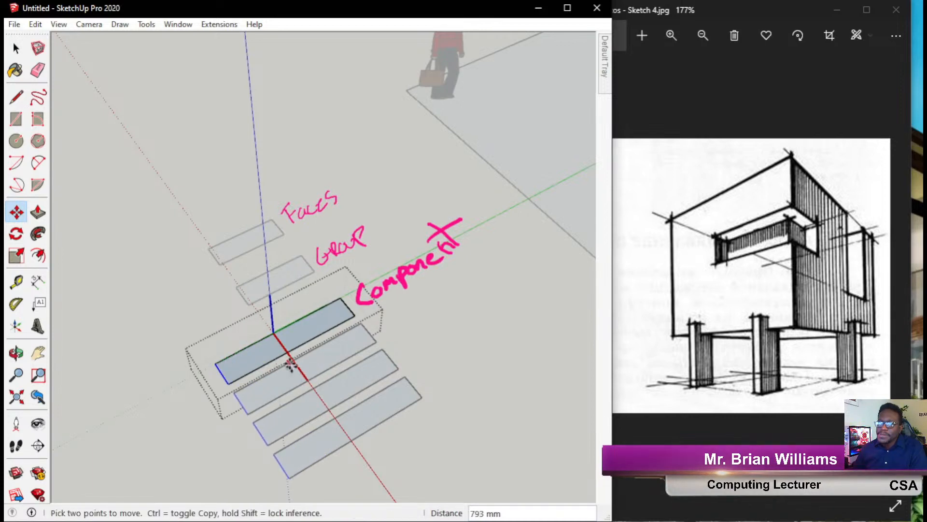
click(274, 332)
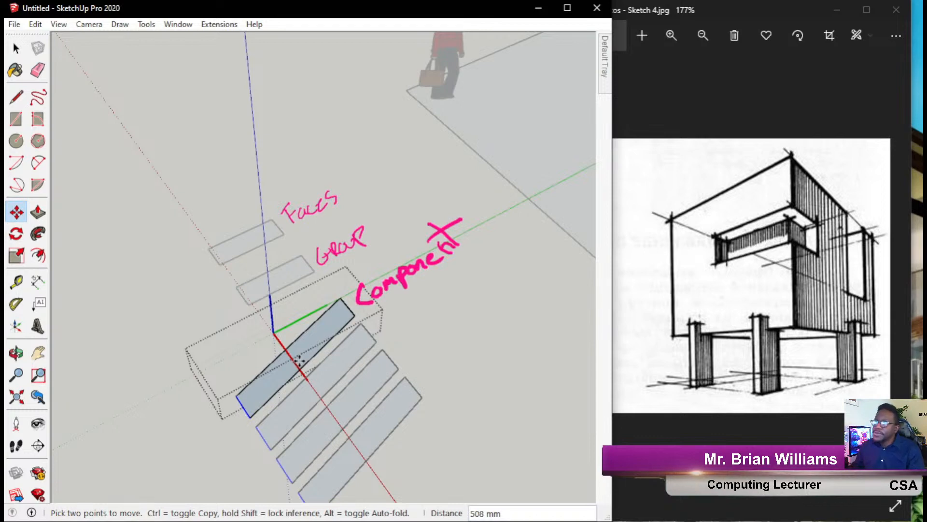
key(Escape)
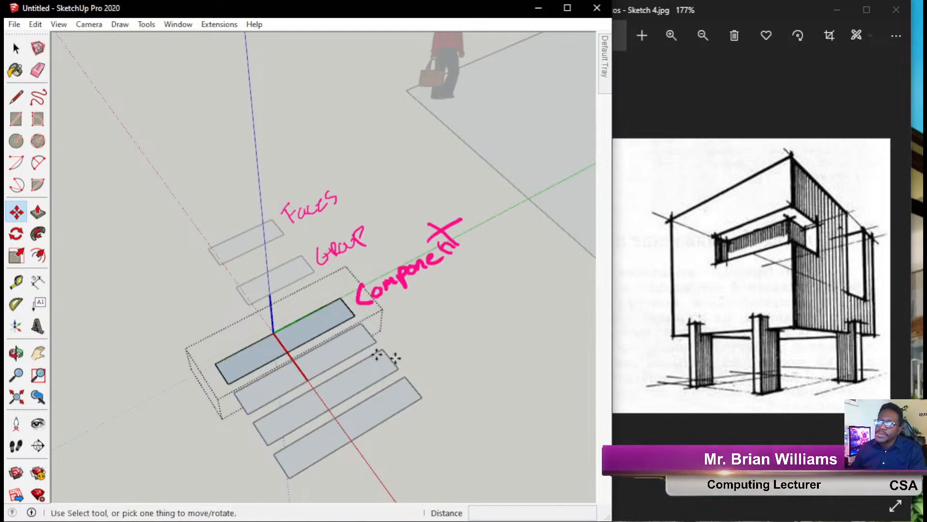
key(ctrl+z)
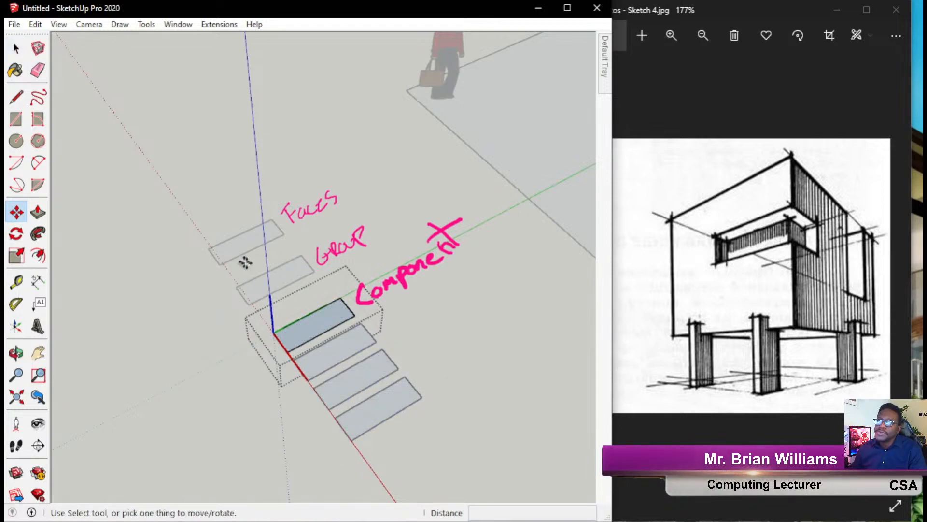
click(16, 49)
click(166, 145)
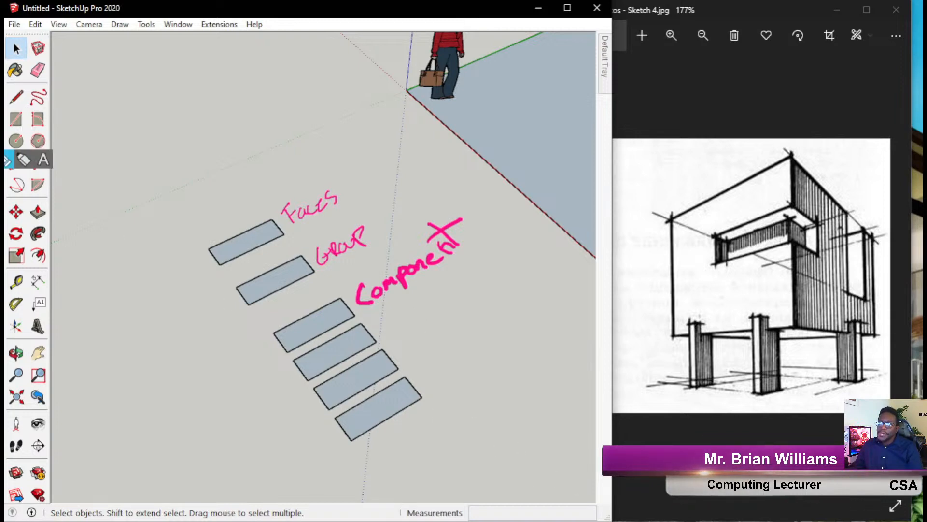
Ink arrows linking the planks to the sketch's columns, then wipe all on-screen notes.
click(9, 179)
mouse_move(428, 380)
mouse_down()
mouse_move(333, 410)
mouse_move(419, 381)
mouse_move(403, 412)
mouse_move(604, 473)
mouse_up()
mouse_move(741, 444)
mouse_down()
mouse_move(825, 369)
mouse_move(817, 401)
mouse_up()
mouse_move(399, 342)
mouse_down()
mouse_move(308, 387)
mouse_move(411, 355)
mouse_move(512, 344)
mouse_move(757, 394)
mouse_up()
mouse_move(369, 319)
mouse_down()
mouse_move(265, 393)
mouse_move(367, 338)
mouse_move(647, 330)
mouse_move(690, 344)
mouse_move(672, 353)
mouse_up()
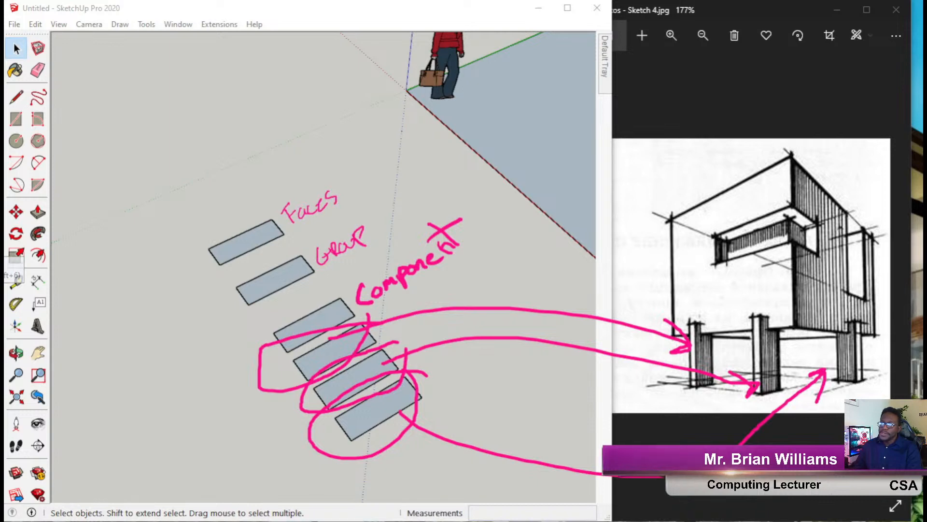
click(531, 308)
click(2, 263)
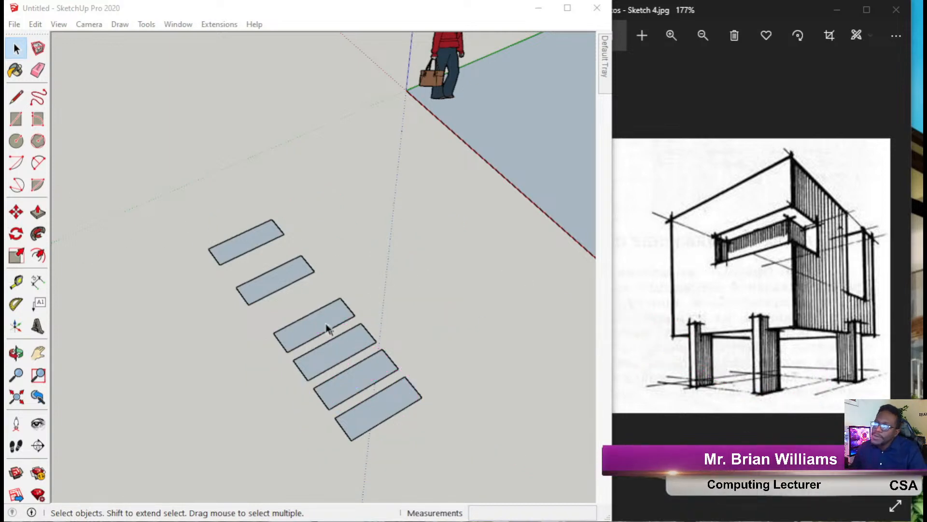
Pick up the component rectangle with Move while zooming out to show the whole ground plane.
click(308, 315)
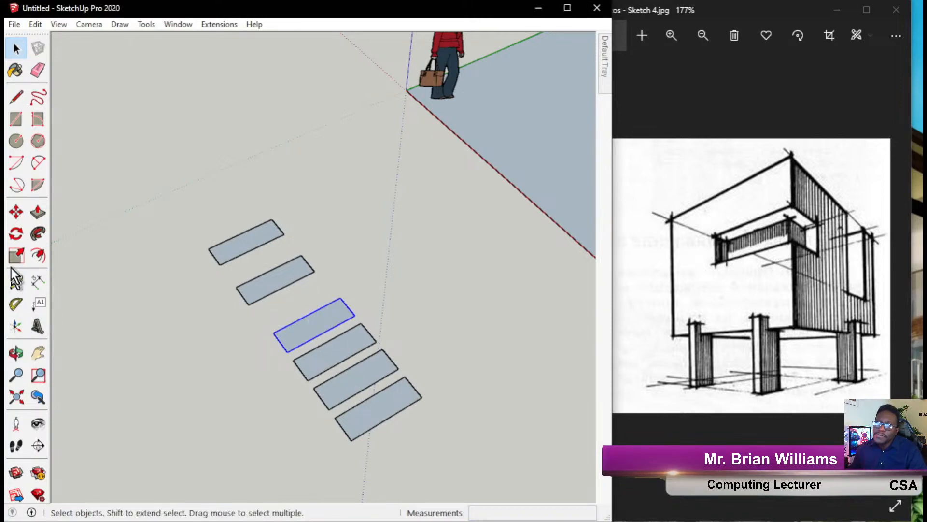
click(16, 212)
click(320, 331)
key(Escape)
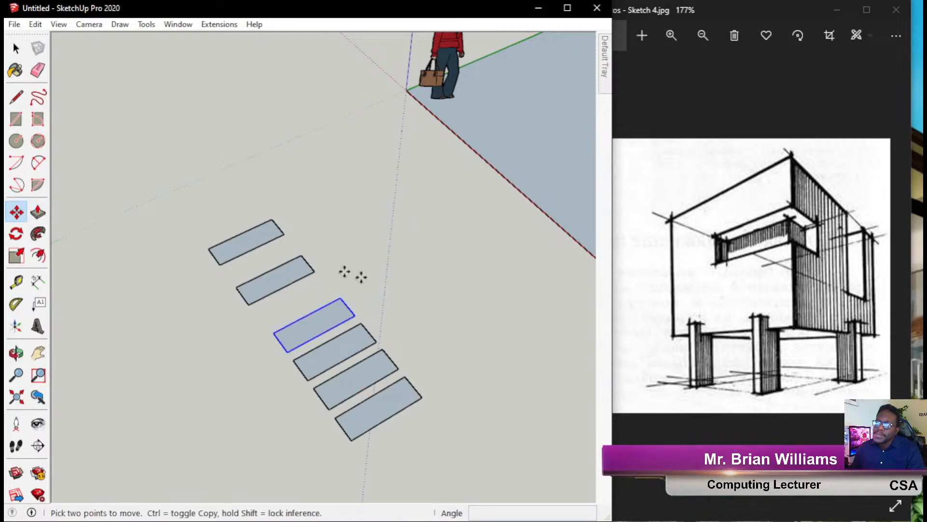
click(354, 315)
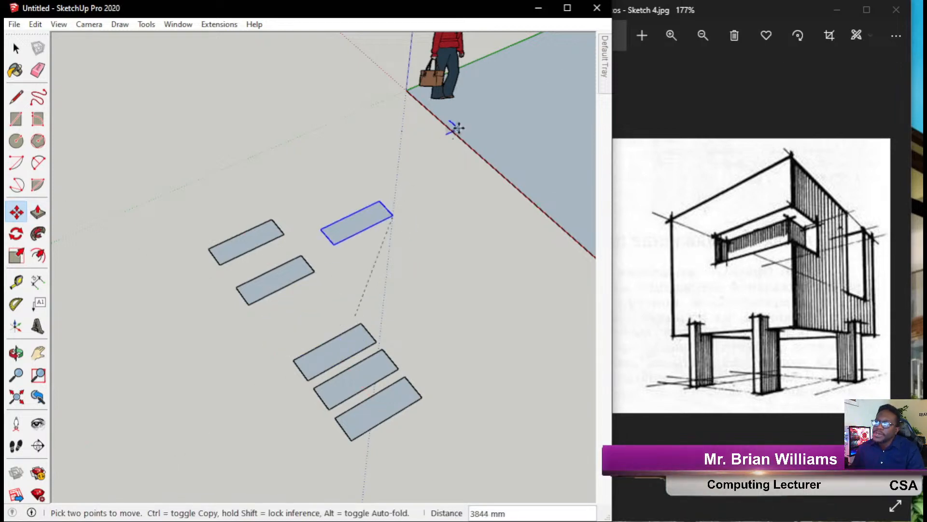
scroll(470, 120, down, 2)
scroll(428, 130, down, 2)
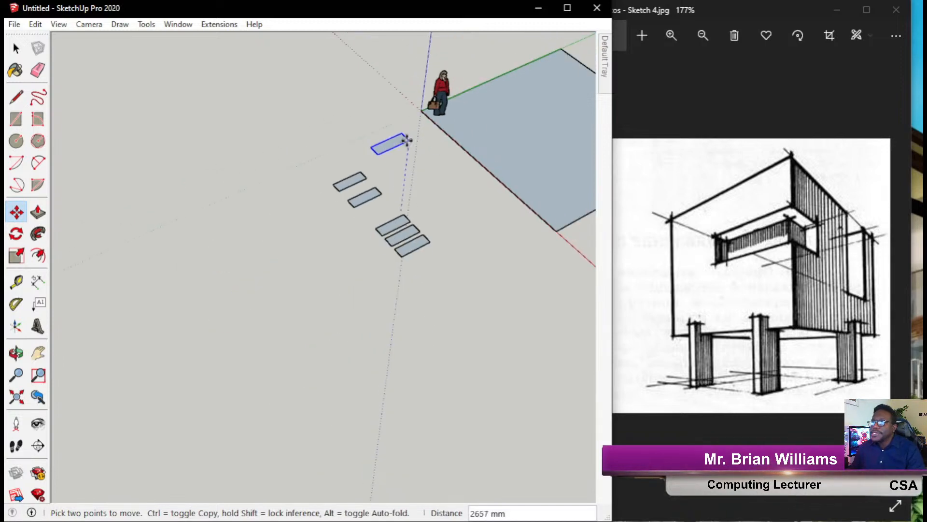
shift+middle_drag(478, 145, 323, 263)
scroll(317, 264, up, 2)
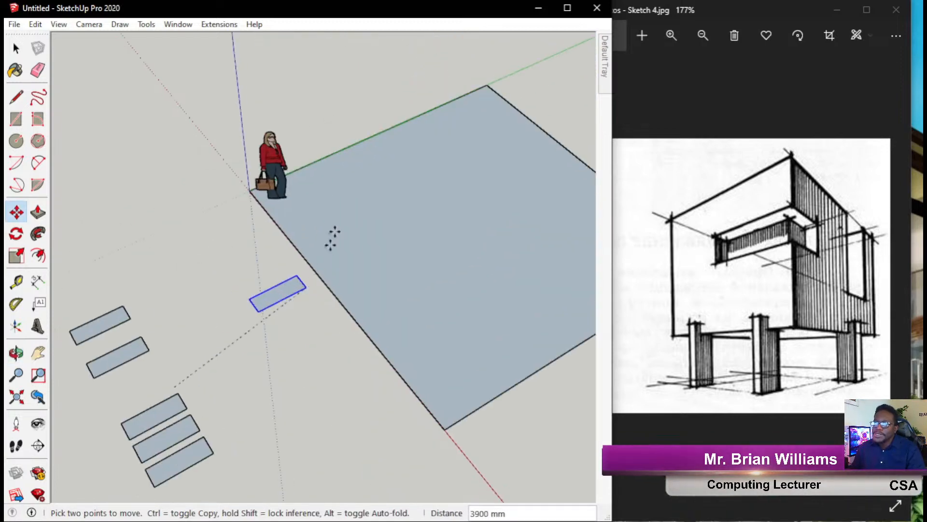
scroll(316, 230, down, 1)
scroll(317, 231, up, 1)
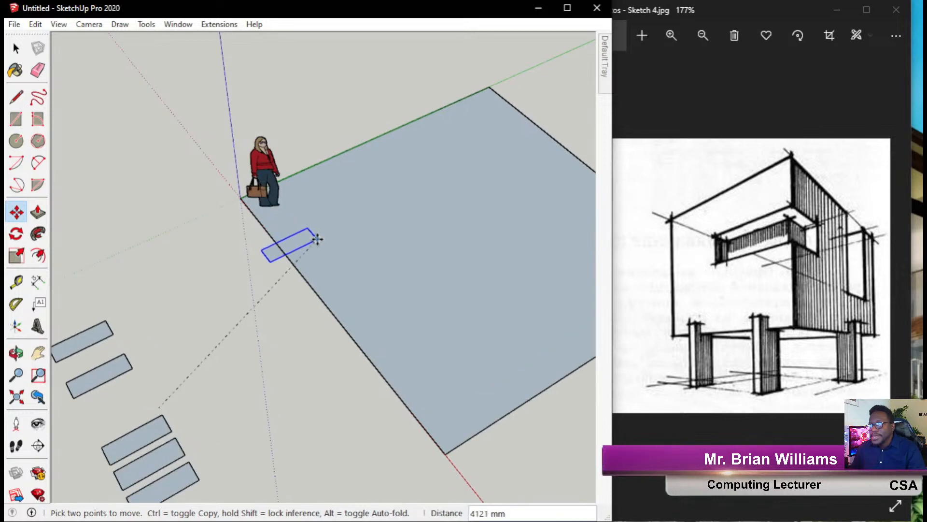
Drop the rectangle on the plane's near corner and ink-link it to the sketch's front column.
click(295, 227)
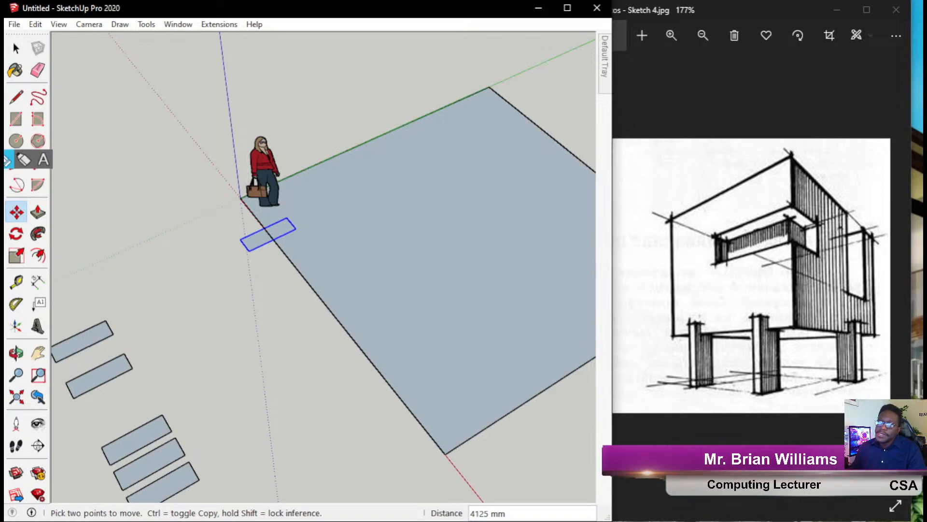
mouse_move(315, 221)
mouse_down()
mouse_move(210, 274)
mouse_move(305, 256)
mouse_move(739, 350)
mouse_up()
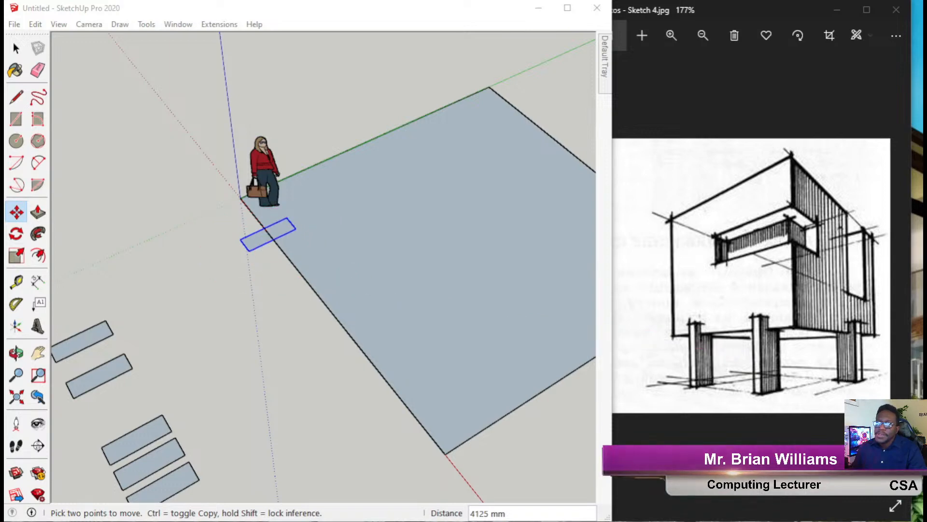
mouse_move(343, 200)
mouse_down()
mouse_move(290, 204)
mouse_move(296, 221)
mouse_move(522, 317)
mouse_move(674, 351)
mouse_move(665, 356)
mouse_move(662, 338)
mouse_up()
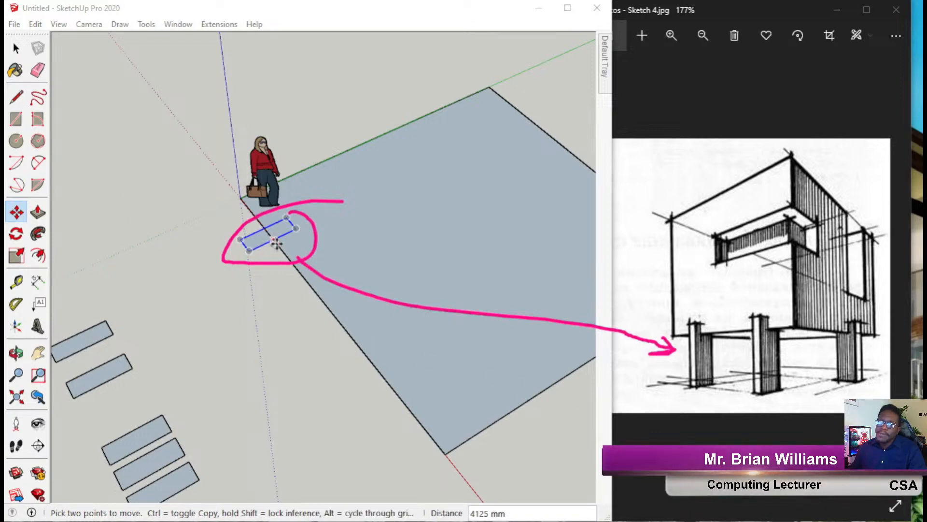
Copy the column rectangle to the far end of the red-axis edge.
click(15, 215)
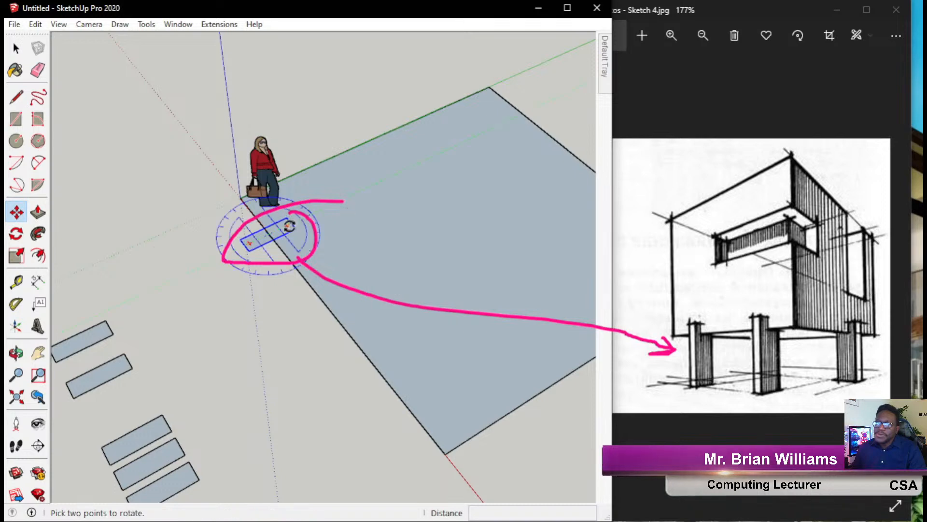
key(ctrl)
click(249, 250)
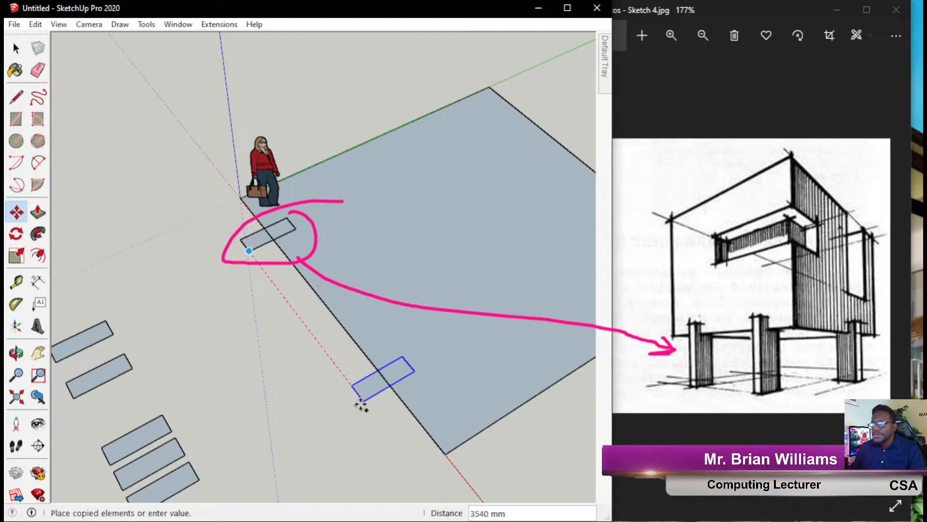
click(374, 420)
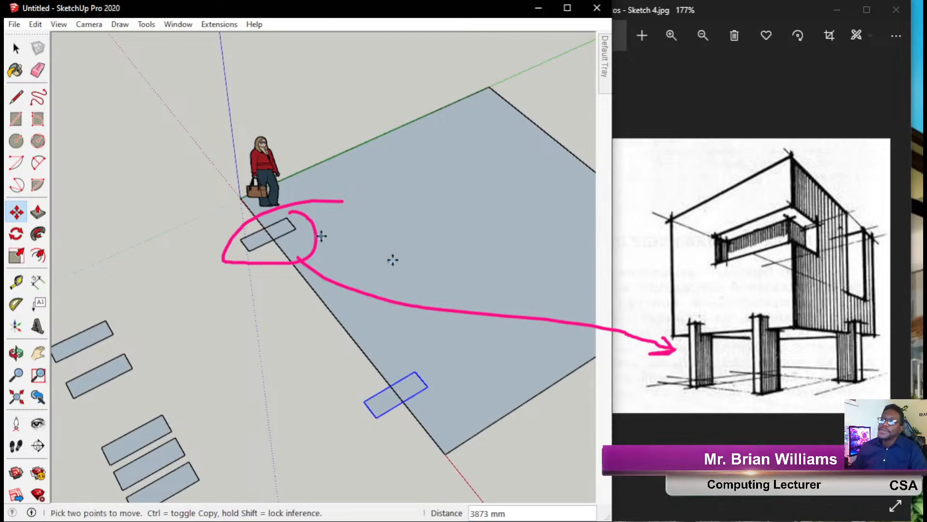
Copy the lower rectangle again, placing it near the plane's right corner.
scroll(232, 304, down, 4)
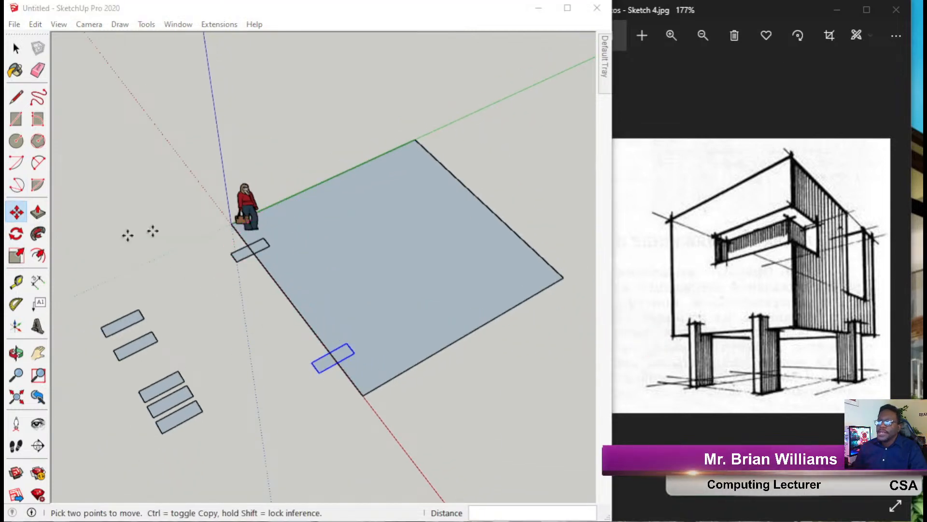
scroll(298, 264, down, 3)
scroll(416, 362, up, 3)
scroll(355, 344, down, 1)
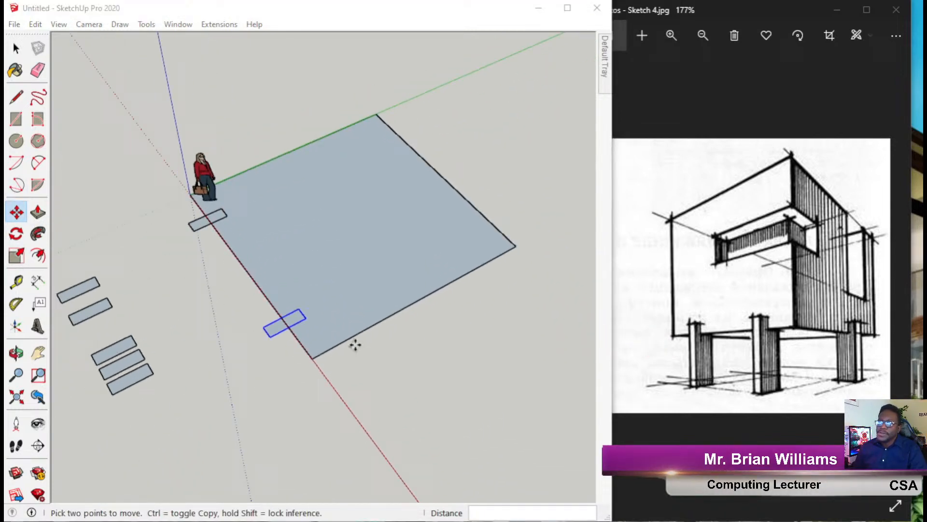
click(268, 336)
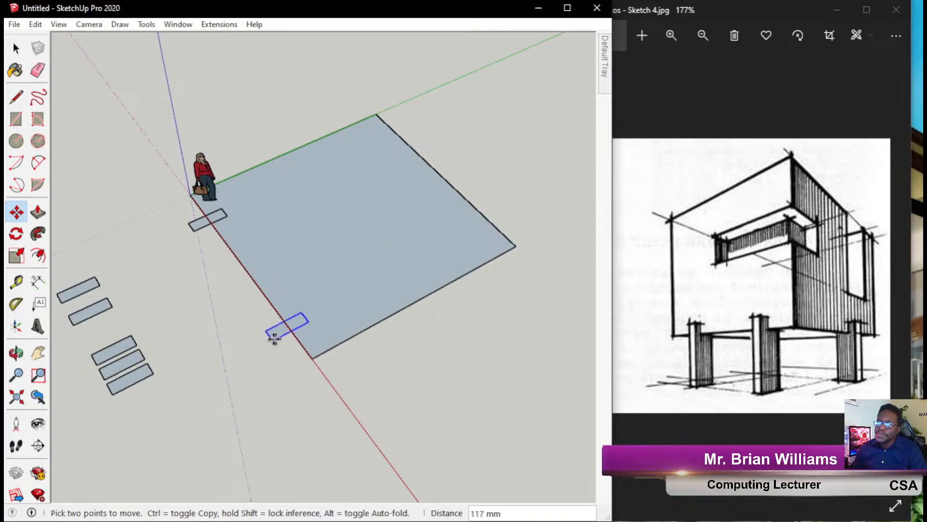
key(ctrl)
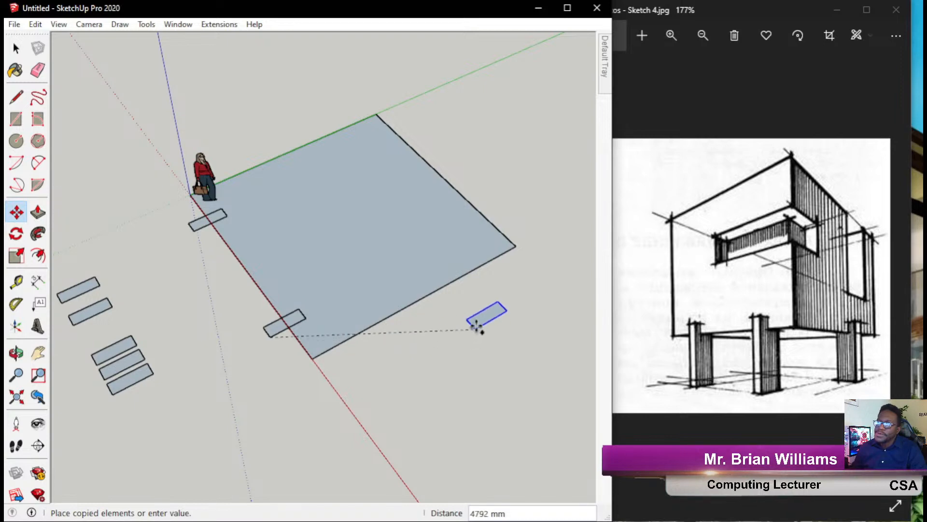
click(464, 307)
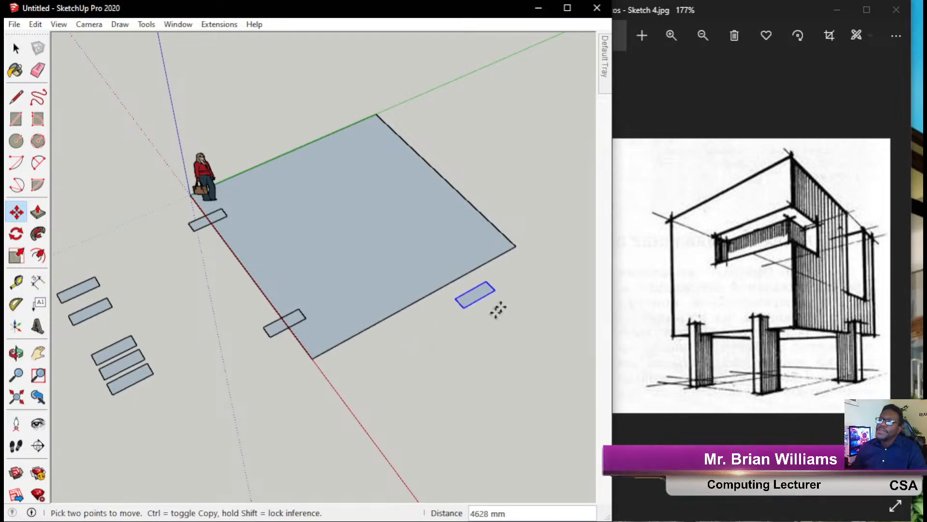
Choose the Rotate tool and highlight it for viewers with an ink circle and arrow.
scroll(498, 310, up, 2)
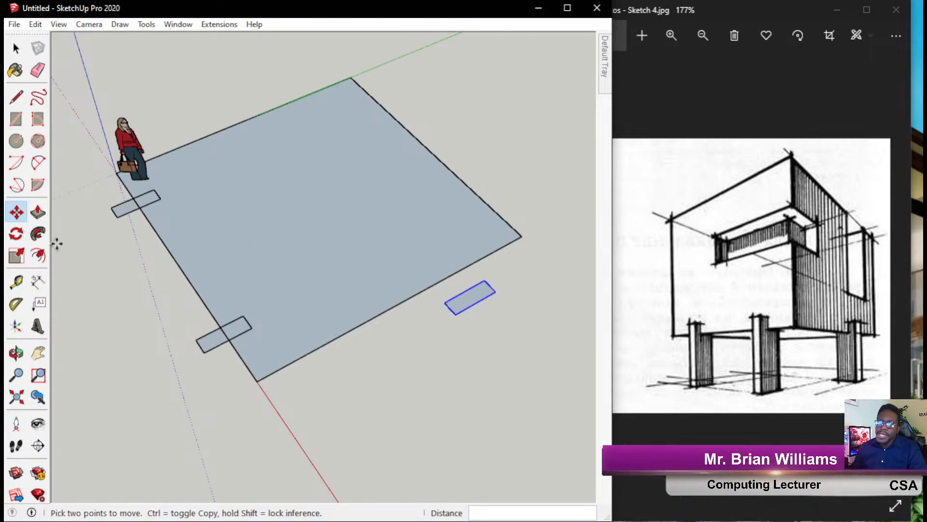
click(15, 235)
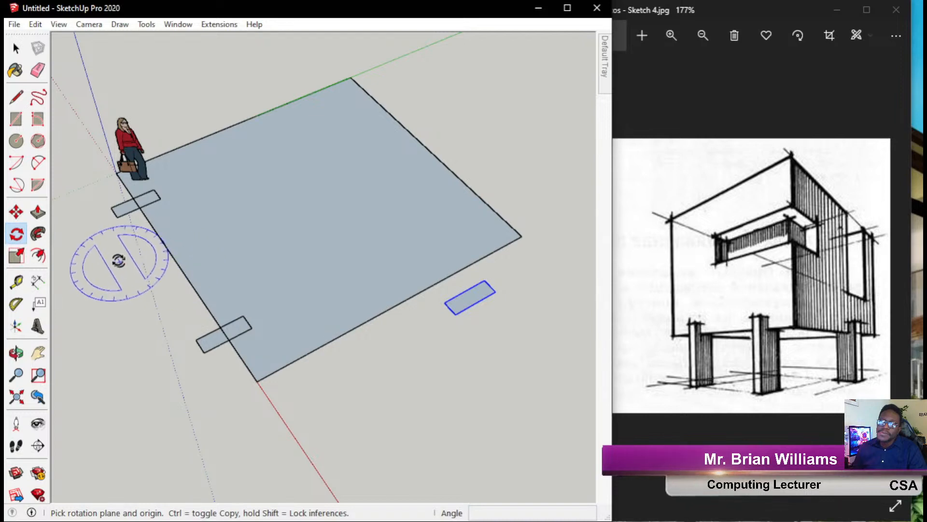
click(23, 159)
mouse_move(30, 225)
mouse_down()
mouse_move(11, 244)
mouse_move(6, 223)
mouse_up()
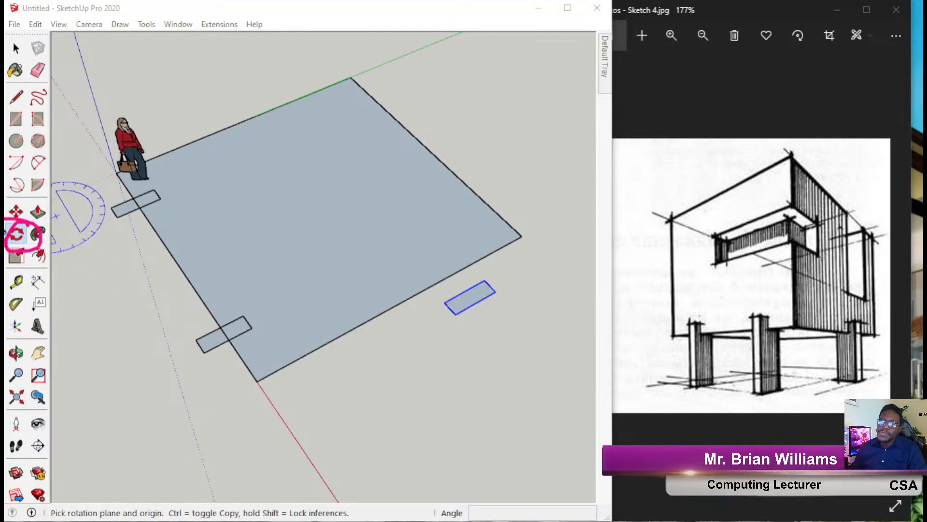
mouse_move(145, 100)
mouse_down()
mouse_move(47, 226)
mouse_move(67, 230)
mouse_up()
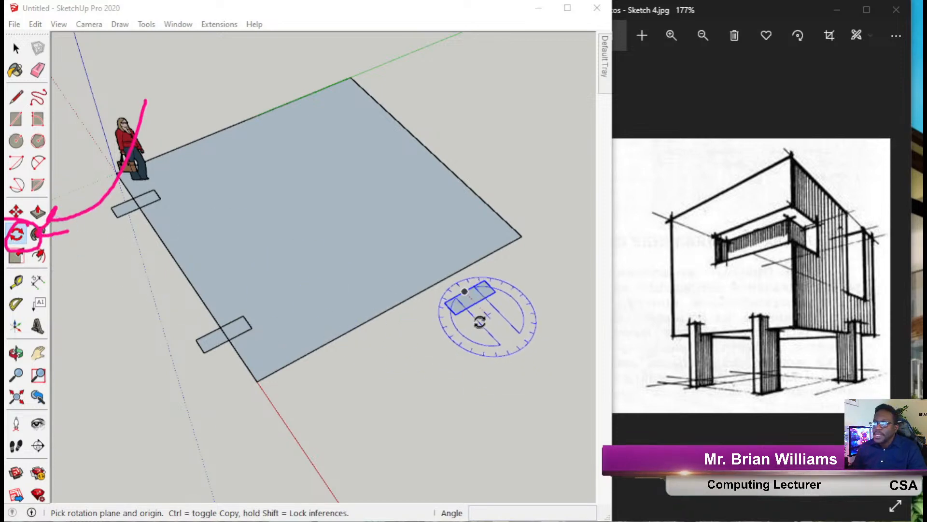
scroll(512, 289, up, 5)
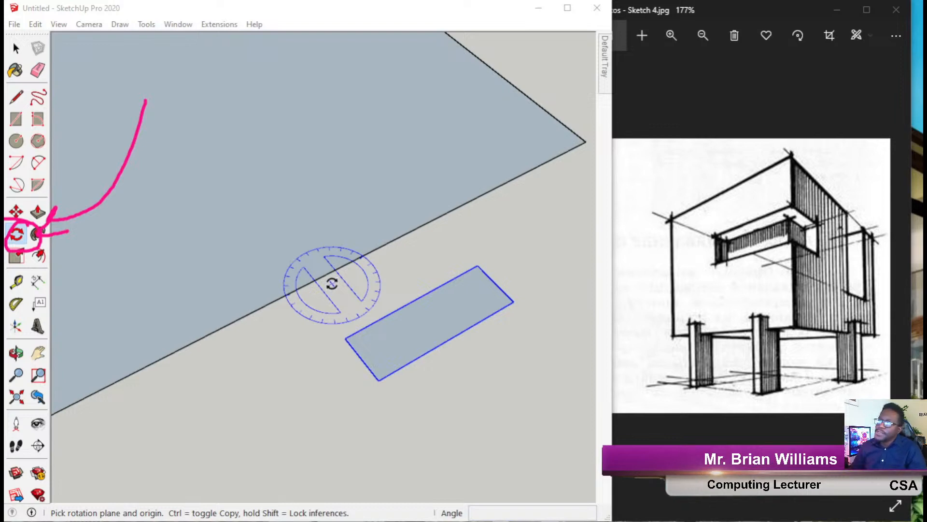
Rotate the right-corner rectangle 90° about its corner, then clear the ink notes.
click(345, 339)
click(345, 339)
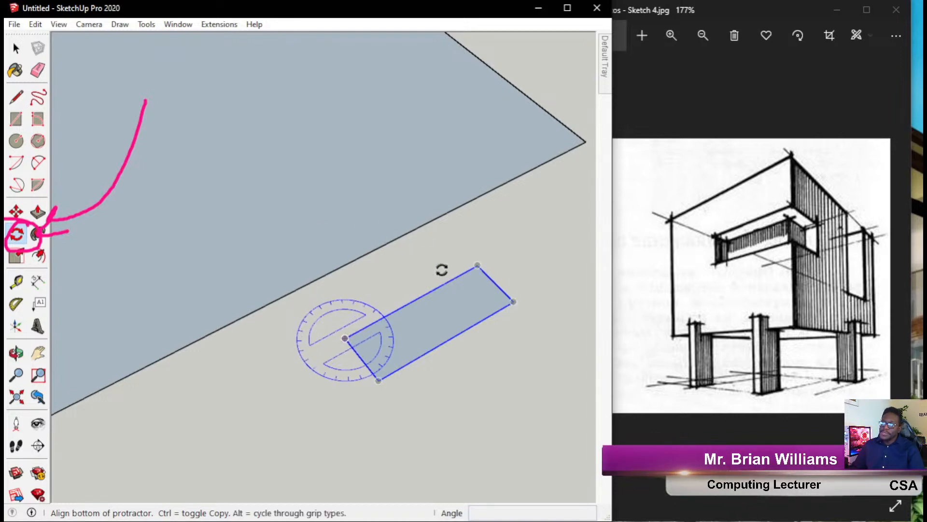
click(478, 265)
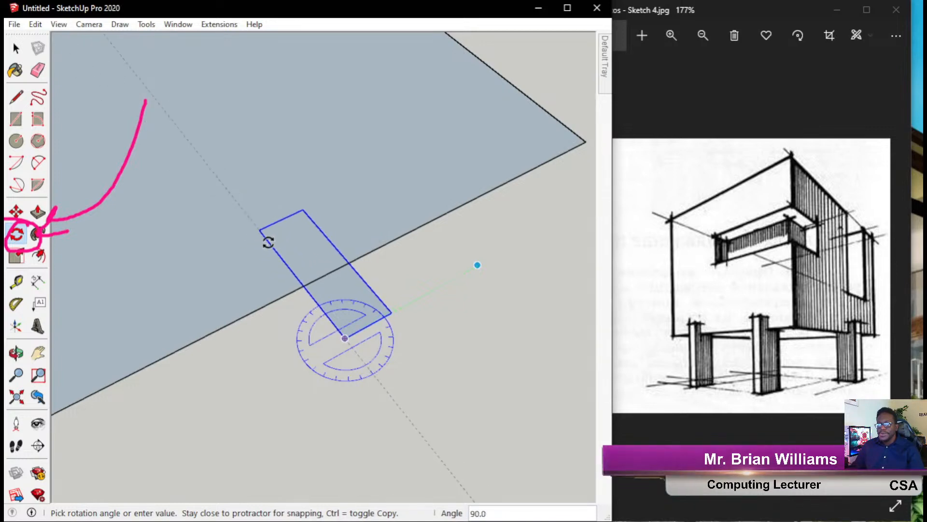
click(265, 240)
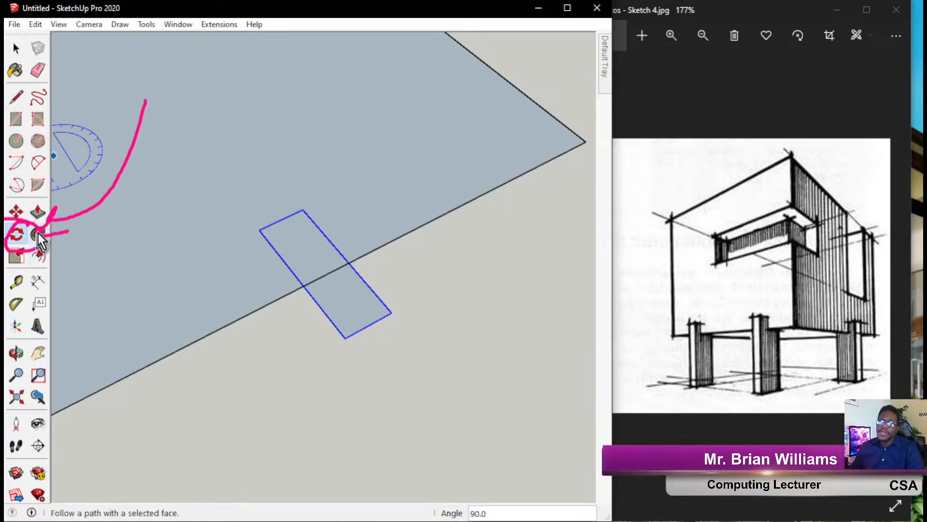
click(4, 260)
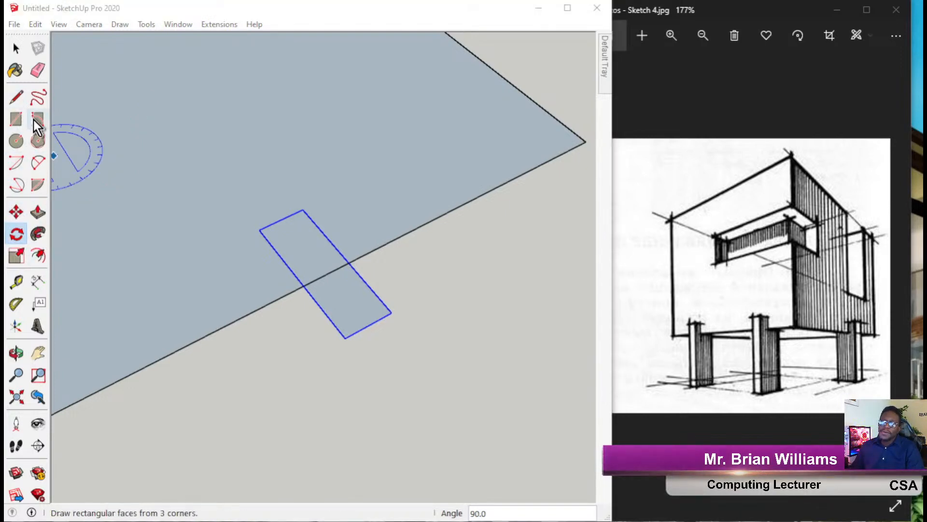
click(25, 212)
click(27, 213)
scroll(362, 296, down, 5)
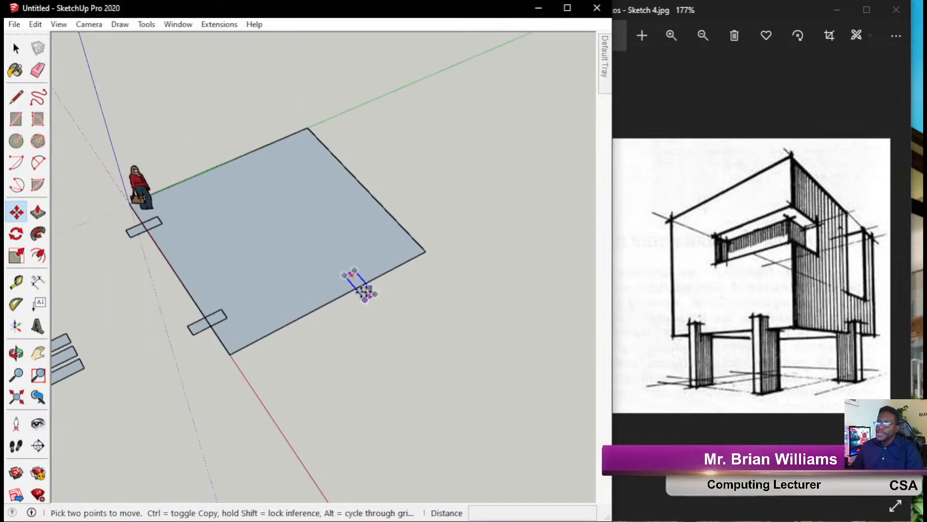
scroll(227, 290, up, 2)
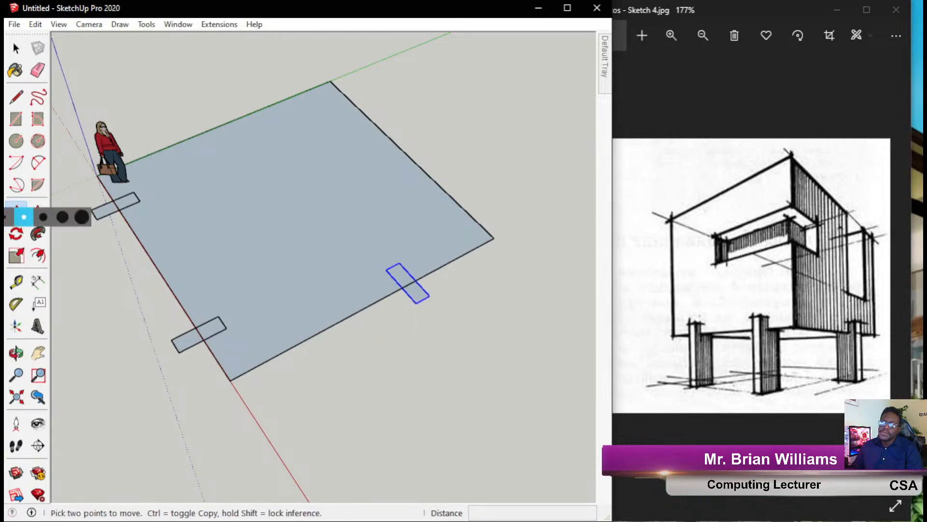
click(7, 159)
mouse_move(436, 261)
mouse_down()
mouse_move(346, 300)
mouse_move(447, 302)
mouse_move(439, 325)
mouse_move(734, 372)
mouse_move(827, 373)
mouse_up()
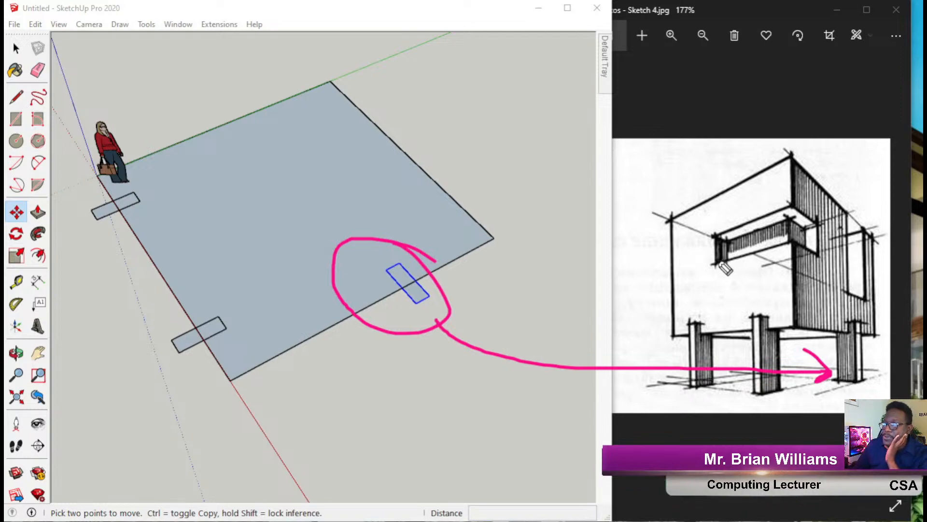
mouse_move(262, 80)
mouse_down()
mouse_move(225, 92)
mouse_move(269, 76)
mouse_move(247, 72)
mouse_up()
mouse_move(379, 92)
mouse_down()
mouse_move(346, 114)
mouse_move(361, 105)
mouse_up()
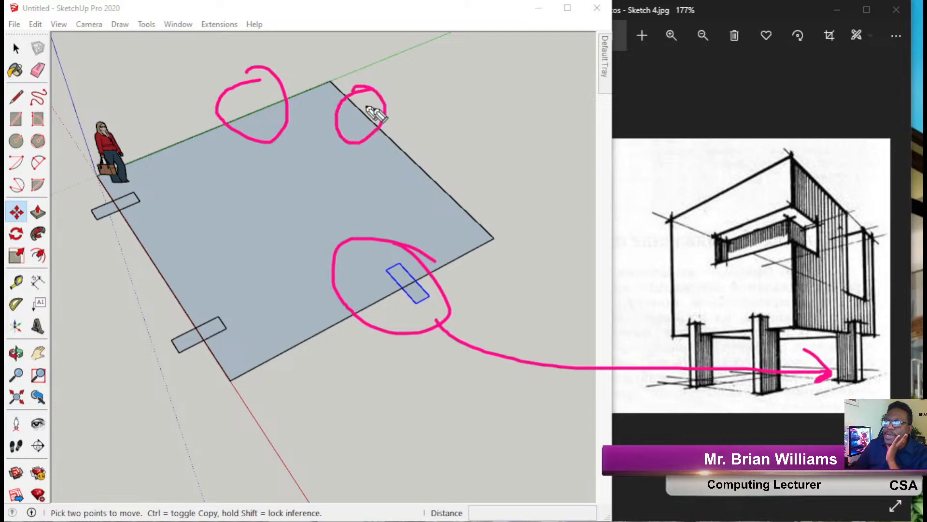
mouse_move(441, 146)
mouse_down()
mouse_move(455, 201)
mouse_move(403, 137)
mouse_up()
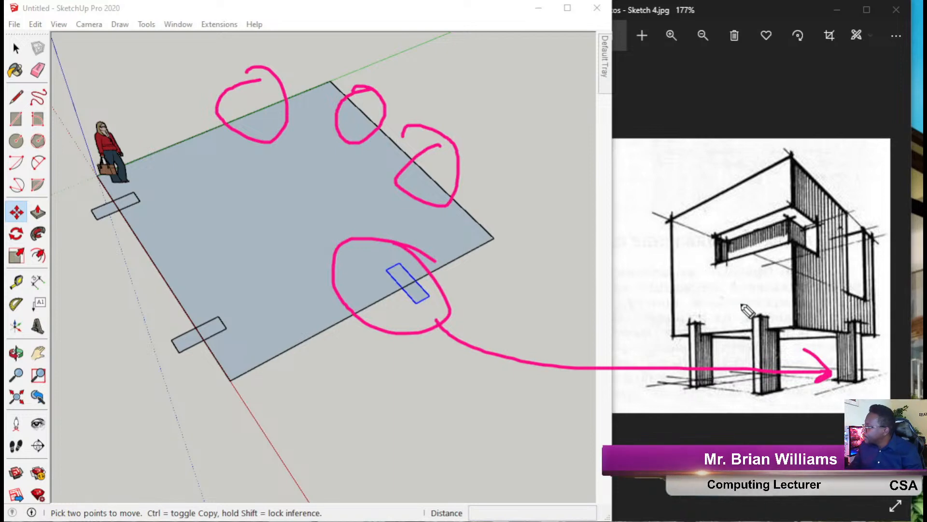
Copy the two left-edge footprints onto the slab's far corner and right edge.
click(16, 48)
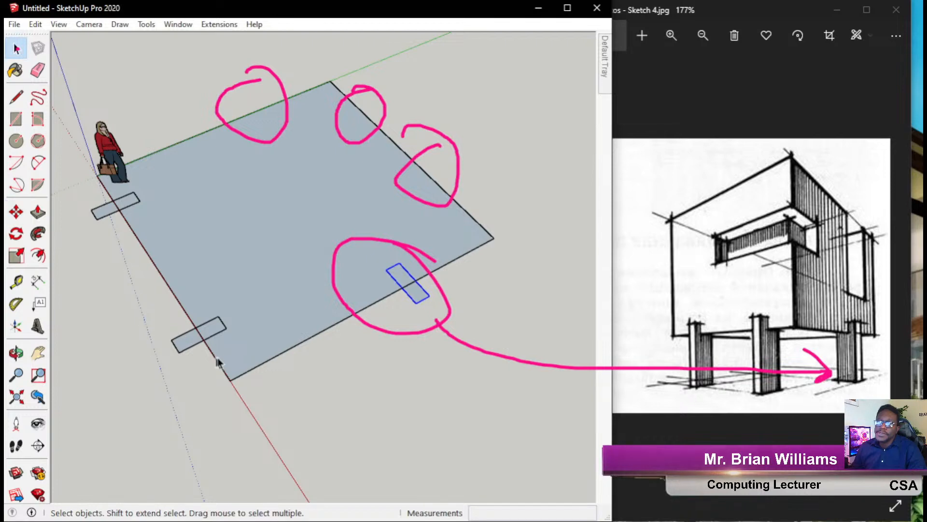
click(181, 339)
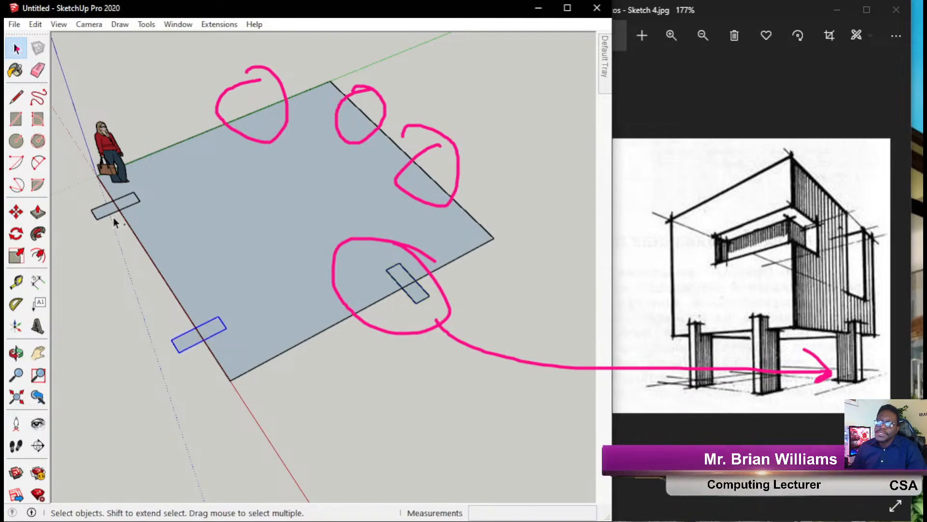
shift+click(101, 215)
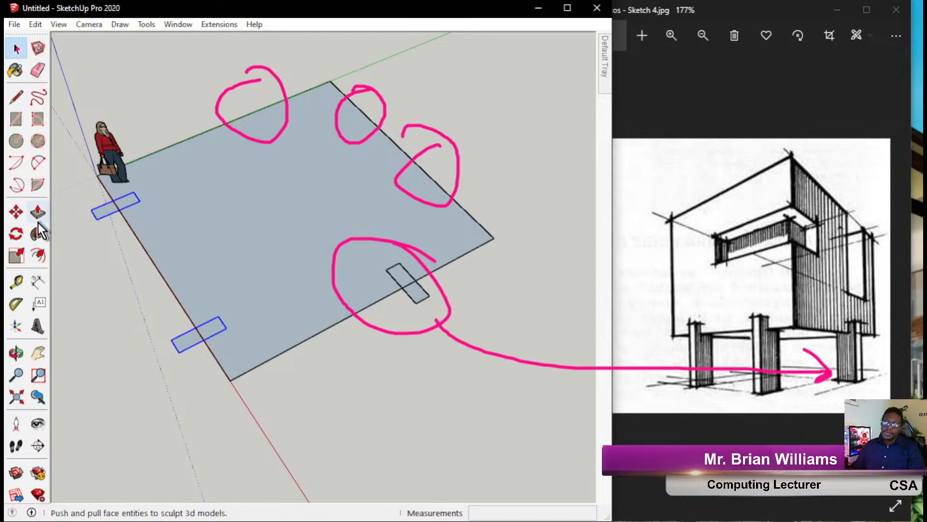
click(16, 211)
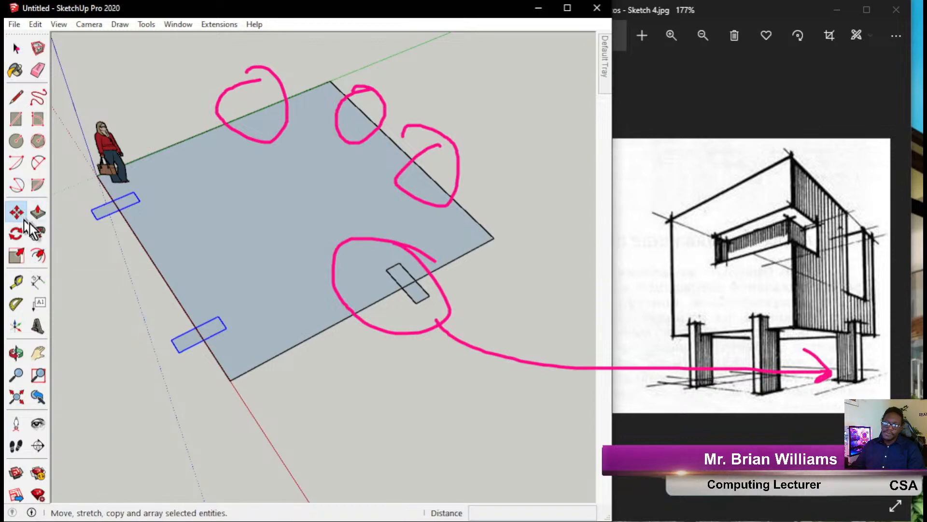
click(140, 200)
key(ctrl)
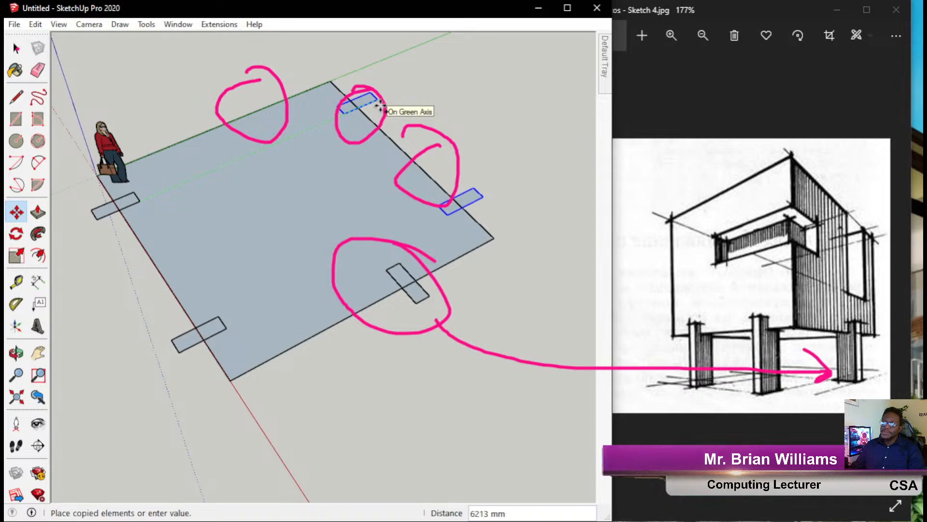
click(380, 106)
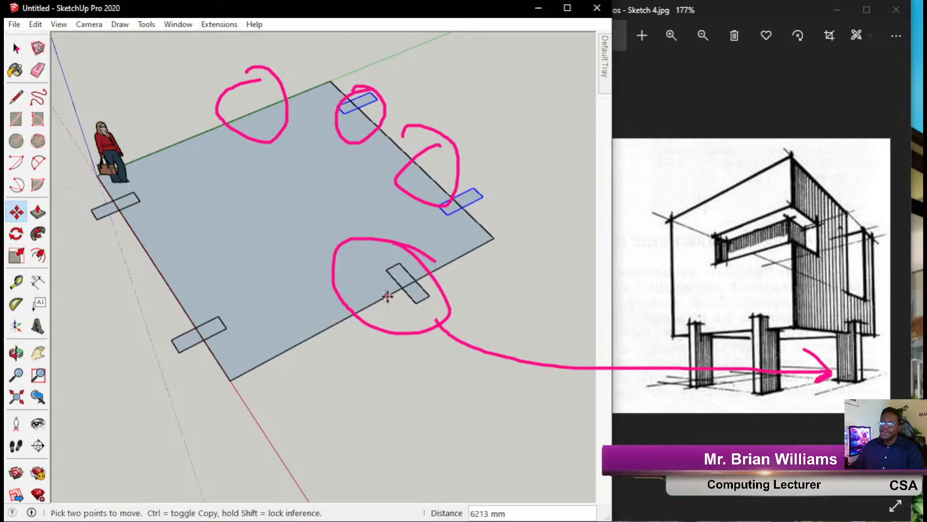
Copy the front footprint onto the slab's back-left edge.
click(16, 49)
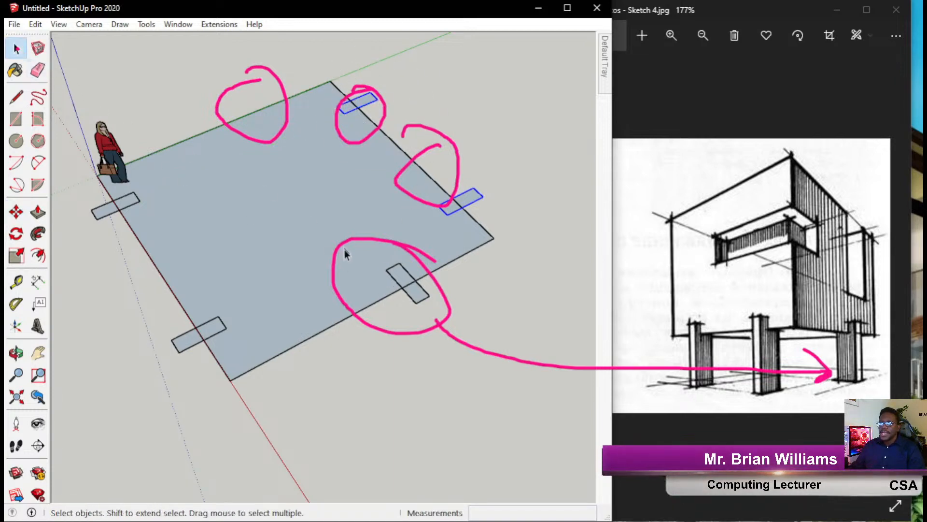
click(401, 280)
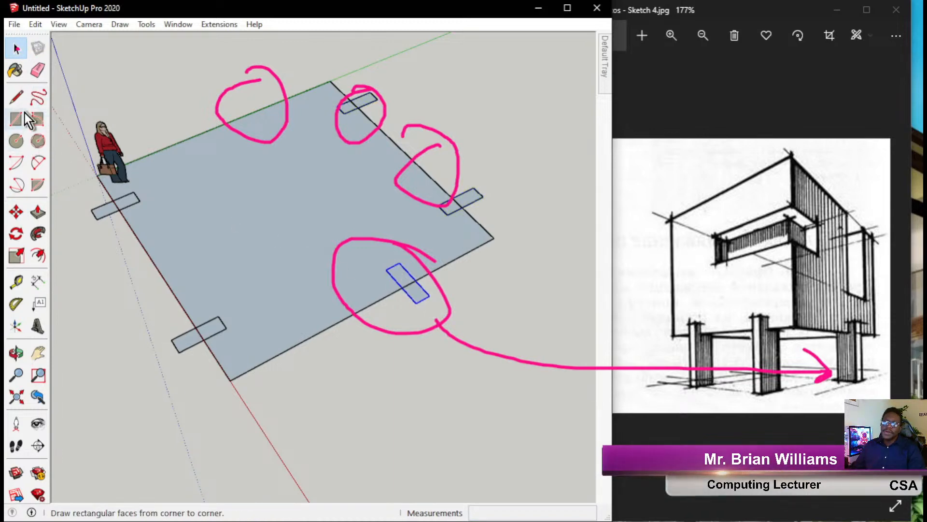
click(16, 212)
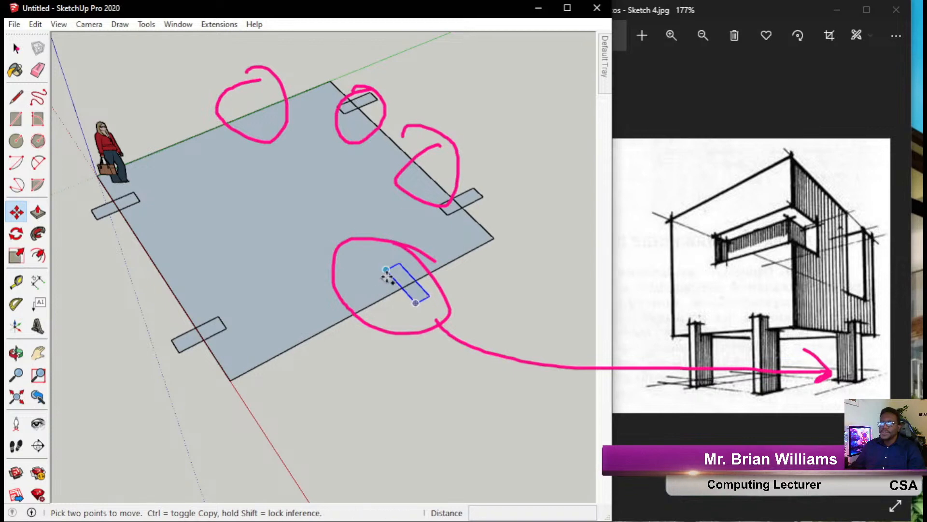
ctrl+click(387, 270)
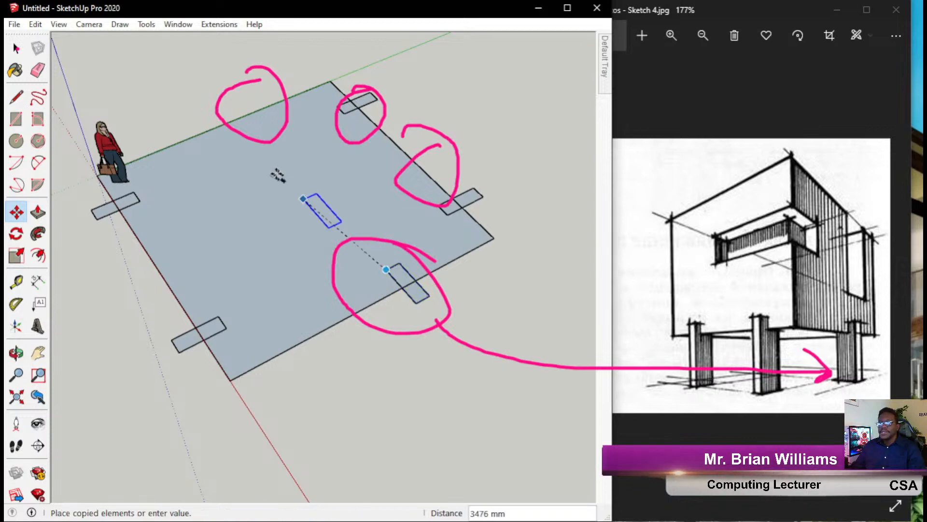
click(238, 104)
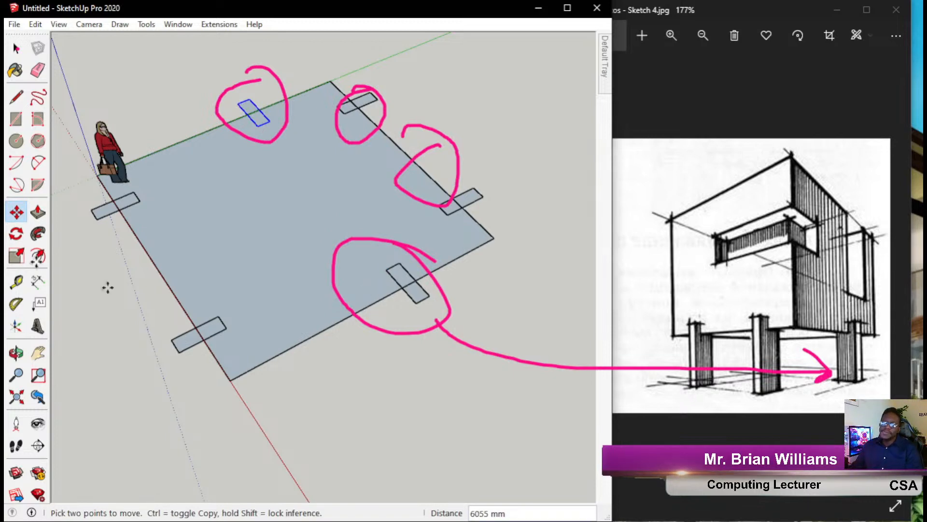
Orbit to a flatter view and box-select the five spare rectangles lying off the slab.
click(6, 275)
mouse_move(259, 404)
middle_down()
mouse_move(385, 333)
mouse_move(282, 210)
mouse_move(284, 295)
mouse_move(297, 303)
mouse_move(523, 213)
mouse_move(425, 237)
middle_up()
scroll(297, 304, down, 3)
scroll(183, 248, up, 4)
click(15, 48)
drag(77, 276, 231, 465)
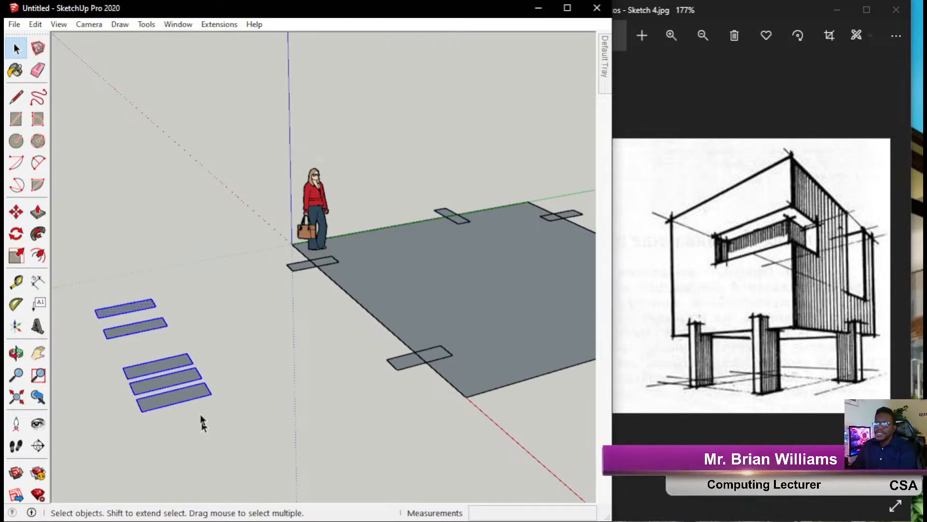
Delete the five spare rectangles, orbit around the slab, and briefly open the front-left footprint.
key(Delete)
mouse_move(352, 401)
middle_down()
mouse_move(323, 377)
mouse_move(165, 430)
mouse_move(180, 414)
middle_up()
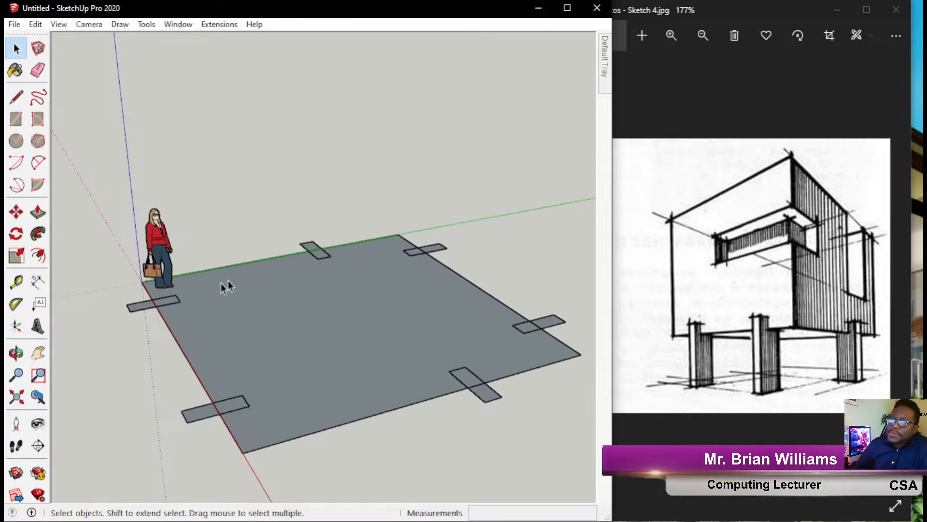
click(204, 411)
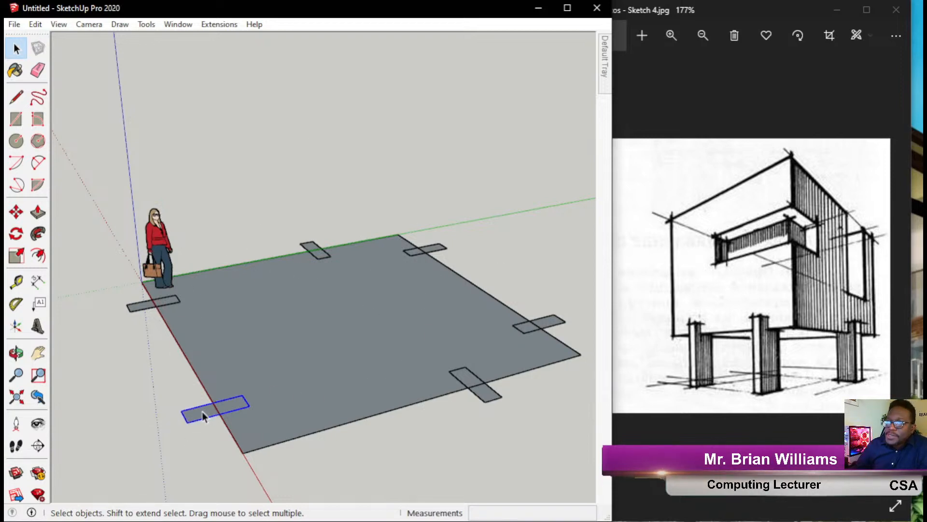
double_click(202, 412)
click(124, 402)
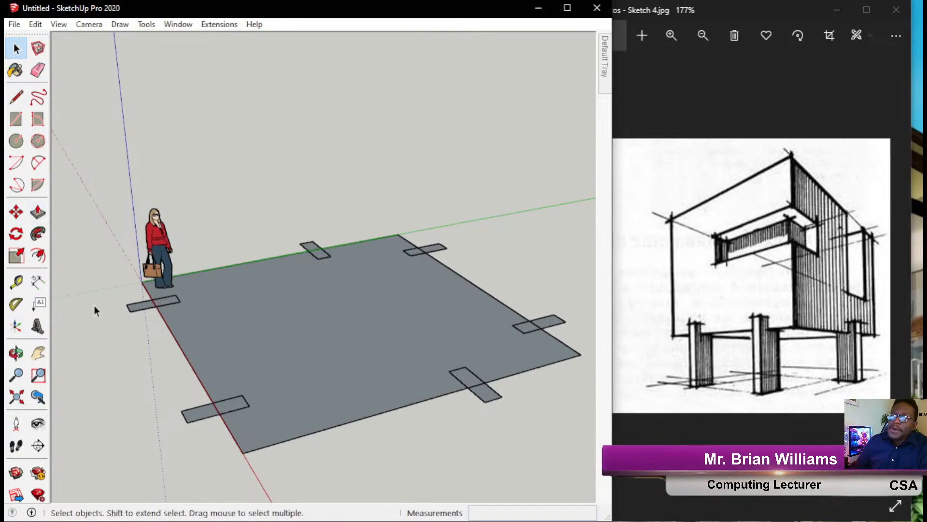
Open the lower-left footprint component and start extruding its face with Push/Pull.
click(140, 306)
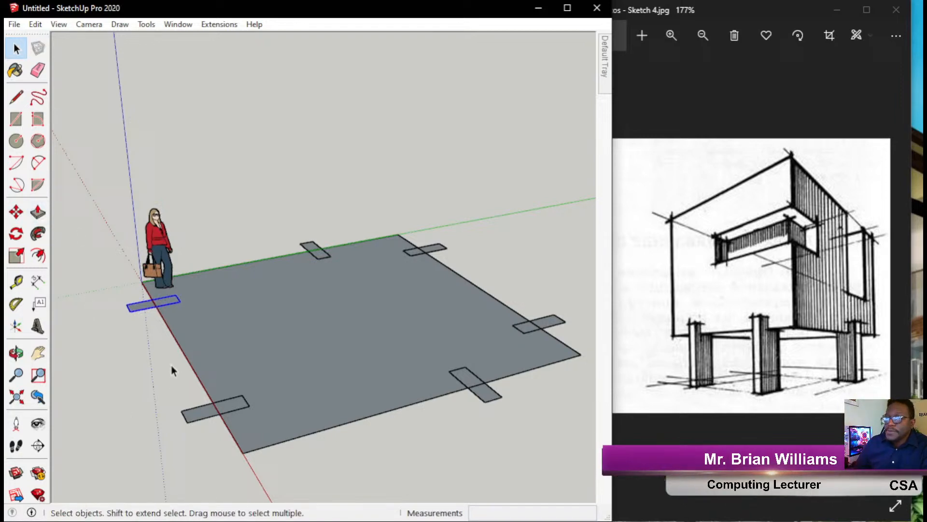
double_click(189, 415)
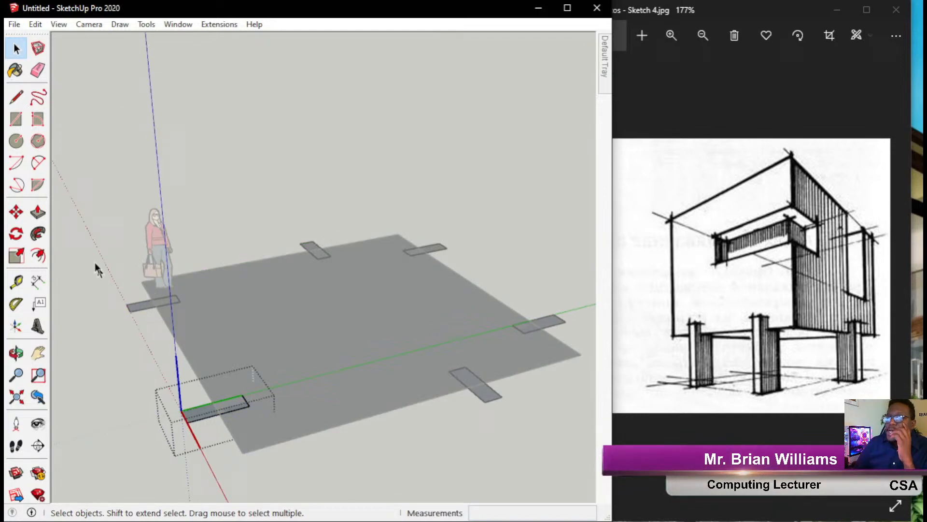
click(37, 211)
click(202, 415)
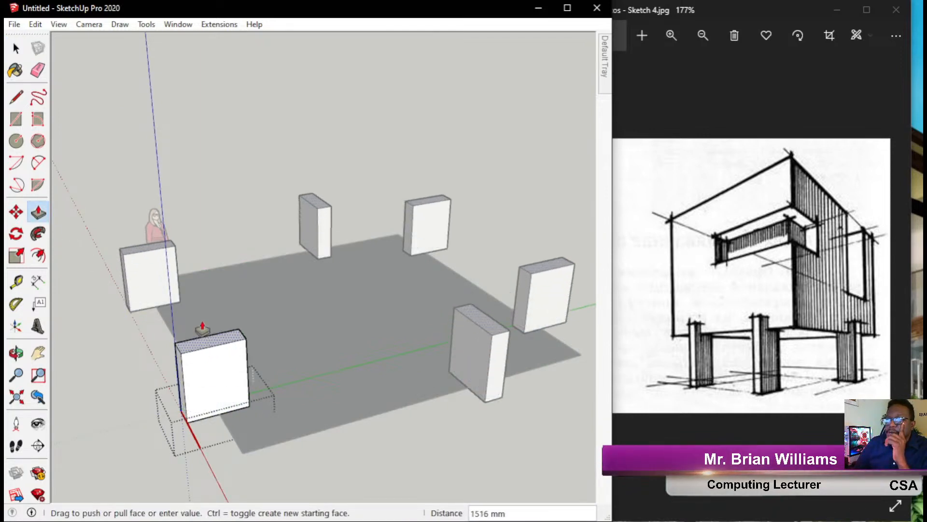
key(Escape)
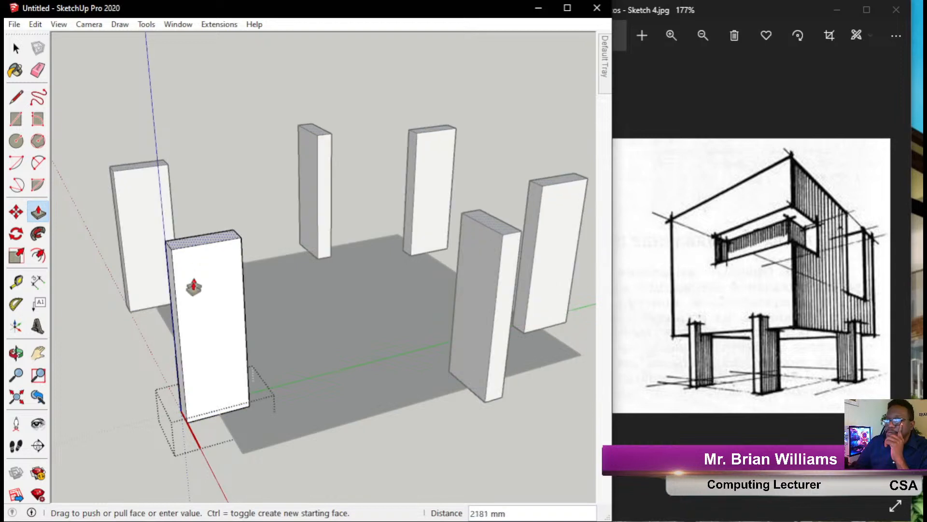
Pull the pillars up to their final height and orbit to check them.
middle_drag(165, 292, 586, 219)
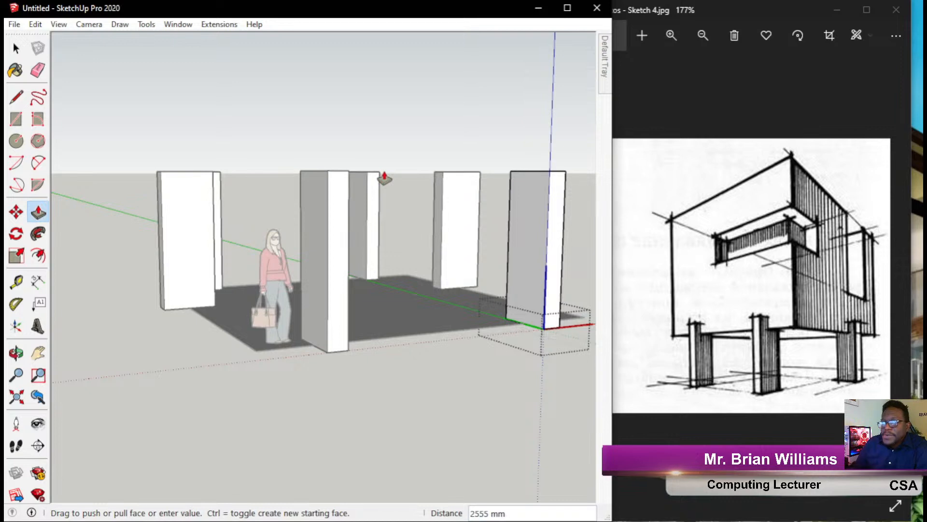
key(o)
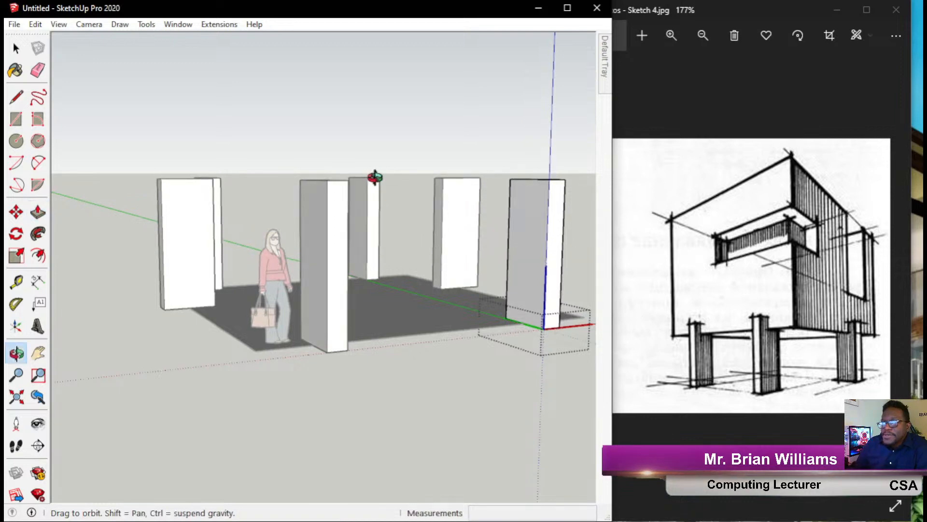
drag(375, 174, 338, 157)
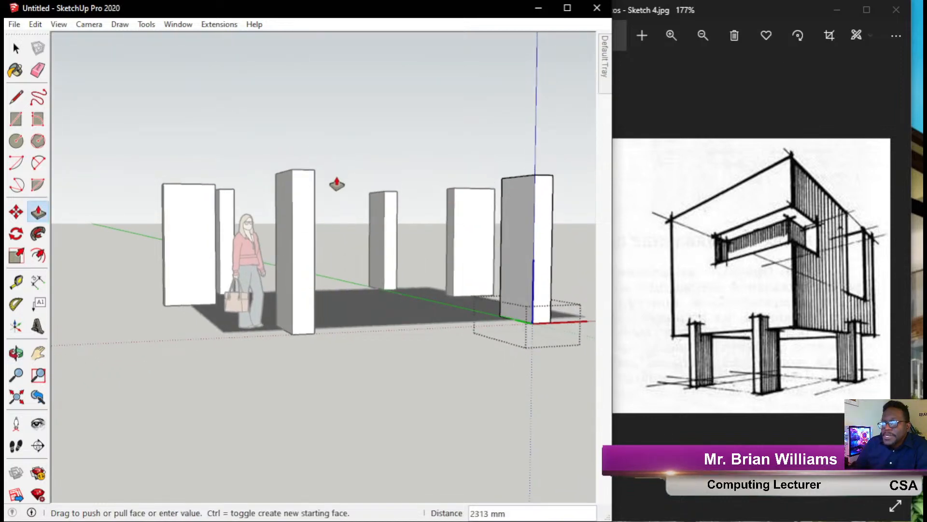
middle_drag(355, 200, 401, 273)
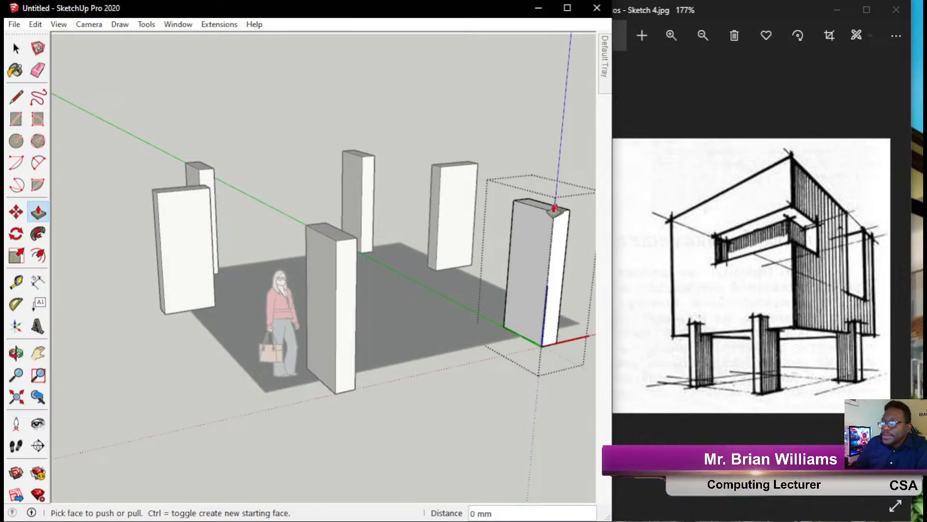
click(542, 210)
click(544, 196)
middle_drag(447, 303, 395, 219)
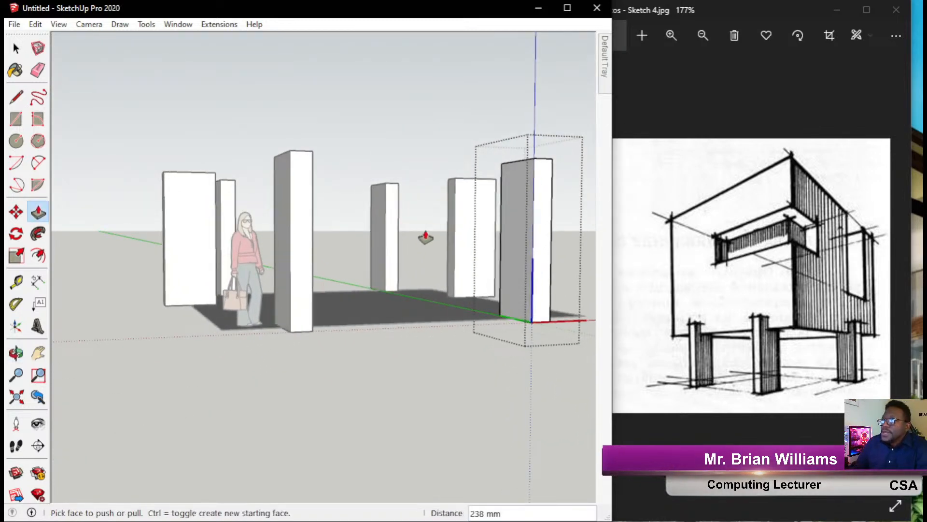
scroll(426, 248, down, 1)
middle_drag(348, 258, 367, 415)
click(16, 48)
click(170, 188)
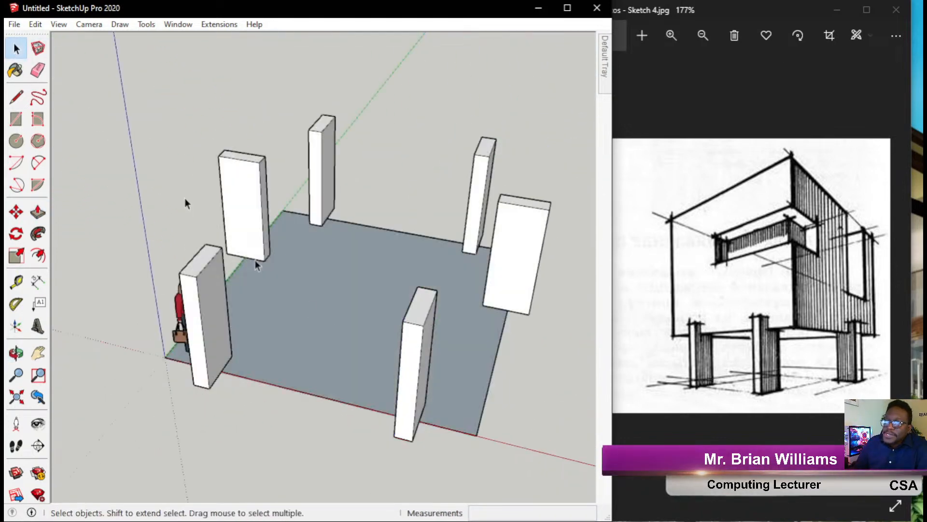
click(319, 312)
middle_drag(414, 352, 269, 257)
middle_drag(464, 249, 396, 351)
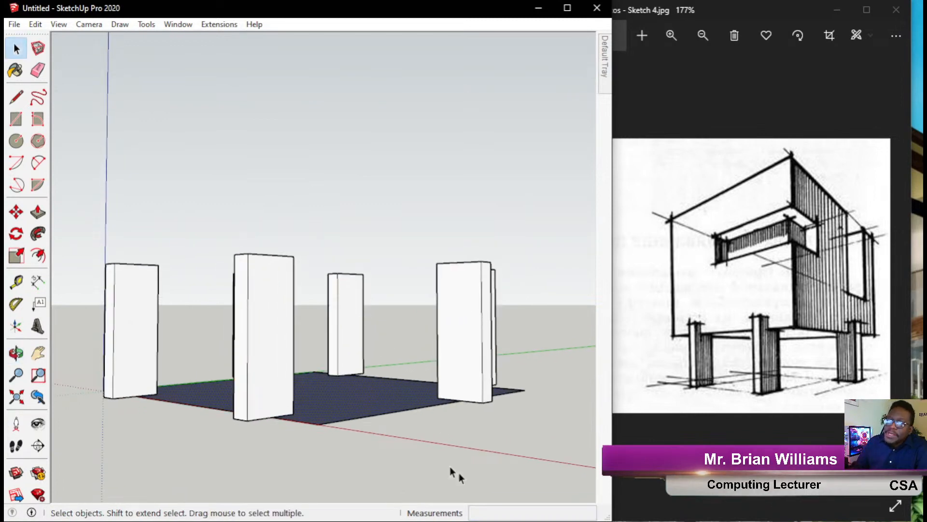
click(7, 159)
mouse_move(392, 405)
mouse_down()
mouse_move(514, 457)
mouse_move(707, 398)
mouse_up()
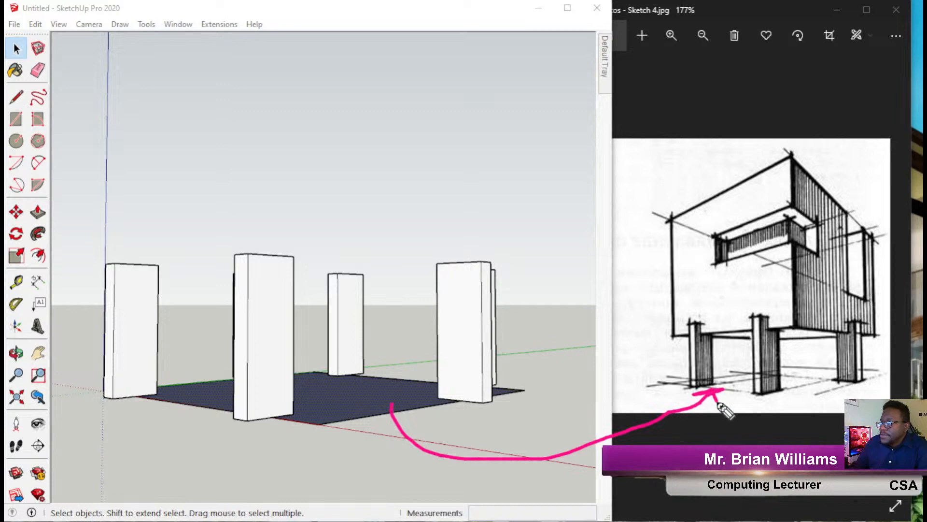
mouse_move(804, 324)
mouse_down()
mouse_move(685, 341)
mouse_move(788, 351)
mouse_move(874, 332)
mouse_move(783, 346)
mouse_up()
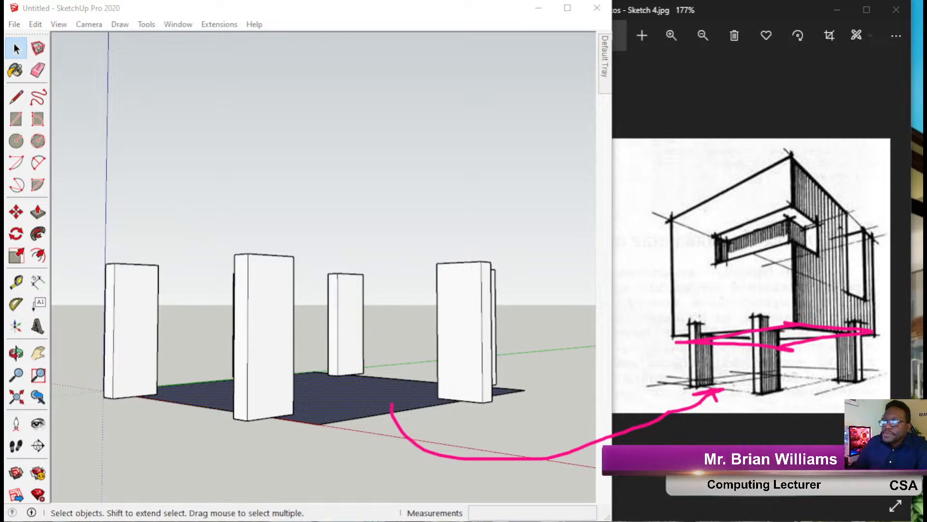
mouse_move(327, 190)
middle_down()
mouse_move(323, 325)
mouse_move(339, 314)
middle_up()
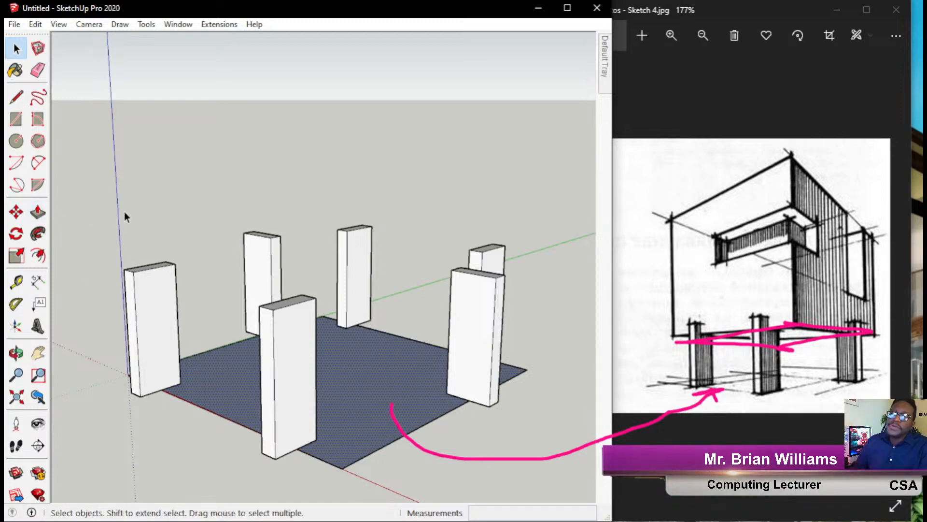
click(4, 170)
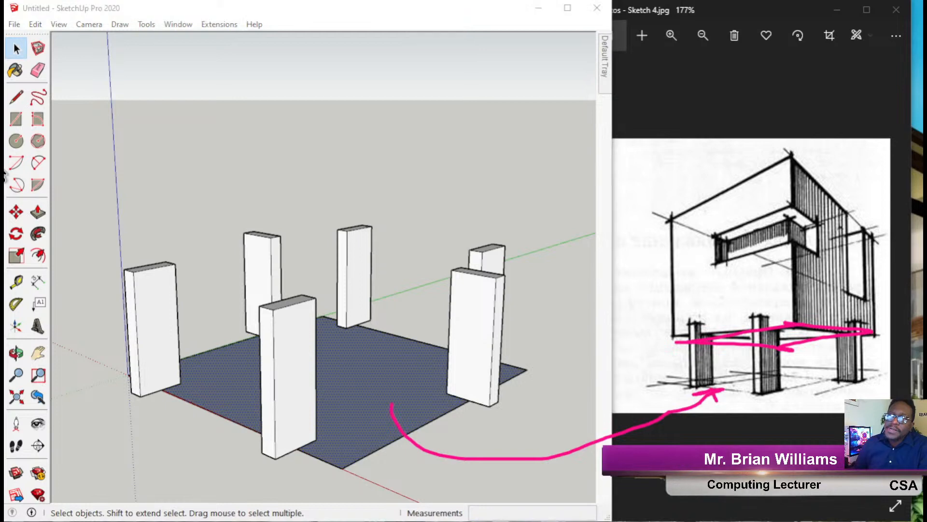
mouse_move(147, 109)
mouse_down()
mouse_move(121, 164)
mouse_move(52, 212)
mouse_move(71, 216)
mouse_up()
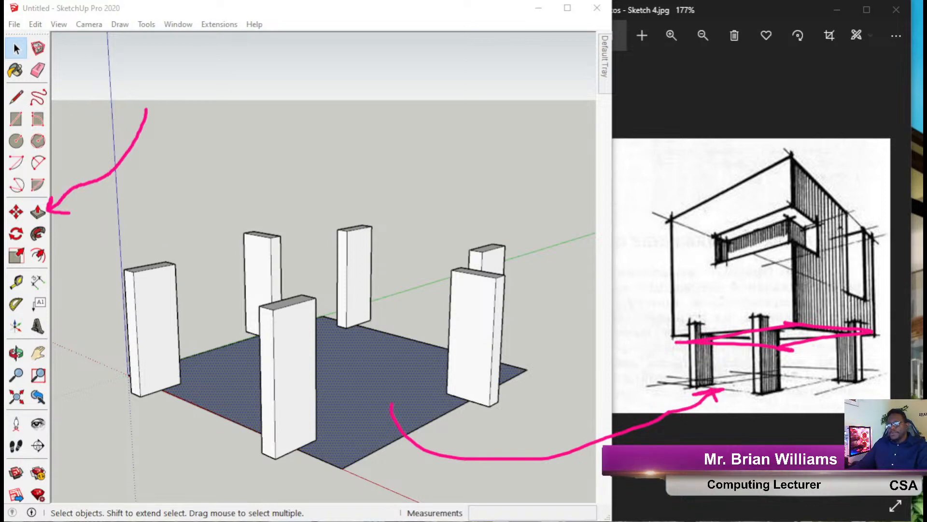
Deselect the ground slab and open the front pillar component for editing.
click(316, 158)
click(285, 363)
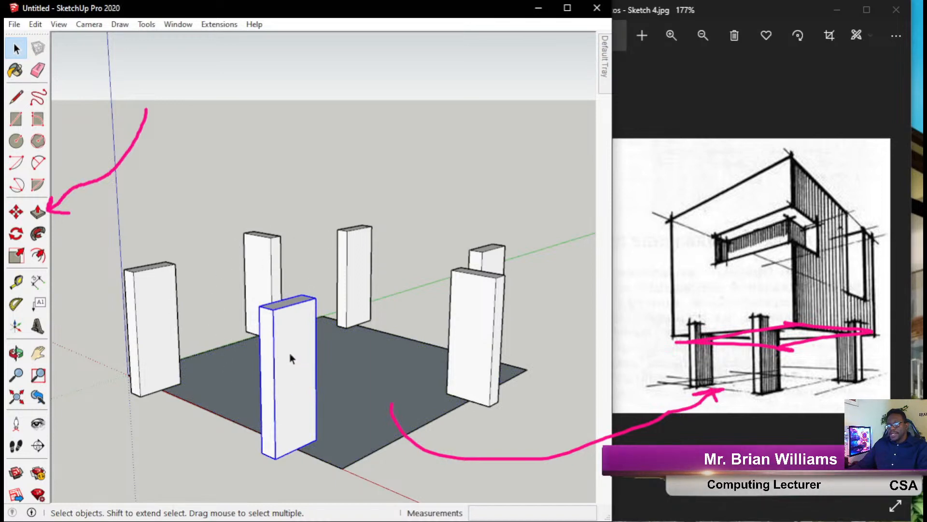
double_click(290, 358)
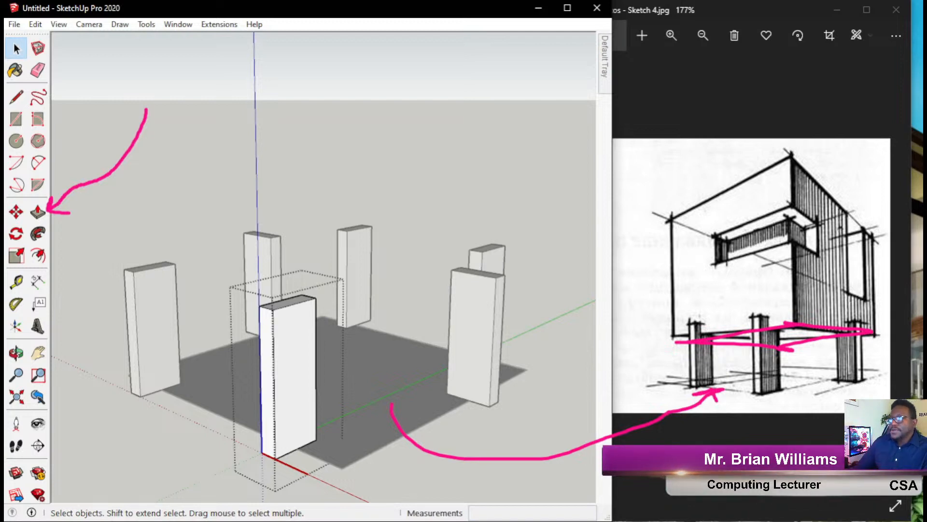
Exit the front pillar component and orbit to an eye-level view beside the scale figure.
click(418, 144)
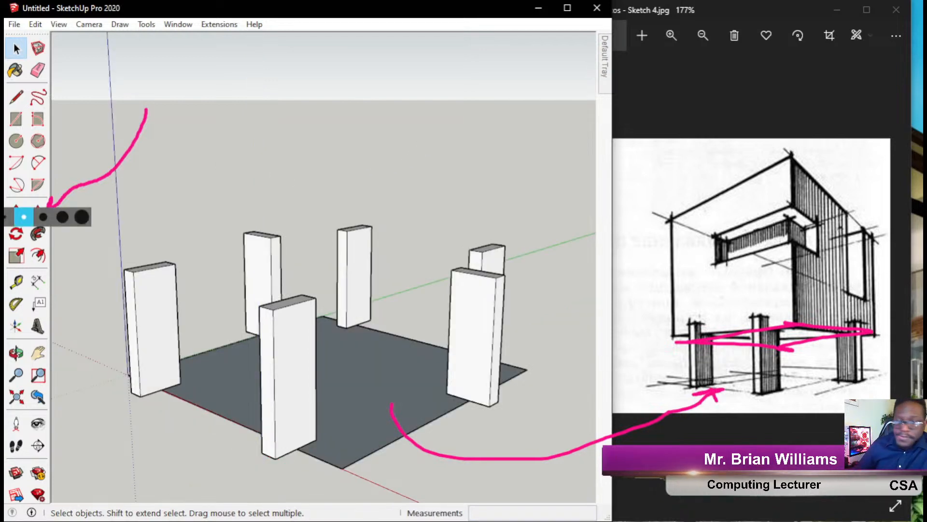
middle_drag(225, 377, 528, 331)
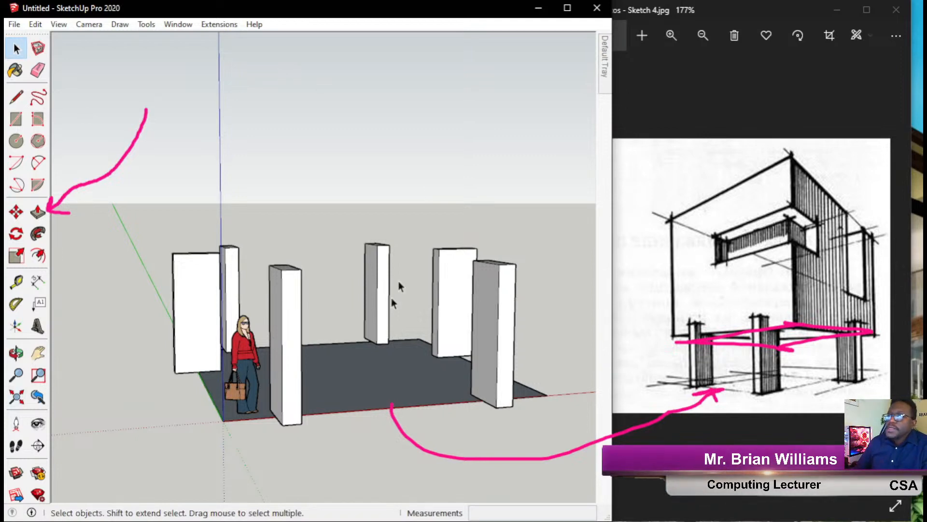
mouse_move(356, 337)
middle_down()
mouse_move(349, 401)
mouse_move(451, 424)
mouse_move(455, 413)
middle_up()
mouse_move(313, 415)
middle_down()
mouse_move(252, 371)
mouse_move(231, 314)
mouse_move(187, 252)
middle_up()
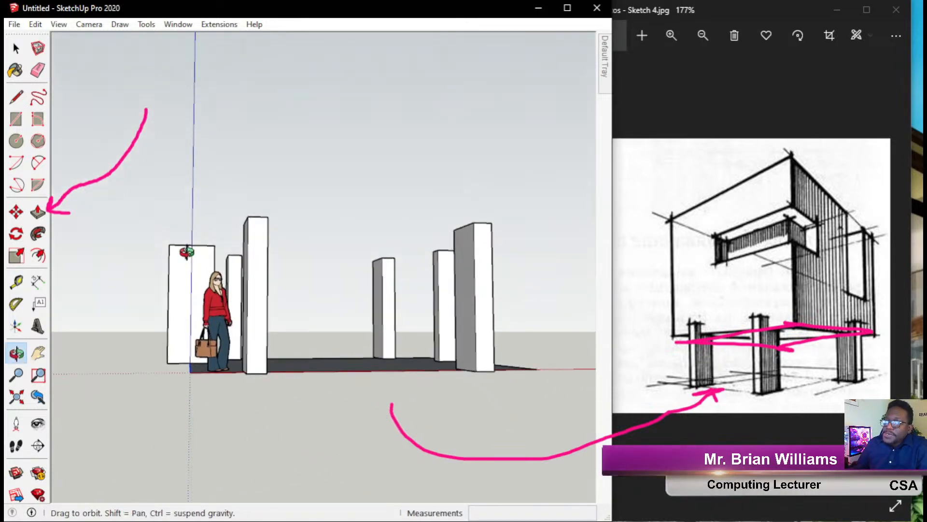
drag(139, 344, 566, 415)
mouse_move(256, 362)
middle_down()
mouse_move(437, 414)
mouse_move(484, 416)
mouse_move(454, 363)
mouse_move(407, 414)
mouse_move(334, 418)
mouse_move(325, 408)
mouse_move(331, 428)
mouse_move(362, 430)
middle_up()
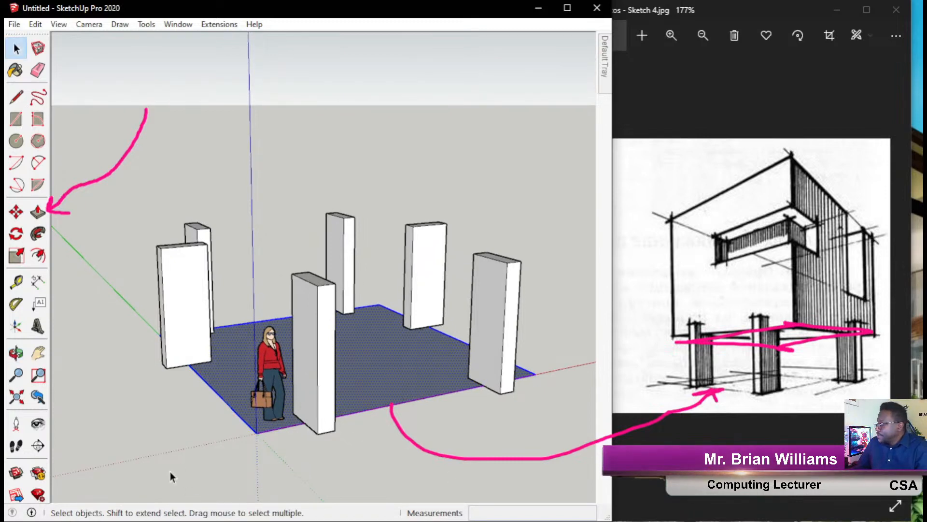
key(alt)
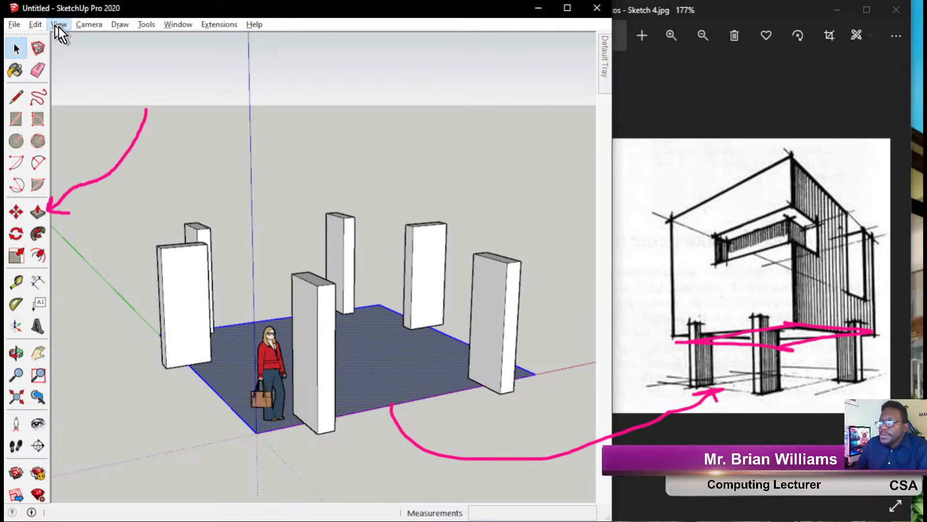
key(o)
drag(379, 344, 405, 289)
key(space)
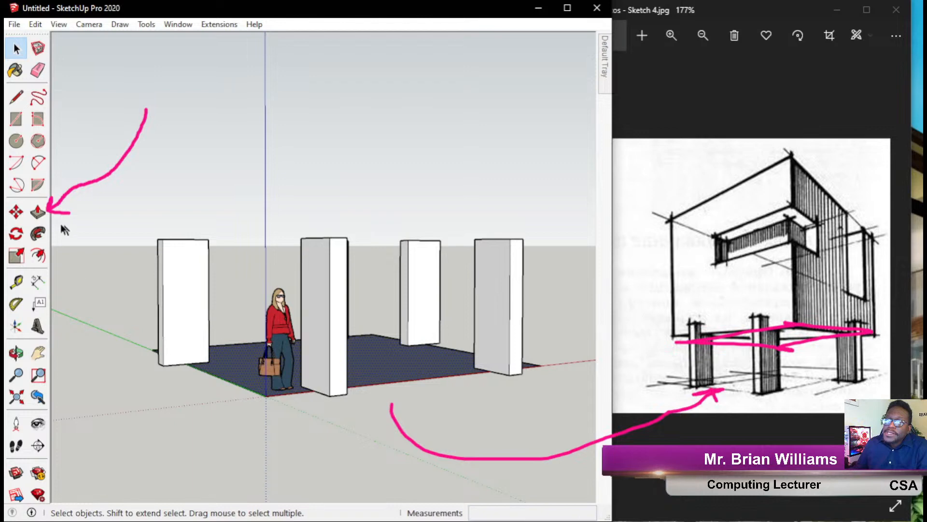
click(6, 179)
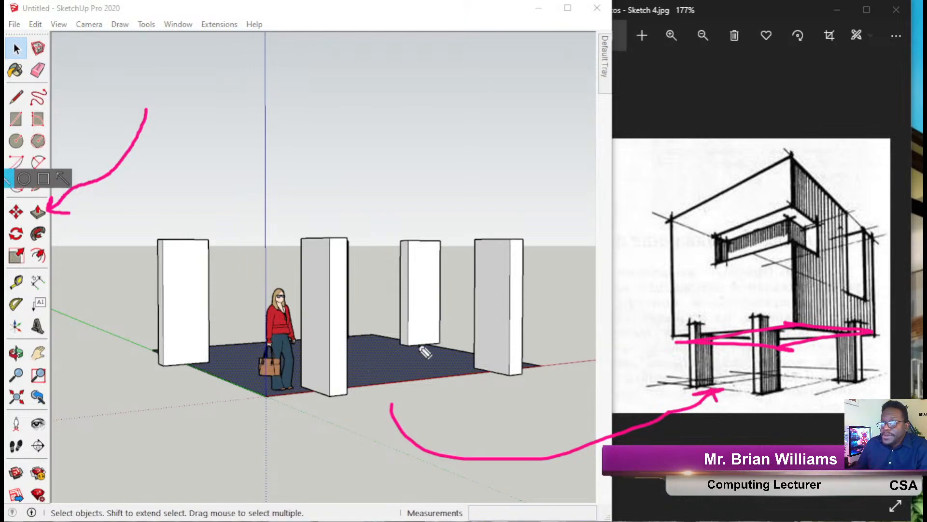
mouse_move(372, 324)
mouse_down()
mouse_move(190, 347)
mouse_move(232, 382)
mouse_move(293, 397)
mouse_move(529, 381)
mouse_move(369, 337)
mouse_move(348, 279)
mouse_move(374, 302)
mouse_up()
mouse_move(149, 258)
mouse_down()
mouse_move(283, 280)
mouse_move(502, 259)
mouse_move(143, 245)
mouse_up()
drag(277, 259, 274, 121)
drag(245, 173, 309, 163)
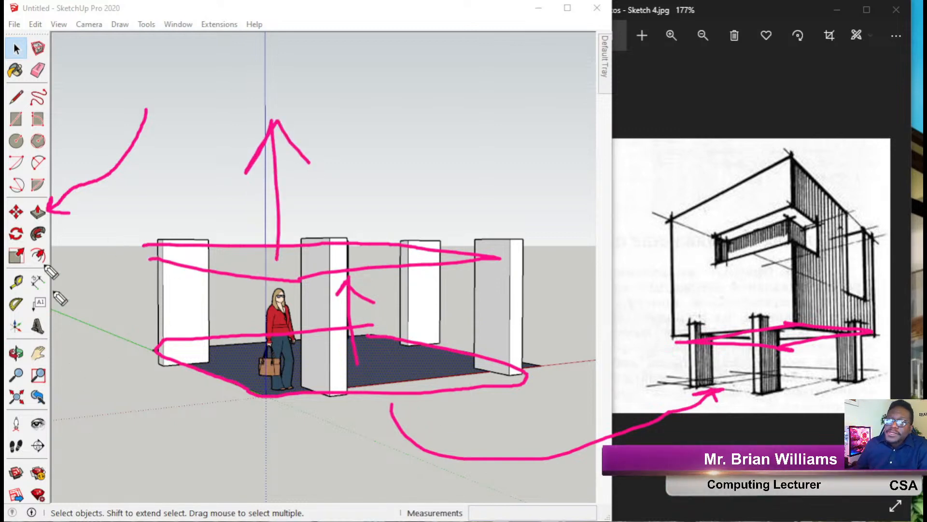
click(18, 279)
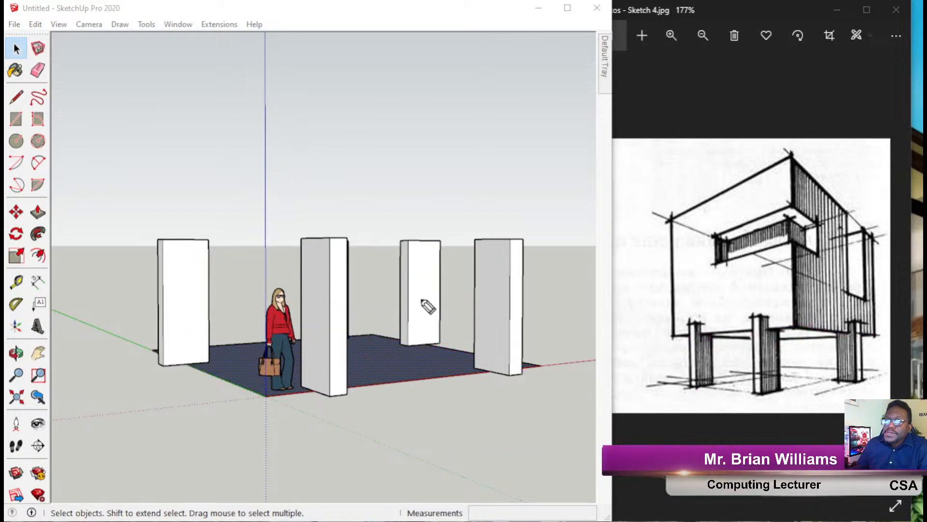
Copy the floor slab with Move and Ctrl, lifting the copy up the blue axis toward 2176 mm.
mouse_move(323, 259)
middle_down()
mouse_move(377, 321)
mouse_move(390, 366)
middle_up()
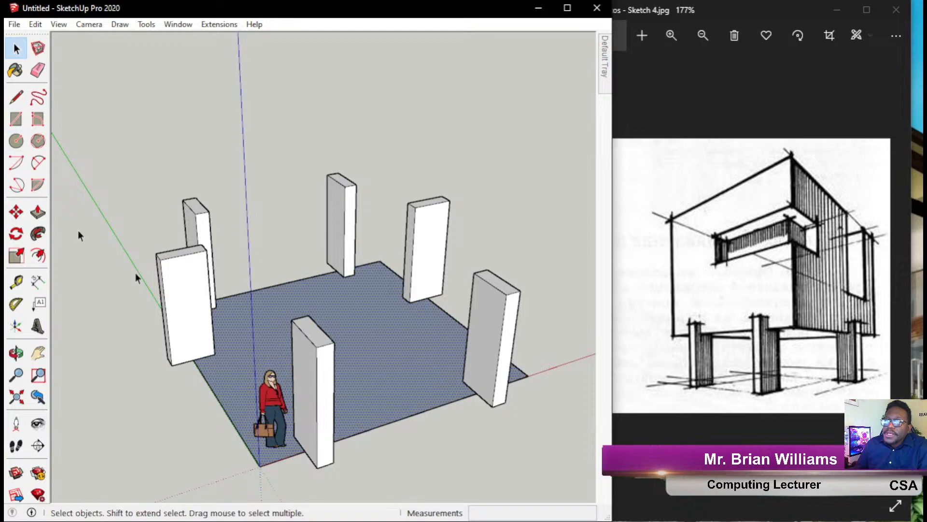
middle_drag(79, 233, 159, 325)
key(m)
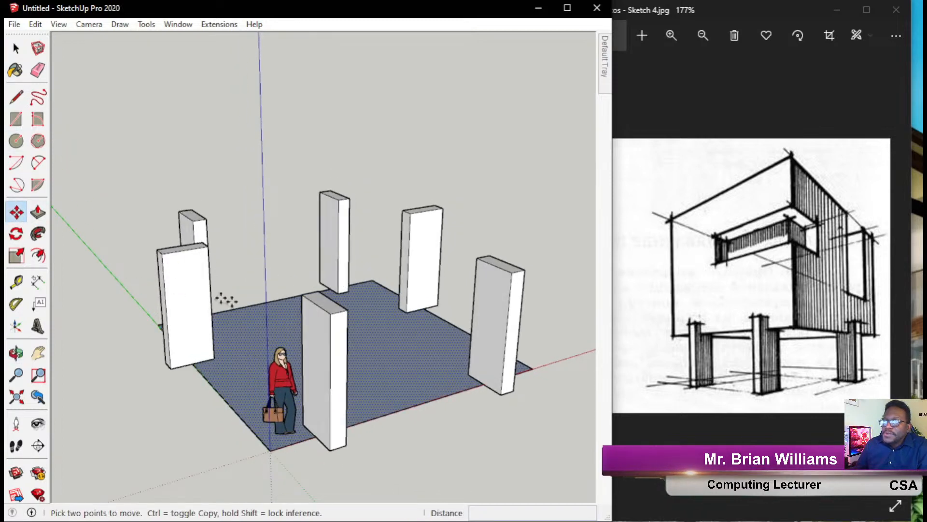
mouse_move(441, 397)
middle_down()
mouse_move(416, 350)
mouse_move(389, 348)
mouse_move(427, 456)
mouse_move(316, 319)
middle_up()
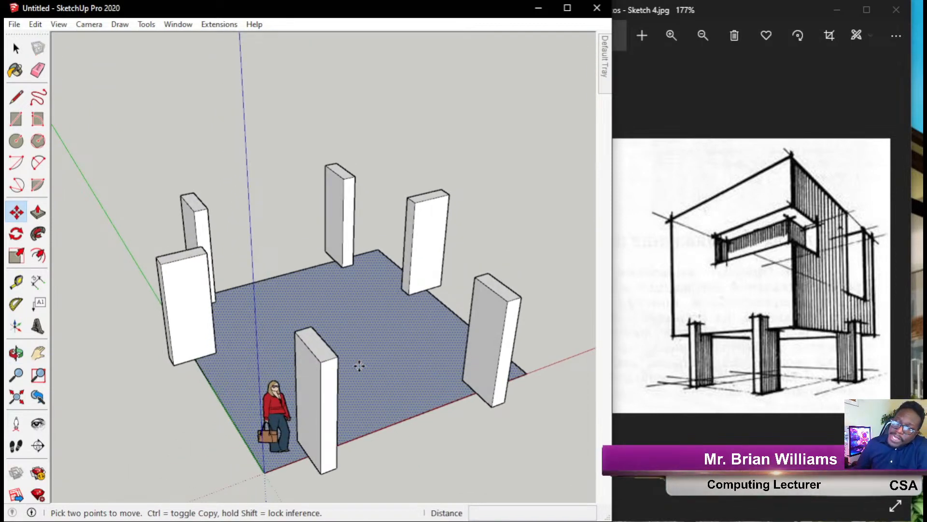
click(358, 365)
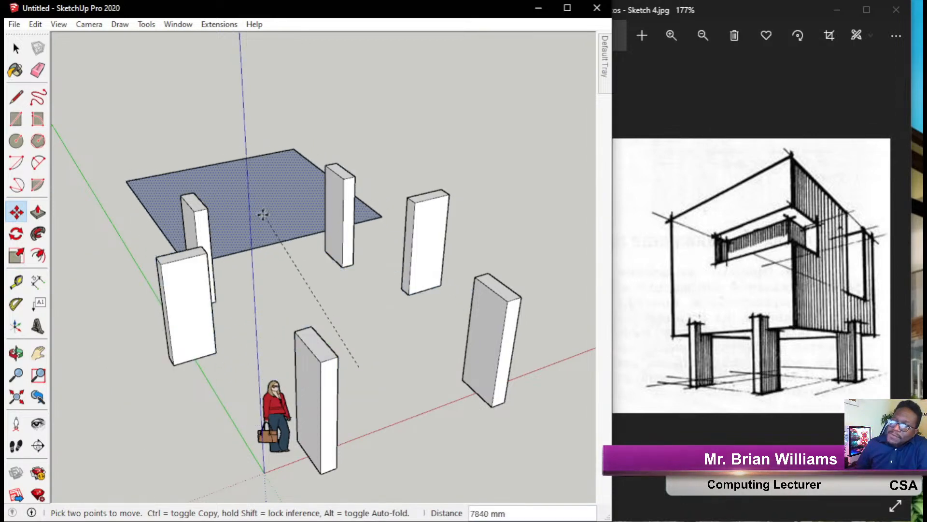
key(ctrl)
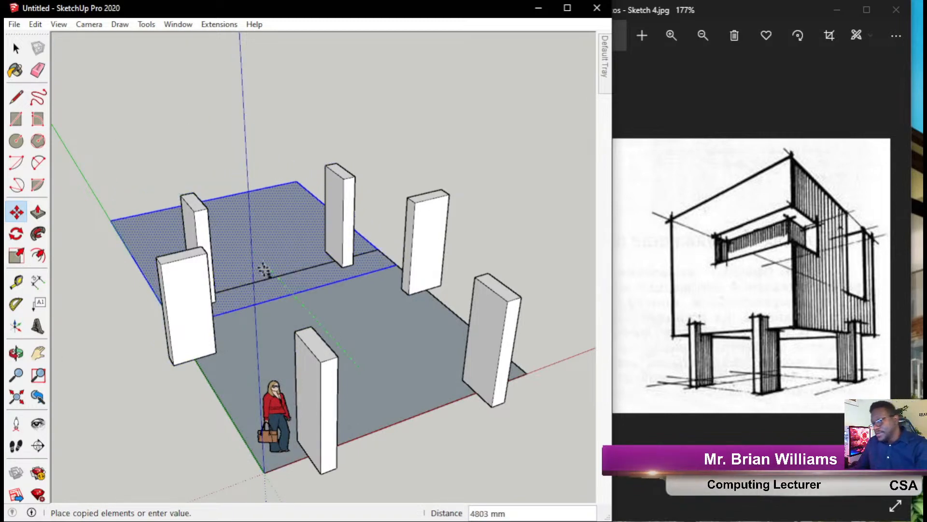
middle_drag(328, 309, 257, 135)
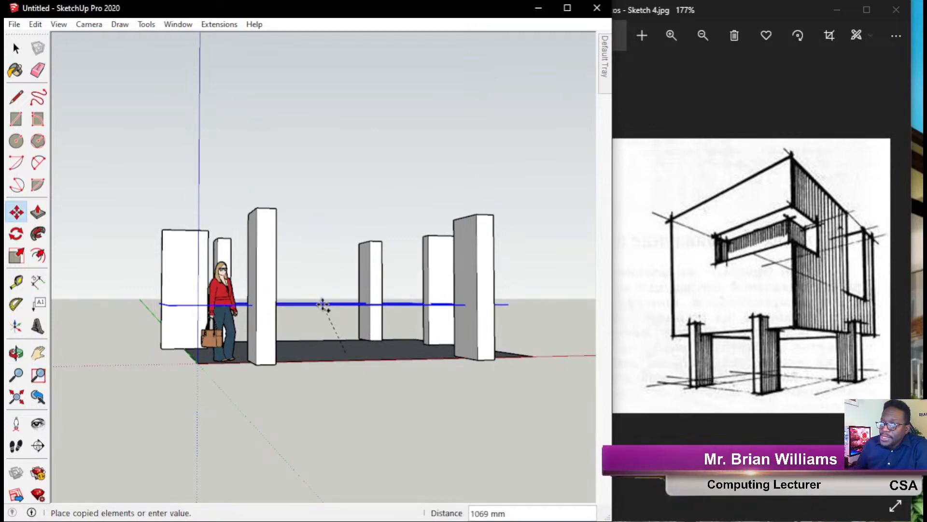
key(ctrl)
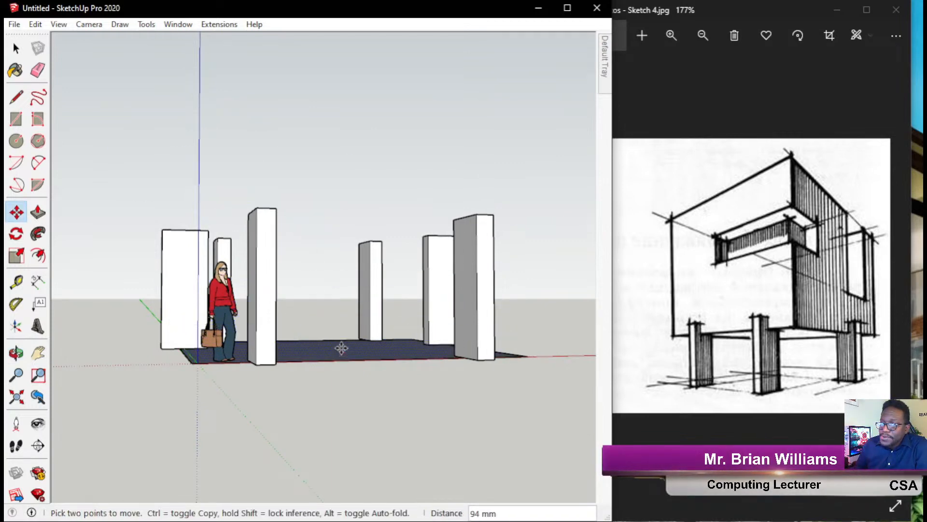
key(ctrl)
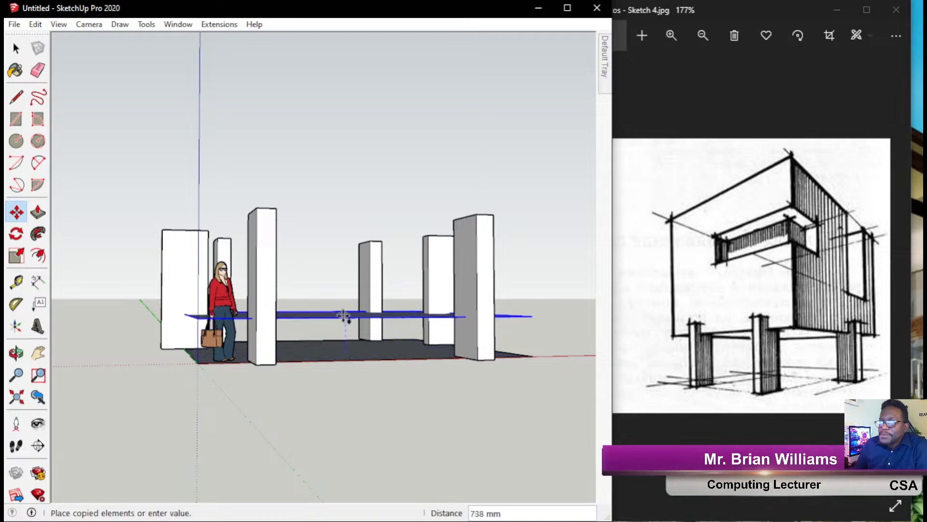
key(ctrl)
key(ctrl)
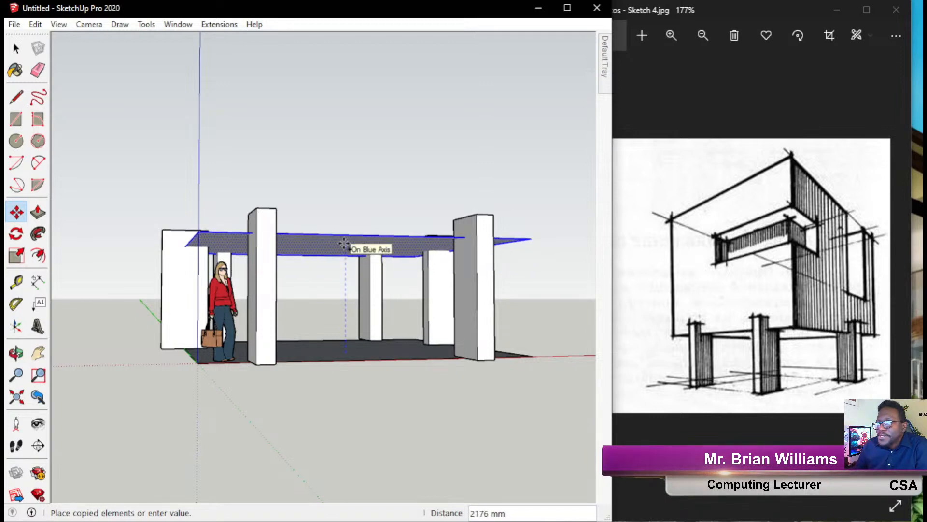
Place the slab copy 2176 mm up and orbit around the columns.
click(344, 244)
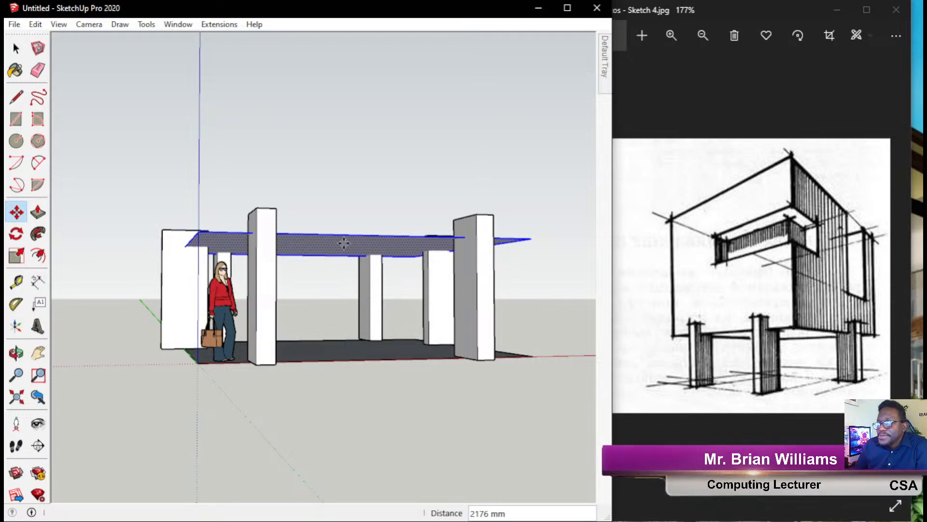
shift+middle_drag(439, 277, 121, 277)
middle_drag(403, 293, 435, 386)
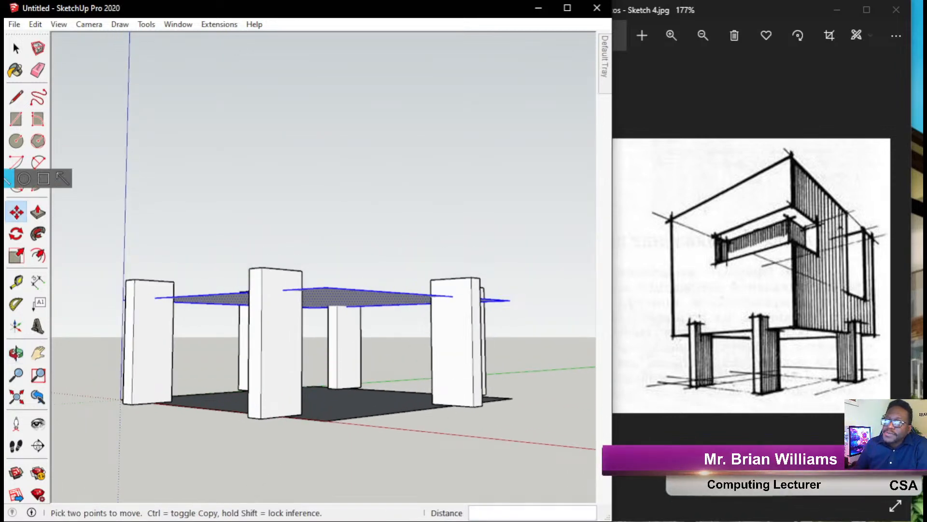
Draw an annotation curve linking the raised slab to the reference sketch.
click(8, 177)
mouse_move(363, 300)
mouse_down()
mouse_move(548, 407)
mouse_move(741, 364)
mouse_move(755, 335)
mouse_move(676, 348)
mouse_move(831, 345)
mouse_move(865, 333)
mouse_move(792, 360)
mouse_up()
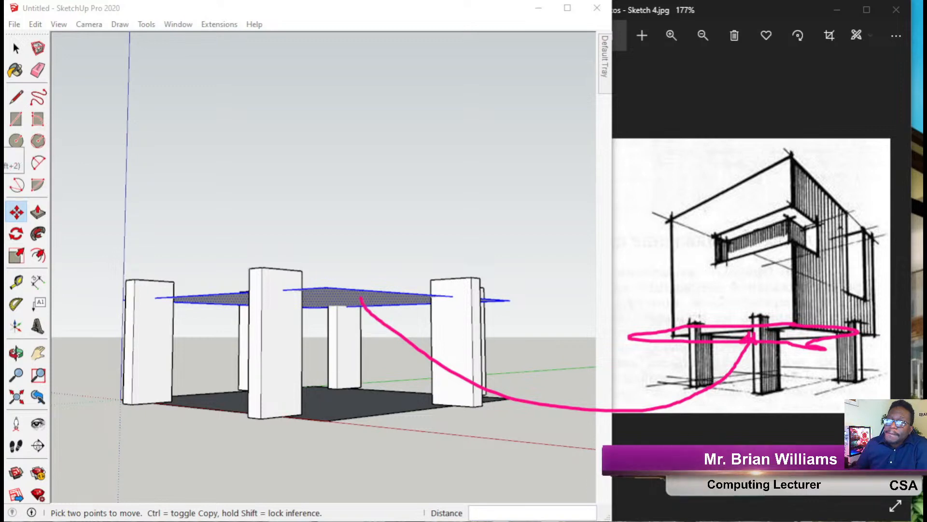
click(6, 158)
mouse_move(5, 180)
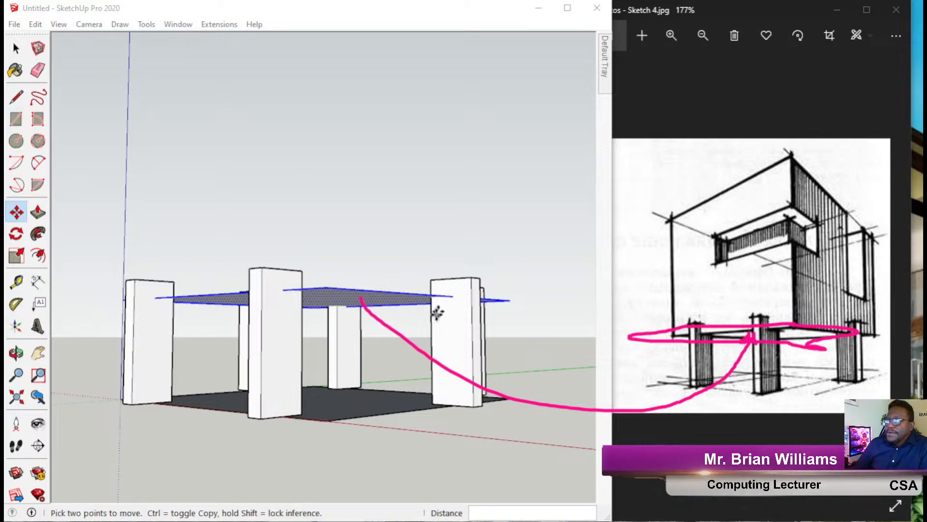
Thicken the raised slab by 125 mm with Push/Pull.
middle_drag(364, 280, 366, 377)
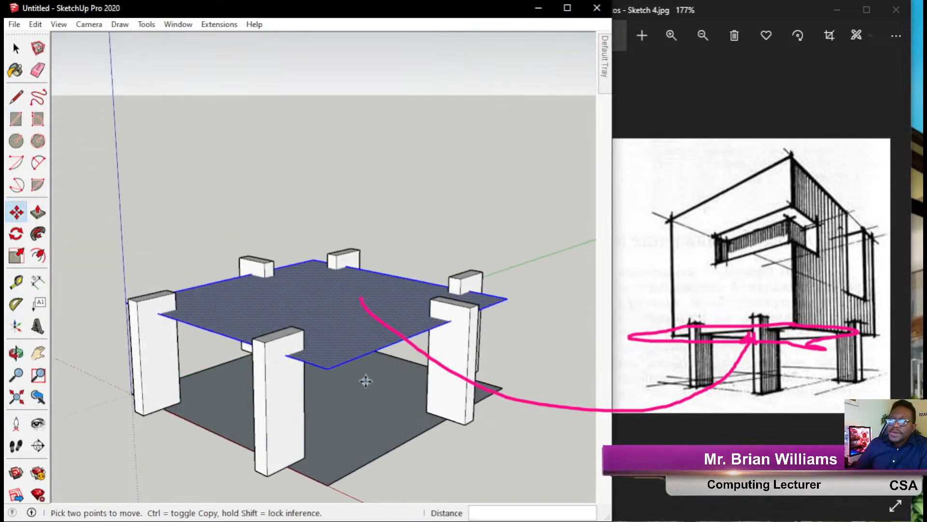
click(38, 212)
drag(308, 320, 290, 252)
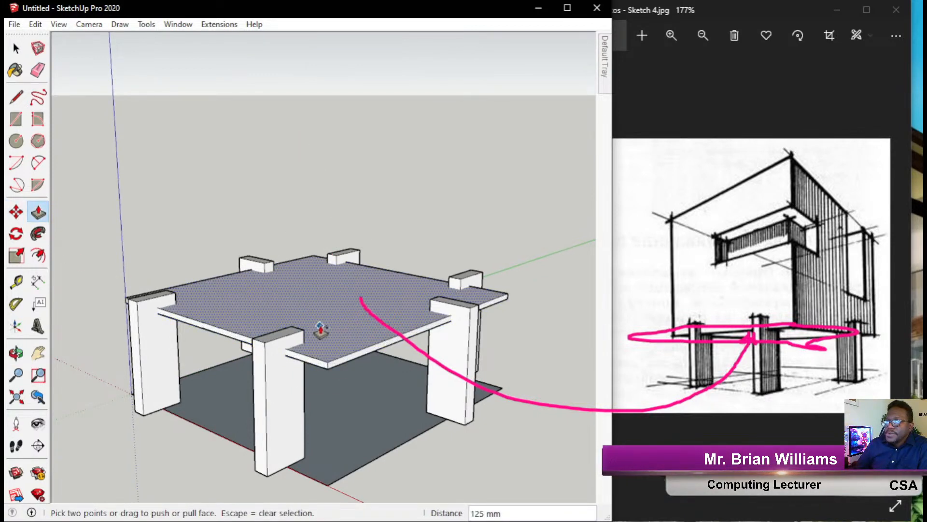
Undo the 125 mm pull and pull the slab face up about 4861 mm into a tall box.
key(ctrl+z)
drag(332, 332, 379, 269)
mouse_move(379, 269)
middle_down()
mouse_move(390, 253)
mouse_move(358, 232)
mouse_move(352, 93)
mouse_move(349, 166)
middle_up()
key(p)
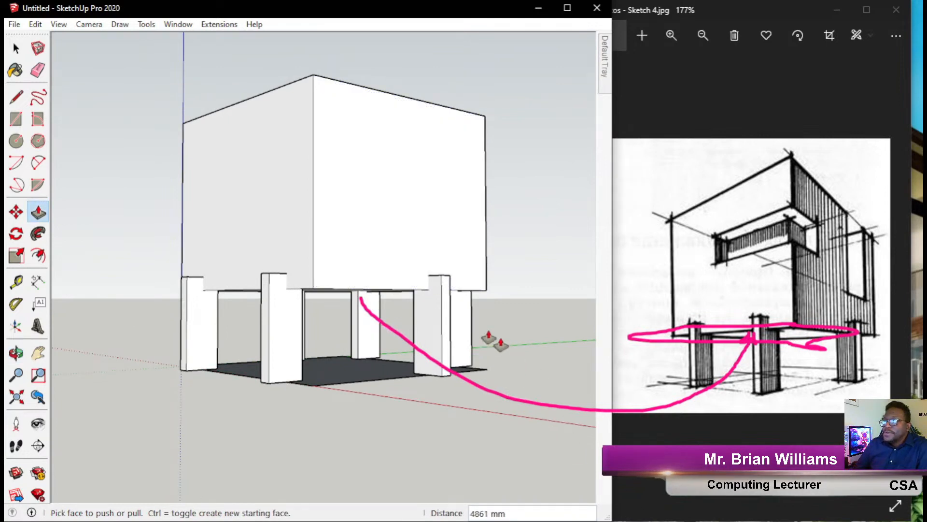
middle_drag(429, 265, 453, 288)
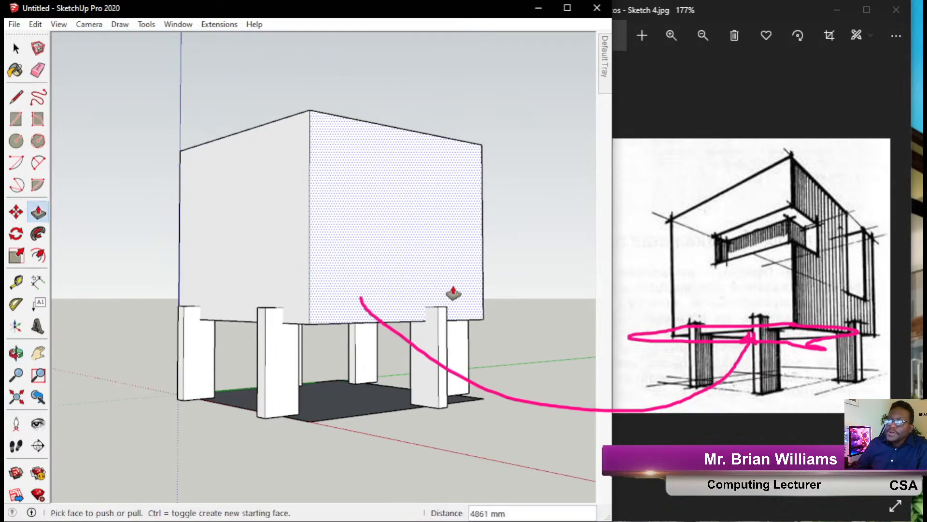
scroll(358, 321, up, 2)
shift+middle_drag(360, 321, 346, 357)
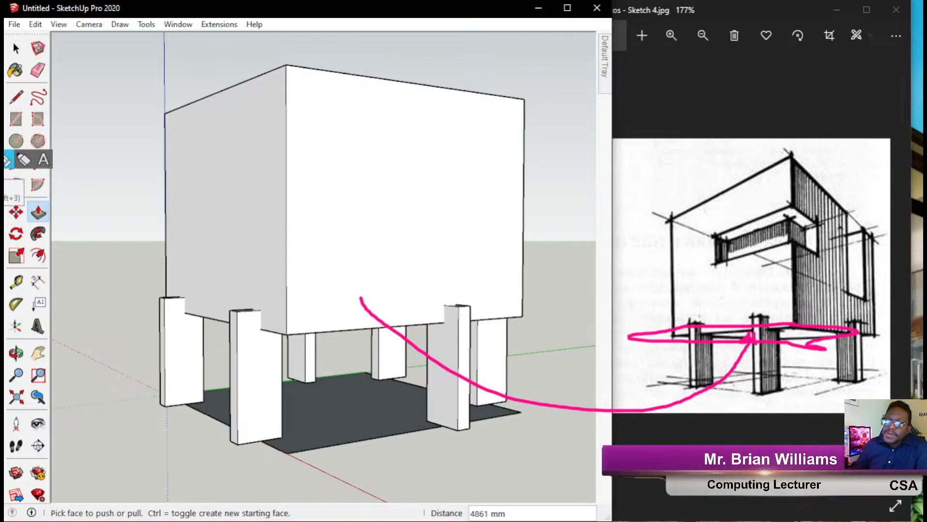
key(Escape)
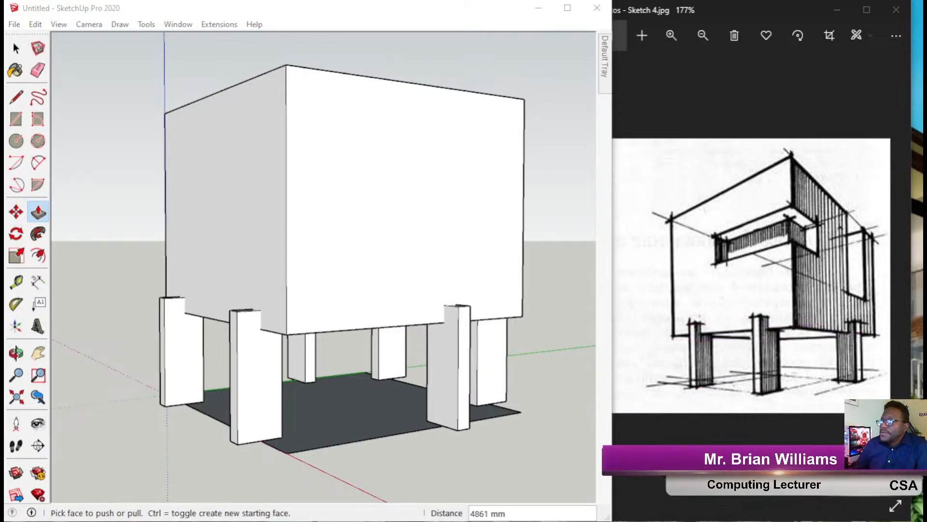
Trace perspective guide lines over the reference sketch, clear them, and orbit the box lower.
click(7, 179)
drag(769, 148, 882, 263)
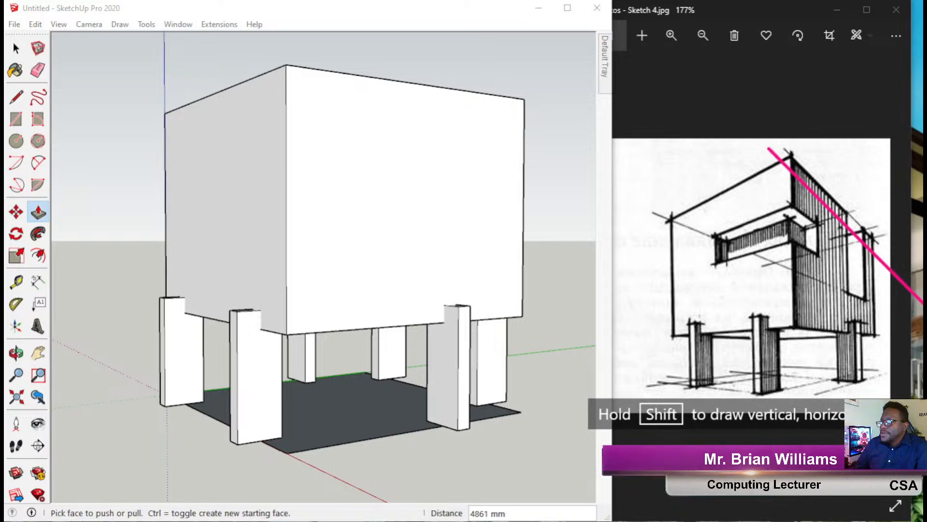
mouse_move(731, 322)
shift+mouse_down()
mouse_move(879, 322)
mouse_move(859, 324)
mouse_move(856, 378)
mouse_move(844, 324)
mouse_move(856, 315)
mouse_move(850, 344)
mouse_move(865, 312)
mouse_move(924, 338)
shift+mouse_up()
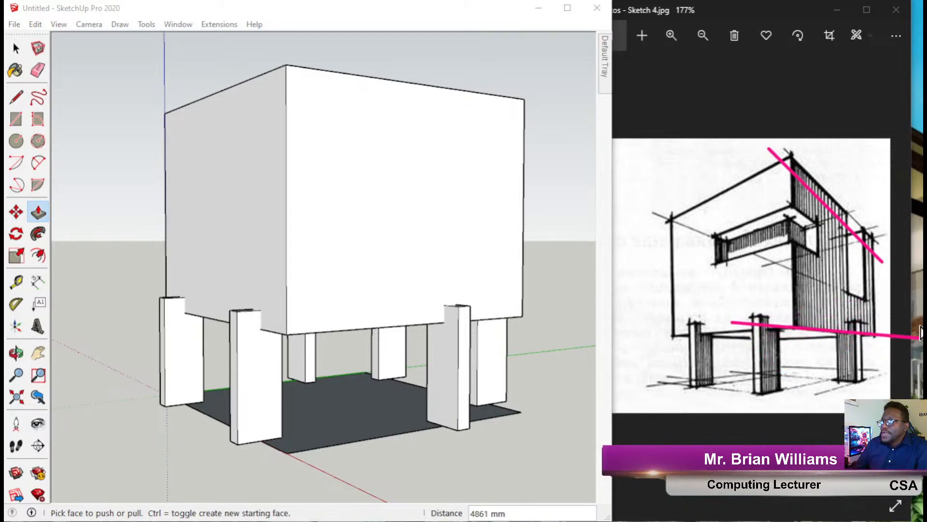
shift+drag(668, 213, 899, 309)
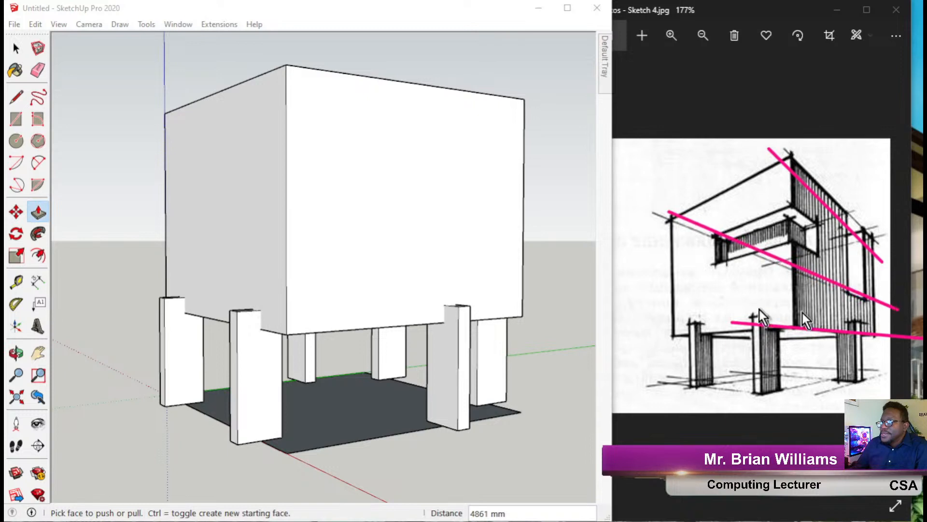
shift+drag(676, 331, 850, 375)
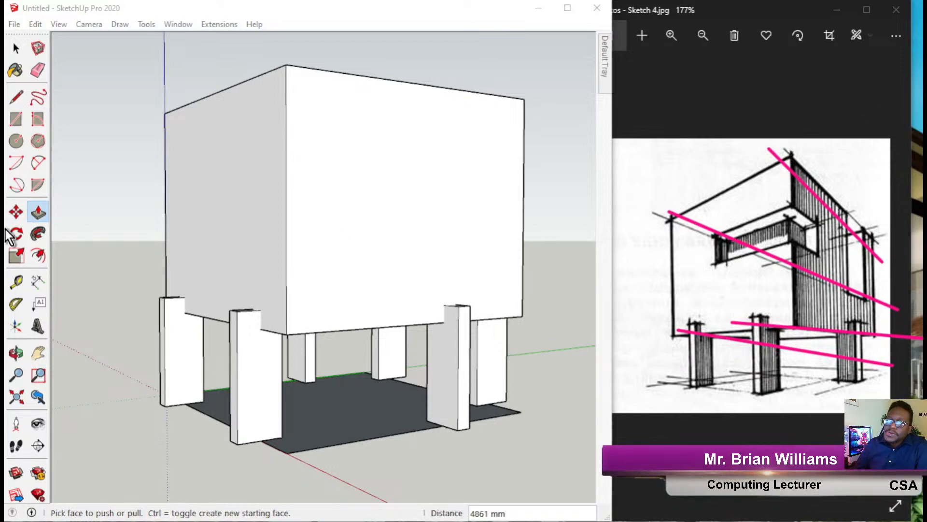
click(8, 275)
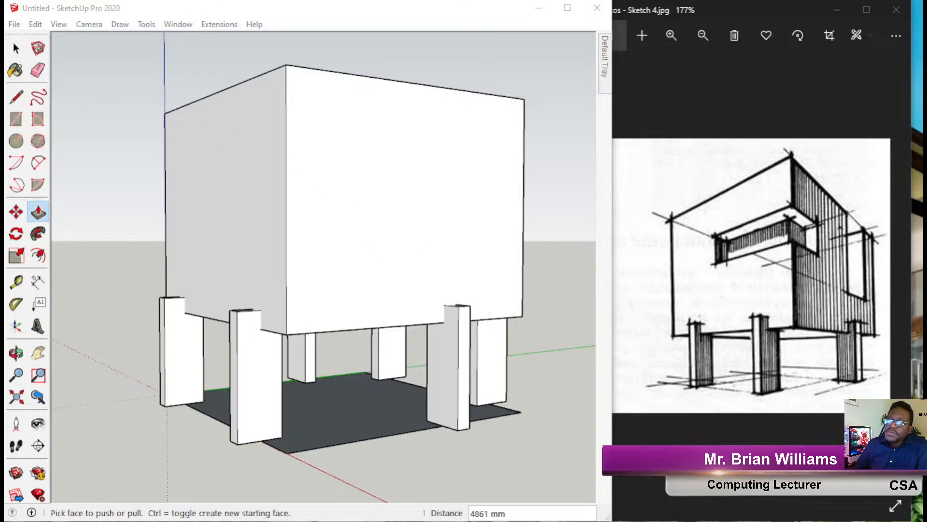
mouse_move(344, 304)
middle_down()
mouse_move(364, 265)
mouse_move(395, 251)
middle_up()
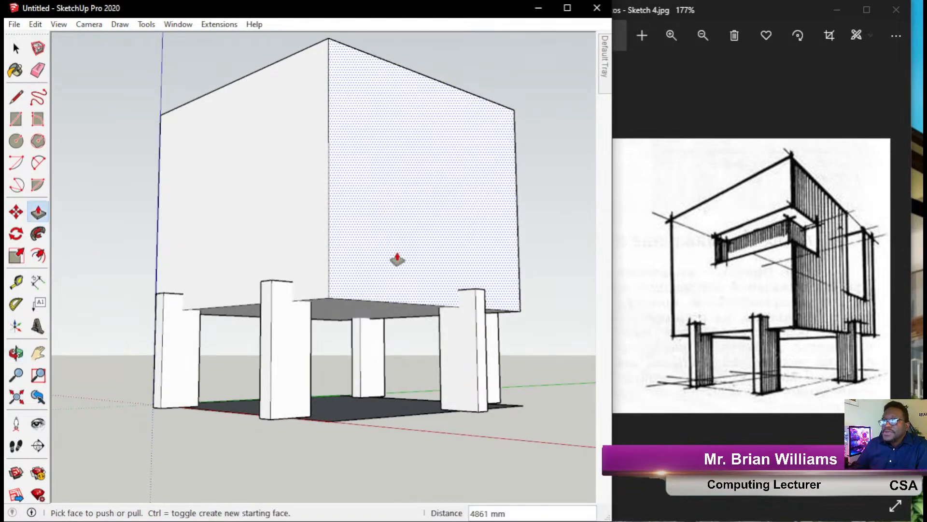
Widen the camera field of view to about 59.5° and reframe the box.
click(86, 25)
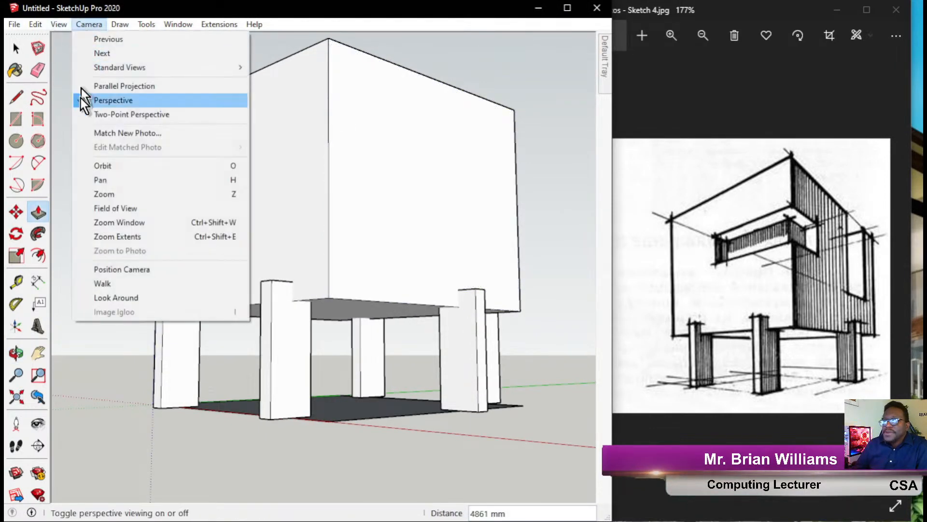
click(127, 210)
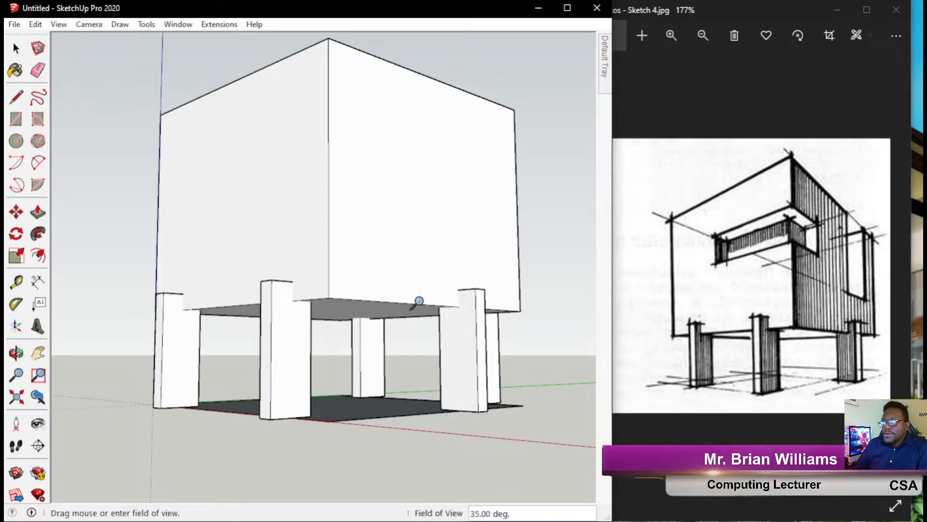
drag(416, 302, 335, 426)
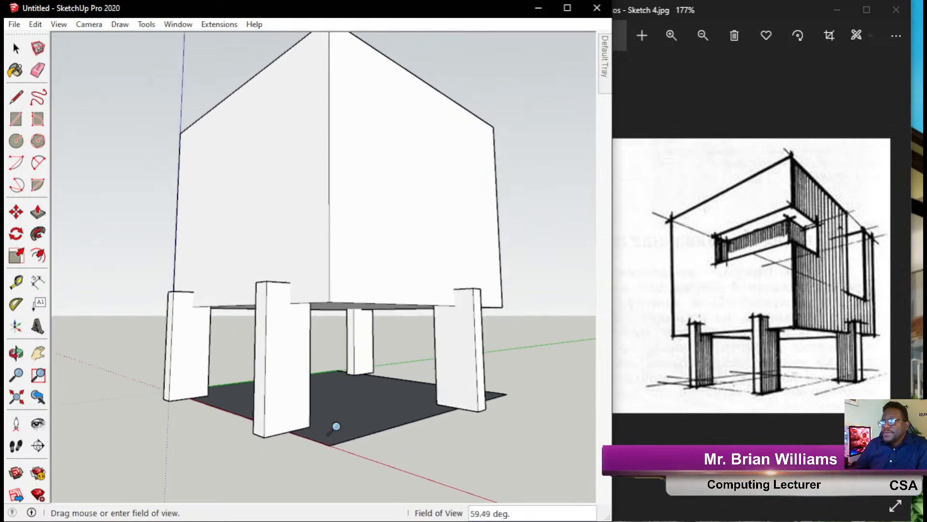
scroll(403, 356, down, 1)
shift+middle_drag(388, 301, 333, 279)
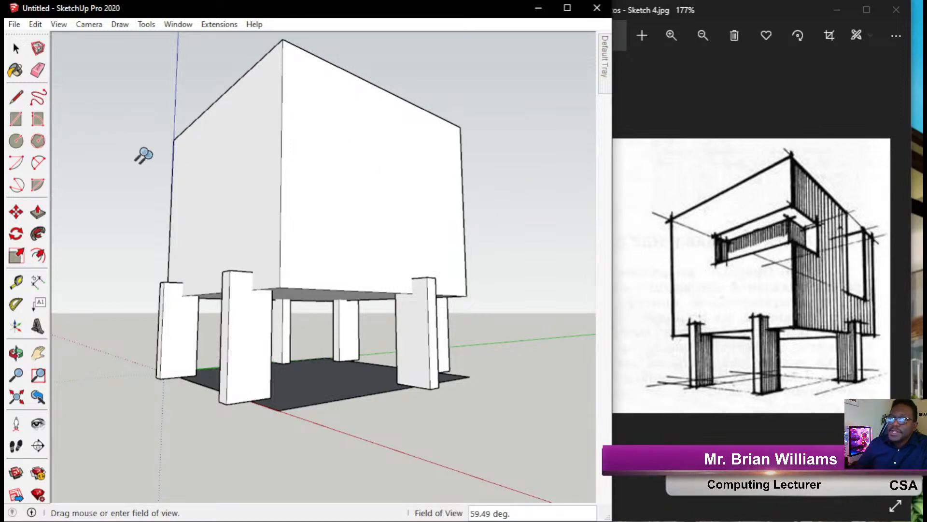
Outline the slot with lines on both faces at the box's upper front corner.
click(16, 96)
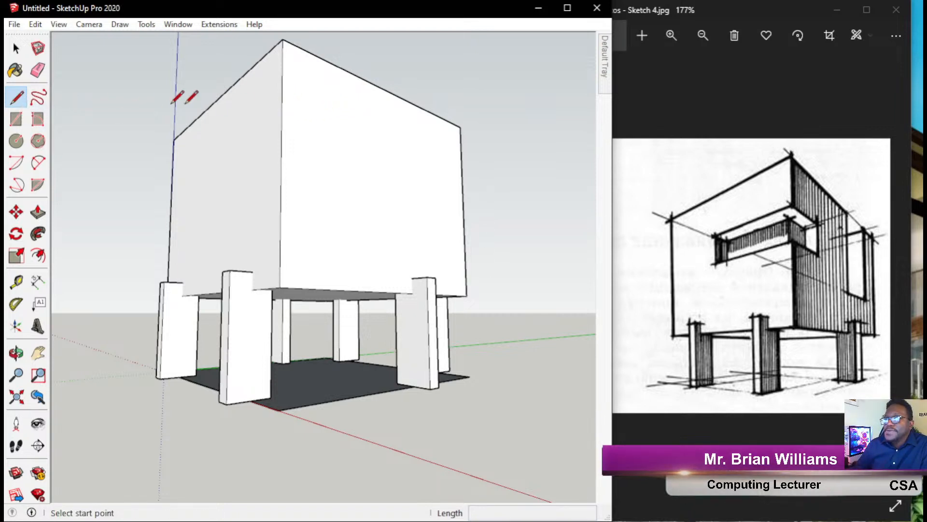
click(282, 103)
click(323, 118)
click(323, 159)
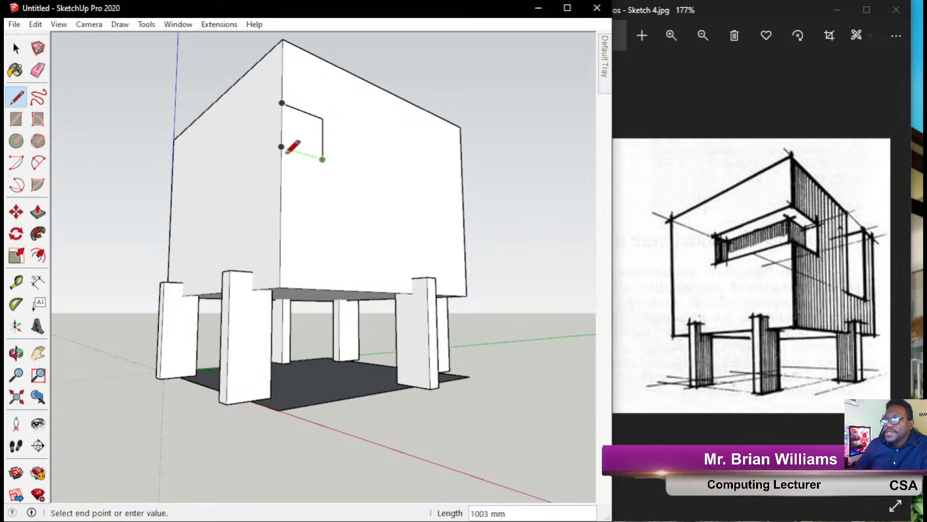
click(281, 147)
click(281, 103)
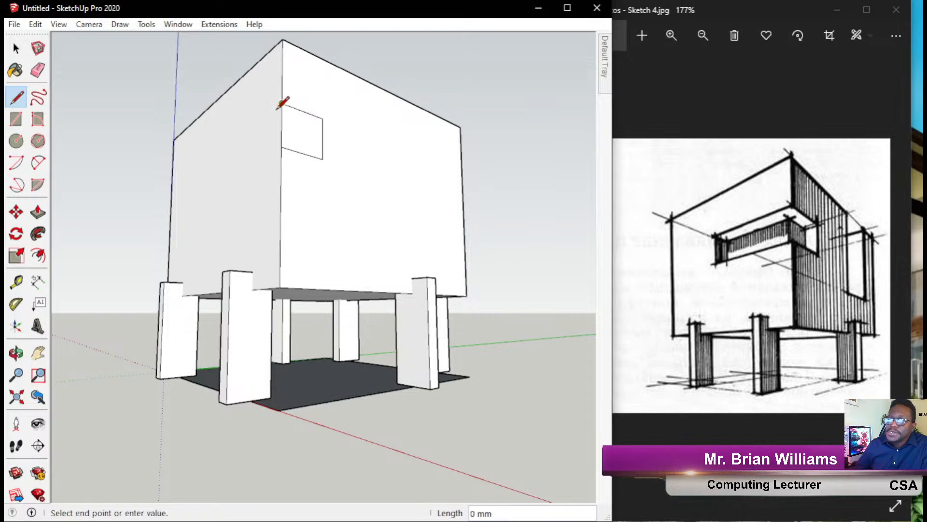
click(215, 185)
click(281, 147)
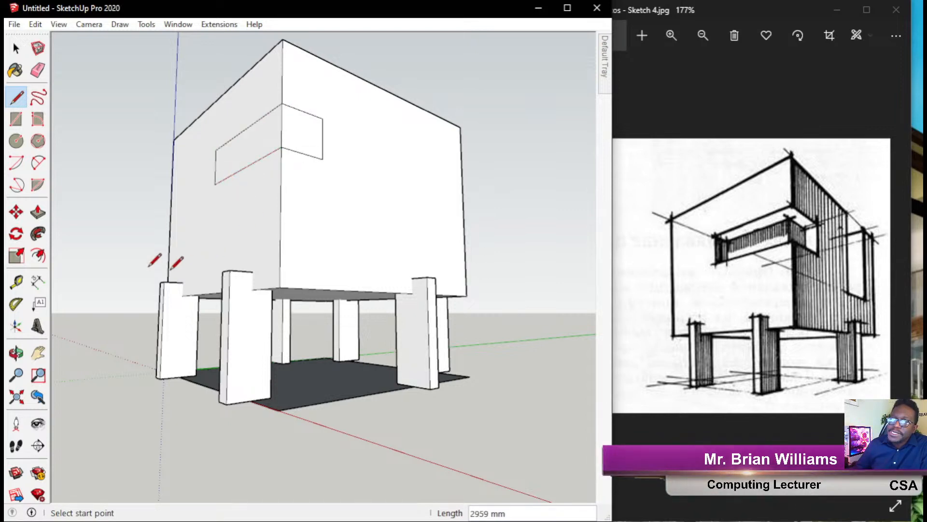
Push both slot faces into the box to recess the wrapping slot.
click(39, 213)
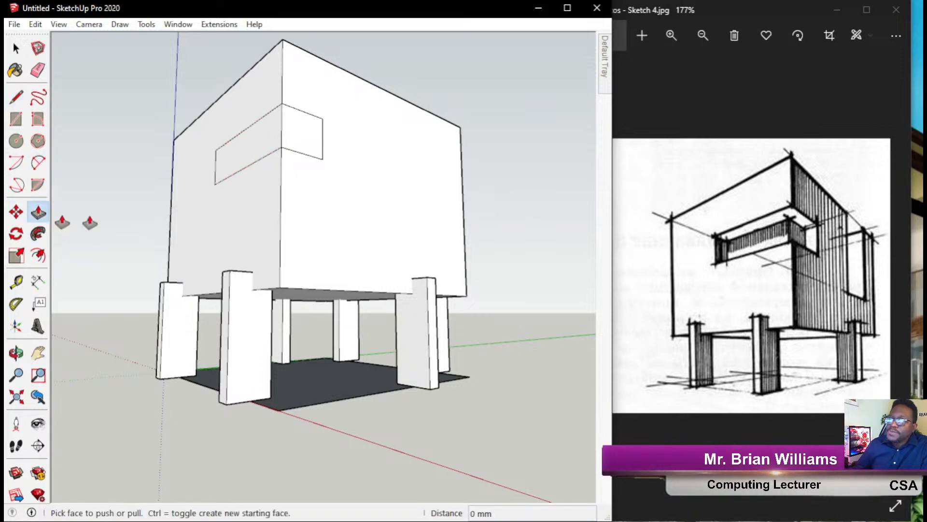
click(245, 151)
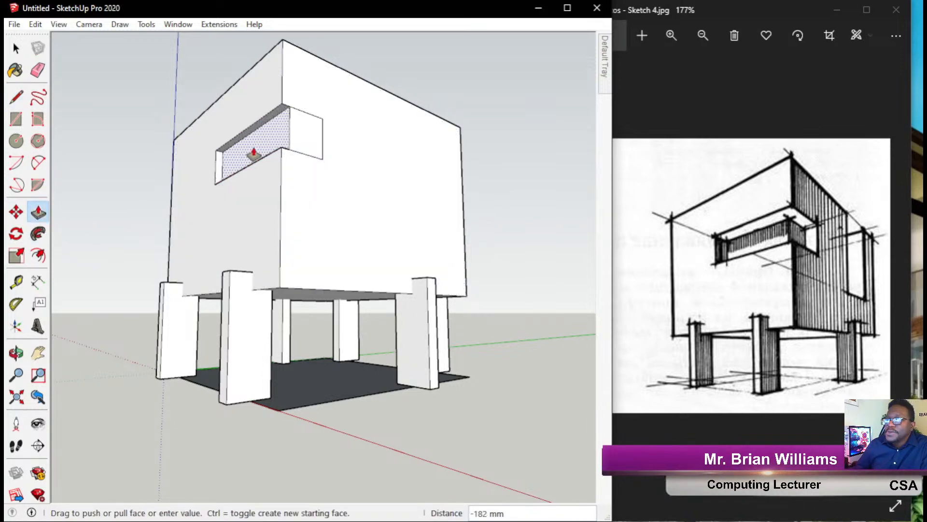
click(252, 153)
click(306, 137)
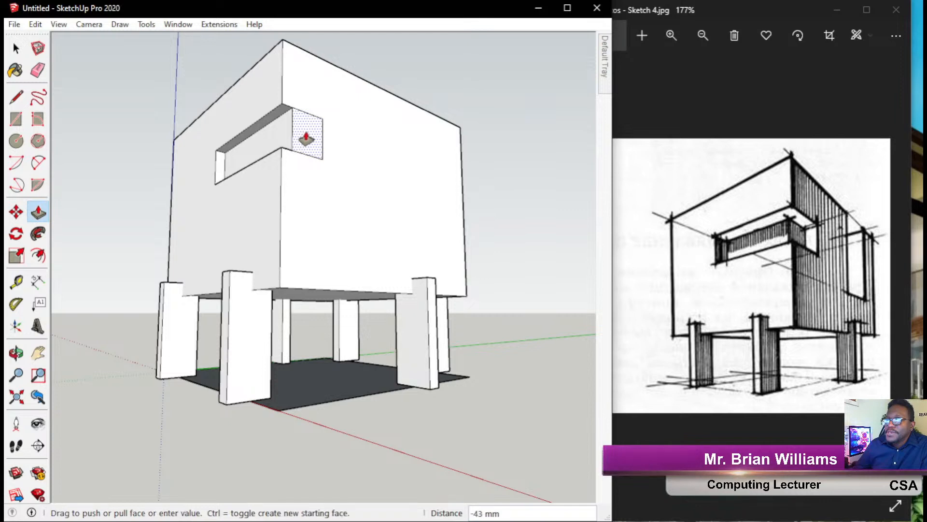
click(303, 155)
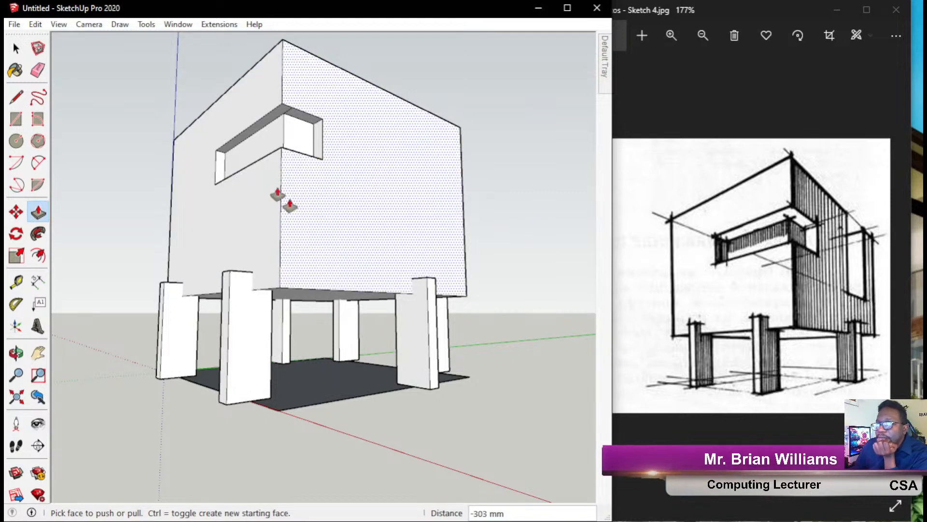
click(16, 119)
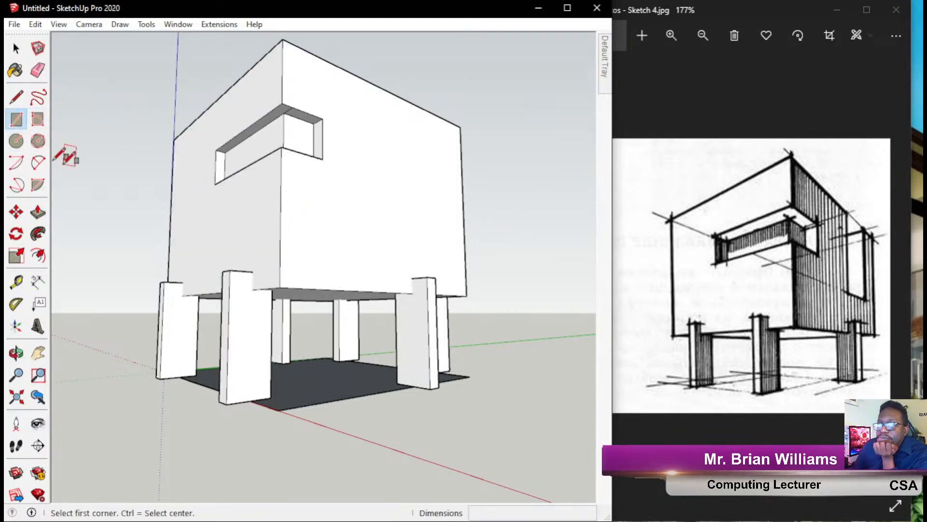
Draw a rectangle down from the right face's top edge and push it 1750 mm in.
click(450, 122)
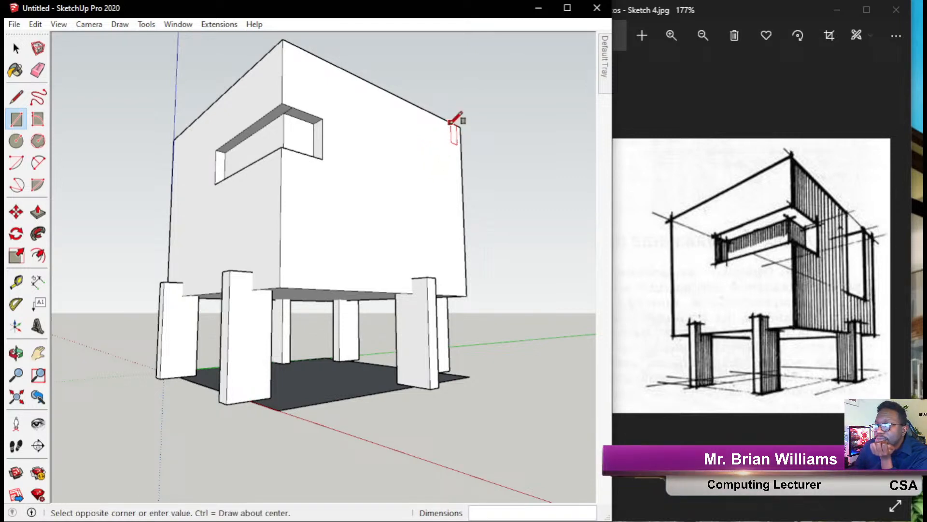
click(396, 236)
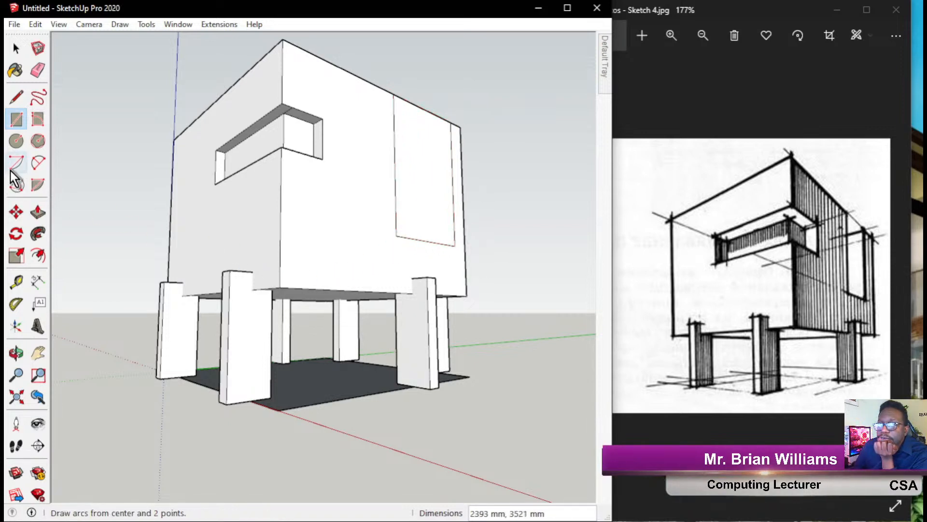
click(38, 211)
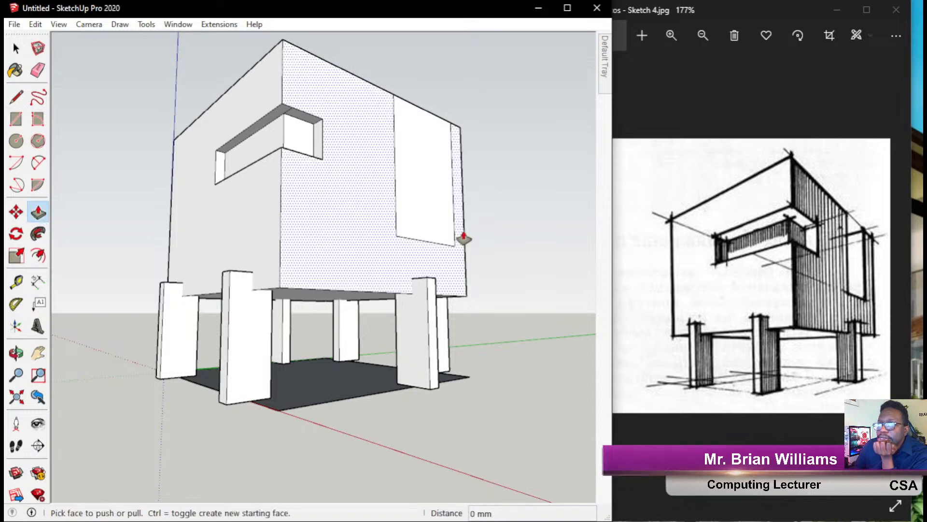
click(415, 213)
click(323, 207)
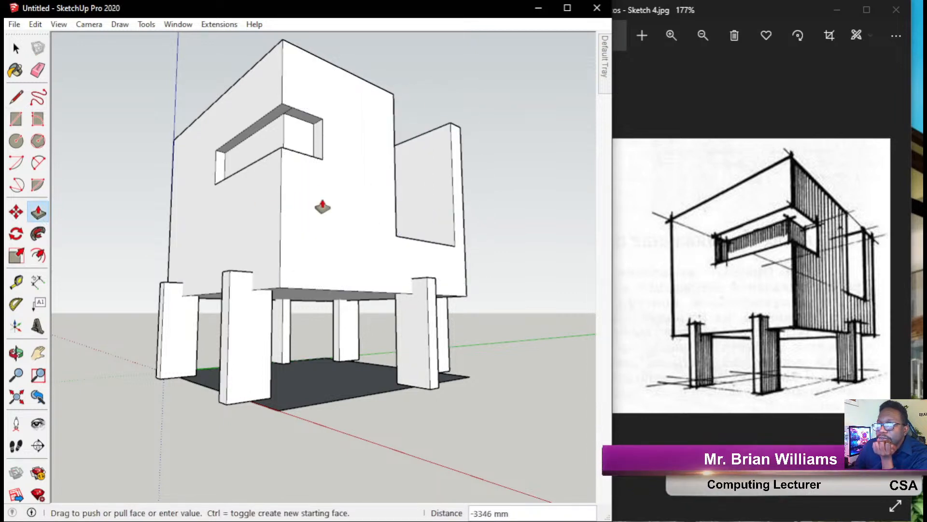
click(352, 181)
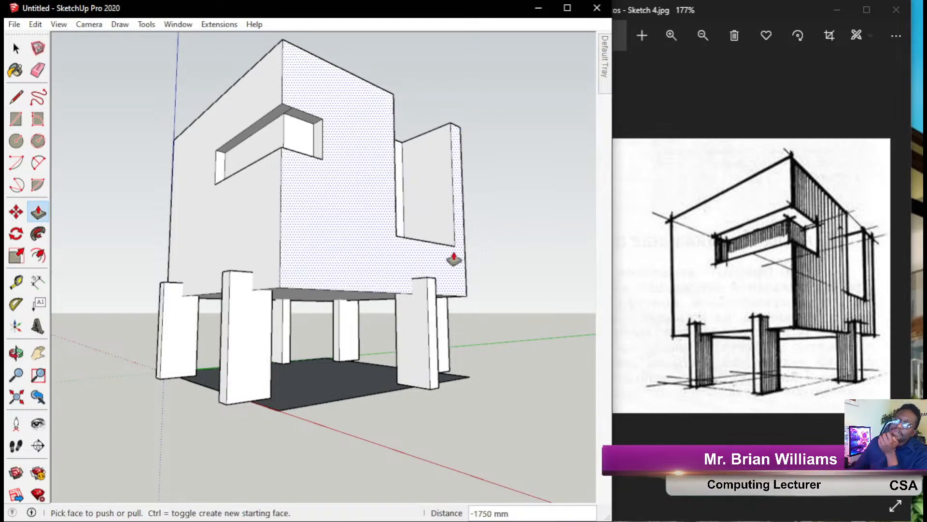
click(16, 48)
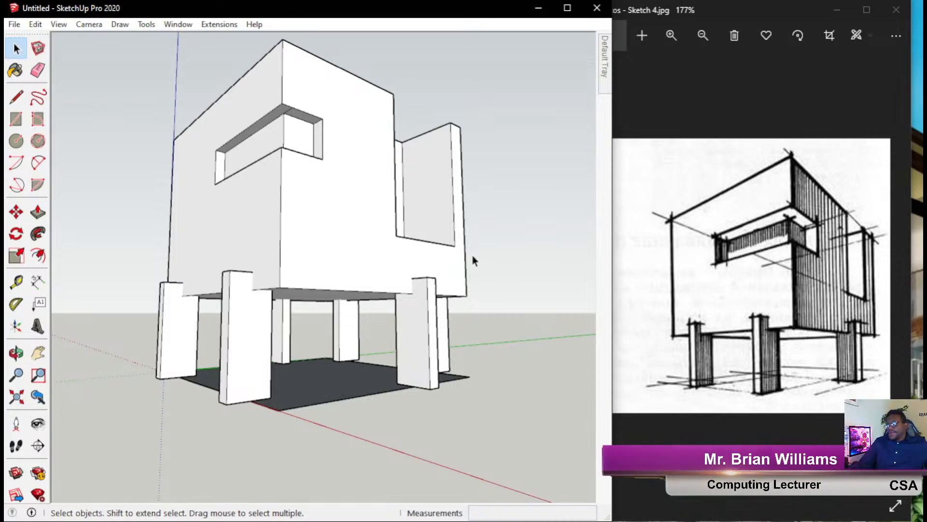
Orbit up over the roof and around to the other corner to see the window slot.
middle_drag(338, 180, 500, 333)
scroll(362, 284, down, 4)
middle_drag(274, 262, 784, 162)
middle_drag(380, 301, 155, 283)
scroll(372, 261, up, 3)
scroll(374, 267, up, 1)
mouse_move(374, 267)
middle_down()
mouse_move(346, 279)
mouse_move(367, 273)
middle_up()
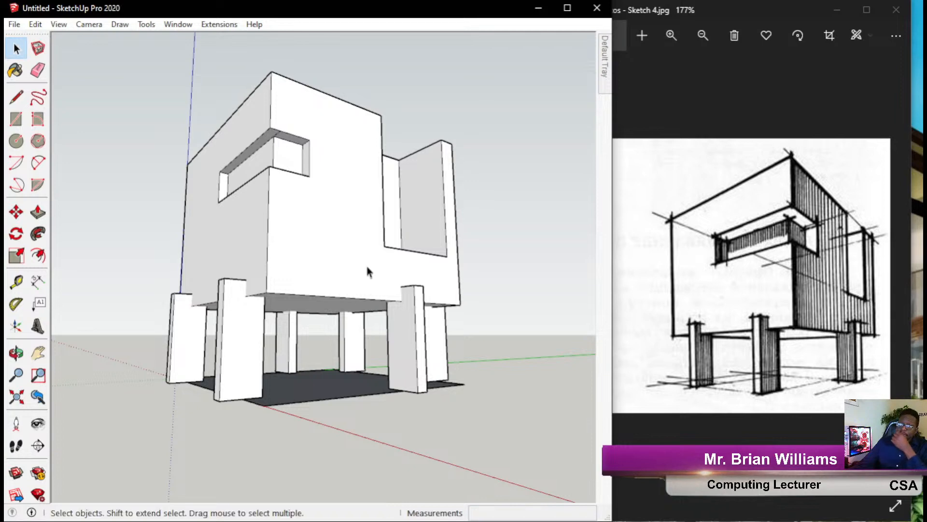
Orbit between top, low front and elevated corner views to inspect the slot and bay cut-outs.
middle_drag(370, 199, 37, 445)
scroll(343, 318, down, 3)
middle_drag(343, 316, 428, 232)
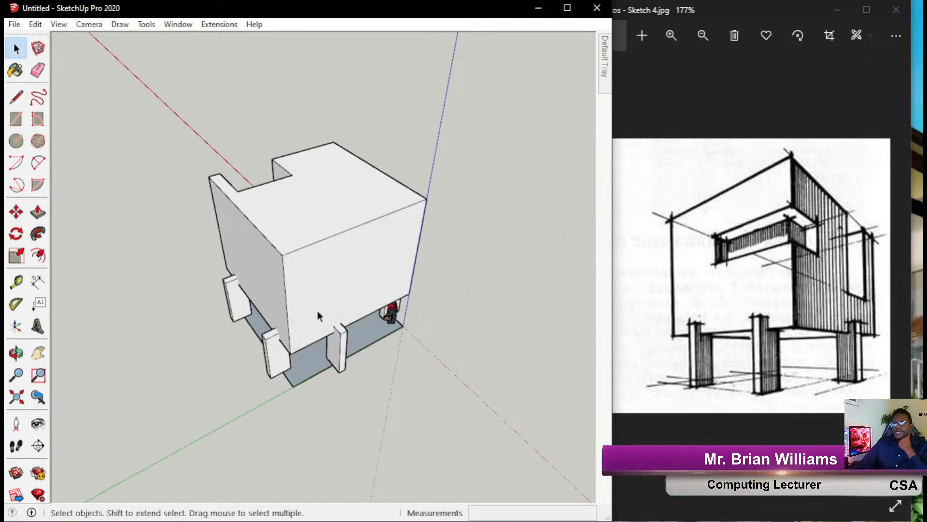
middle_drag(385, 296, 61, 208)
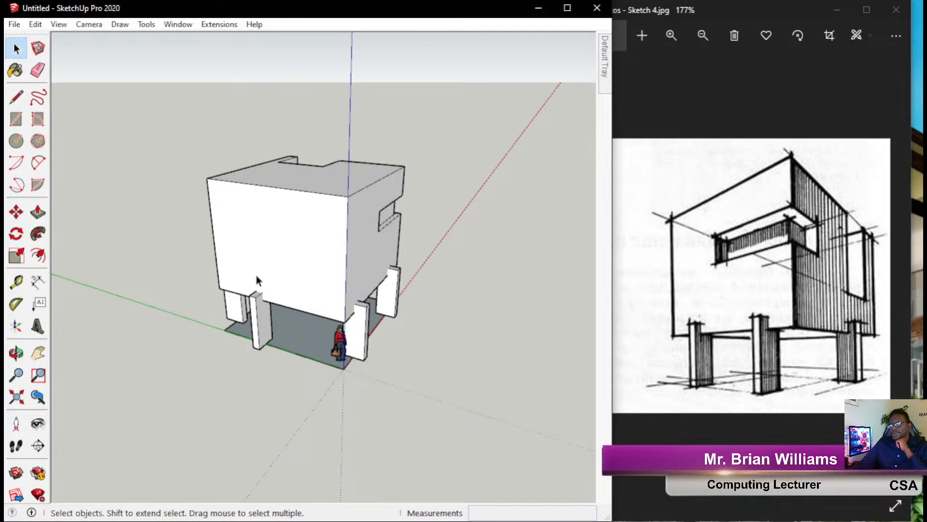
middle_drag(264, 226, 430, 149)
middle_drag(320, 208, 341, 284)
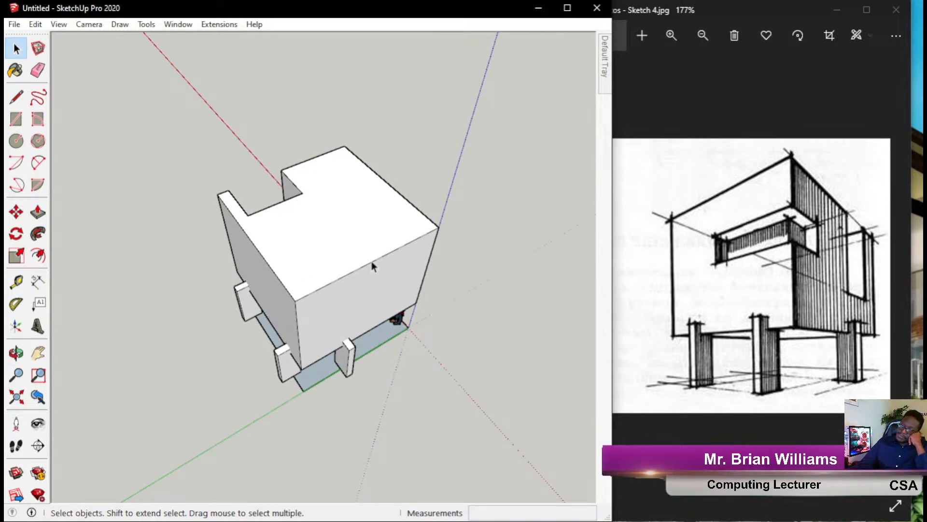
middle_drag(335, 262, 257, 217)
mouse_move(409, 259)
middle_down()
mouse_move(265, 232)
mouse_move(228, 257)
mouse_move(313, 215)
middle_up()
mouse_move(220, 219)
middle_down()
mouse_move(222, 278)
mouse_move(607, 276)
mouse_move(349, 304)
mouse_move(376, 170)
mouse_move(376, 238)
middle_up()
Draw pink arrows at the sketch's left wall and top edge and at the box's two front faces.
click(6, 178)
mouse_move(696, 152)
mouse_down()
mouse_move(645, 209)
mouse_move(668, 255)
mouse_move(658, 259)
mouse_move(661, 237)
mouse_up()
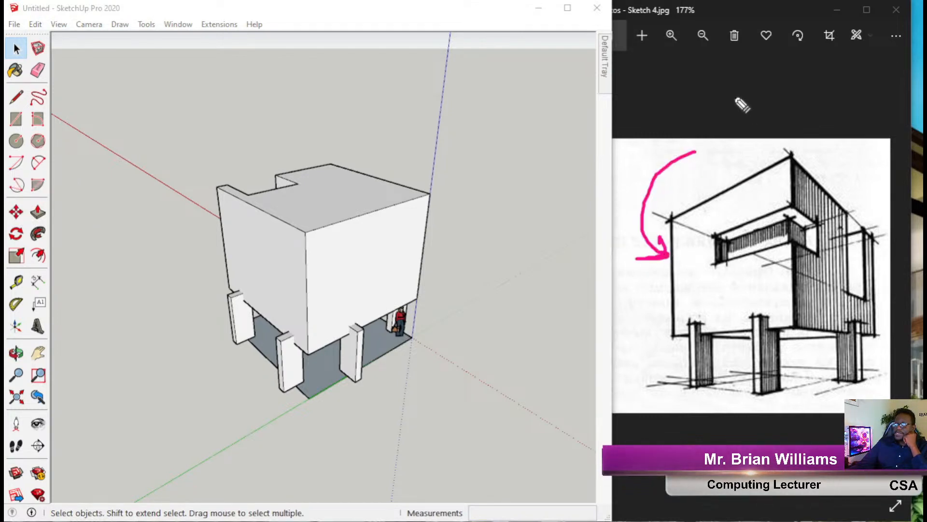
drag(729, 138, 762, 175)
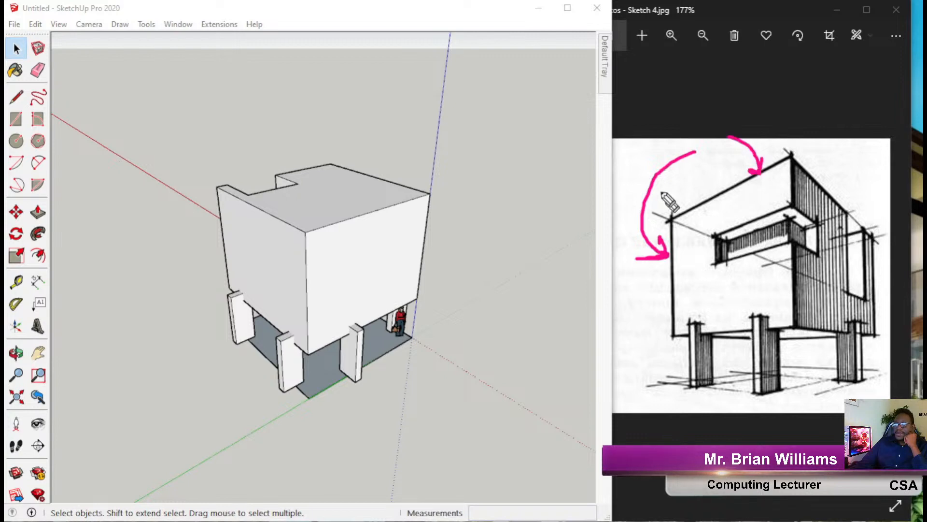
mouse_move(519, 265)
mouse_down()
mouse_move(378, 263)
mouse_move(429, 259)
mouse_up()
drag(172, 325, 318, 271)
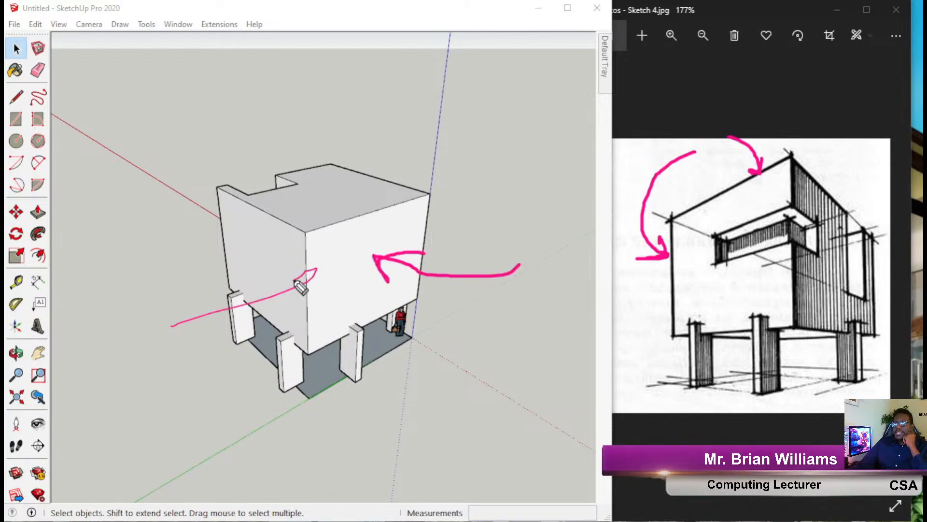
drag(142, 332, 273, 288)
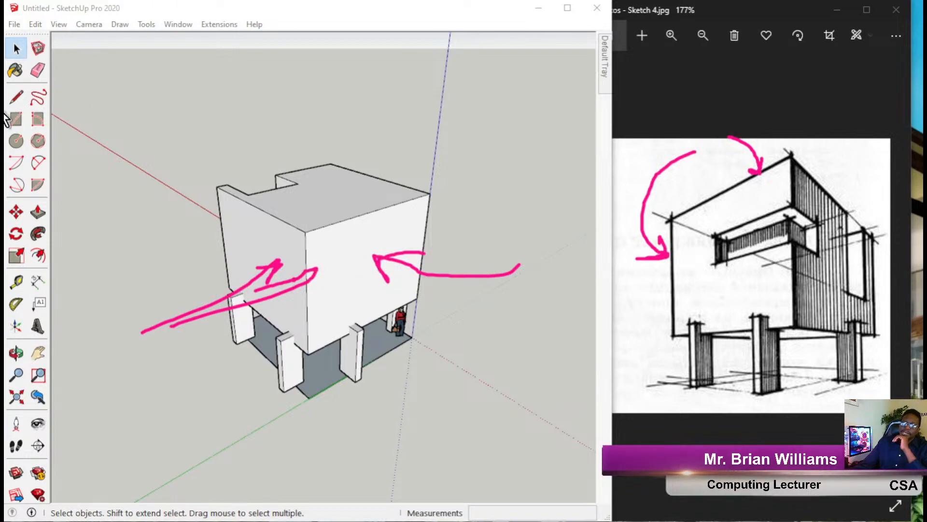
middle_drag(405, 197, 270, 217)
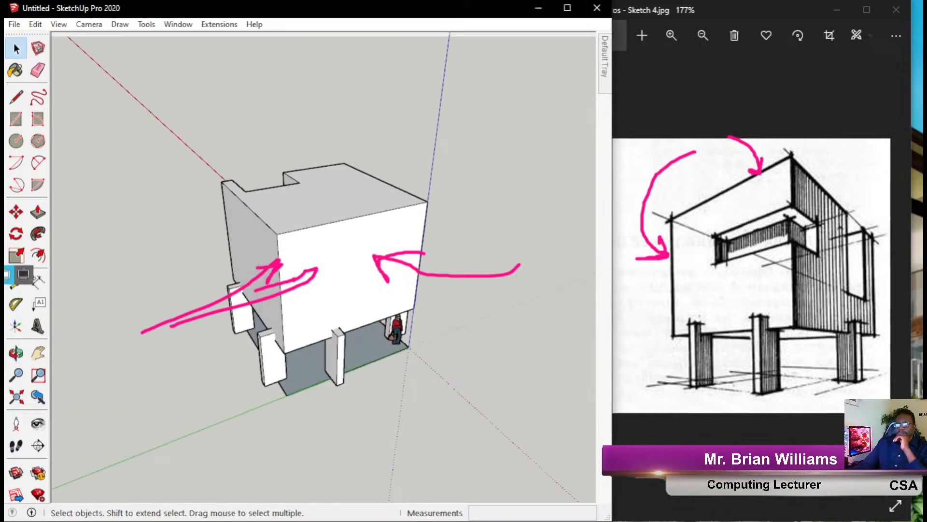
Clear the pink annotations and orbit around until the open corner bay faces the viewer.
click(7, 275)
click(8, 275)
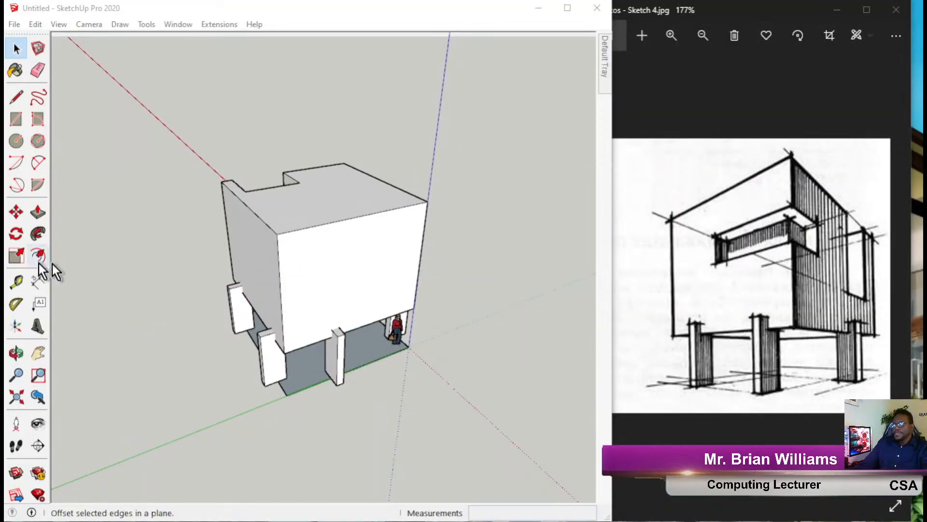
middle_drag(399, 220, 97, 73)
mouse_move(406, 228)
middle_down()
mouse_move(99, 187)
mouse_move(80, 174)
middle_up()
scroll(419, 225, up, 3)
scroll(239, 214, up, 4)
middle_drag(307, 209, 280, 137)
scroll(302, 209, down, 4)
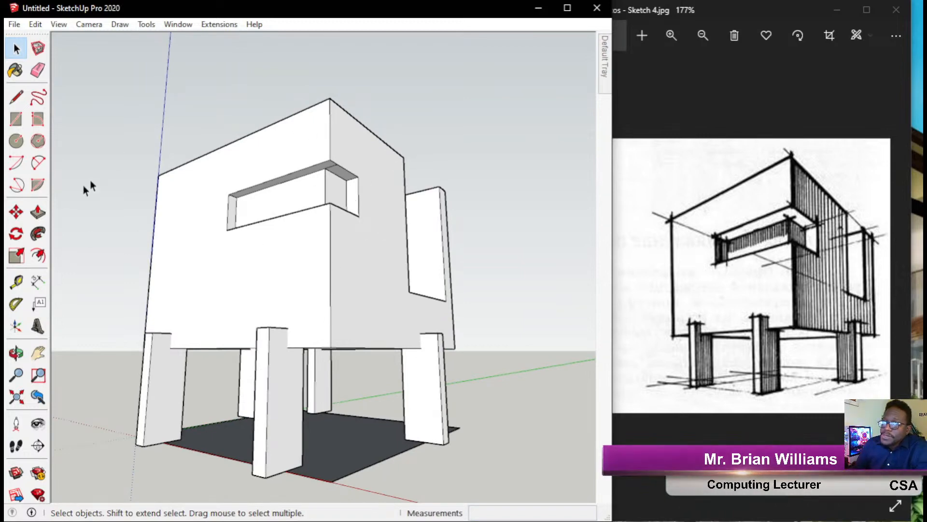
mouse_move(390, 170)
middle_down()
mouse_move(335, 190)
mouse_move(311, 219)
mouse_move(306, 269)
mouse_move(321, 243)
middle_up()
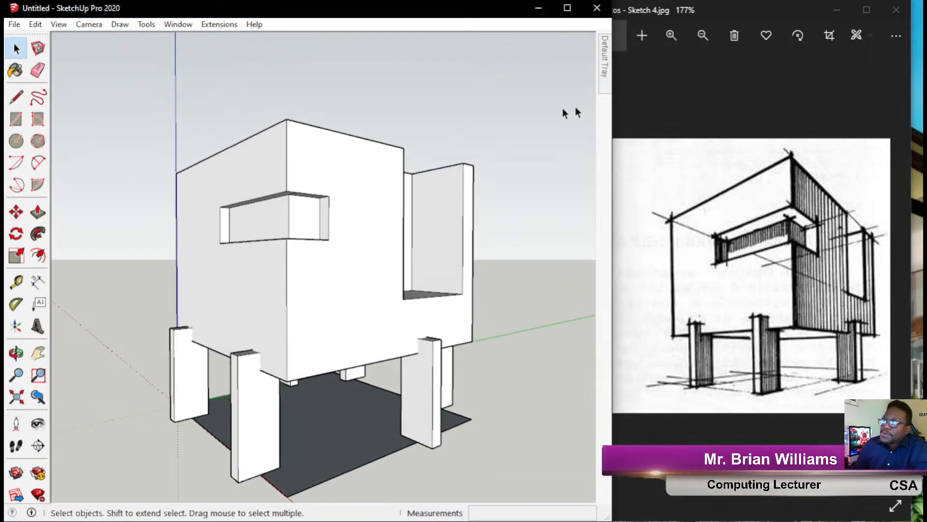
Widen the SketchUp window over the photo viewer, pin the Default Tray, and collapse Shadows and Entity Info.
mouse_move(607, 77)
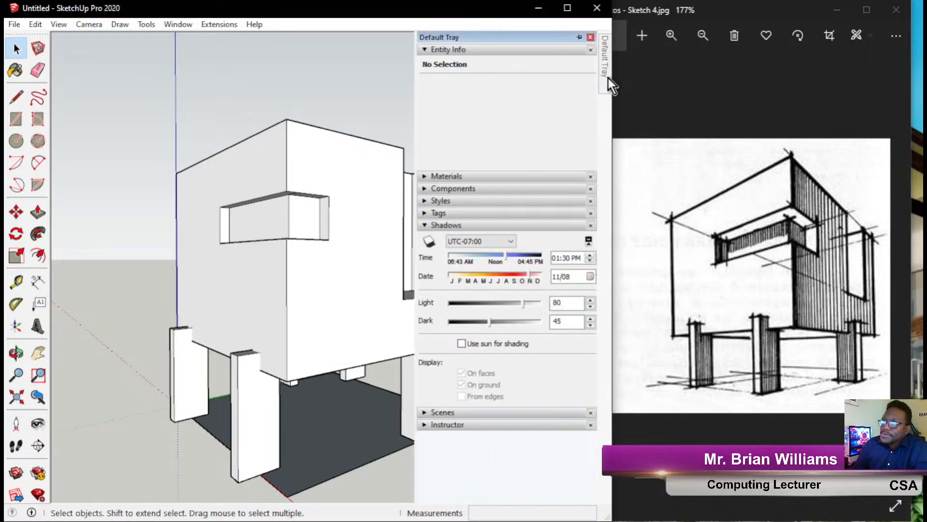
drag(612, 123, 910, 124)
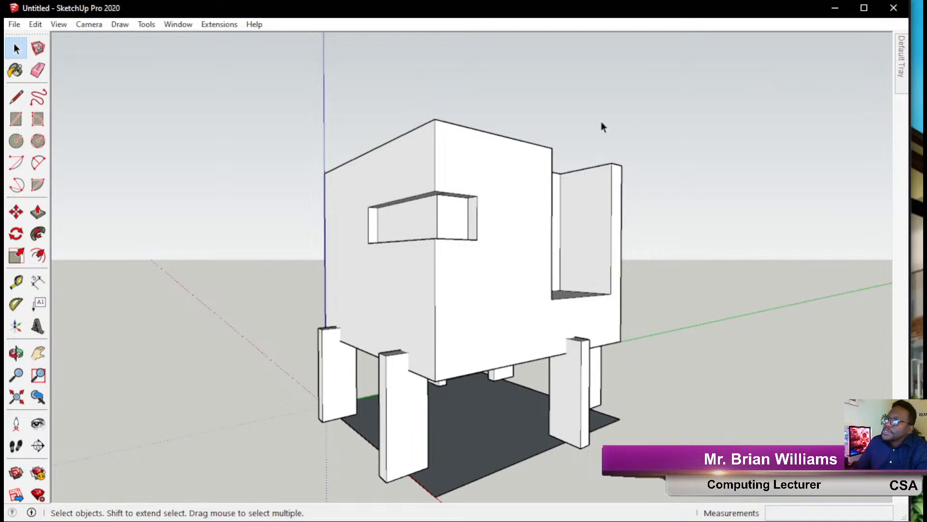
mouse_move(901, 54)
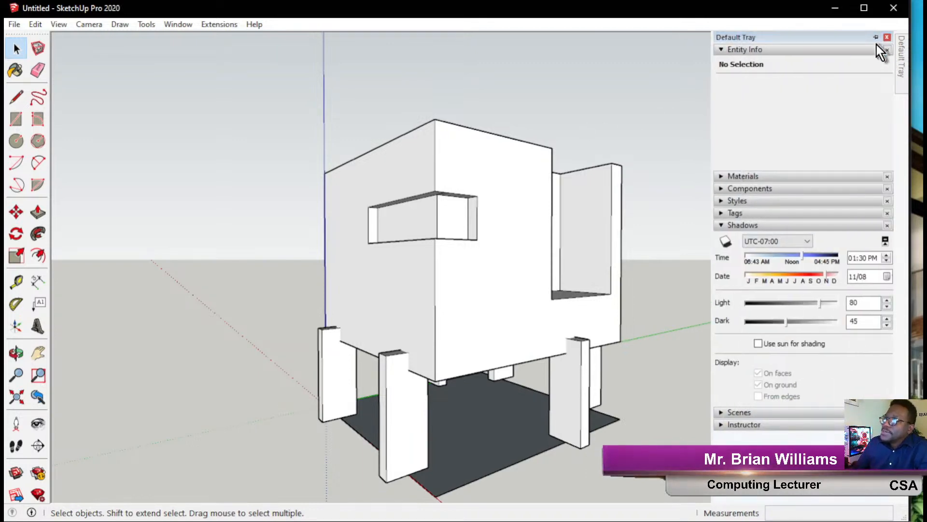
click(876, 38)
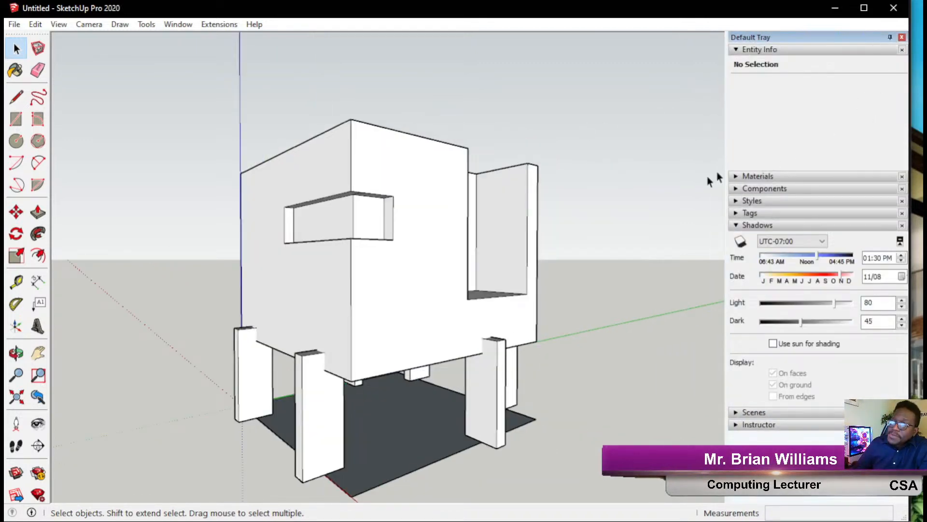
click(753, 225)
click(756, 50)
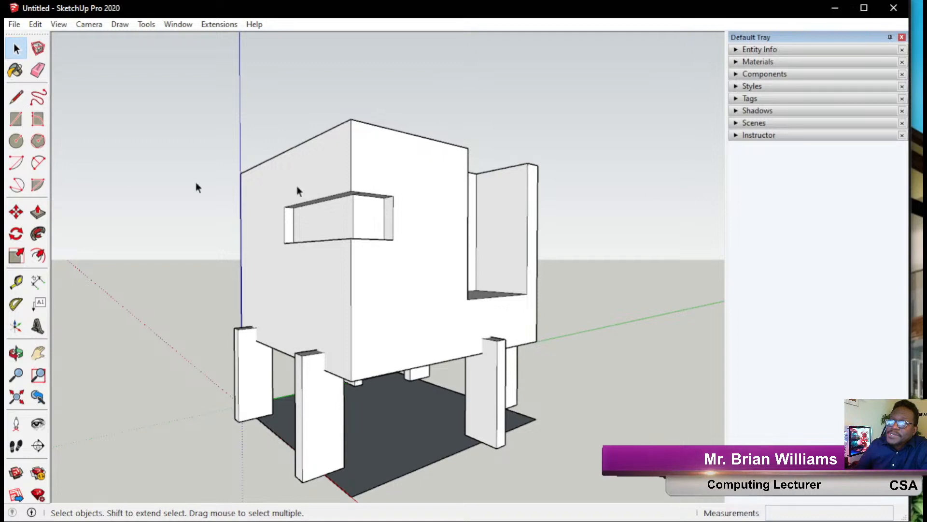
Mark the tray's panel headings with pink arrows, clear them, then expand Entity Info.
click(7, 159)
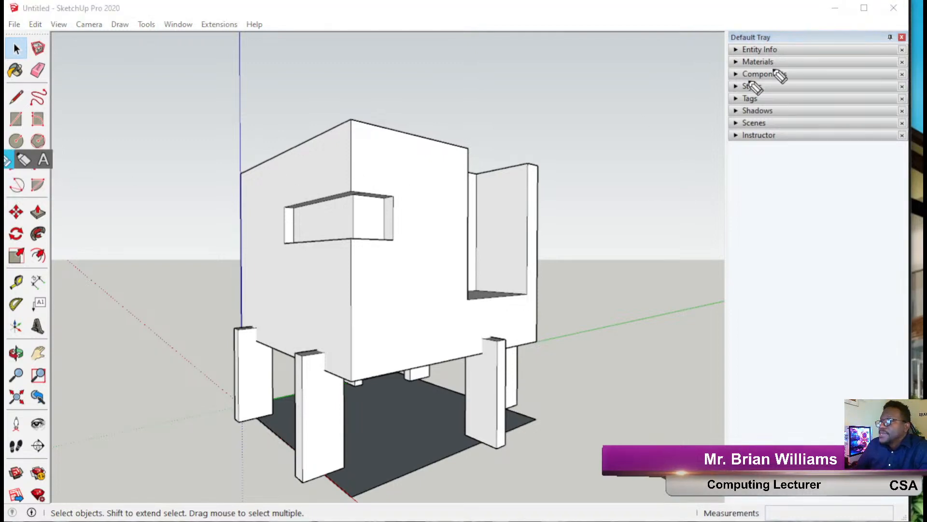
mouse_move(585, 56)
mouse_down()
mouse_move(707, 52)
mouse_move(704, 61)
mouse_up()
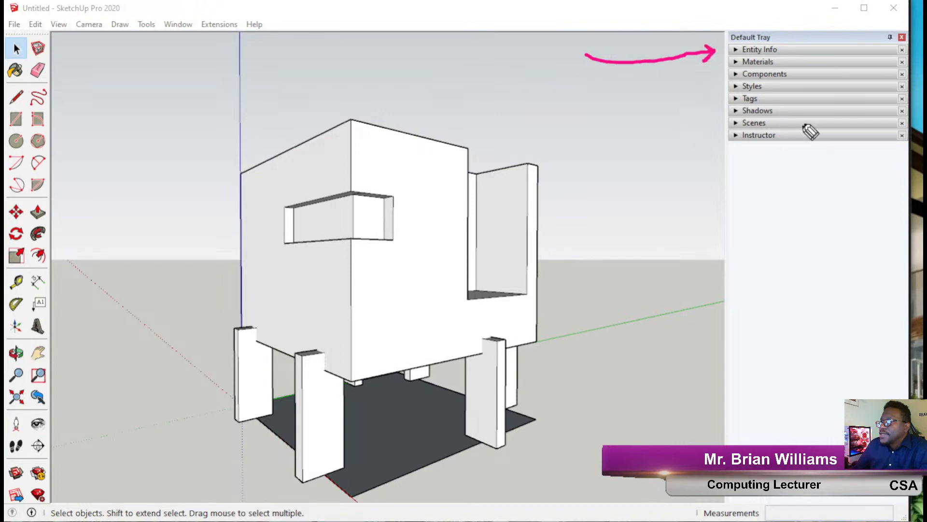
mouse_move(816, 60)
mouse_down()
mouse_move(782, 62)
mouse_move(794, 74)
mouse_move(743, 87)
mouse_up()
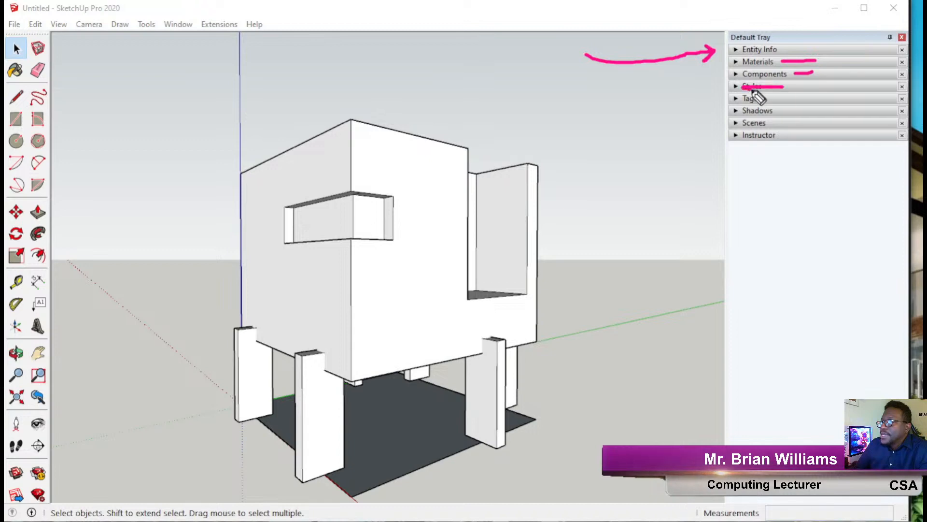
drag(809, 101, 749, 96)
drag(804, 111, 790, 111)
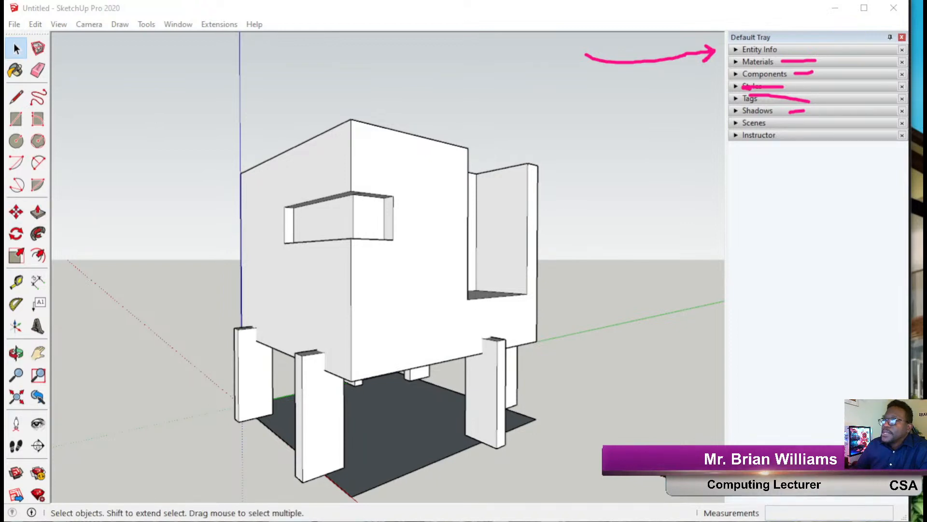
click(4, 263)
click(746, 50)
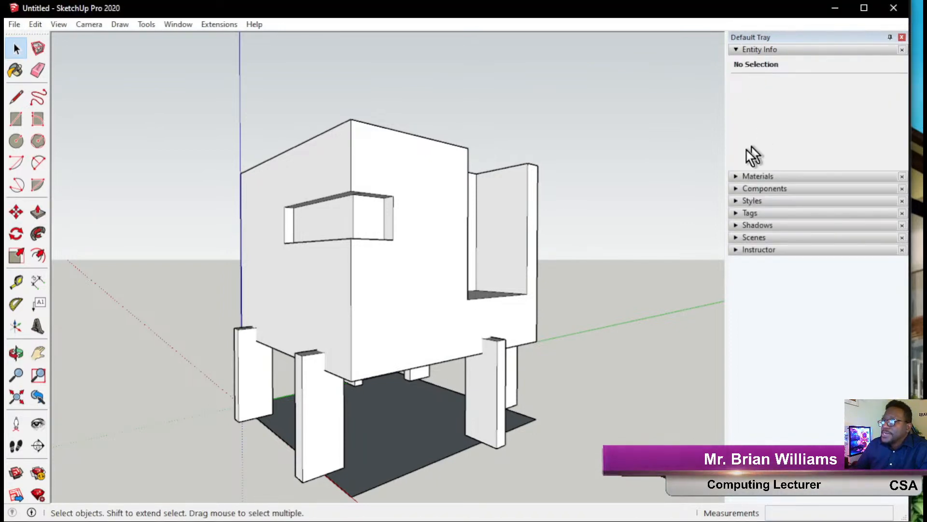
Read the areas of the box's front and left faces and the ground face: 20.38, 27.1 and 37.3 m².
click(452, 219)
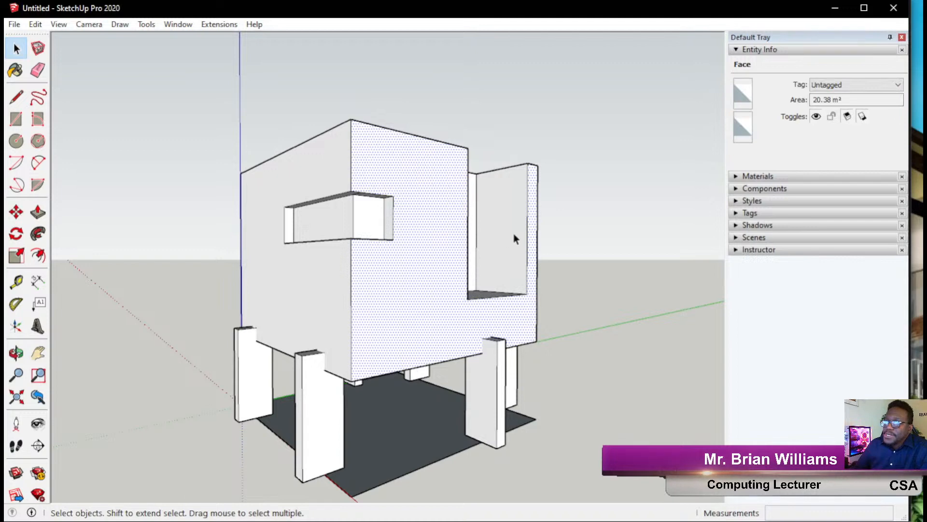
click(335, 153)
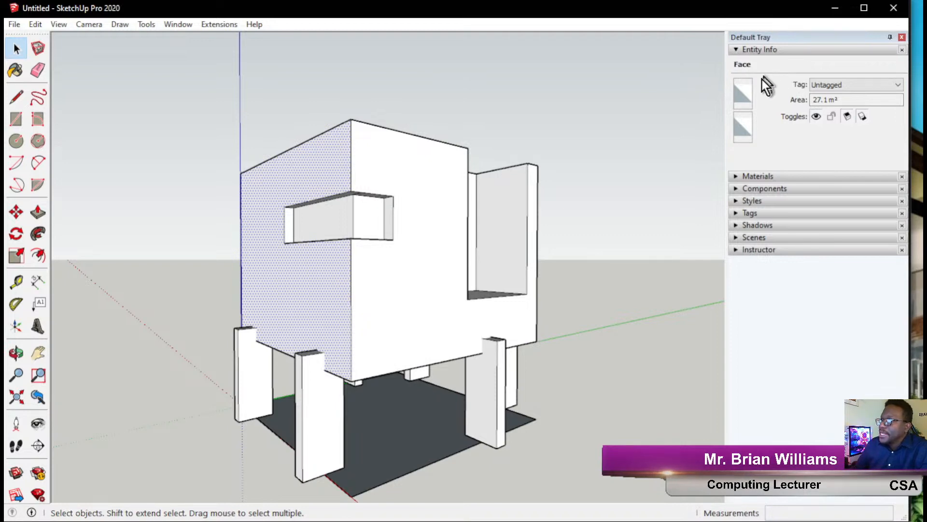
drag(843, 100, 792, 106)
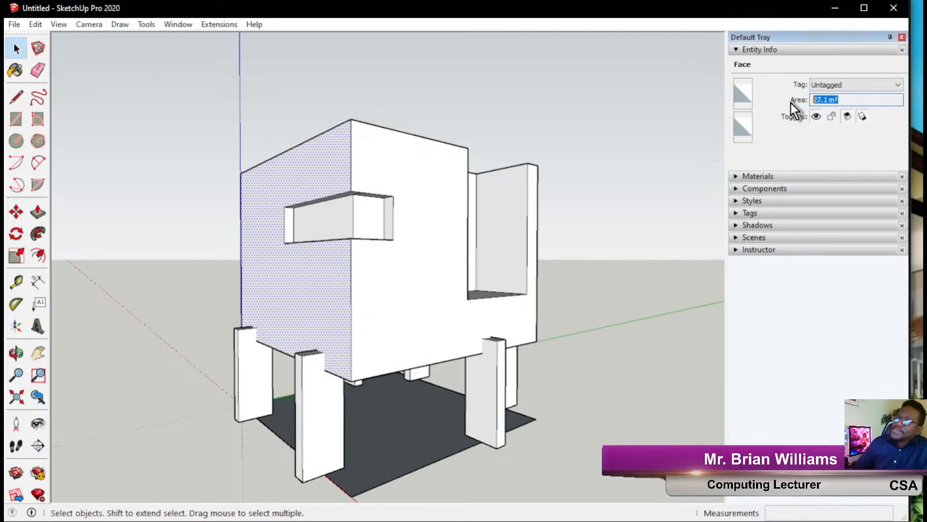
click(608, 137)
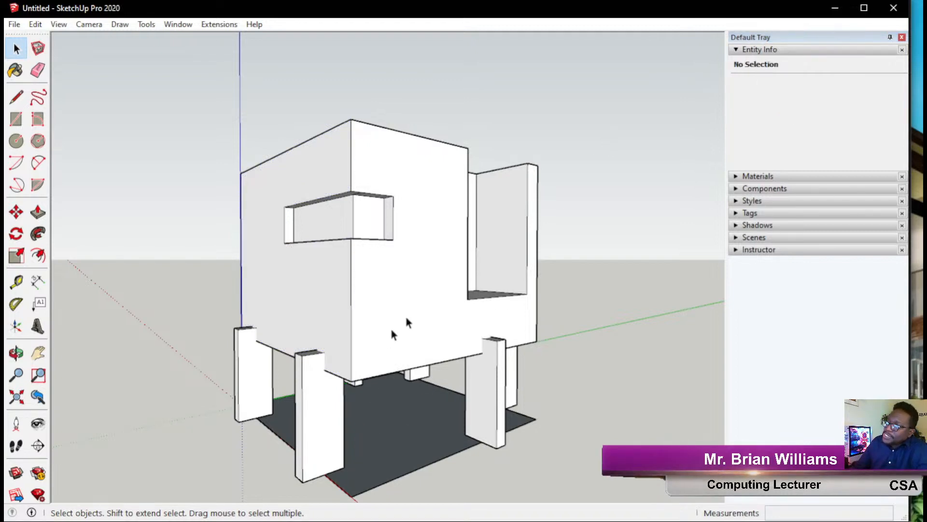
middle_drag(487, 339, 483, 358)
click(394, 452)
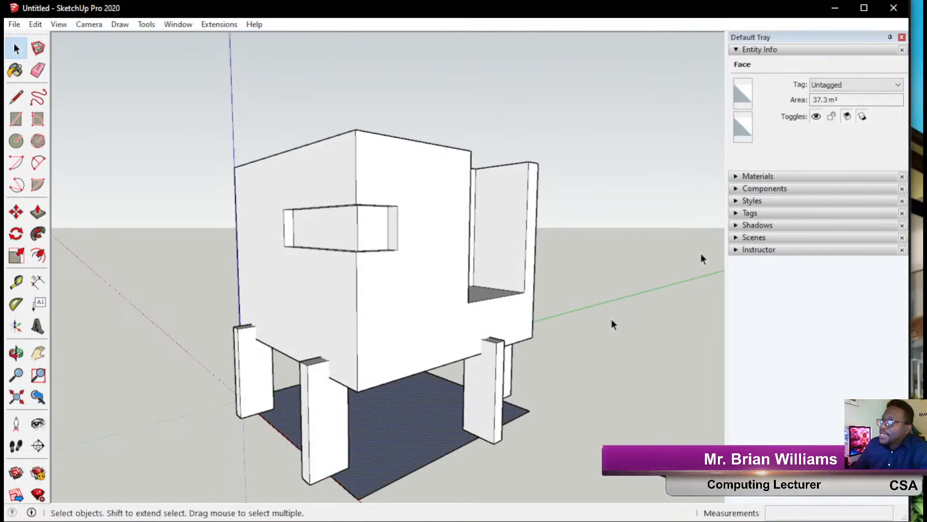
click(824, 100)
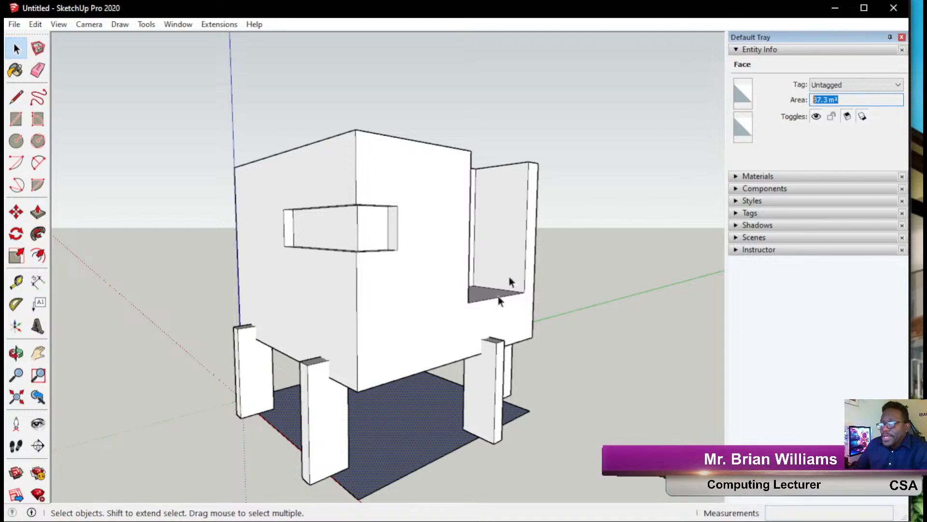
From a higher three-quarter view, read the top roof edge's length, about 3235 mm.
middle_drag(466, 327, 539, 327)
middle_drag(434, 342, 391, 390)
middle_drag(621, 252, 461, 319)
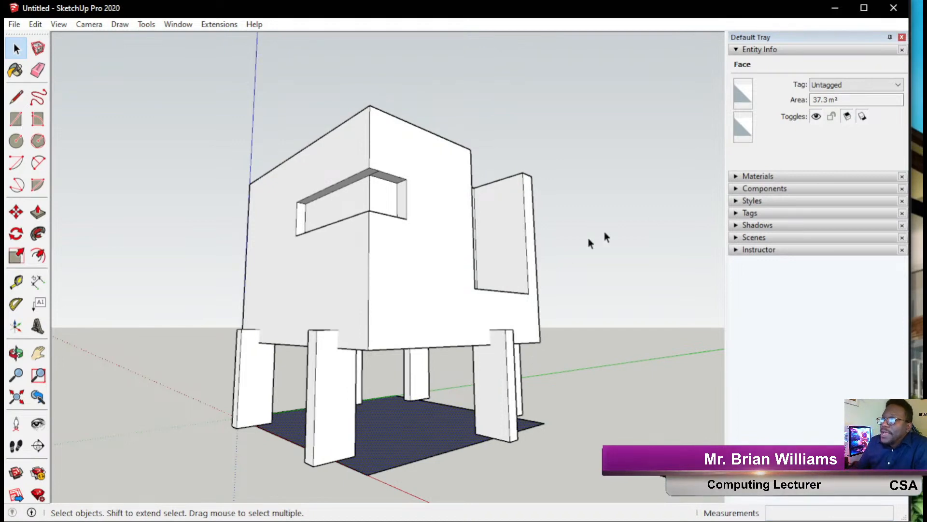
click(396, 118)
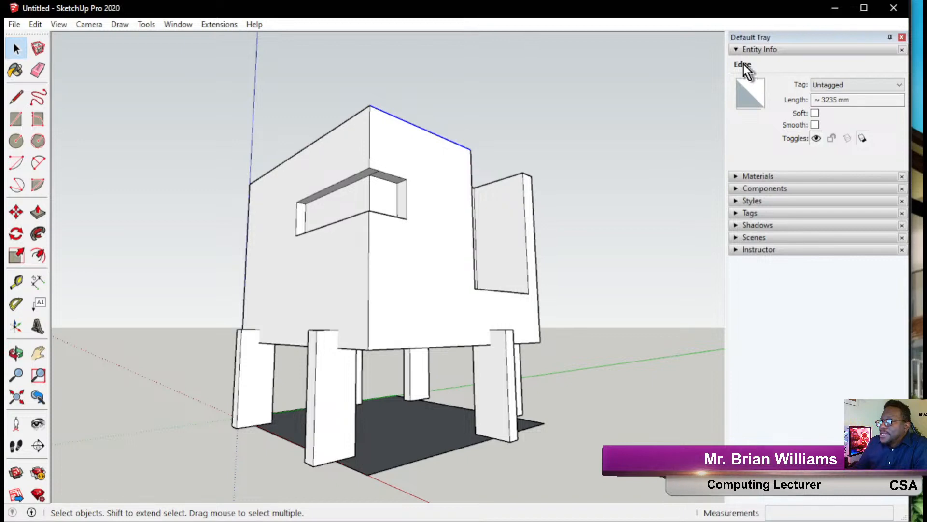
click(821, 100)
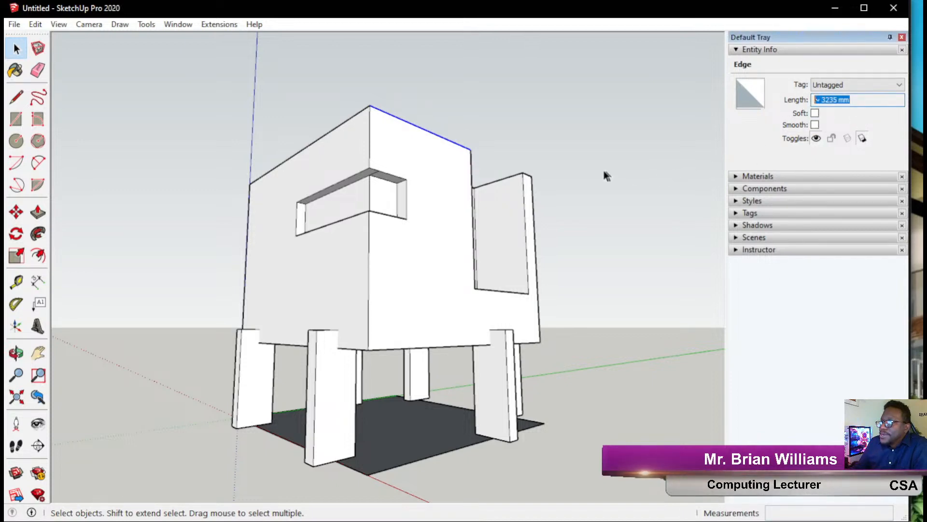
click(540, 131)
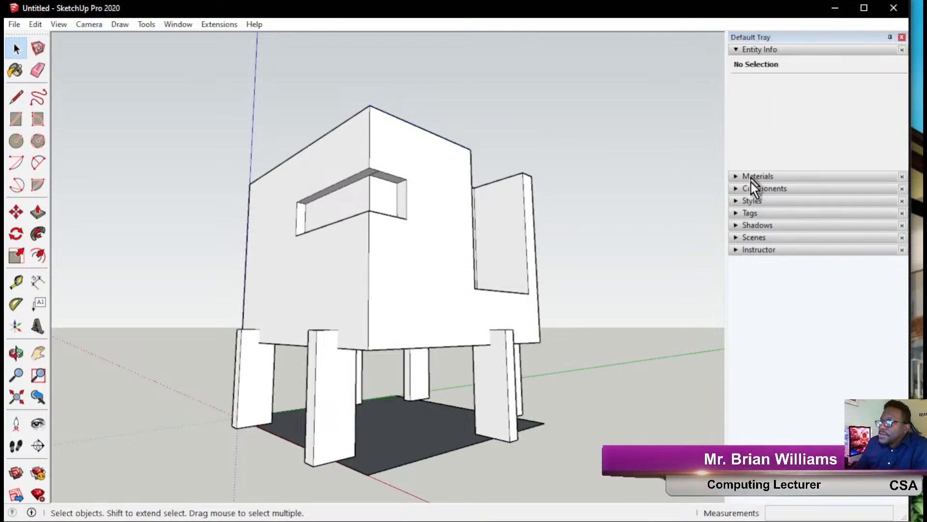
Expand the Shadows panel and switch shadows on for the model.
click(758, 226)
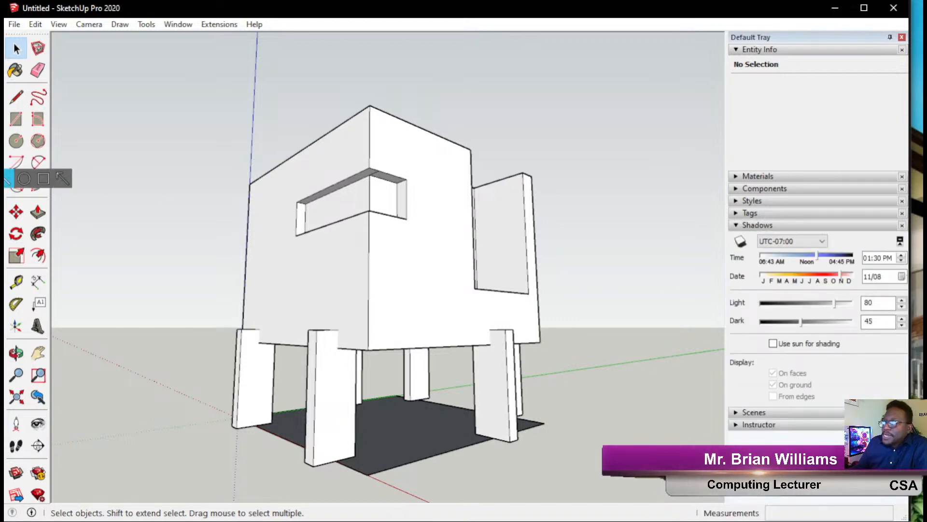
mouse_move(750, 229)
mouse_down()
mouse_move(729, 261)
mouse_move(747, 245)
mouse_up()
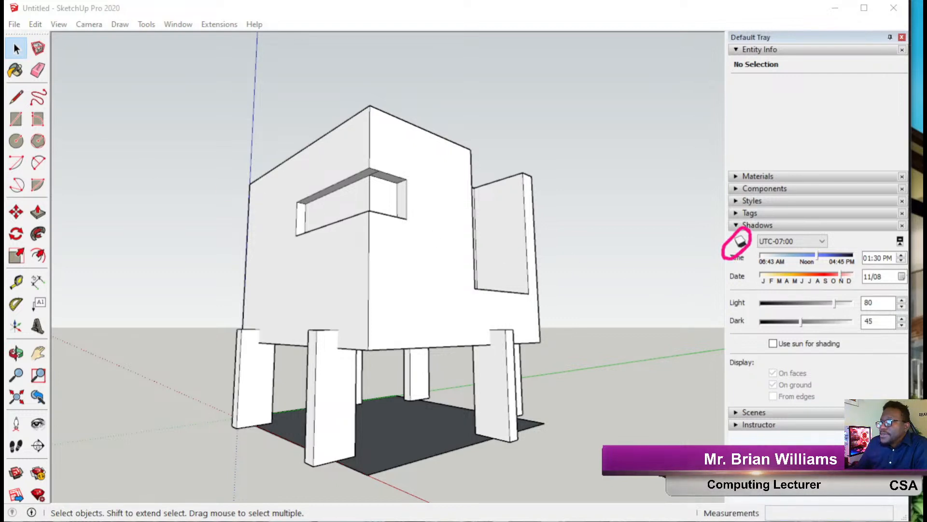
click(743, 242)
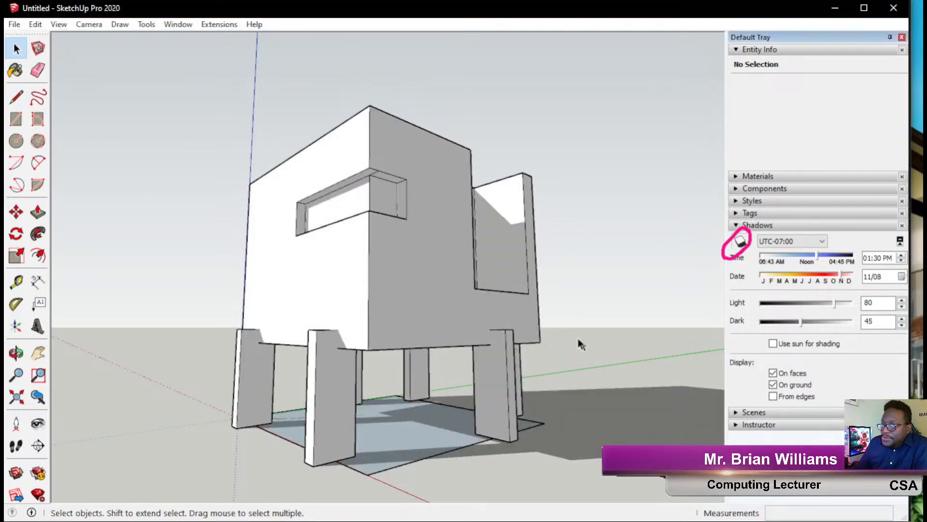
middle_drag(588, 313, 359, 368)
scroll(355, 347, down, 3)
middle_drag(358, 346, 628, 317)
Set the sun time to 09:37 AM and the date to 09/07.
drag(821, 256, 835, 282)
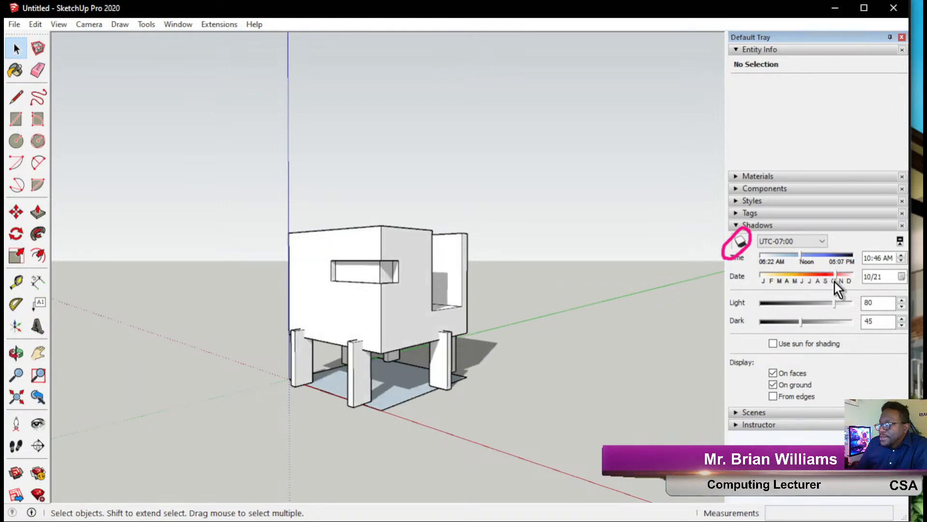
middle_drag(599, 300, 416, 347)
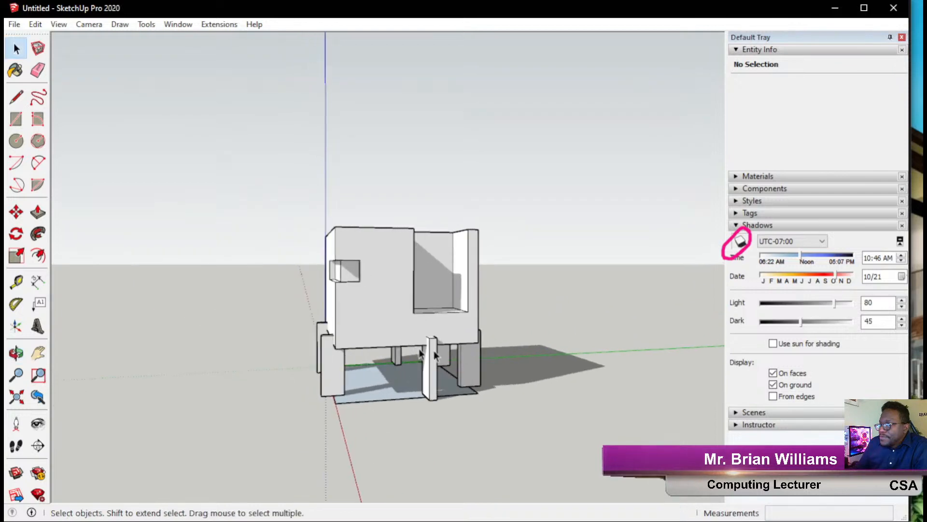
scroll(453, 350, up, 2)
drag(799, 257, 824, 286)
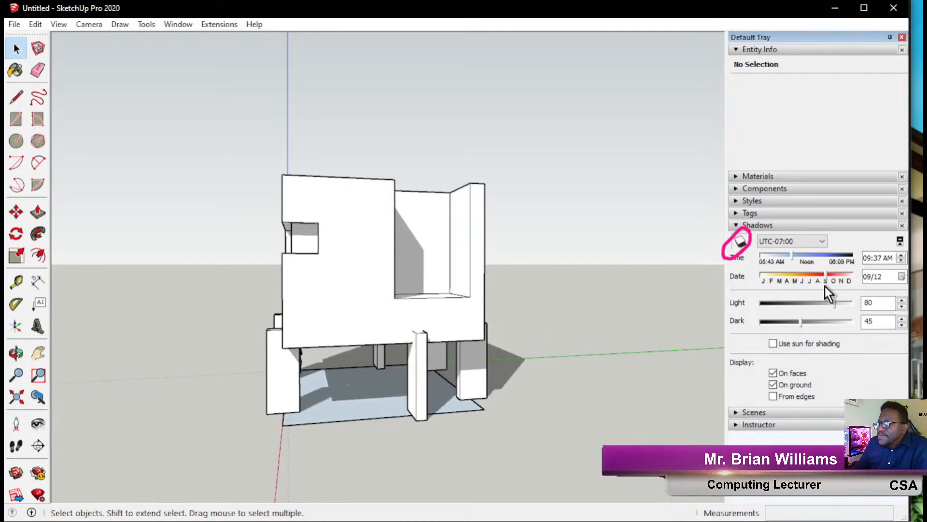
middle_drag(422, 387, 494, 412)
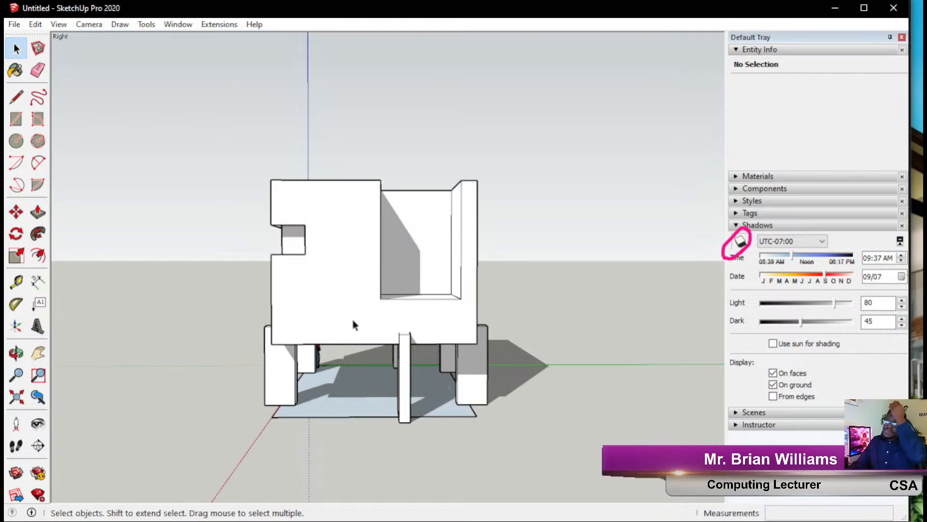
middle_drag(353, 337, 605, 355)
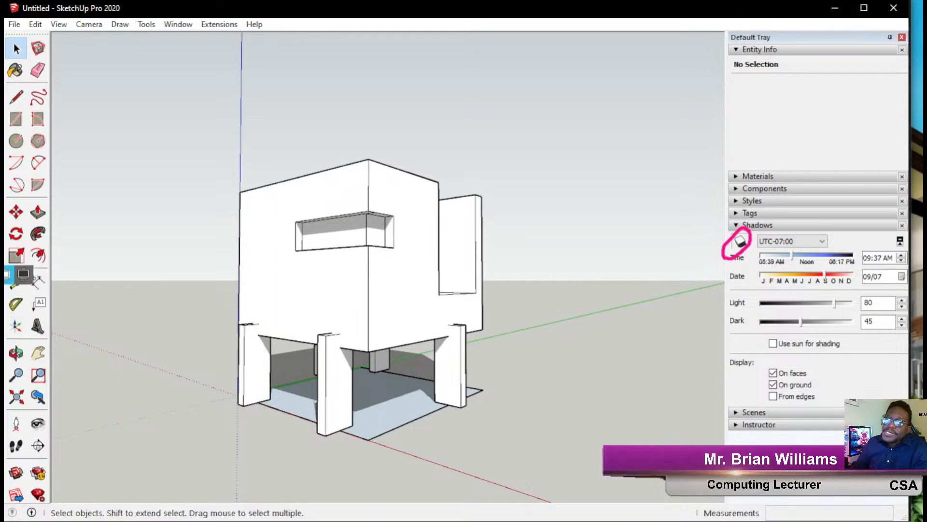
click(23, 275)
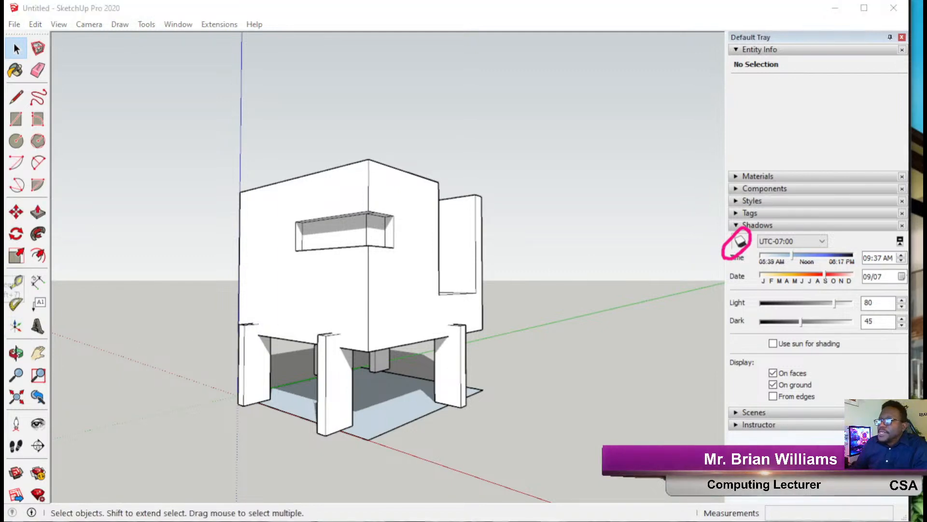
Expand the Materials panel, add pink notes at the paint tool, and open the collection dropdown.
click(756, 226)
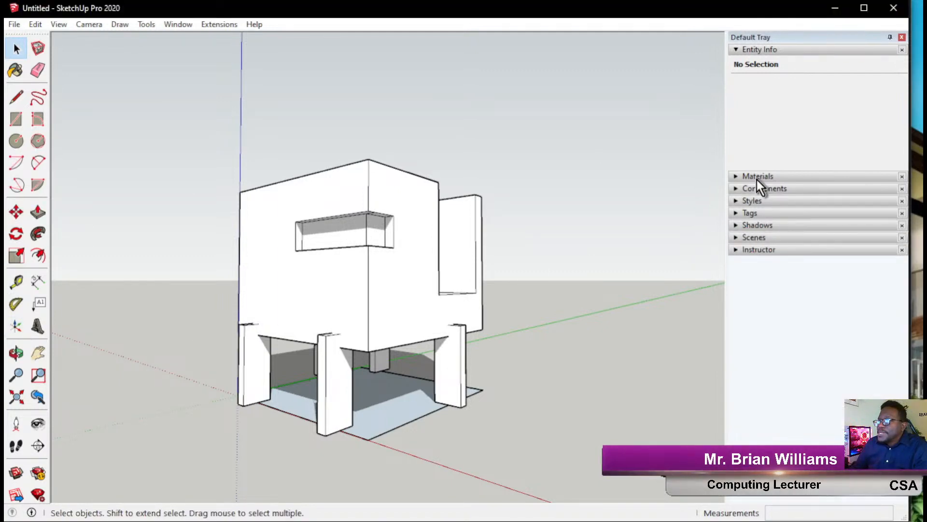
click(758, 176)
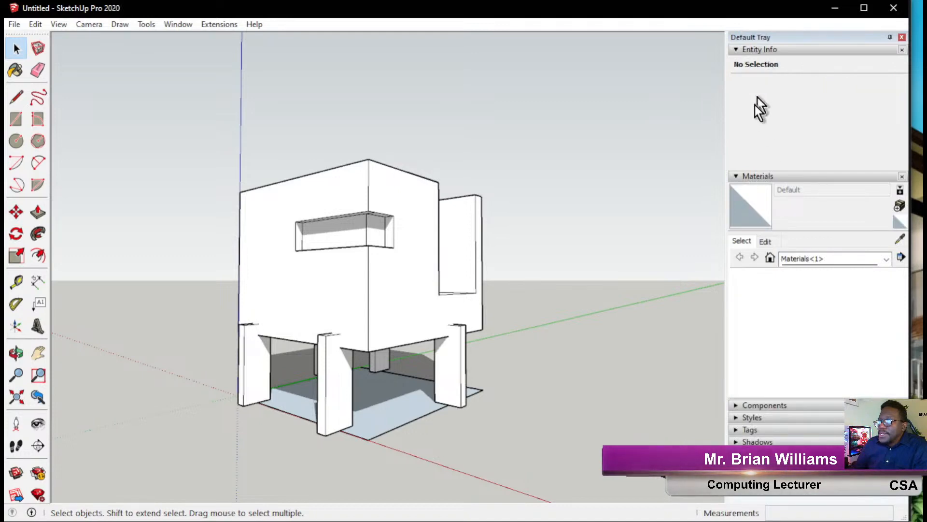
scroll(394, 253, up, 4)
middle_drag(411, 286, 338, 290)
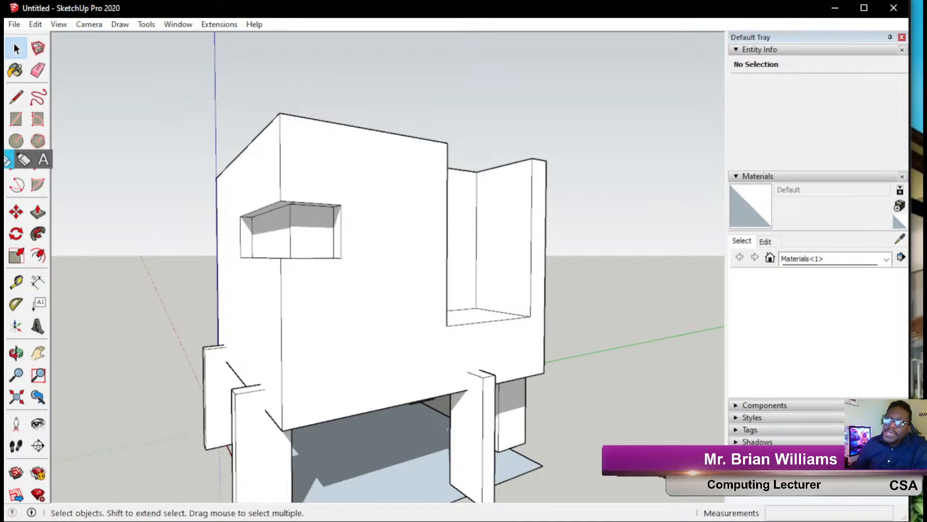
mouse_move(360, 86)
mouse_down()
mouse_move(26, 72)
mouse_move(37, 79)
mouse_up()
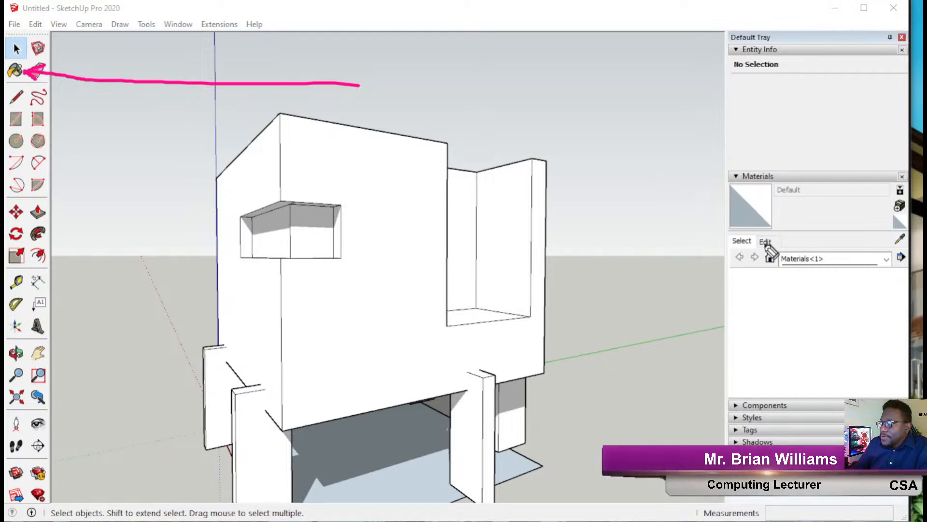
mouse_move(628, 223)
mouse_down()
mouse_move(731, 341)
mouse_move(792, 271)
mouse_move(768, 276)
mouse_move(800, 284)
mouse_up()
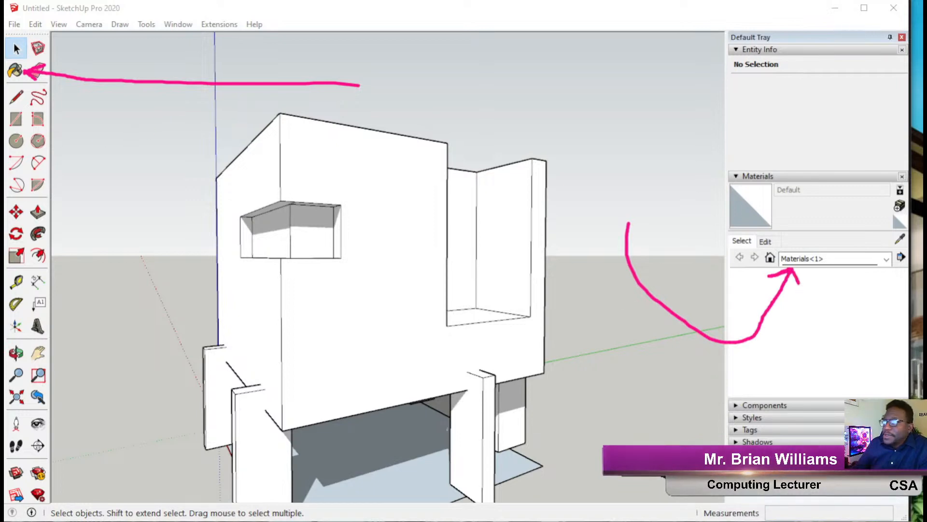
click(857, 262)
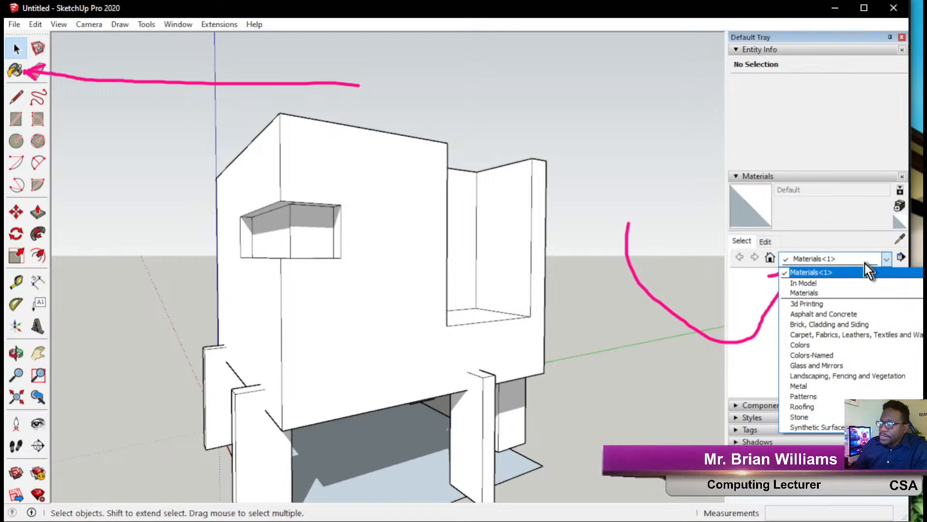
click(865, 264)
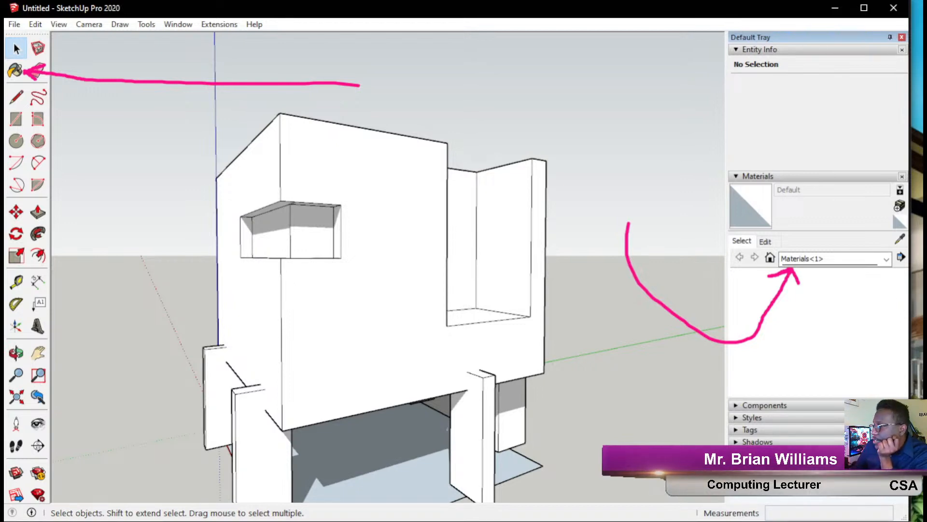
click(840, 264)
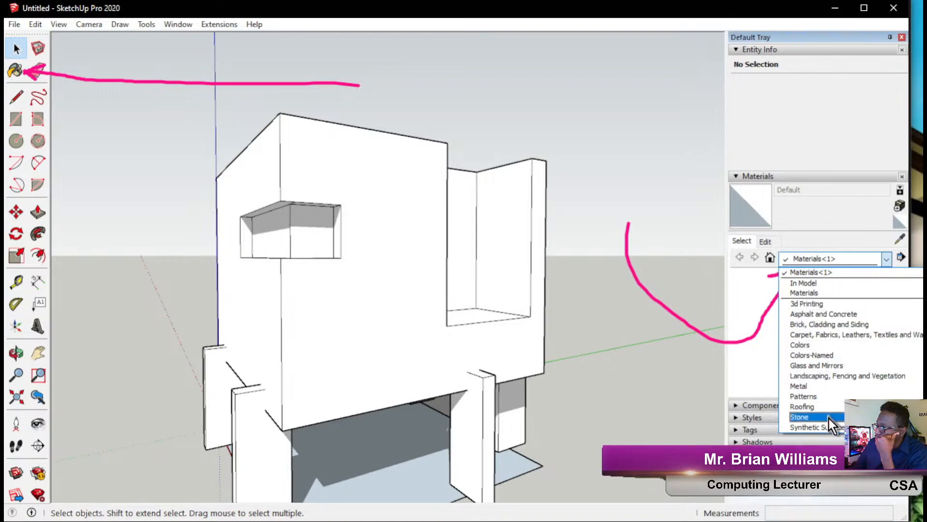
Switch to the Colors-Named library and select 0013_LightCoral.
click(836, 355)
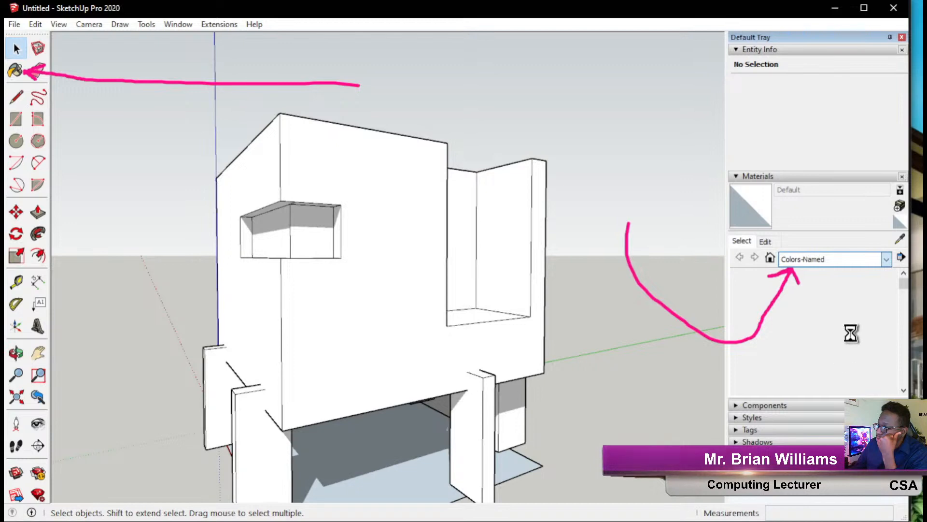
scroll(846, 302, down, 15)
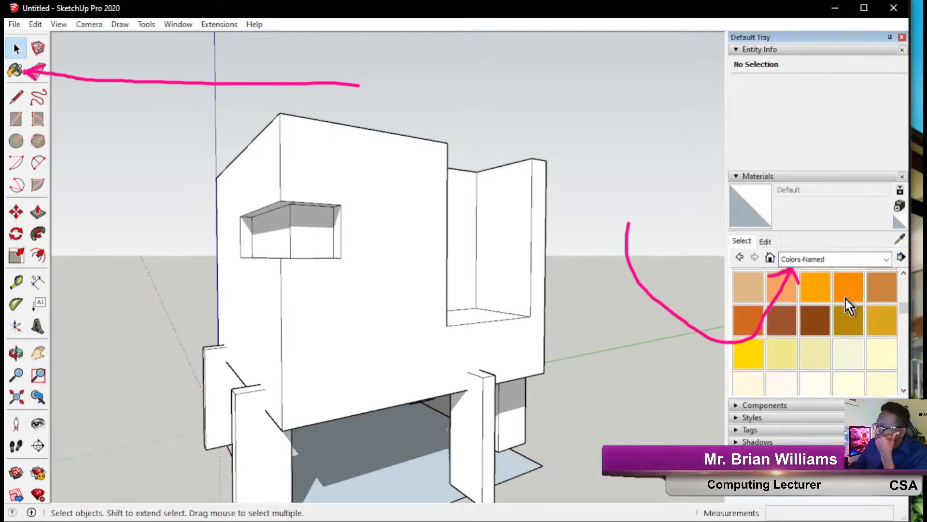
scroll(840, 311, up, 15)
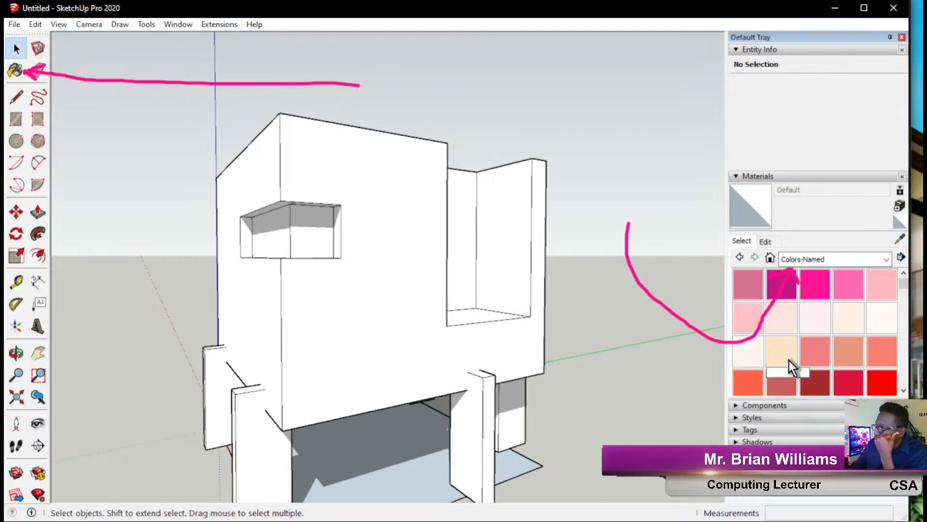
scroll(789, 359, down, 3)
scroll(789, 360, up, 2)
scroll(799, 346, up, 2)
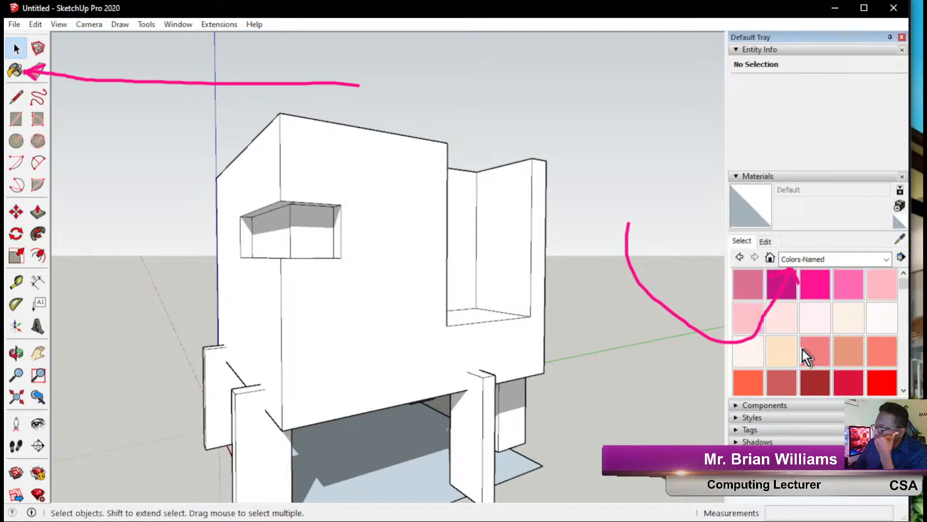
click(781, 352)
click(815, 360)
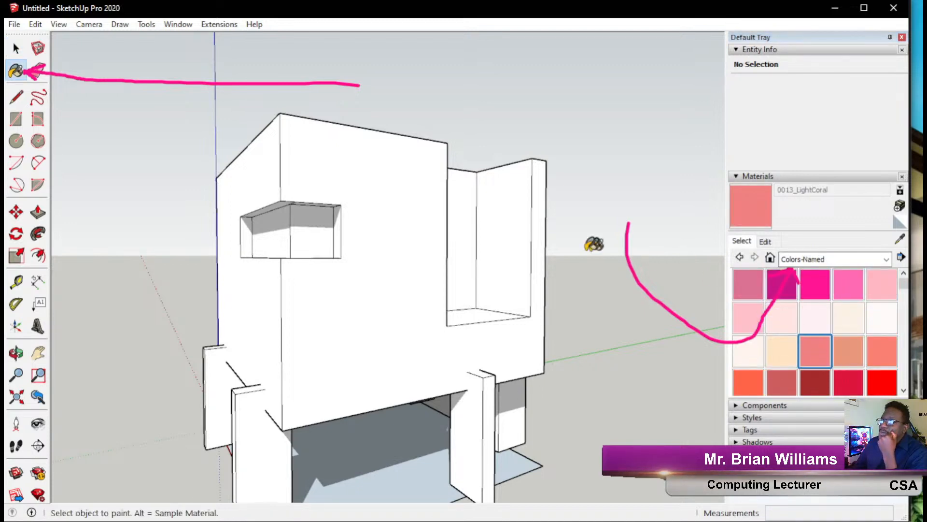
Paint the block's front, left, back and top faces light coral.
click(402, 267)
mouse_move(383, 296)
middle_down()
mouse_move(353, 322)
mouse_move(379, 275)
mouse_move(312, 275)
mouse_move(408, 256)
mouse_move(331, 300)
mouse_move(422, 281)
mouse_move(600, 279)
middle_up()
click(371, 283)
click(352, 294)
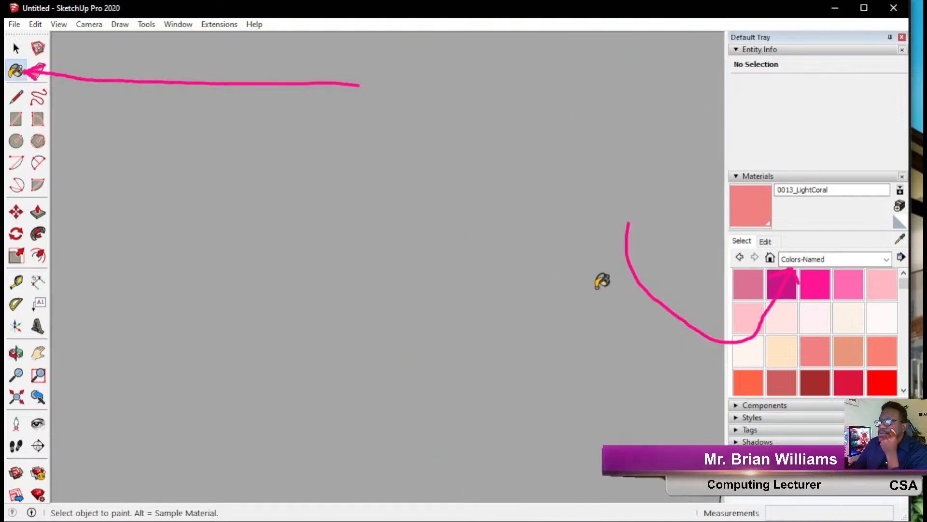
scroll(588, 269, down, 6)
middle_drag(436, 236, 716, 333)
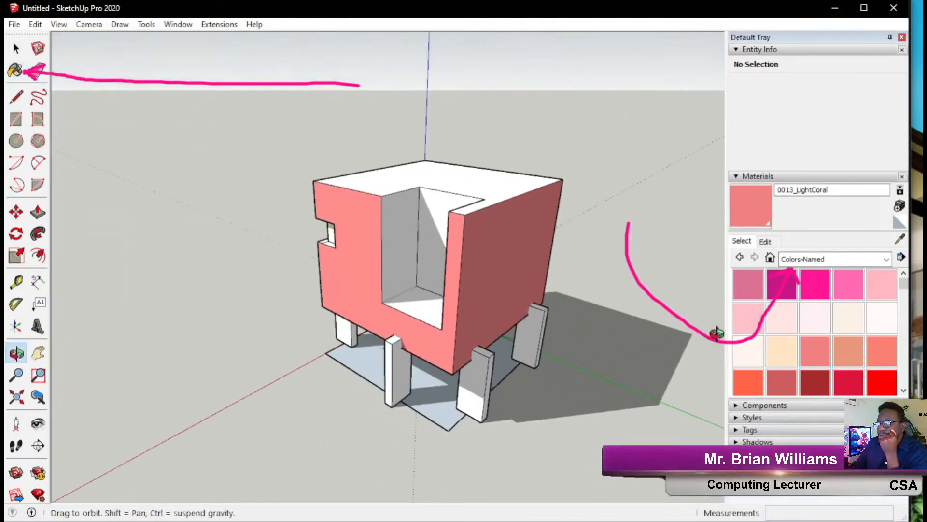
click(473, 182)
mouse_move(344, 238)
middle_down()
mouse_move(700, 234)
mouse_move(674, 192)
middle_up()
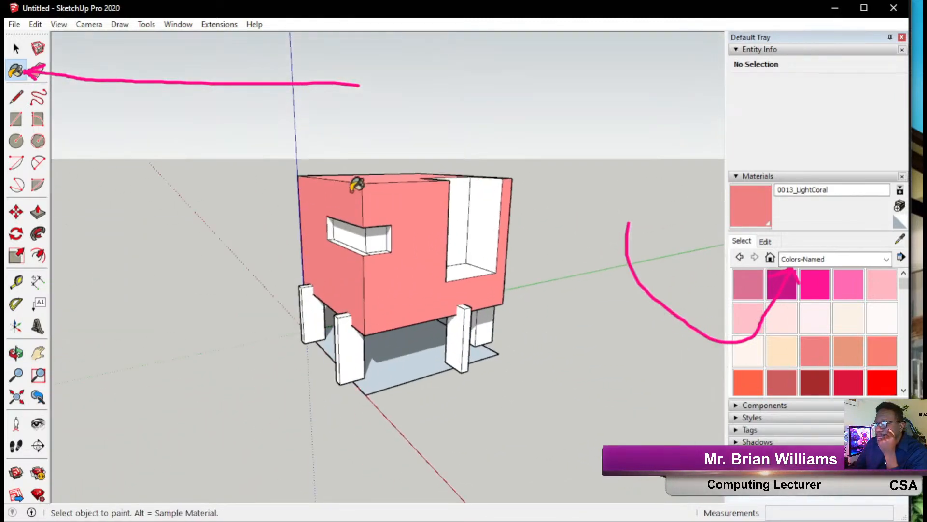
scroll(403, 298, up, 4)
mouse_move(404, 298)
middle_down()
mouse_move(414, 219)
mouse_move(595, 260)
middle_up()
scroll(822, 358, down, 10)
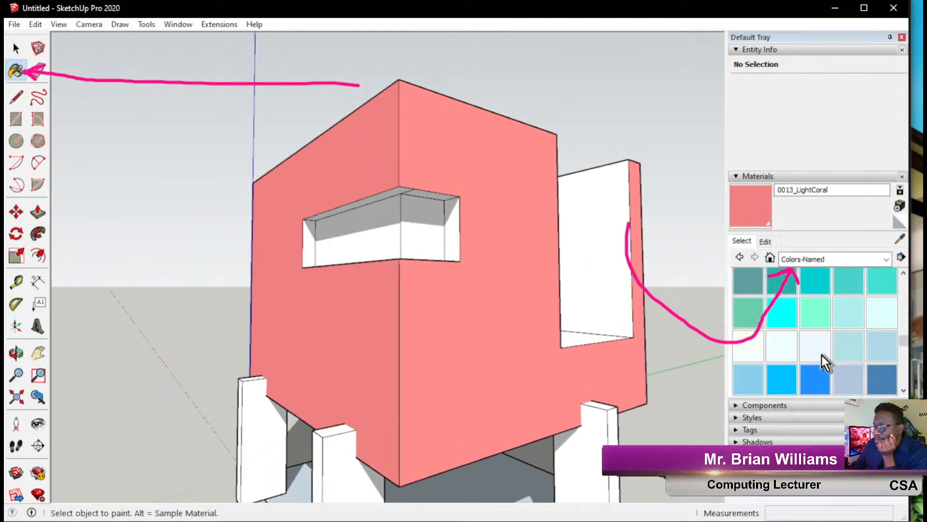
Paint the window slot's two inner back faces 0087_Cyan.
click(816, 314)
click(842, 314)
click(793, 319)
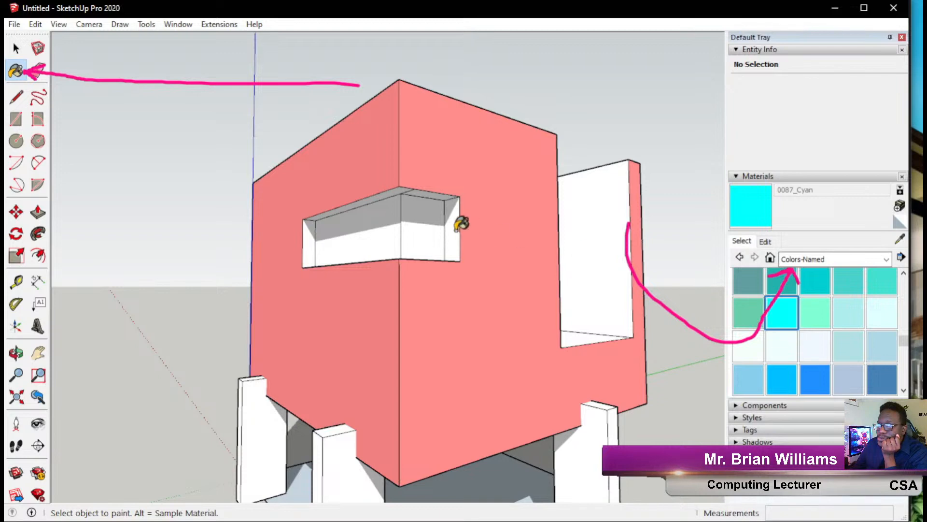
click(434, 214)
click(392, 223)
key(o)
middle_drag(476, 308, 534, 265)
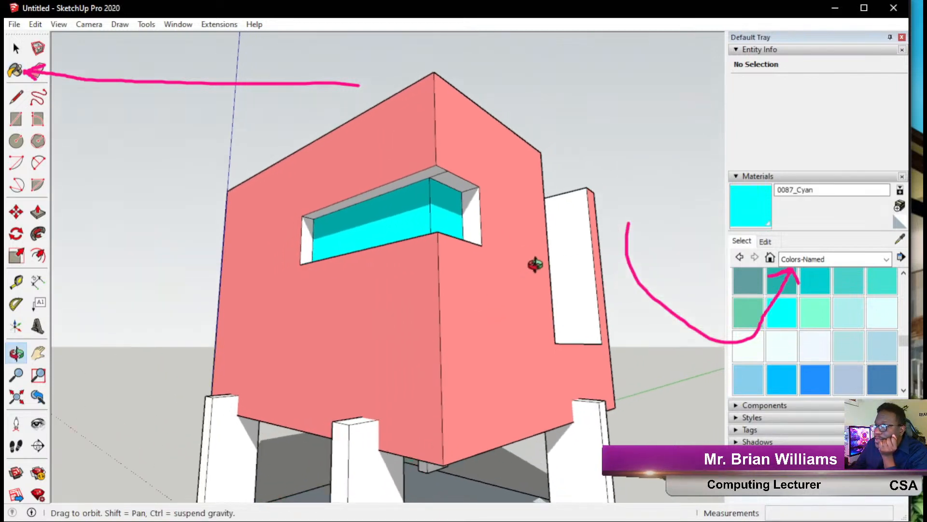
scroll(451, 224, up, 4)
scroll(797, 346, up, 5)
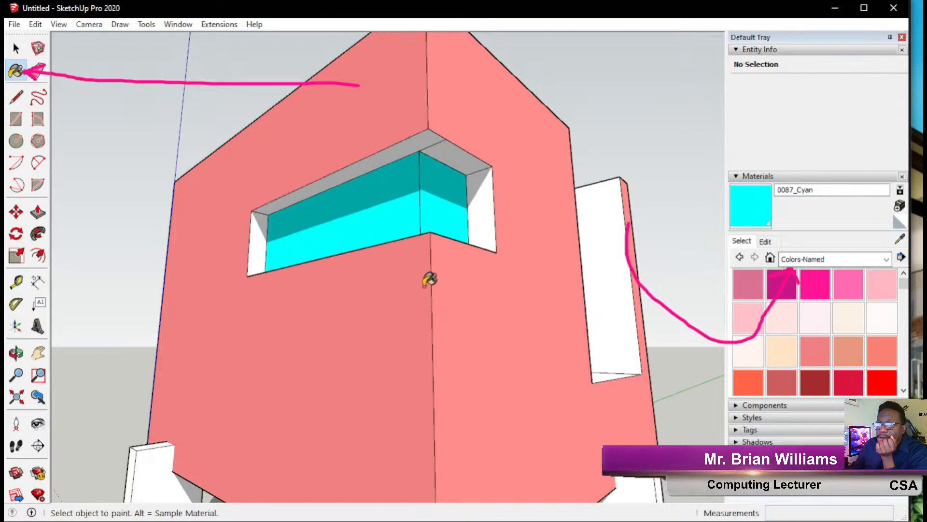
Sample the light coral wall and paint the slot's two sides and two top faces with it.
middle_drag(495, 234, 489, 262)
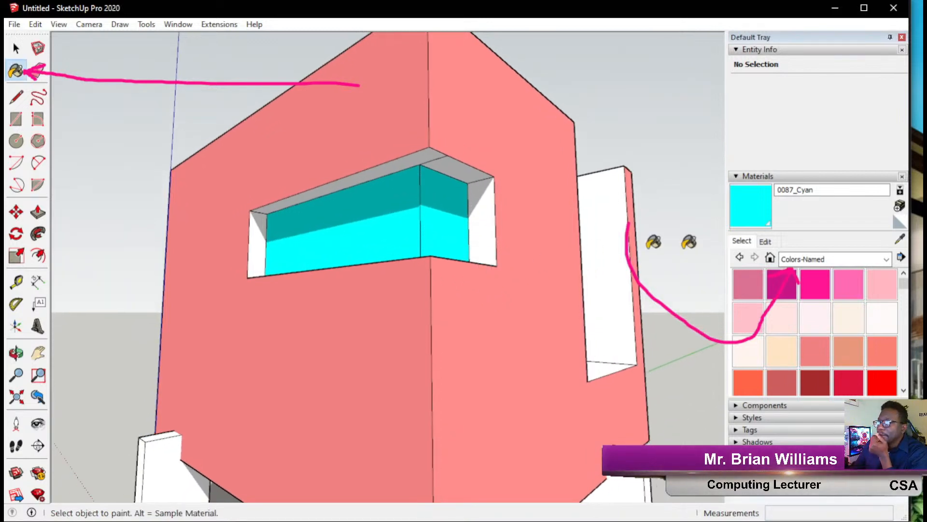
click(893, 241)
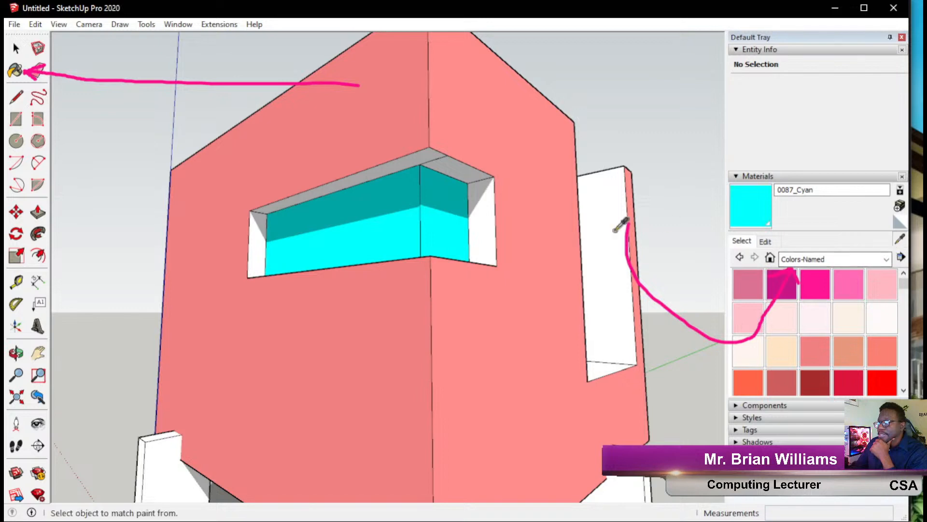
click(531, 275)
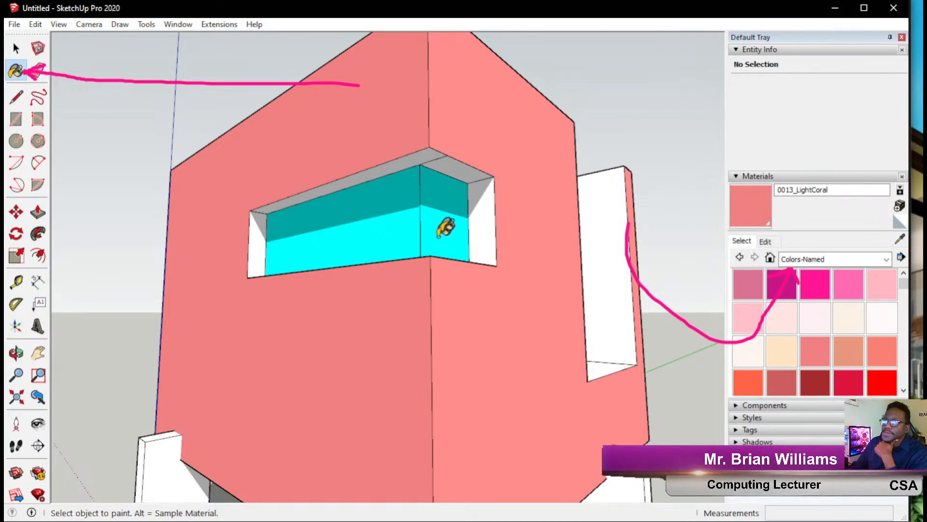
click(484, 196)
click(453, 163)
click(325, 187)
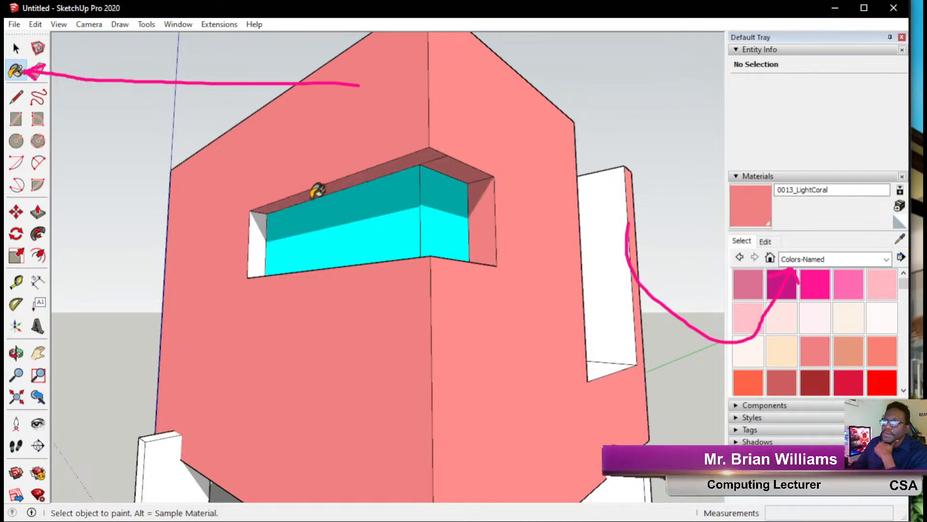
click(260, 239)
Paint both parts of the slot's sill light coral.
mouse_move(305, 219)
middle_down()
mouse_move(378, 321)
mouse_move(356, 359)
mouse_move(375, 372)
mouse_move(347, 267)
middle_up()
click(360, 359)
click(393, 356)
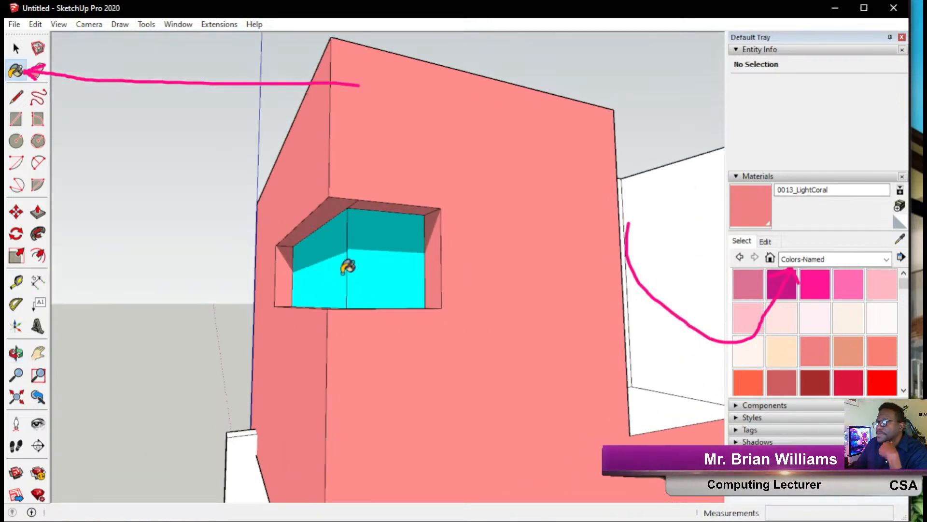
scroll(347, 267, down, 4)
middle_drag(437, 271, 243, 263)
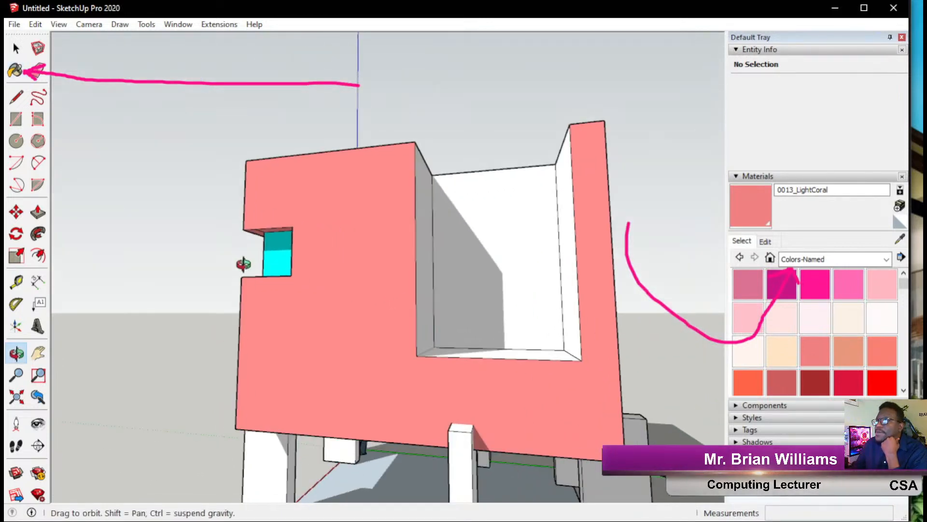
click(834, 260)
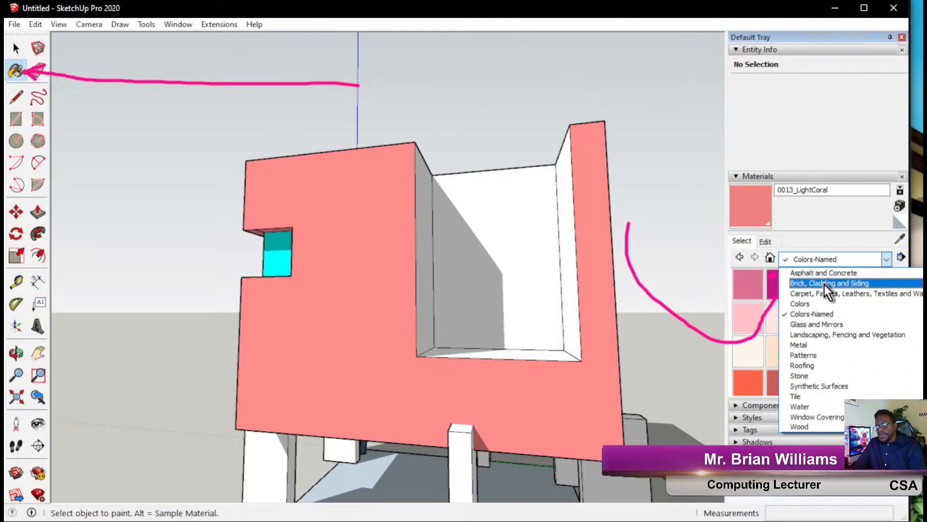
Paint the corner bay's left, back and right inner walls and floor with Wood Floor Light.
click(814, 425)
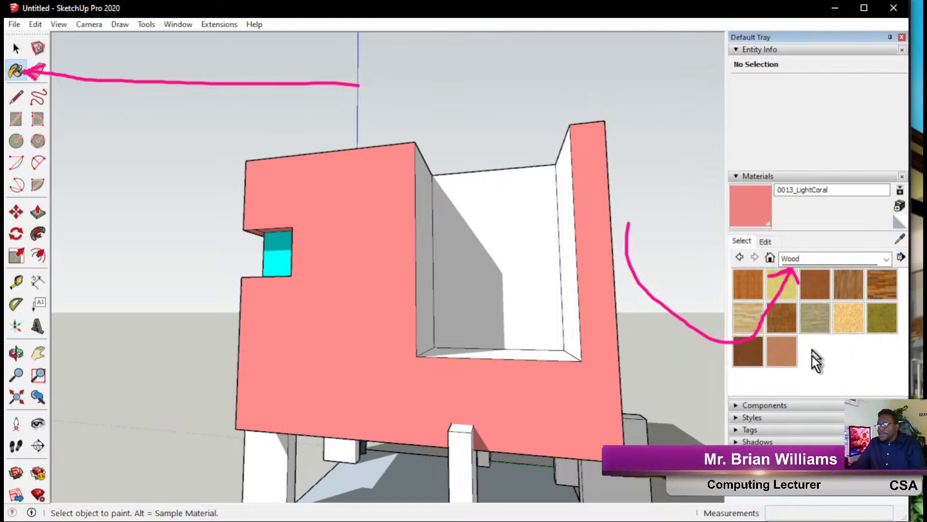
click(751, 321)
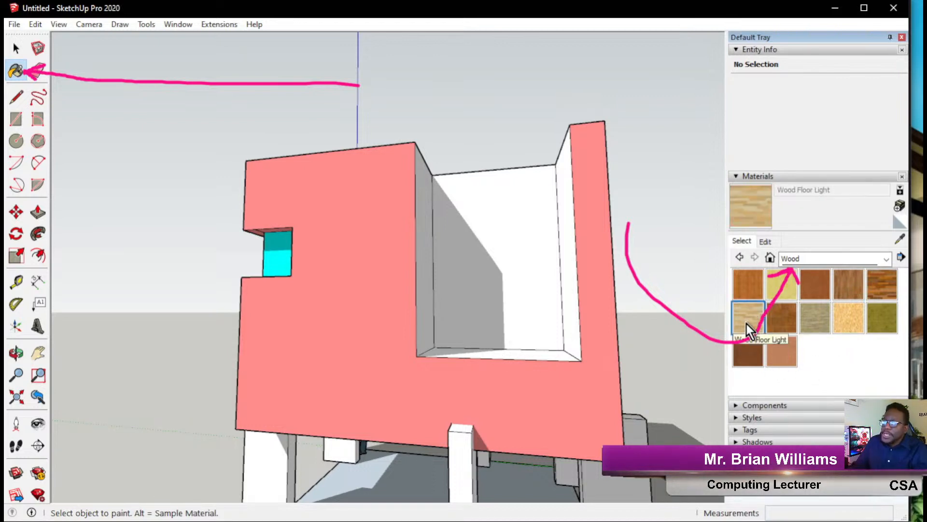
mouse_move(450, 274)
middle_down()
mouse_move(407, 272)
mouse_move(437, 291)
mouse_move(621, 251)
middle_up()
click(407, 272)
click(441, 249)
click(595, 239)
click(534, 344)
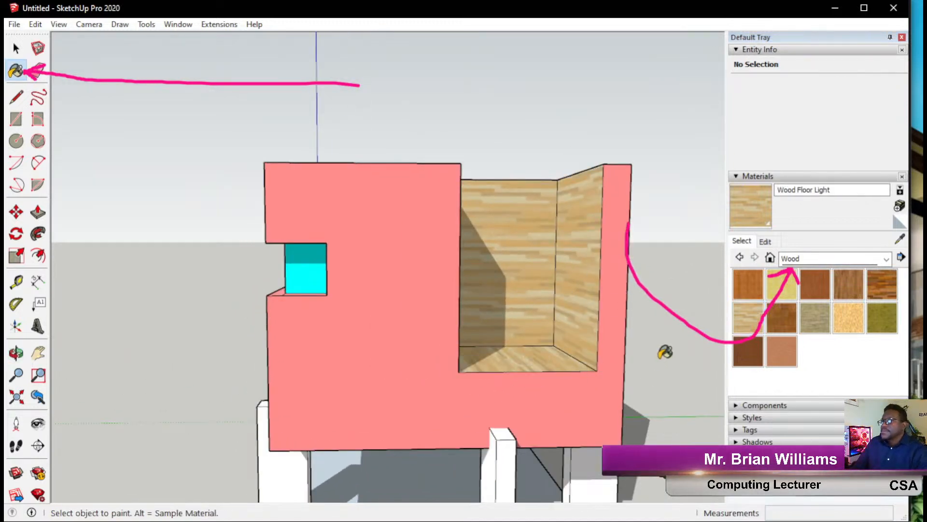
middle_drag(532, 242, 402, 267)
scroll(361, 271, up, 5)
middle_drag(419, 295, 651, 281)
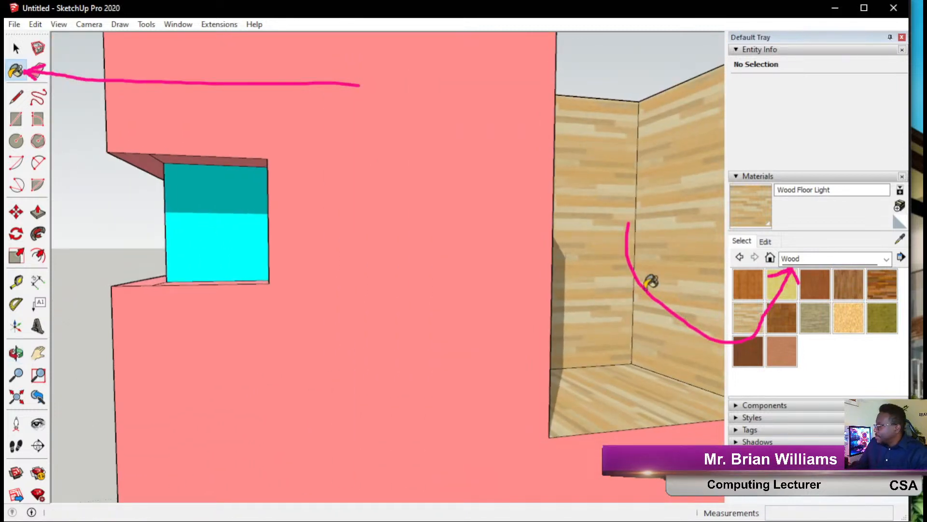
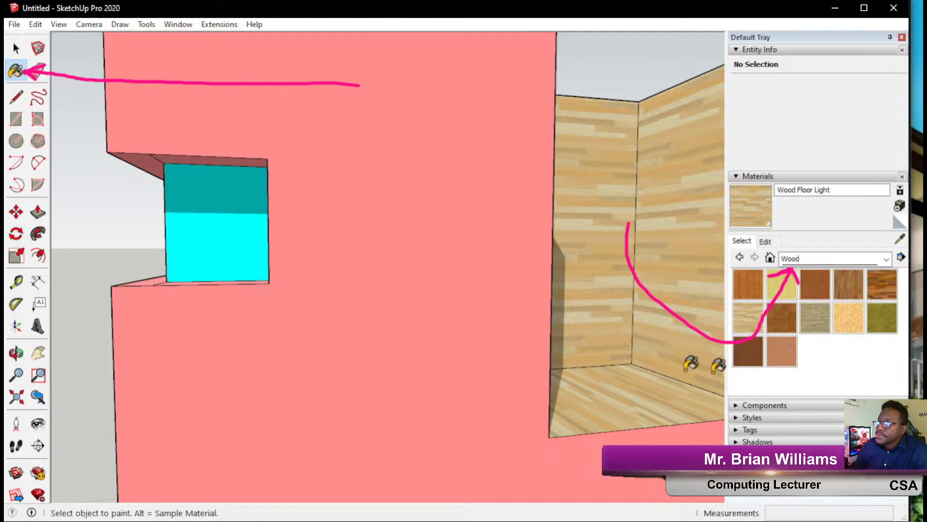
Expand the Shadows settings and switch Show/Hide Shadows on and off several times.
click(848, 406)
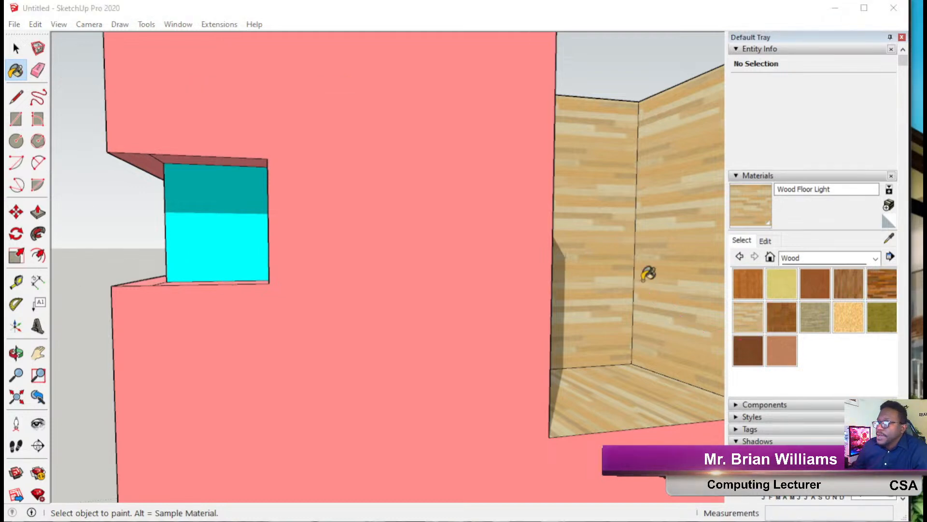
scroll(769, 327, down, 3)
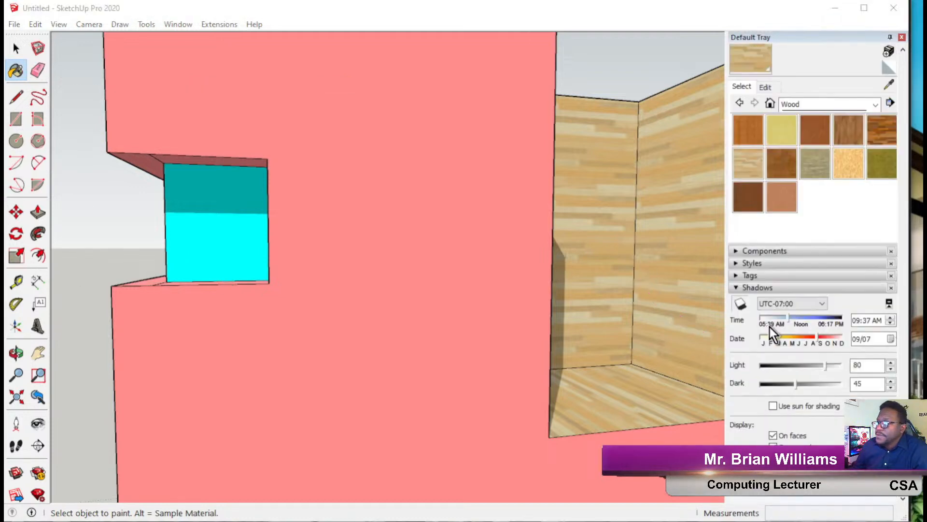
click(740, 303)
click(741, 303)
click(741, 305)
click(740, 305)
click(740, 304)
click(740, 305)
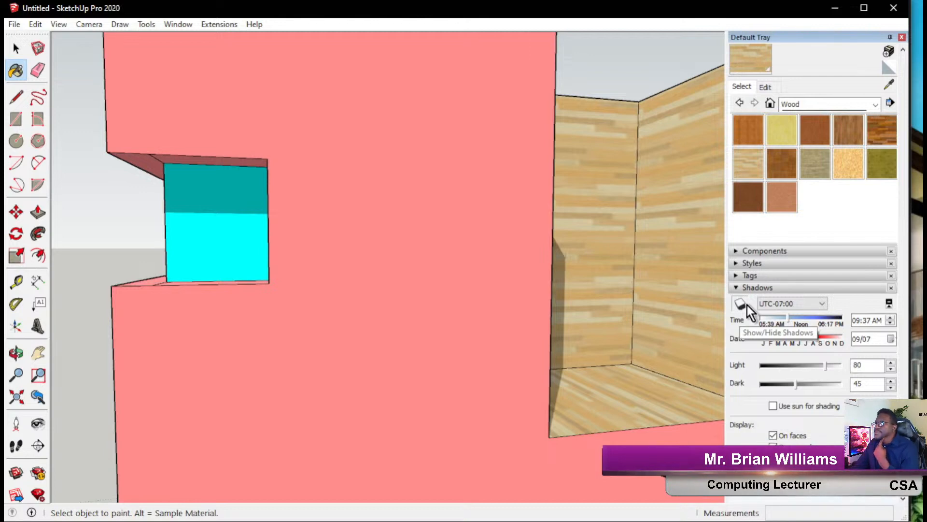
Orbit toward the wood-lined interior walls to see the shadow fall across them.
click(922, 95)
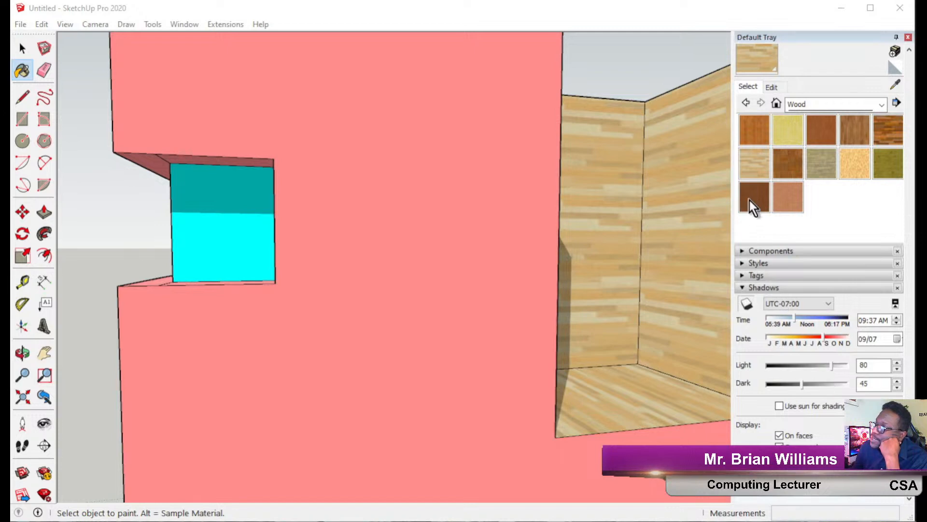
click(745, 295)
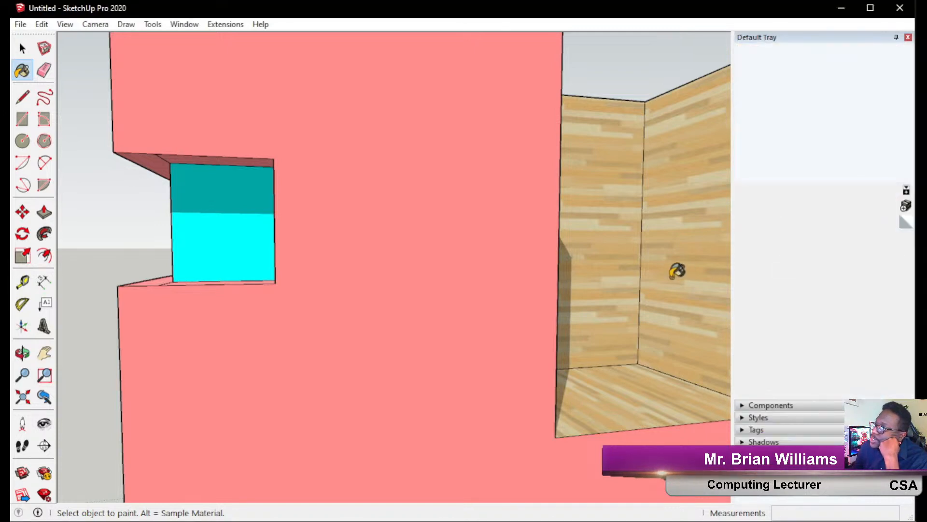
middle_drag(628, 258, 489, 281)
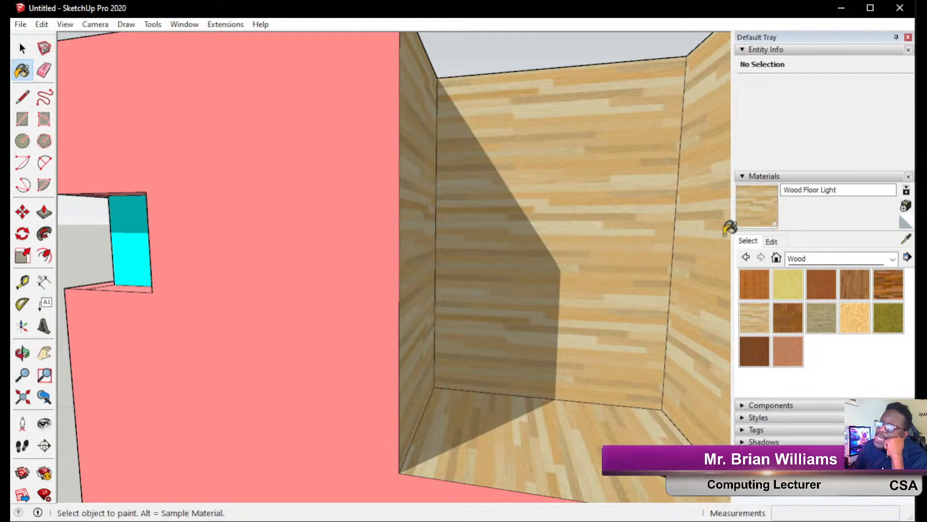
Open the Edit settings of the Wood Floor Light material and highlight its texture file.
click(10, 159)
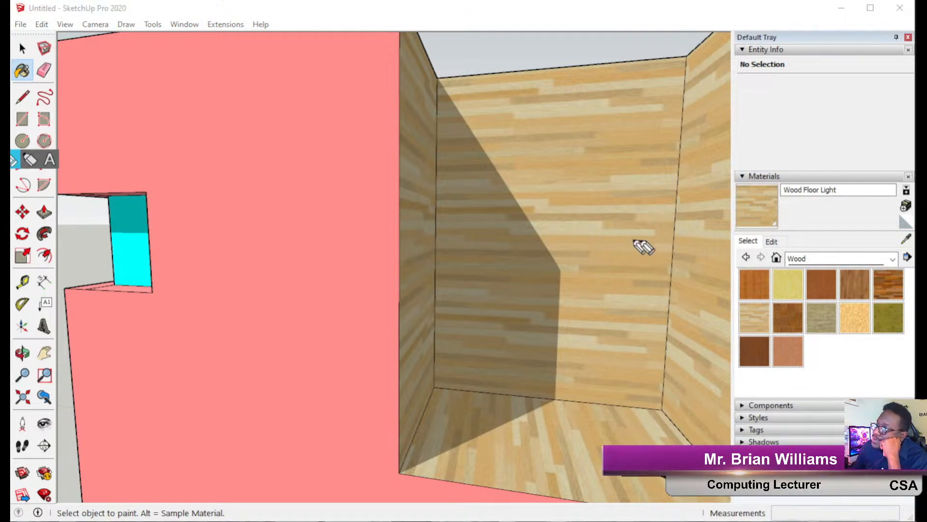
mouse_move(651, 170)
mouse_down()
mouse_move(776, 222)
mouse_move(775, 236)
mouse_move(782, 227)
mouse_up()
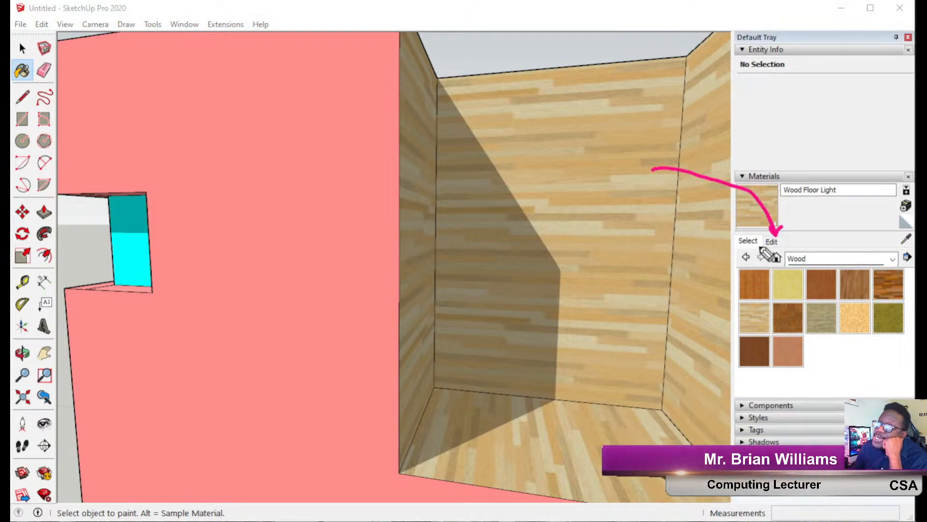
click(7, 155)
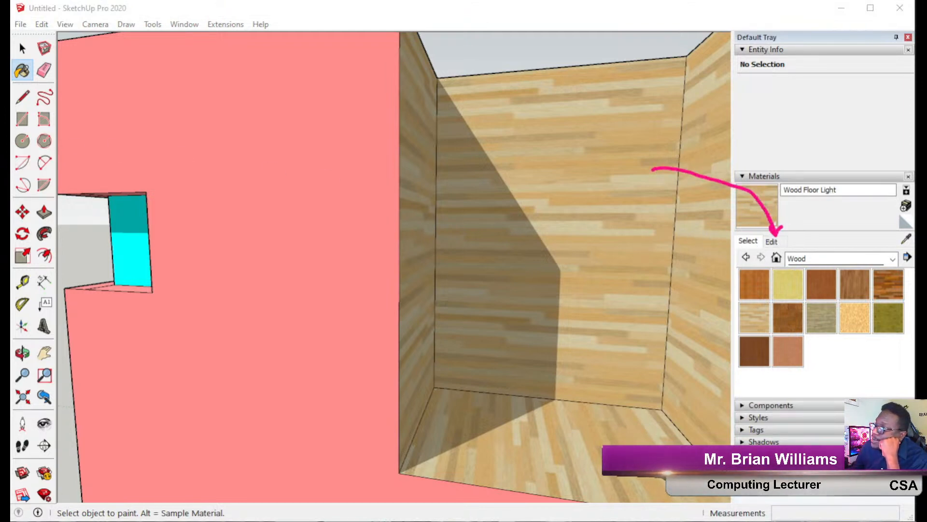
click(778, 244)
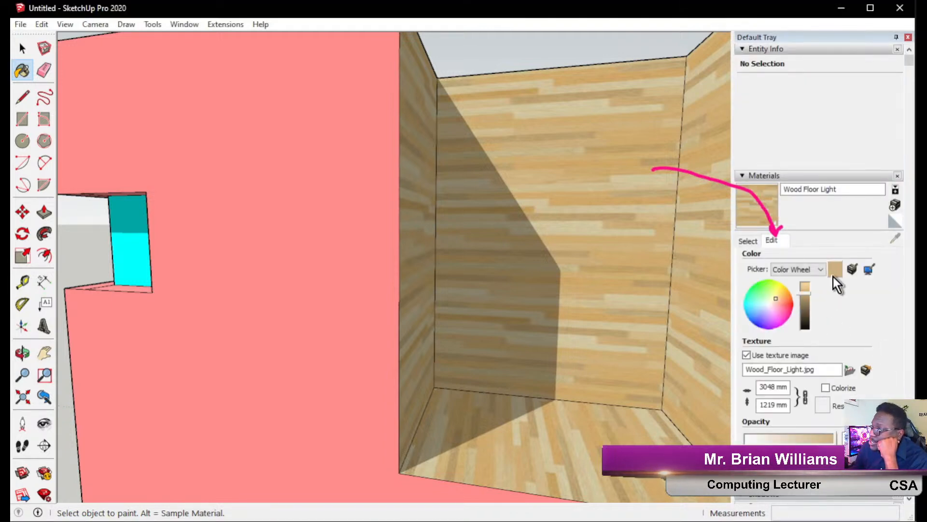
drag(817, 369, 758, 369)
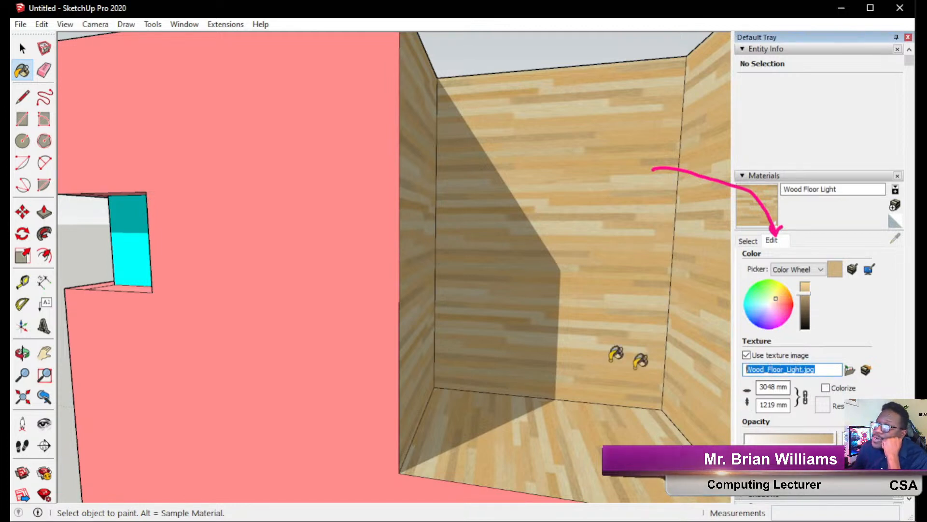
mouse_move(7, 161)
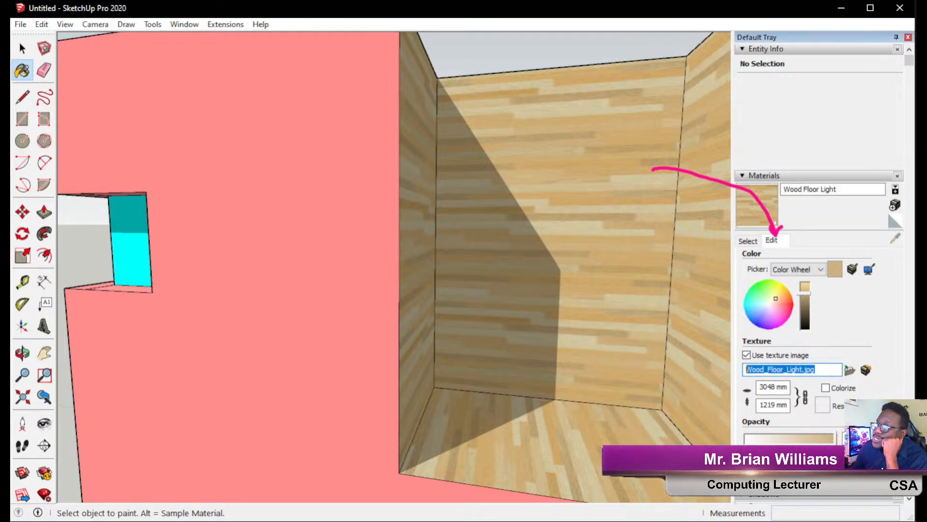
click(10, 161)
mouse_move(603, 338)
mouse_down()
mouse_move(669, 381)
mouse_move(742, 388)
mouse_move(718, 378)
mouse_up()
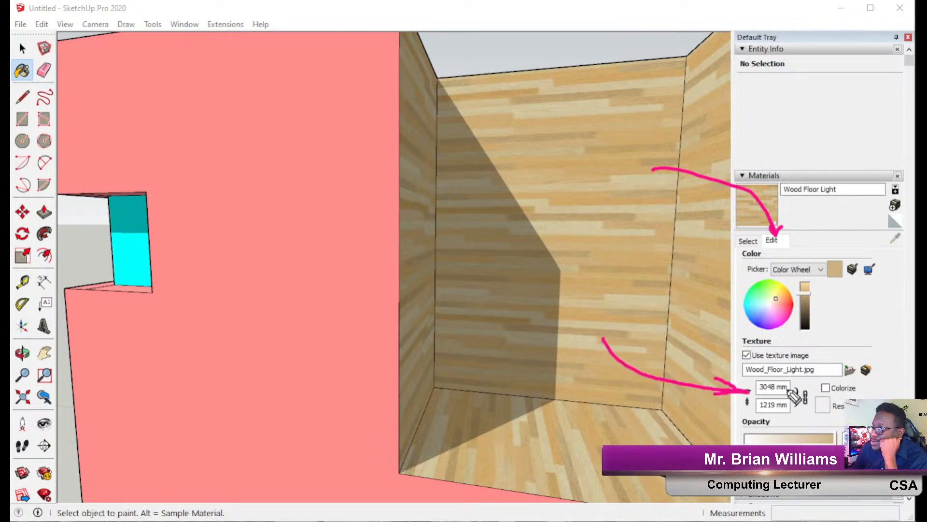
mouse_move(792, 379)
mouse_down()
mouse_move(758, 381)
mouse_move(756, 414)
mouse_move(812, 415)
mouse_move(799, 380)
mouse_up()
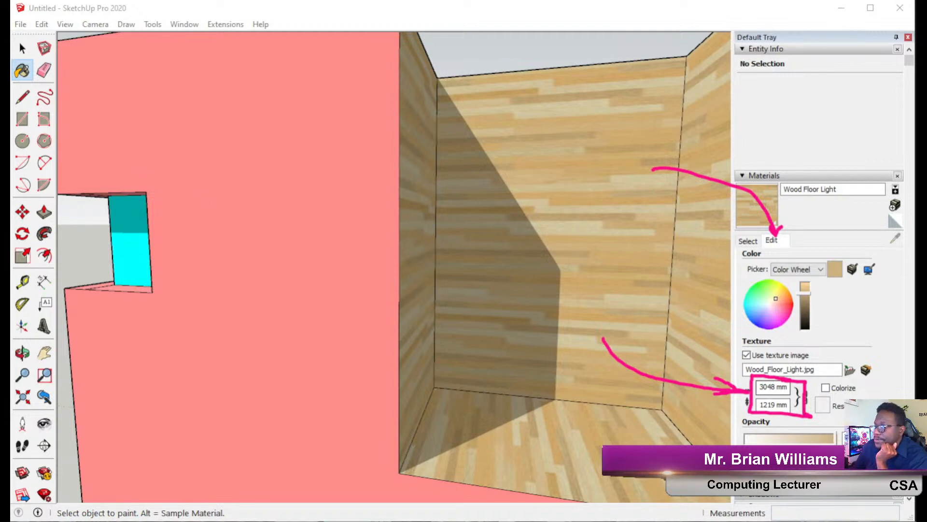
Set the texture width to 5000 mm, with height 2000 mm, and go back to the wood library.
click(772, 387)
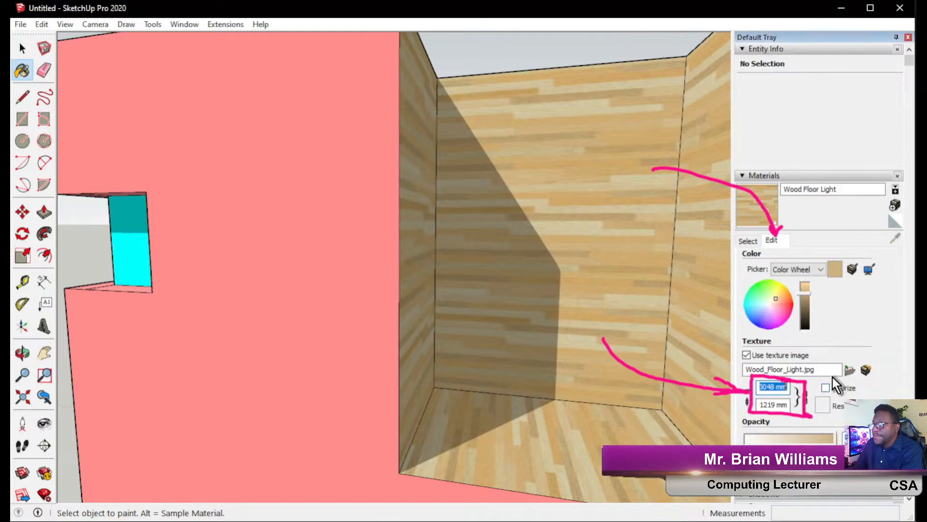
text(500)
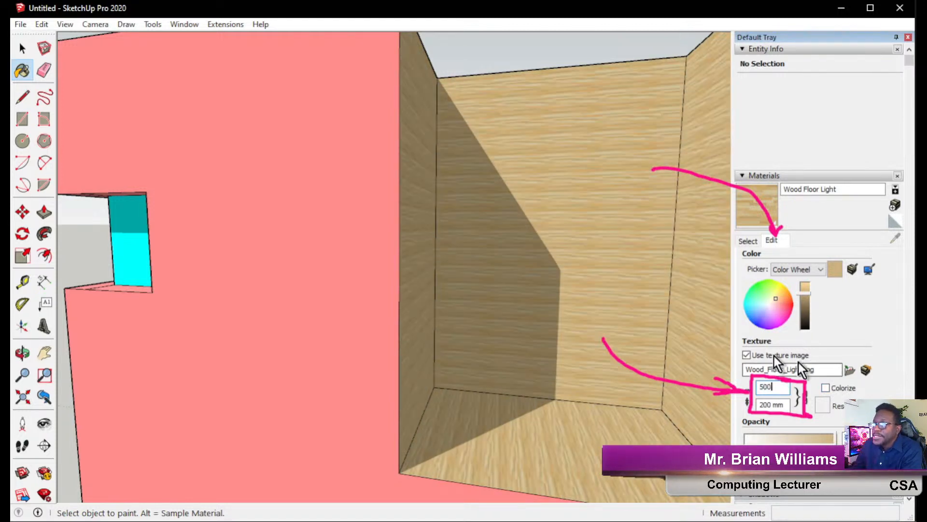
drag(780, 386, 724, 379)
text(5000)
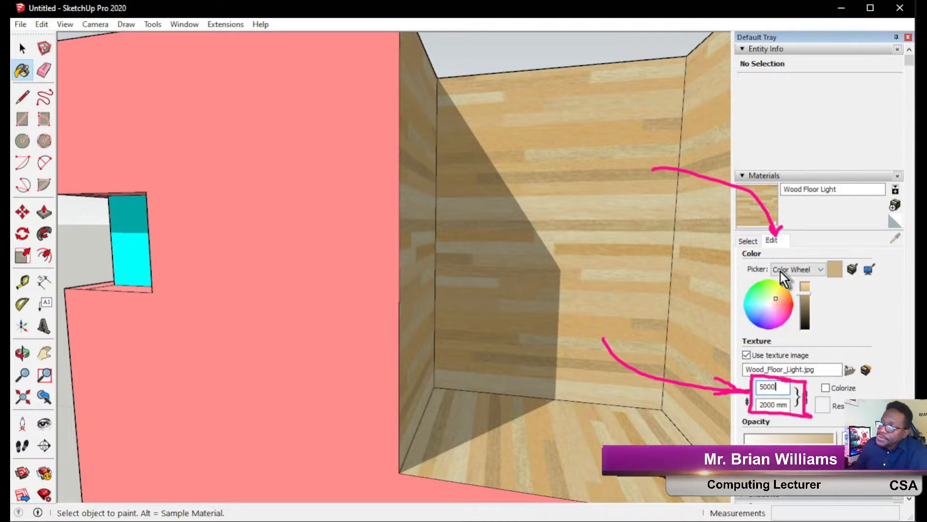
click(743, 240)
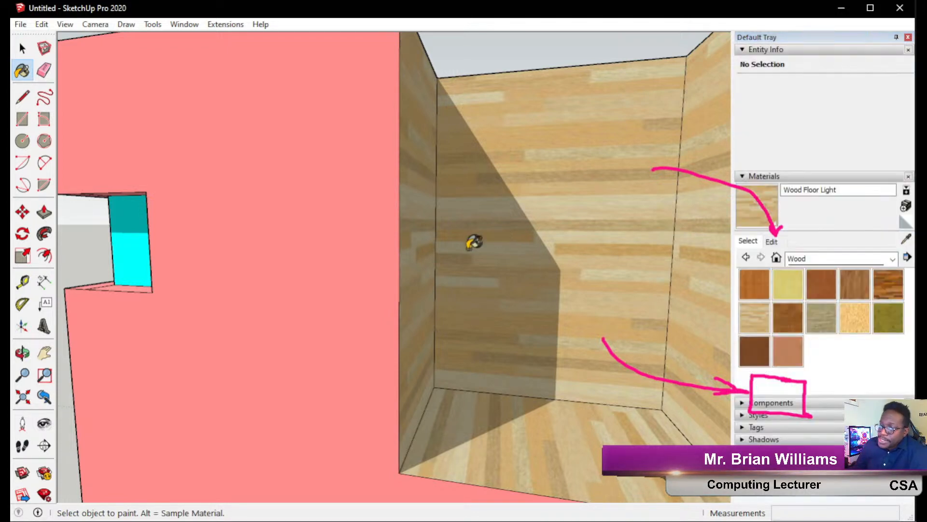
scroll(471, 240, down, 8)
scroll(535, 237, down, 2)
Orbit out and pick Stone Vein Gray from the Stone material collection.
mouse_move(533, 238)
middle_down()
mouse_move(607, 233)
mouse_move(345, 244)
mouse_move(460, 207)
mouse_move(584, 189)
middle_up()
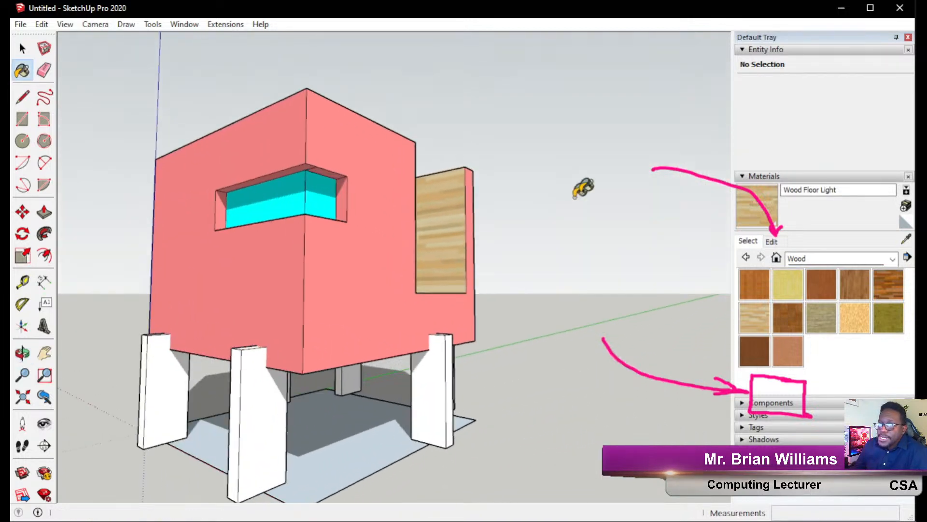
mouse_move(425, 280)
middle_down()
mouse_move(383, 273)
mouse_move(673, 337)
mouse_move(433, 331)
mouse_move(594, 299)
middle_up()
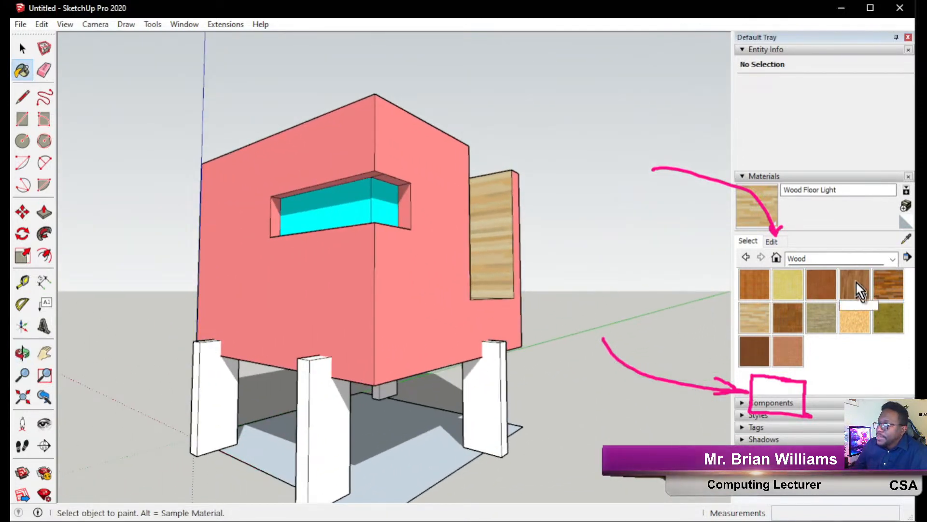
click(871, 262)
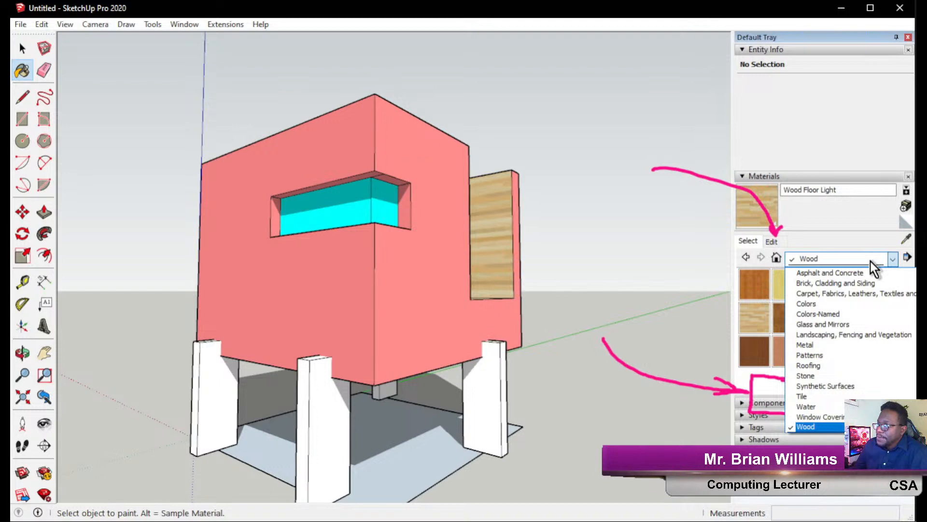
click(821, 376)
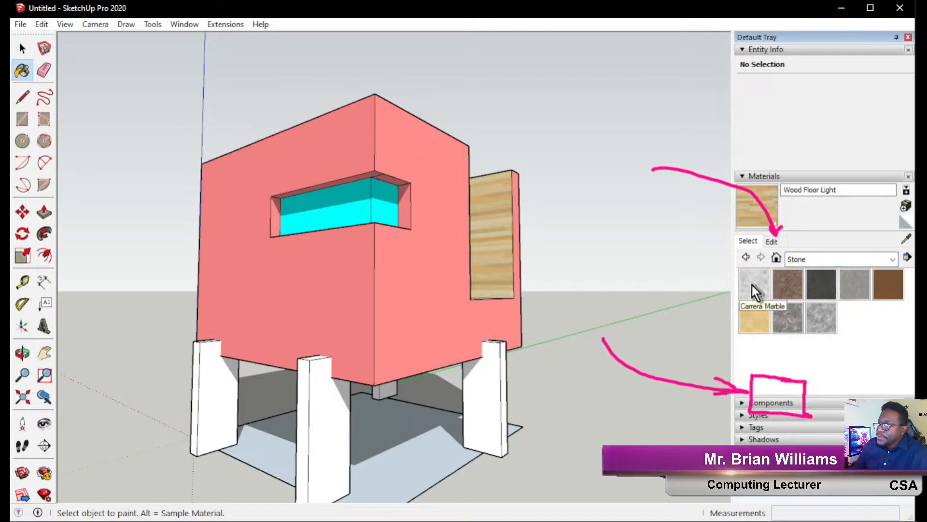
click(817, 259)
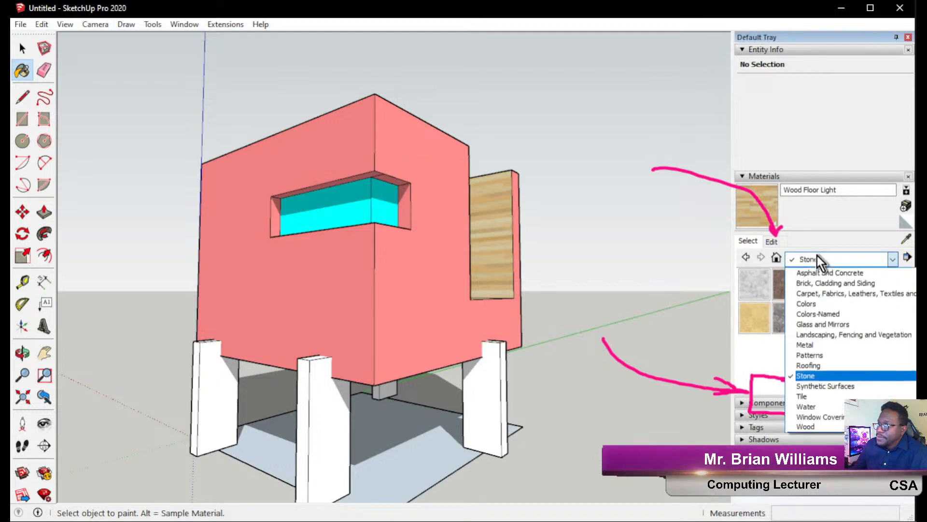
click(817, 258)
click(821, 317)
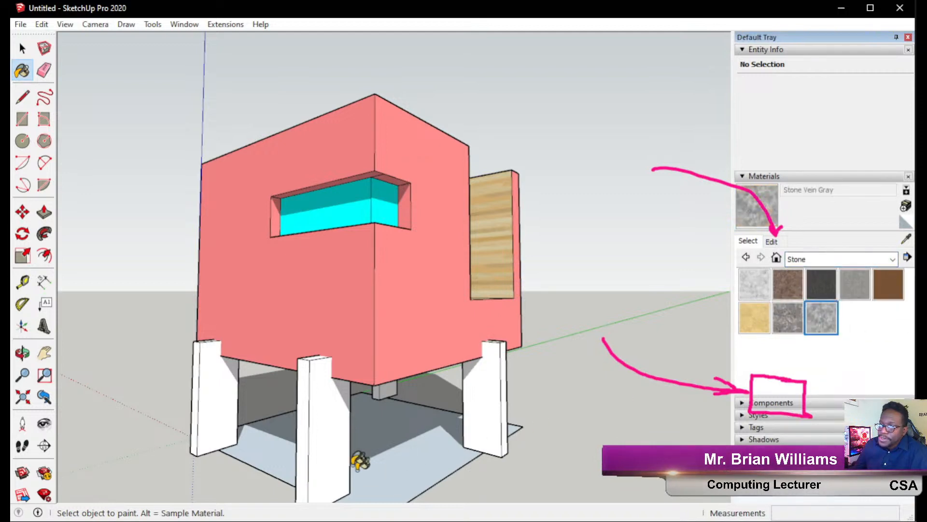
Paint the front, right rear, left and small back pillars with Stone Vein Gray.
click(345, 471)
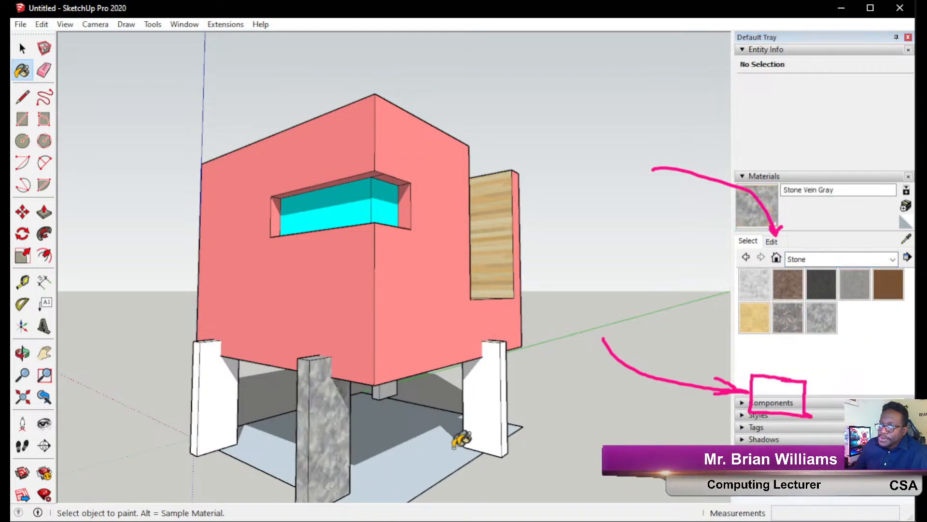
click(497, 393)
click(200, 376)
middle_drag(485, 427, 446, 383)
click(401, 410)
mouse_move(403, 409)
middle_down()
mouse_move(364, 385)
mouse_move(376, 396)
mouse_move(310, 385)
mouse_move(531, 400)
mouse_move(415, 398)
mouse_move(386, 492)
mouse_move(439, 327)
mouse_move(314, 408)
mouse_move(205, 419)
mouse_move(242, 392)
middle_up()
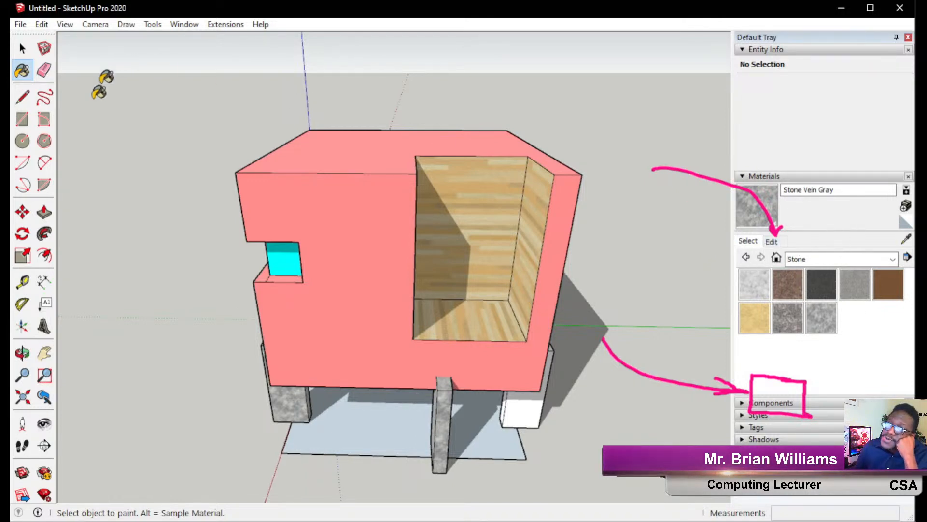
Create BDW Material 2 from Stone Brushed Khaki and delete its texture file name.
click(18, 295)
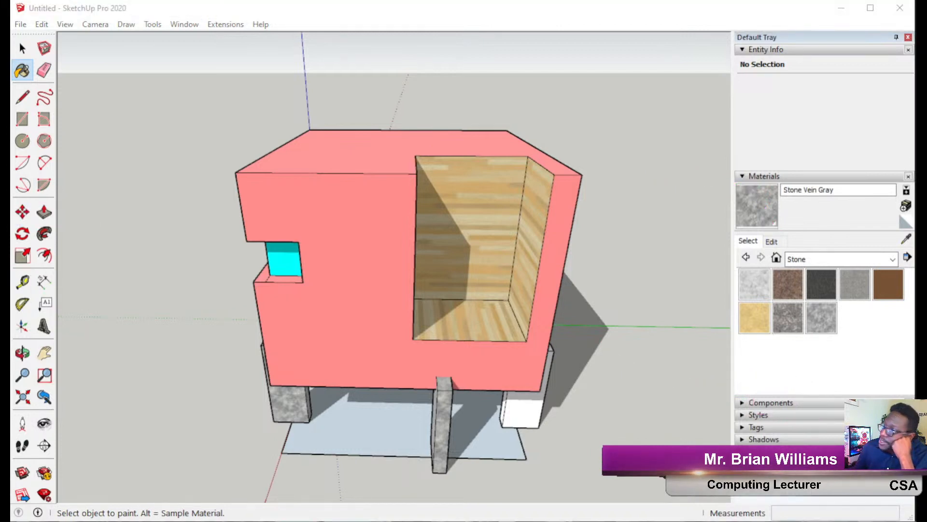
mouse_move(630, 95)
mouse_down()
mouse_move(902, 207)
mouse_move(876, 217)
mouse_up()
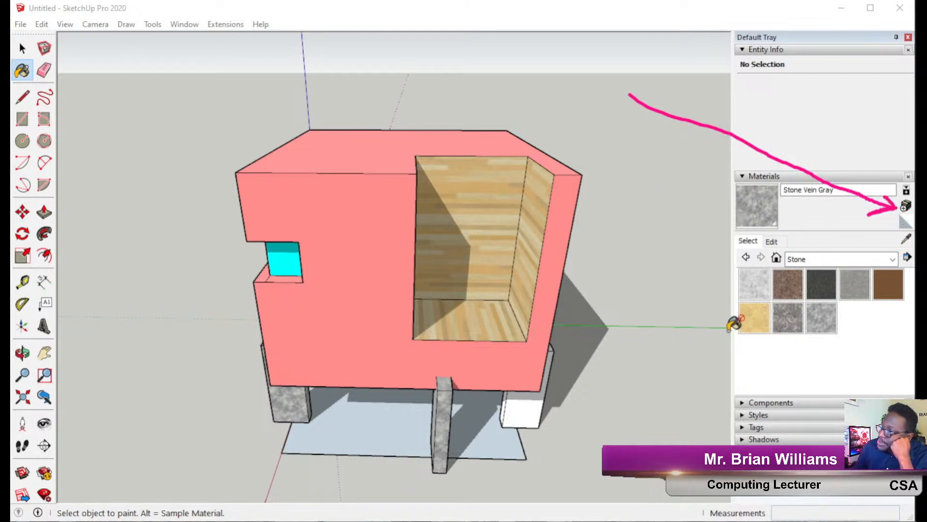
click(862, 334)
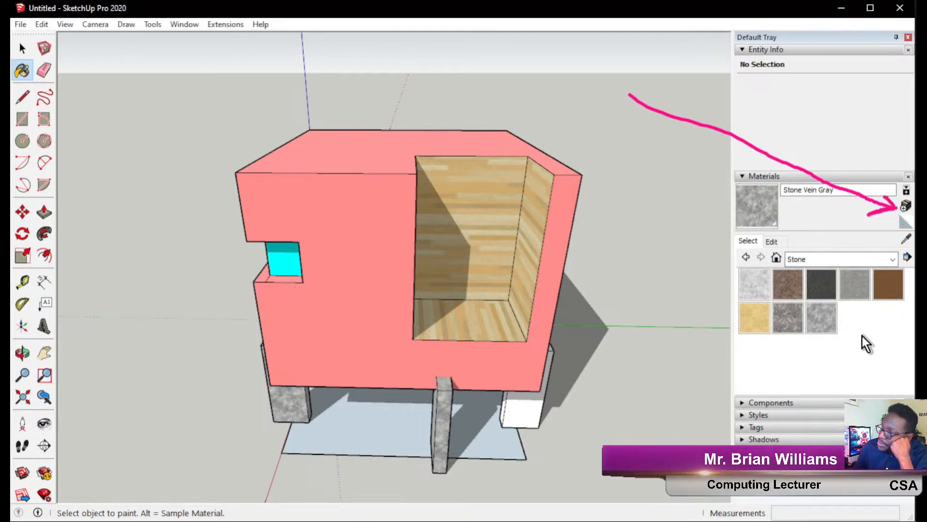
click(756, 309)
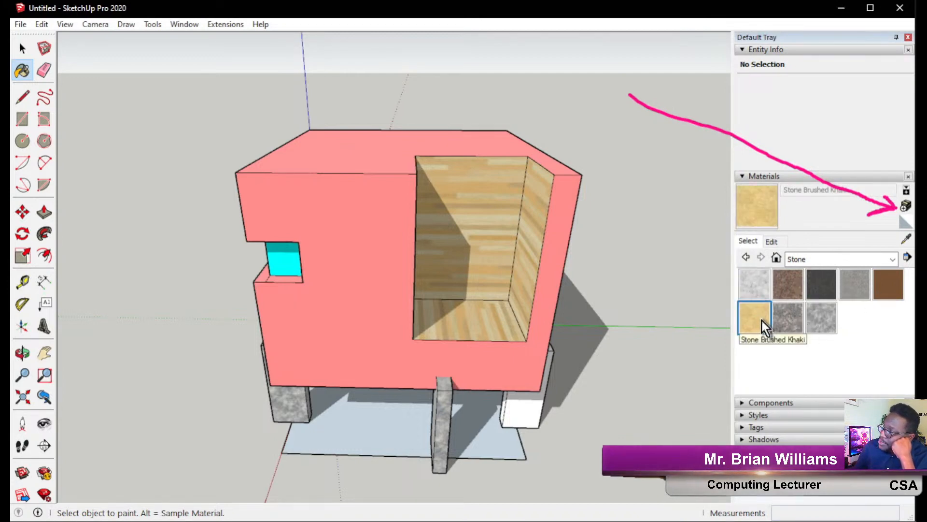
click(905, 209)
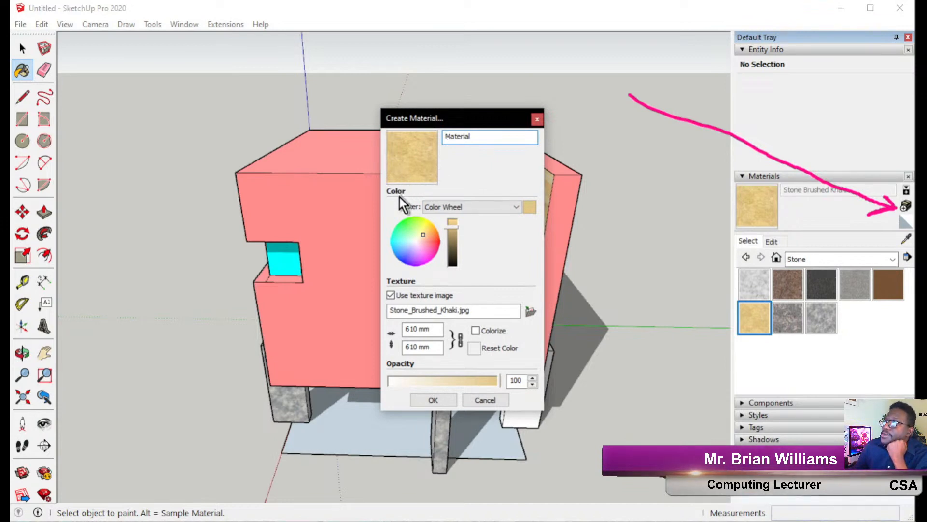
drag(475, 138, 360, 132)
text(BDW)
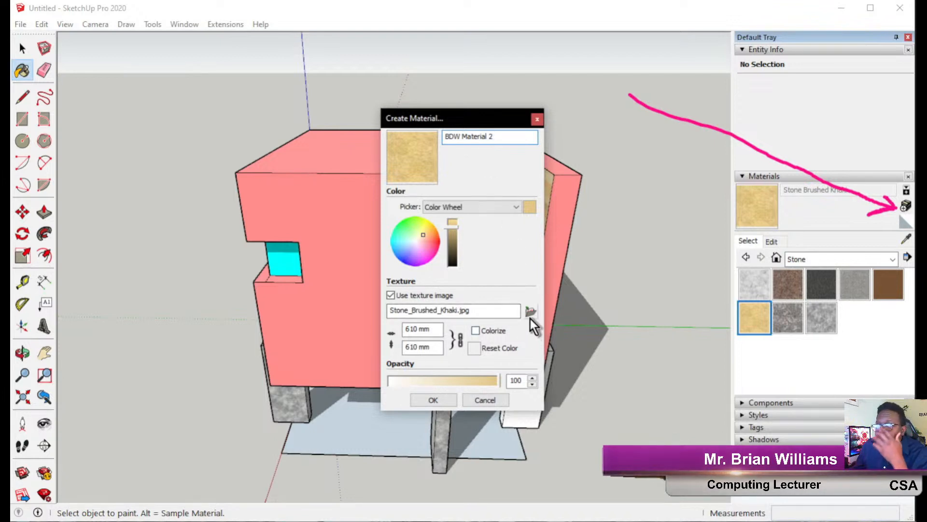
drag(513, 310, 360, 323)
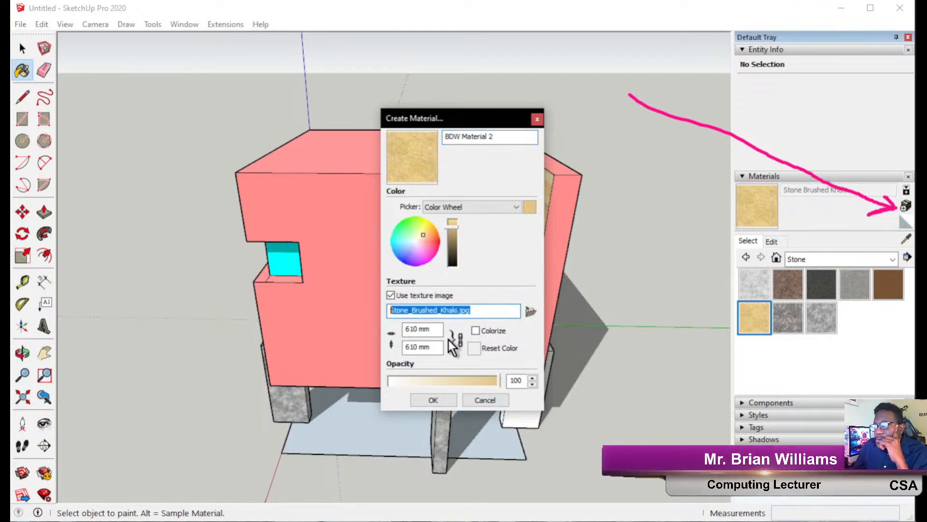
key(Delete)
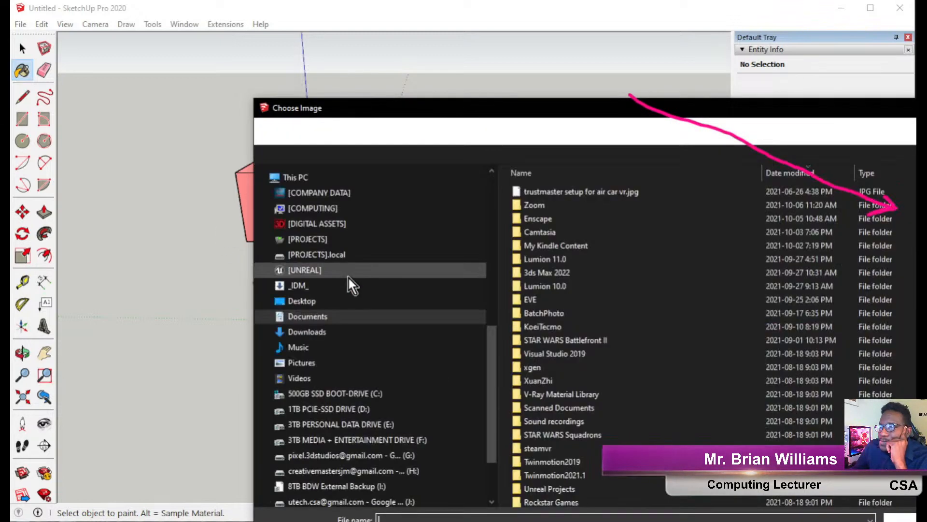
Browse to the BRICK folder under My Drive > [DIGITAL ASSETS] > TEXTURES & MAPS.
scroll(336, 367, down, 2)
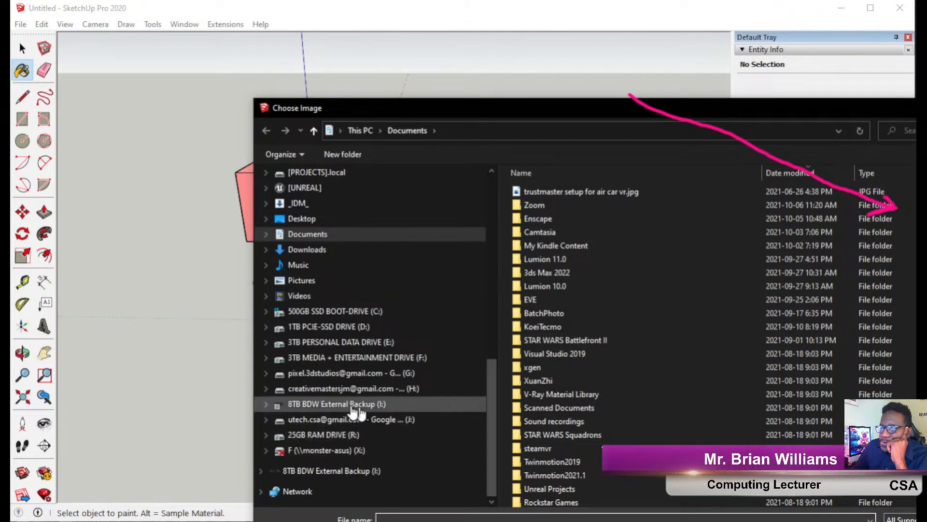
click(370, 375)
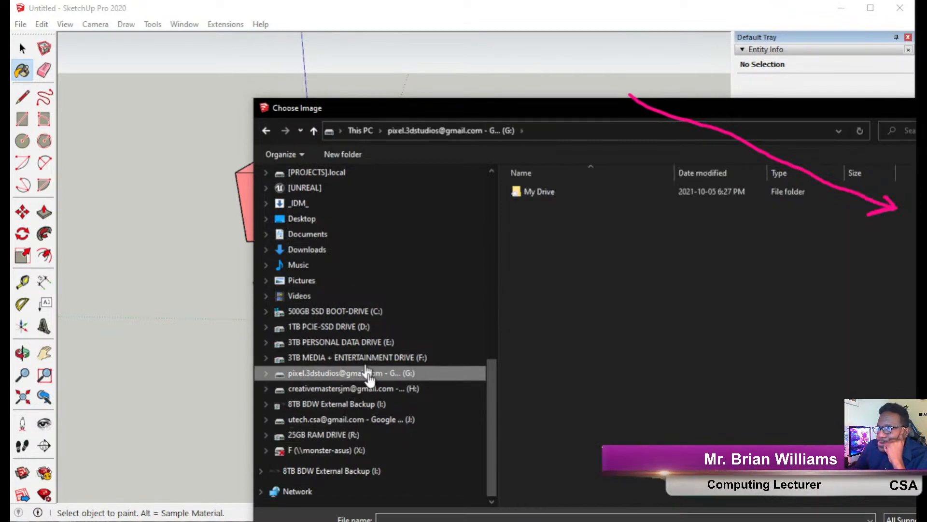
double_click(539, 197)
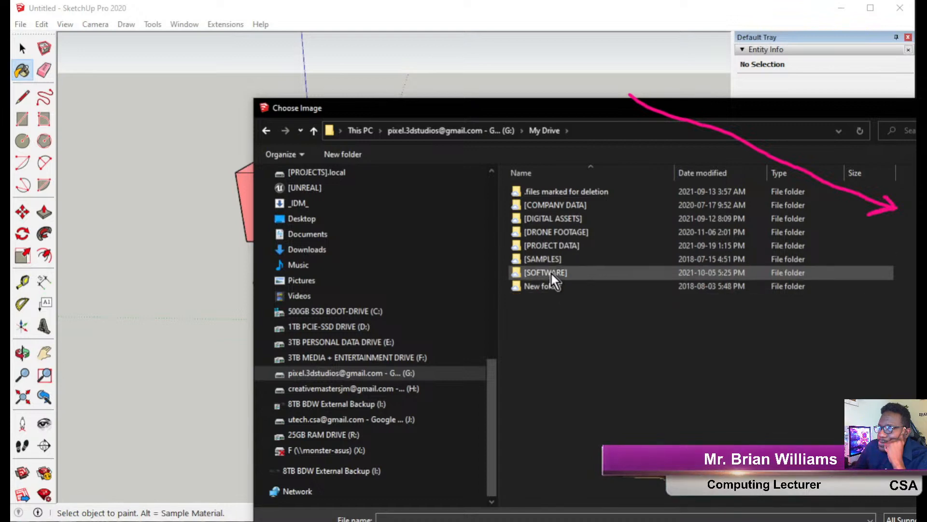
double_click(554, 220)
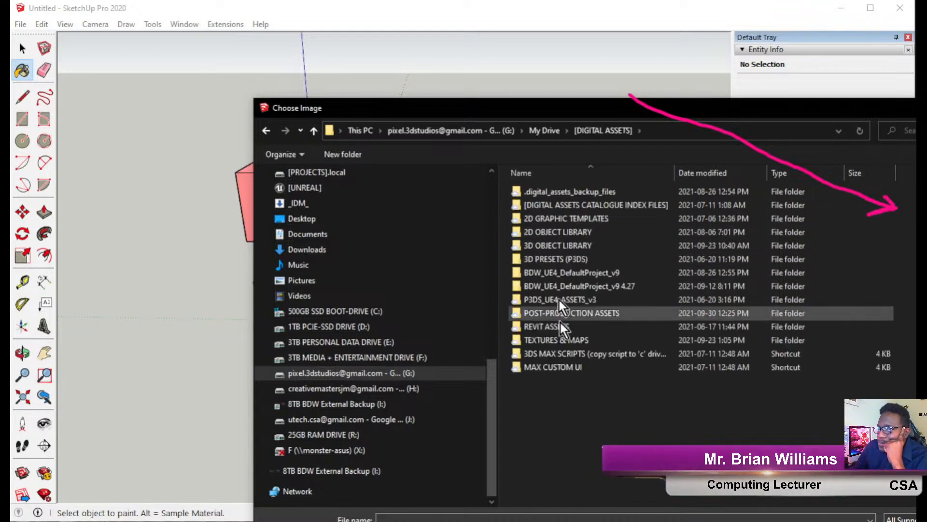
double_click(562, 342)
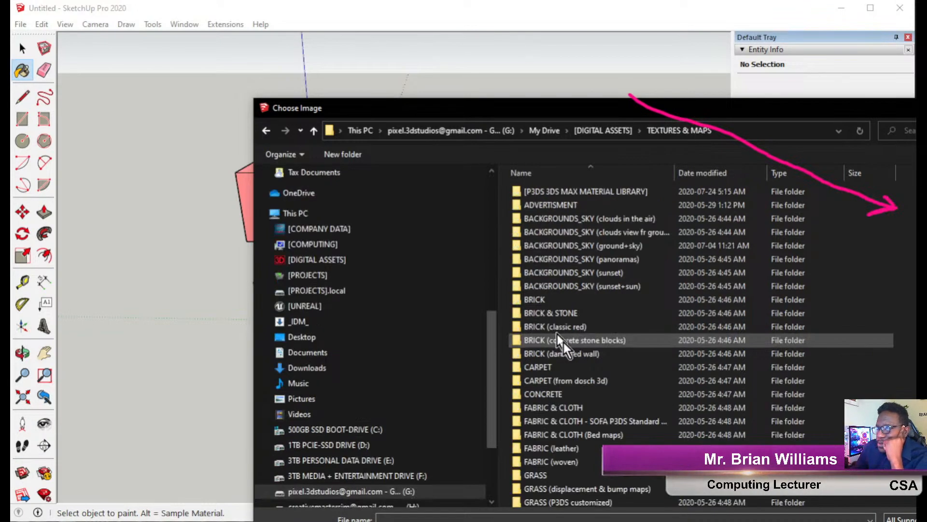
click(546, 300)
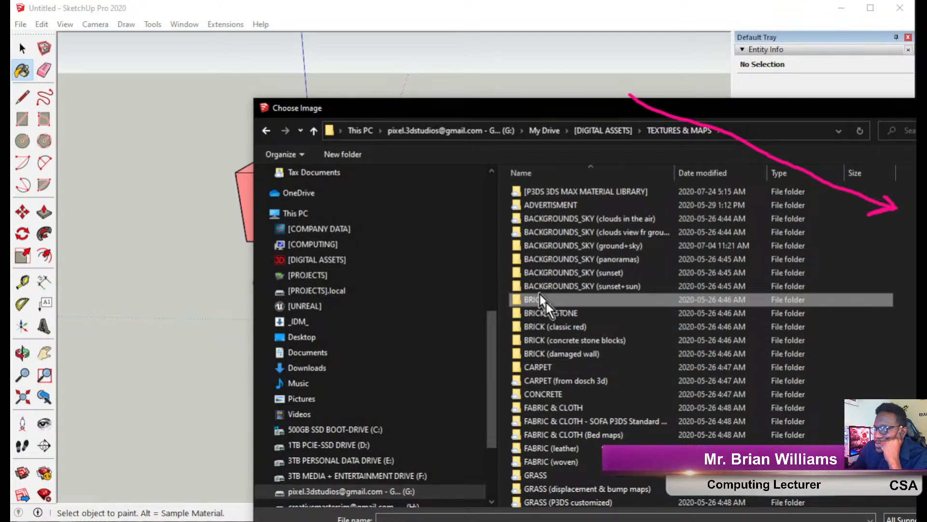
double_click(546, 302)
Load 00058.jpg as the texture and confirm the new brick material with OK.
click(546, 302)
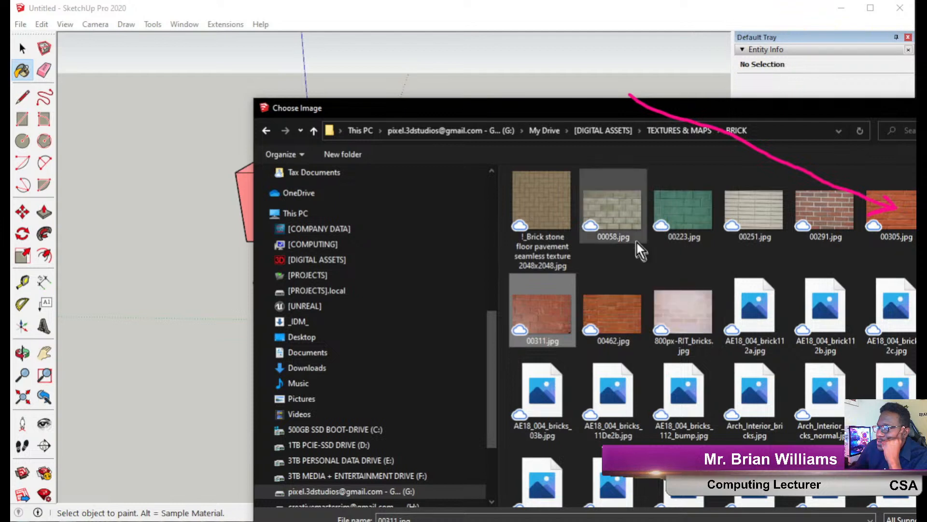
click(624, 224)
key(Return)
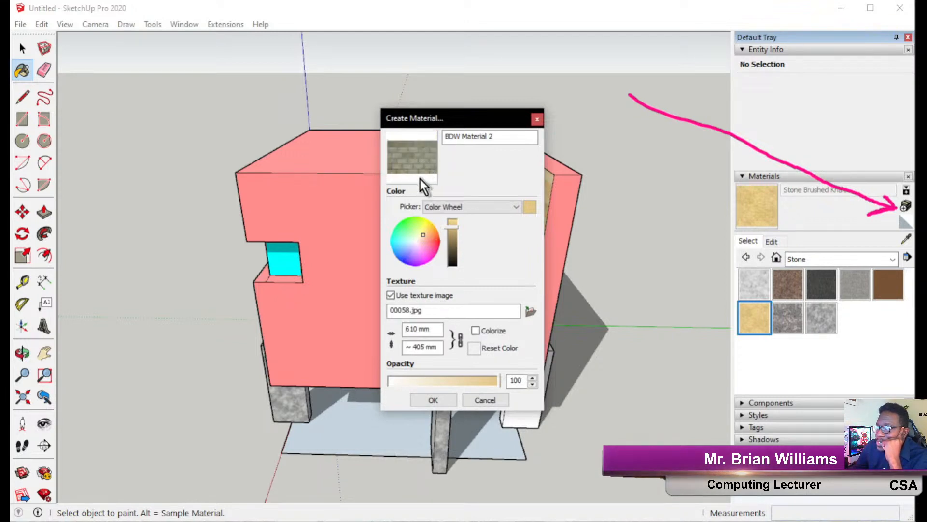
drag(444, 123, 596, 119)
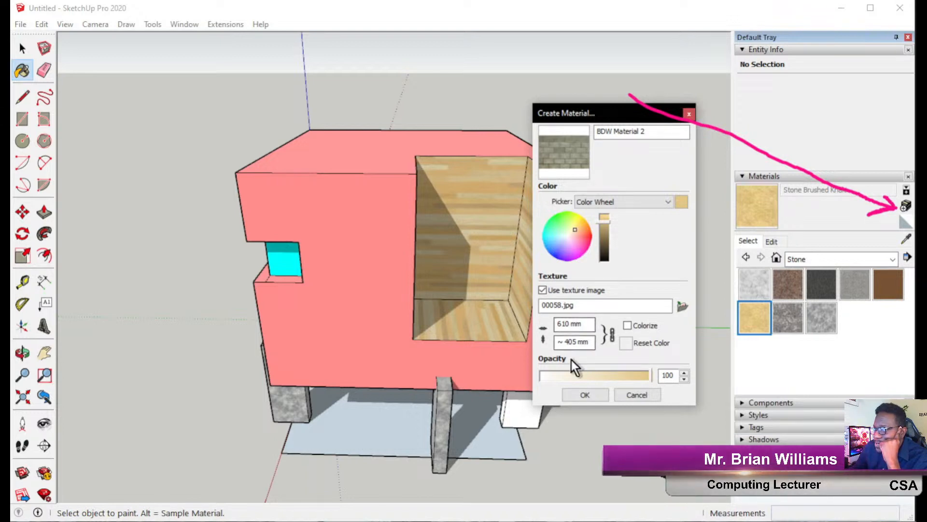
click(589, 395)
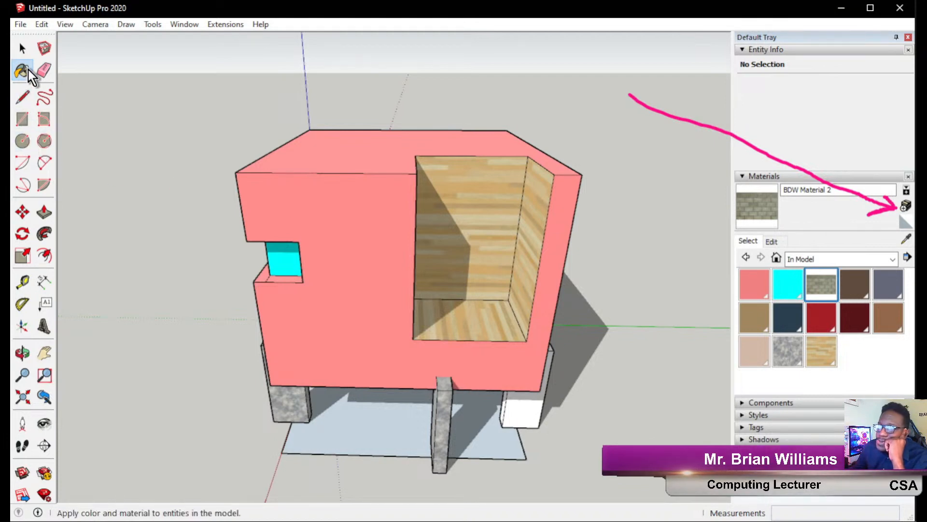
Paint the middle, right, front, left and both inner legs with BDW Material 2 brick.
scroll(414, 473, up, 4)
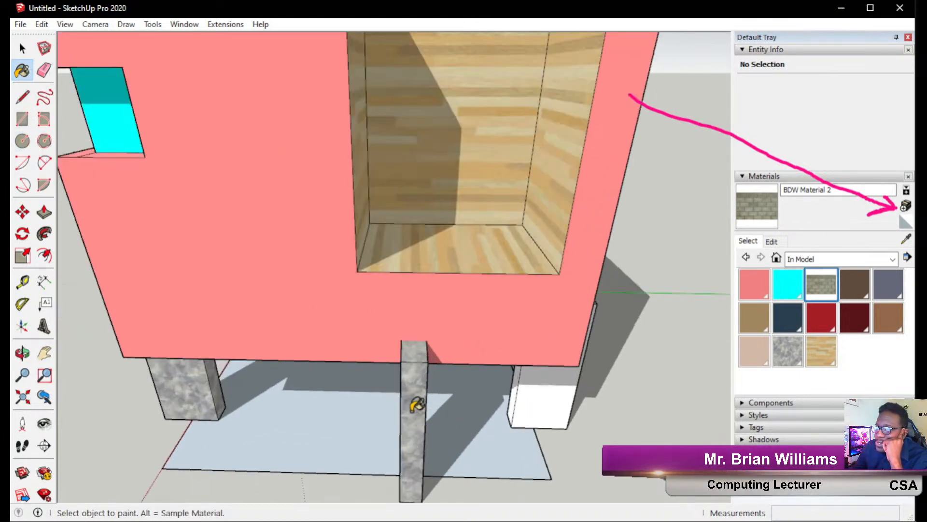
click(415, 461)
click(558, 410)
mouse_move(441, 430)
middle_down()
mouse_move(311, 405)
mouse_move(554, 292)
middle_up()
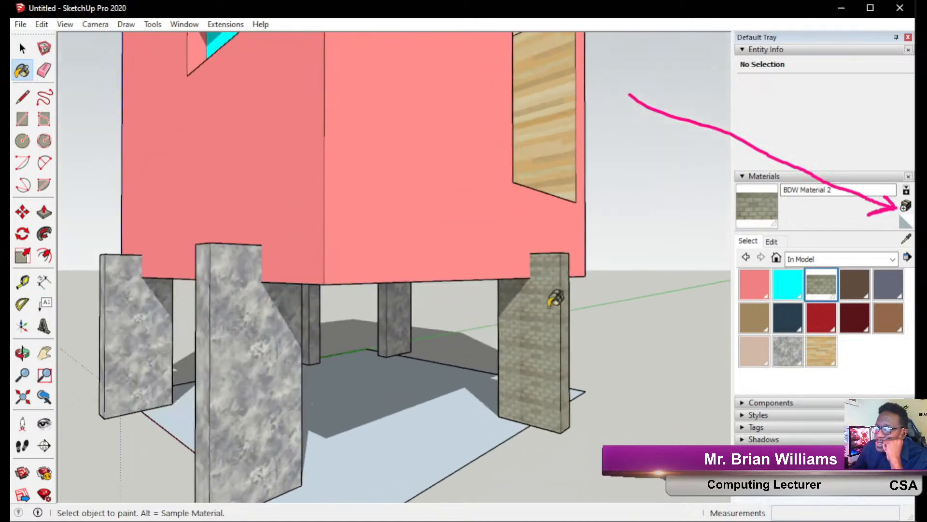
click(290, 343)
click(161, 344)
middle_drag(255, 368, 176, 331)
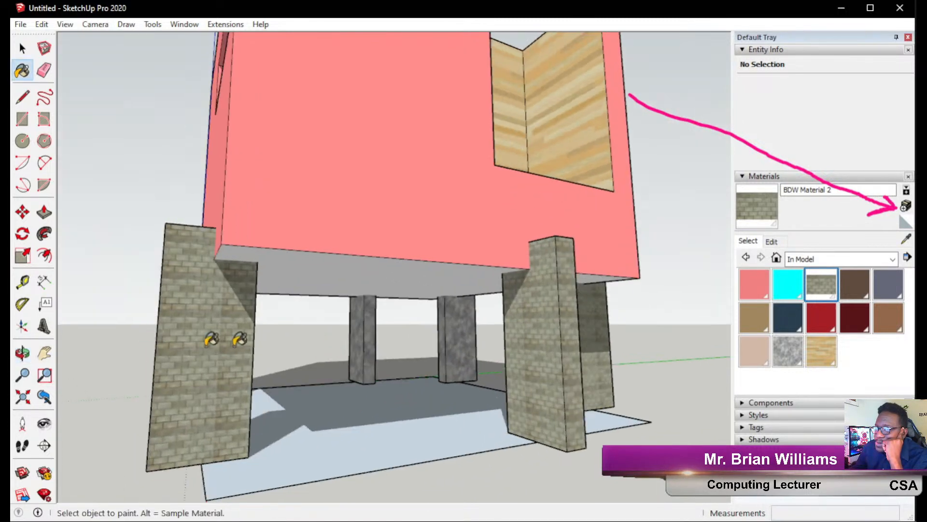
click(363, 345)
click(459, 338)
mouse_move(484, 348)
middle_down()
mouse_move(524, 331)
mouse_move(318, 340)
mouse_move(331, 387)
mouse_move(498, 459)
mouse_move(574, 381)
middle_up()
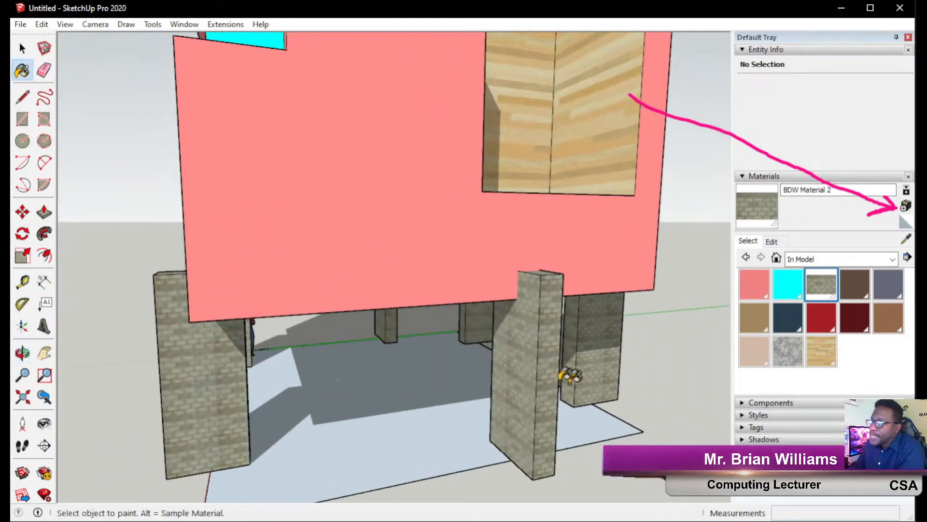
scroll(493, 350, down, 5)
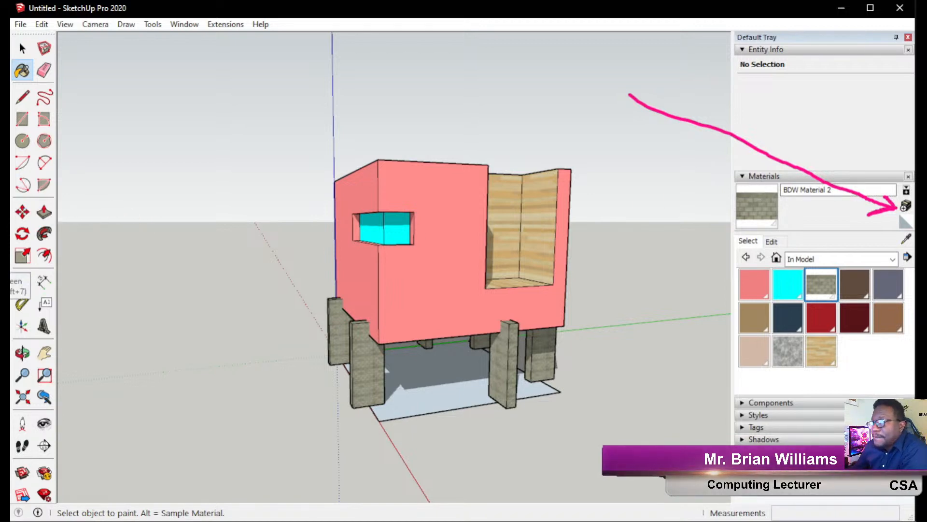
click(782, 178)
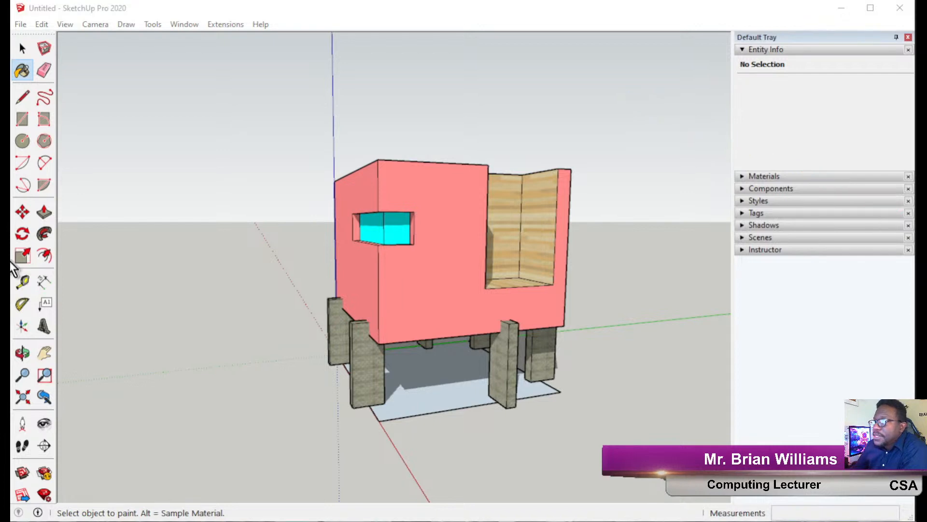
Orbit and zoom around the house, then collapse Entity Info to reveal the Default Styles.
scroll(550, 221, up, 3)
scroll(328, 218, down, 3)
mouse_move(323, 215)
middle_down()
mouse_move(314, 236)
mouse_move(357, 218)
middle_up()
scroll(355, 225, down, 2)
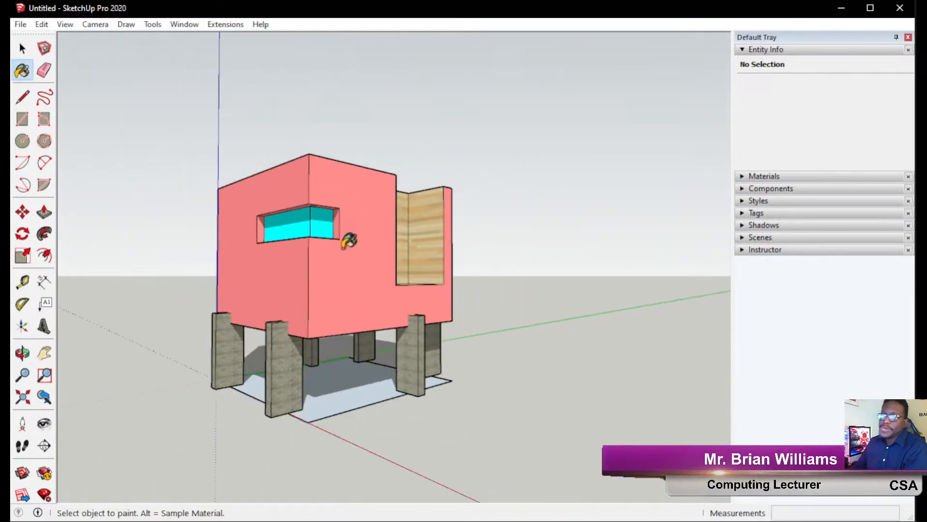
scroll(244, 368, up, 3)
scroll(252, 358, down, 2)
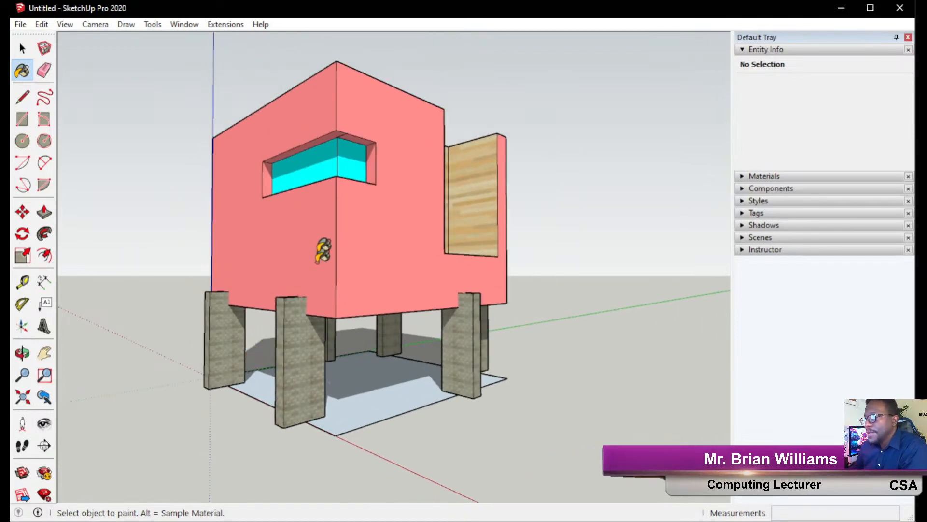
click(765, 50)
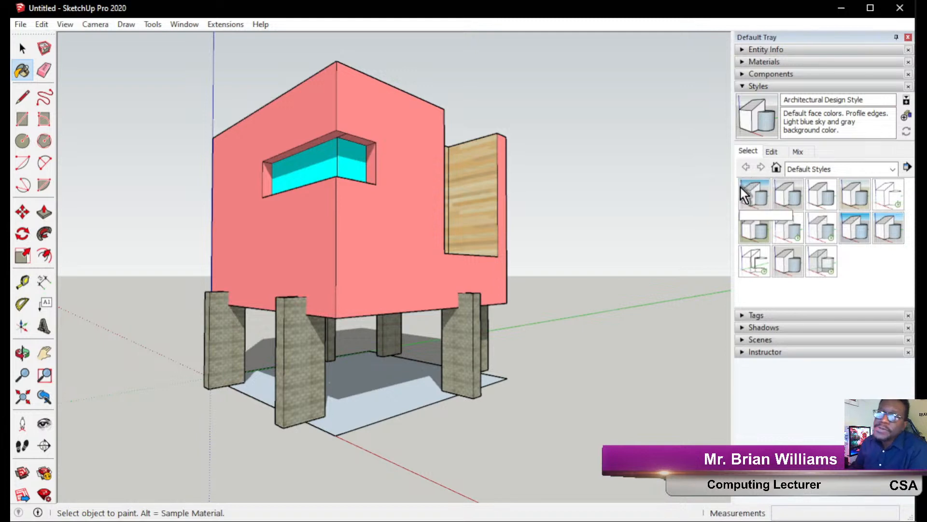
Annotate the Styles panel's Select, Edit and Mix areas and the style presets.
click(4, 179)
click(4, 160)
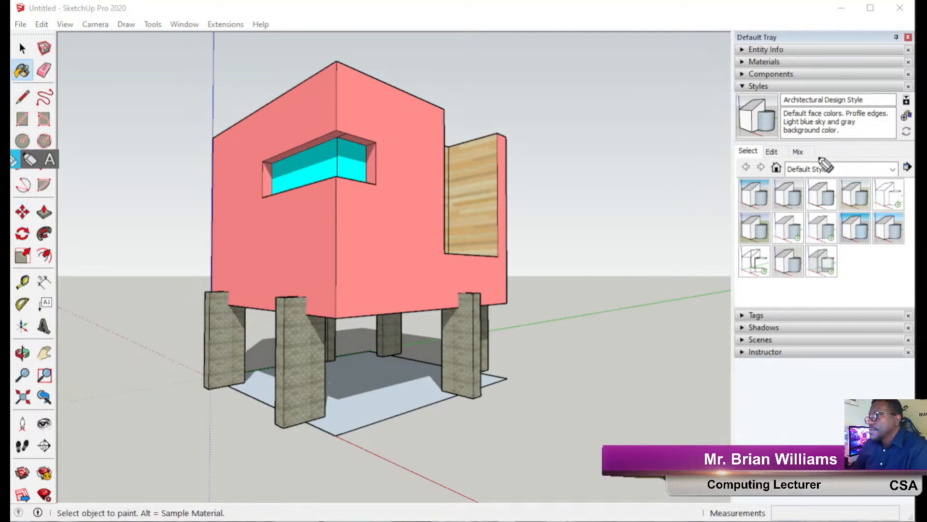
mouse_move(611, 80)
mouse_down()
mouse_move(662, 75)
mouse_move(786, 109)
mouse_move(818, 160)
mouse_up()
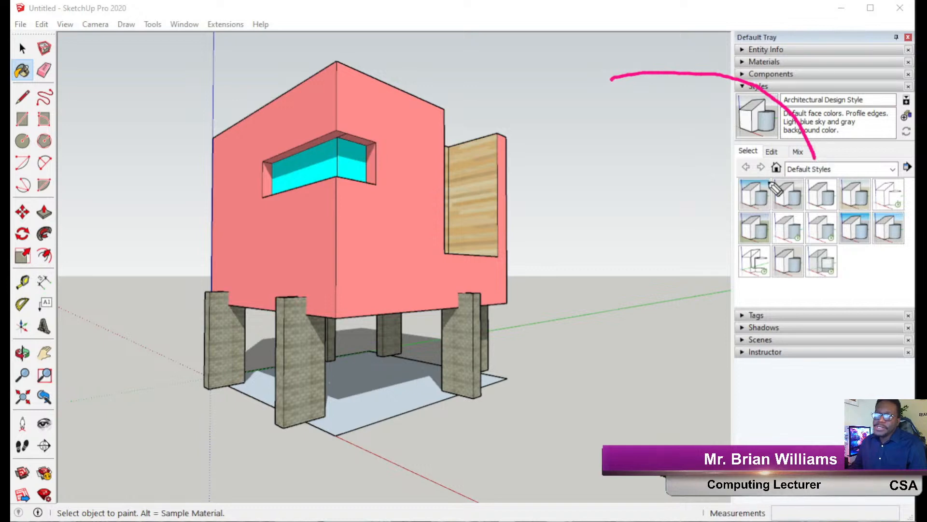
click(6, 250)
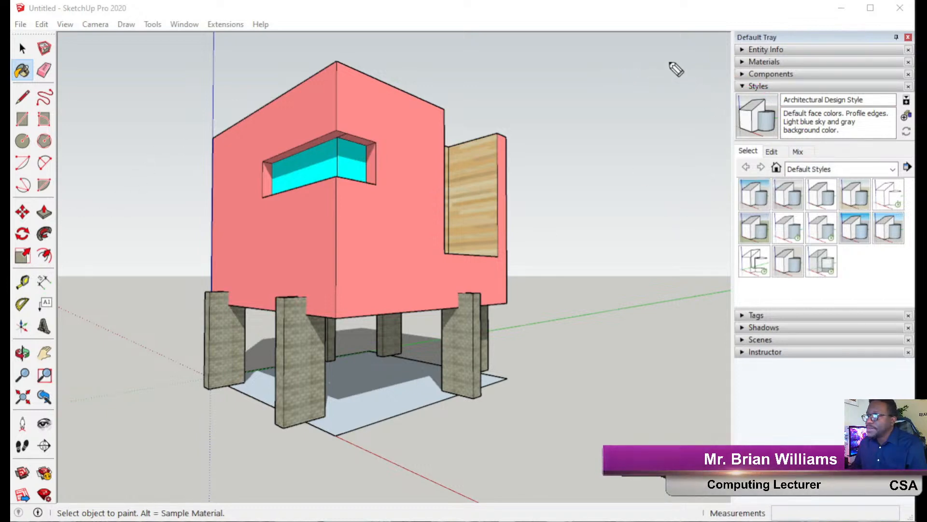
drag(669, 62, 734, 142)
drag(791, 62, 779, 151)
drag(878, 66, 820, 153)
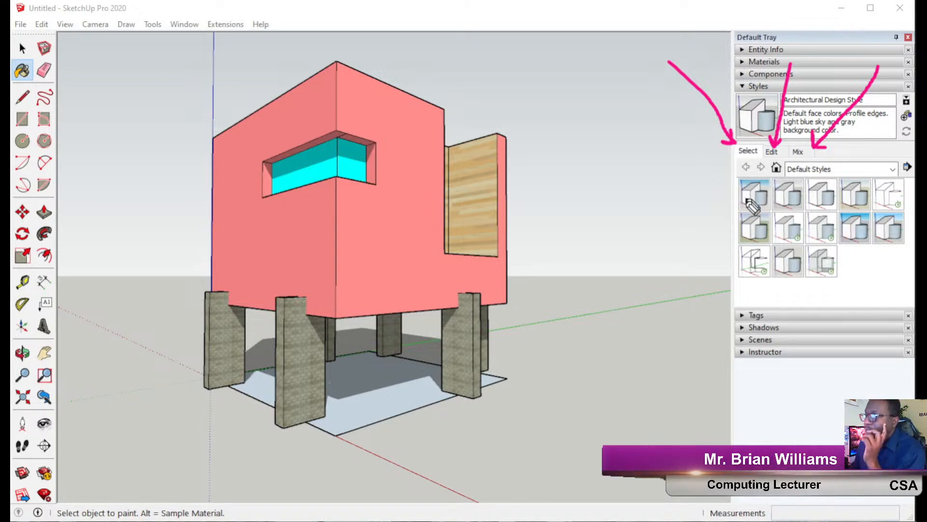
mouse_move(730, 174)
mouse_down()
mouse_move(700, 242)
mouse_move(838, 306)
mouse_move(915, 303)
mouse_move(743, 172)
mouse_move(684, 178)
mouse_up()
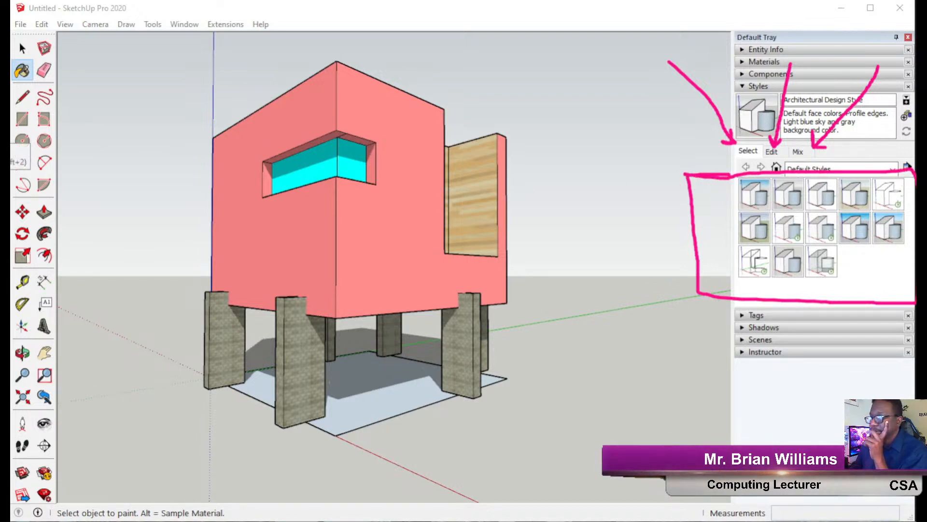
click(15, 158)
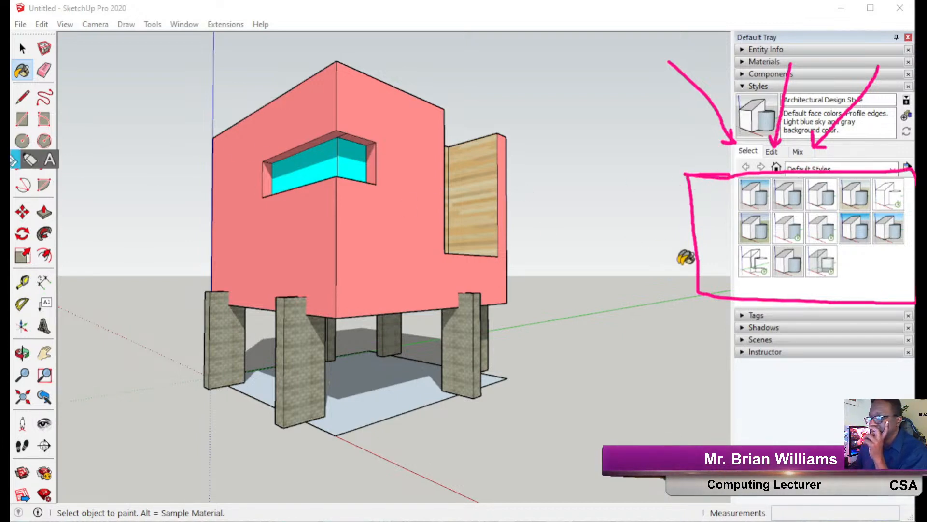
Try 3D Printing, Wireframe, Woodworking, X-ray and Shaded with textures, ending on Shaded.
click(758, 201)
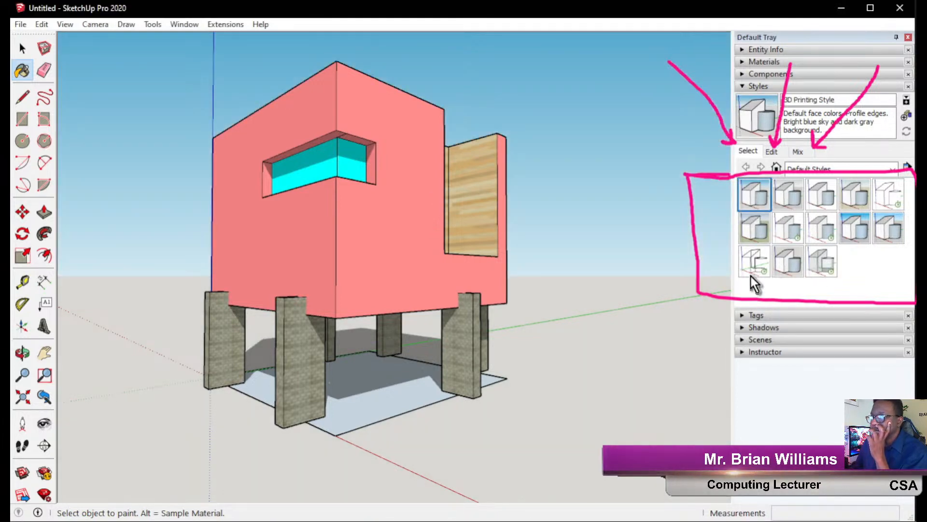
click(755, 263)
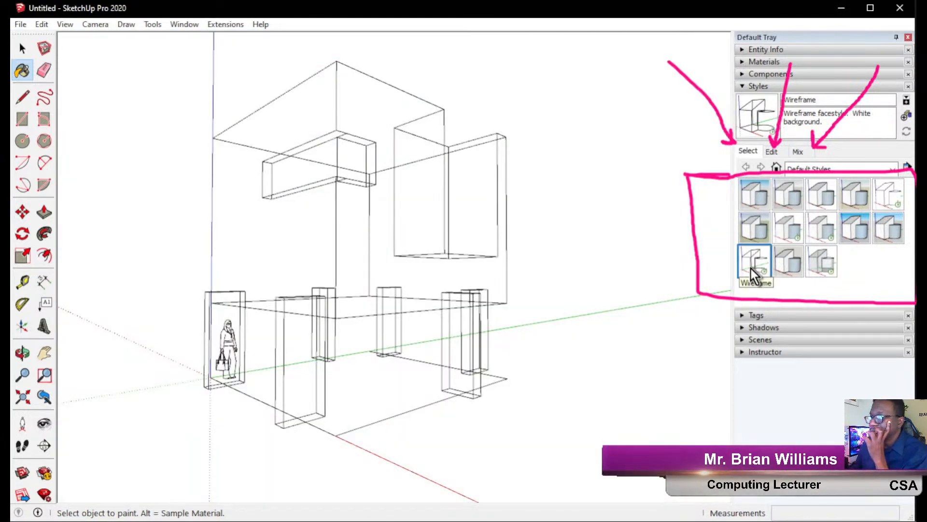
click(786, 264)
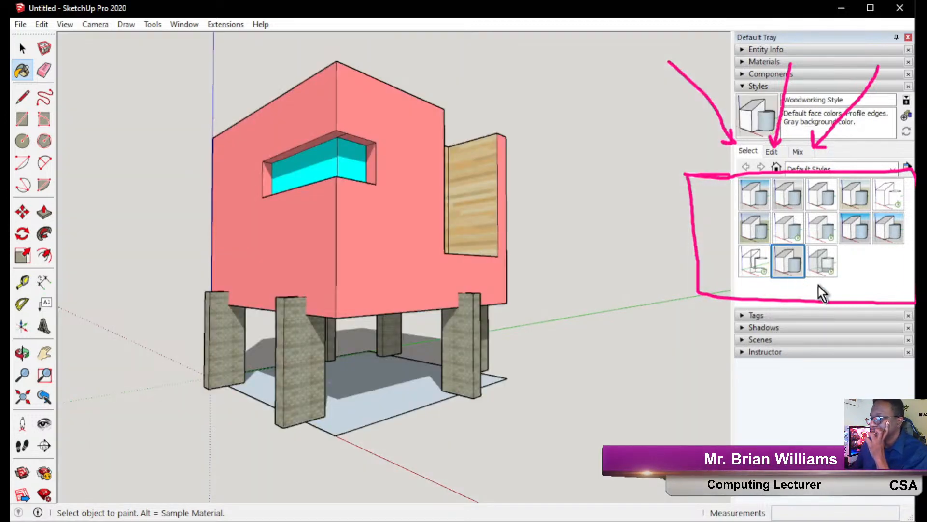
click(823, 268)
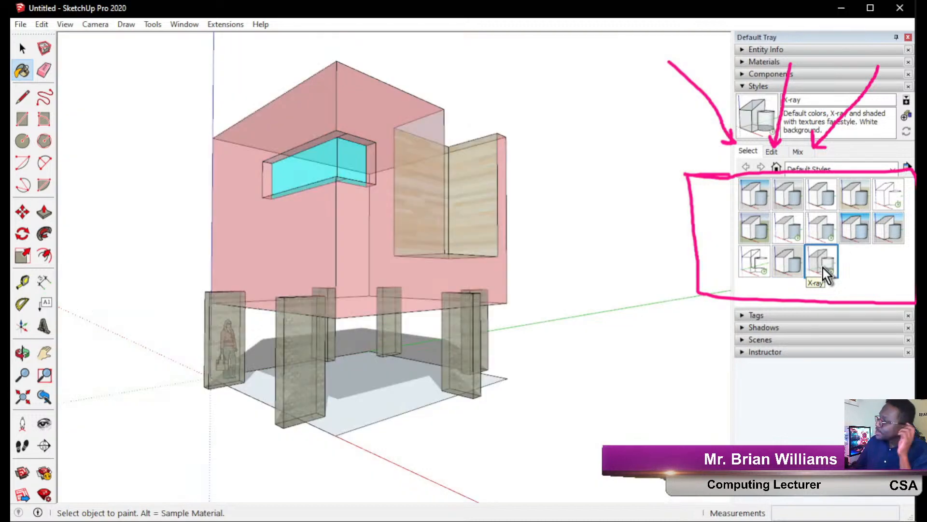
click(824, 228)
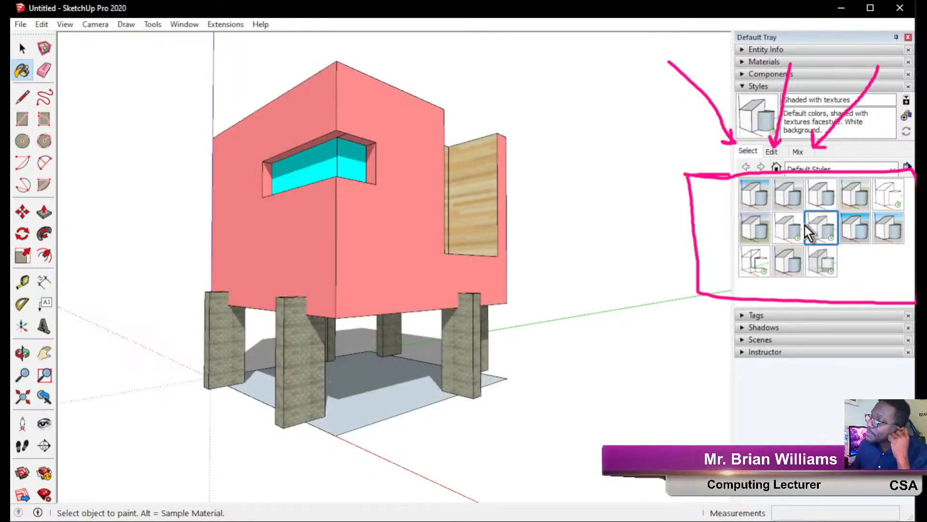
click(799, 226)
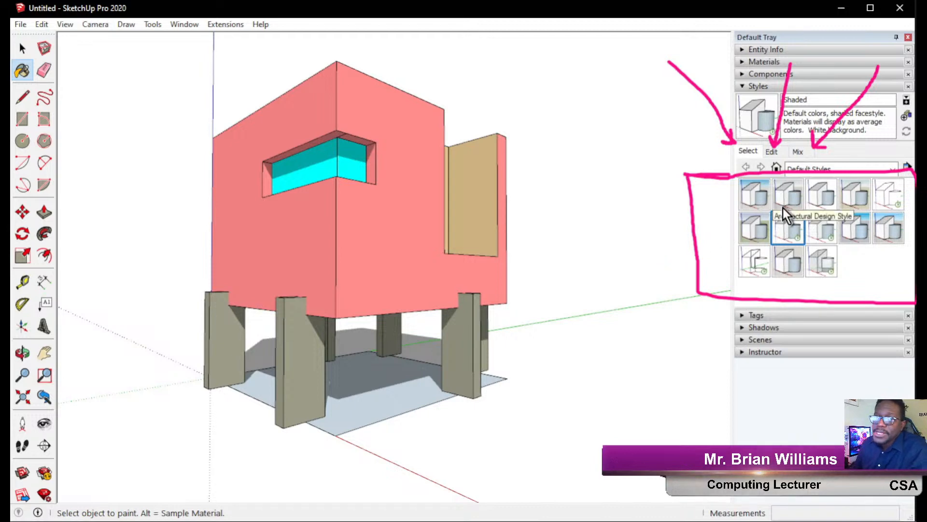
click(19, 274)
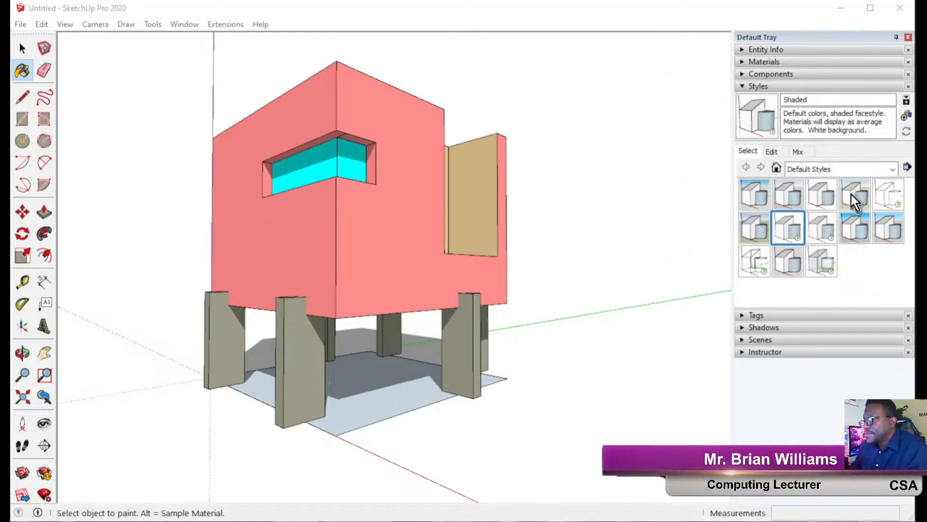
click(860, 169)
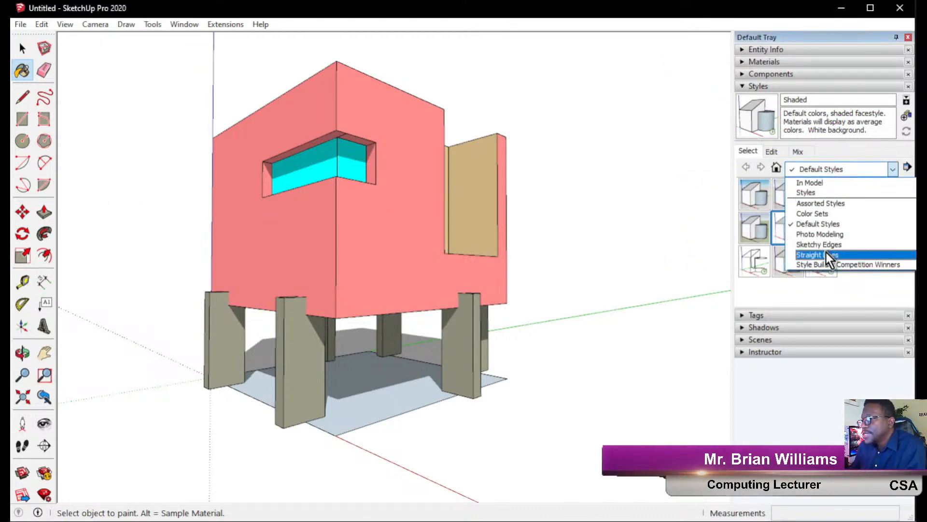
Load Sketchy Edges, try Wires, then apply Permanent Marker Heavy and orbit to view it.
click(841, 245)
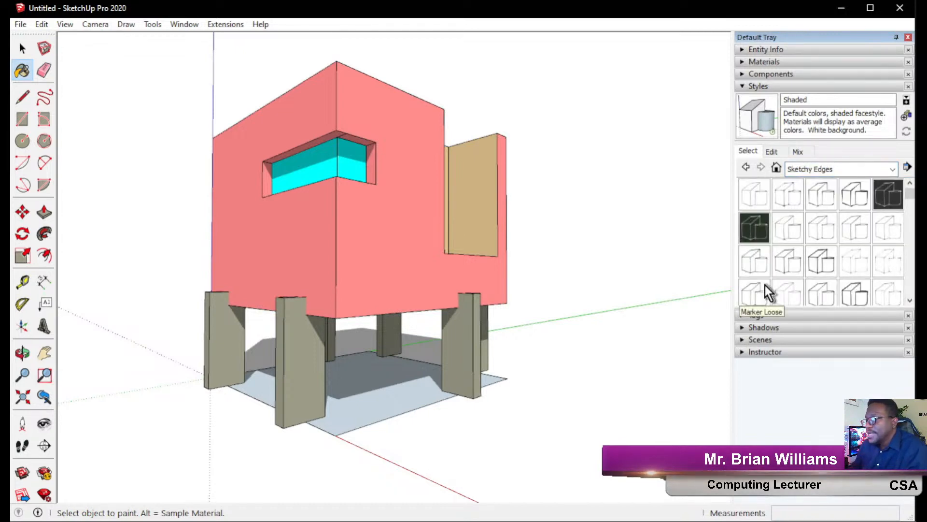
scroll(836, 275, down, 3)
click(822, 283)
mouse_move(462, 303)
middle_down()
mouse_move(172, 271)
mouse_move(289, 275)
mouse_move(284, 255)
mouse_move(320, 276)
mouse_move(493, 277)
mouse_move(563, 325)
mouse_move(559, 395)
mouse_move(508, 440)
mouse_move(385, 480)
mouse_move(323, 484)
mouse_move(103, 468)
mouse_move(101, 457)
middle_up()
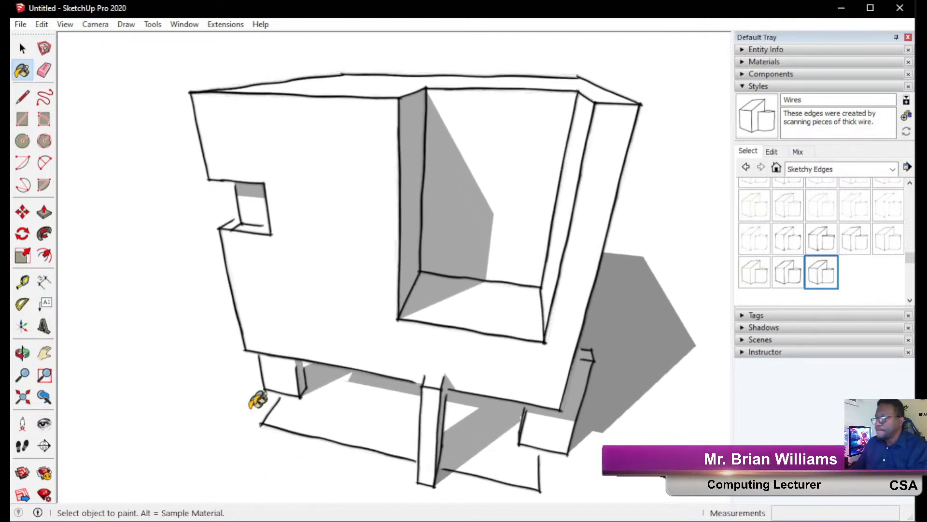
mouse_move(493, 376)
middle_down()
mouse_move(451, 356)
mouse_move(440, 346)
mouse_move(449, 339)
middle_up()
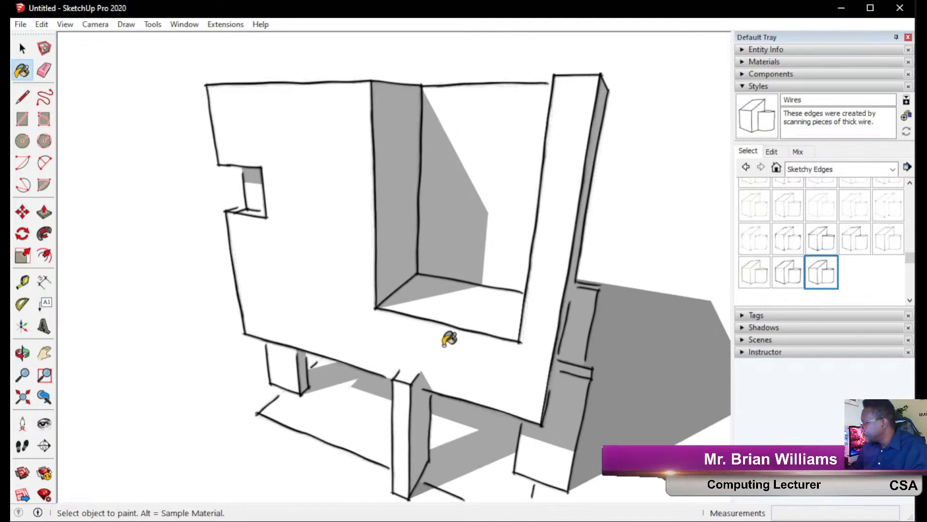
middle_drag(493, 372, 428, 286)
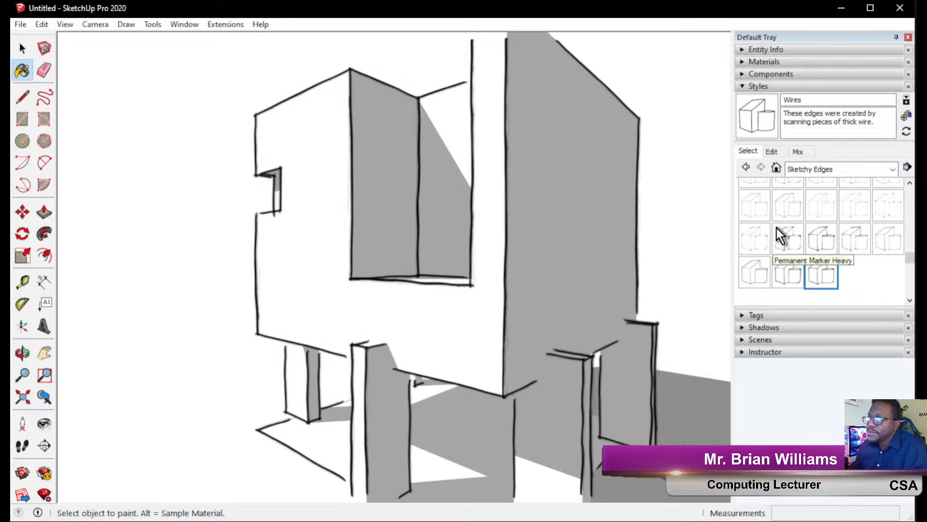
click(790, 241)
mouse_move(361, 334)
middle_down()
mouse_move(617, 299)
mouse_move(441, 311)
mouse_move(459, 303)
mouse_move(612, 315)
mouse_move(715, 304)
mouse_move(640, 328)
middle_up()
key(b)
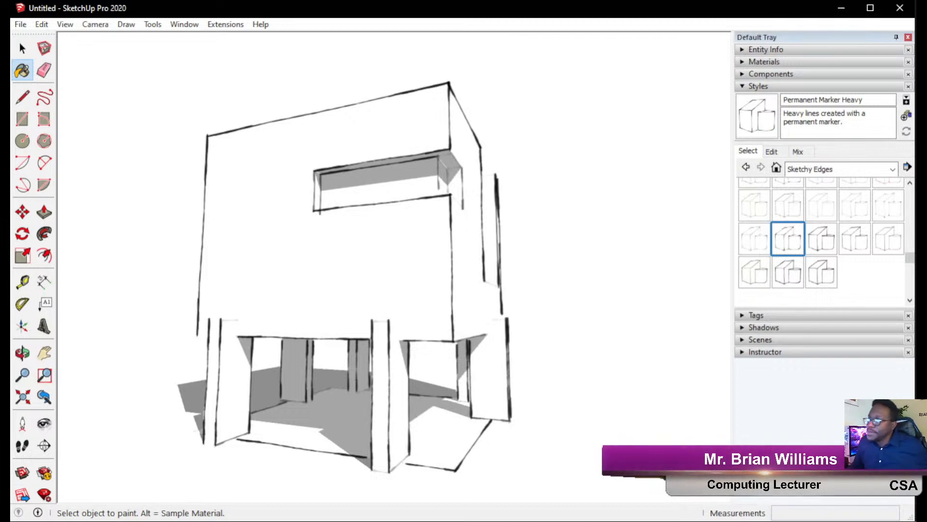
click(842, 170)
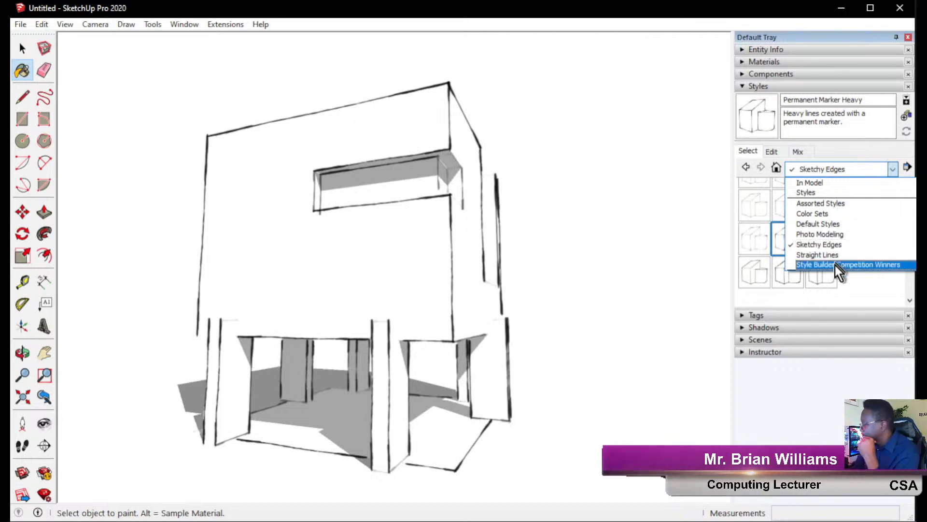
From Style Builder Competition Winners, try Pencil on light brown, then apply Light Grey Freestyle.
click(833, 265)
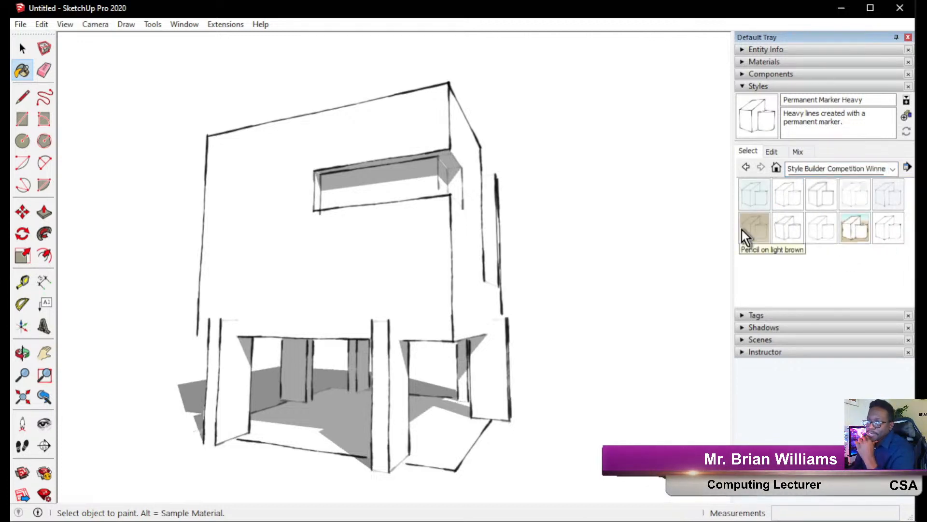
click(744, 231)
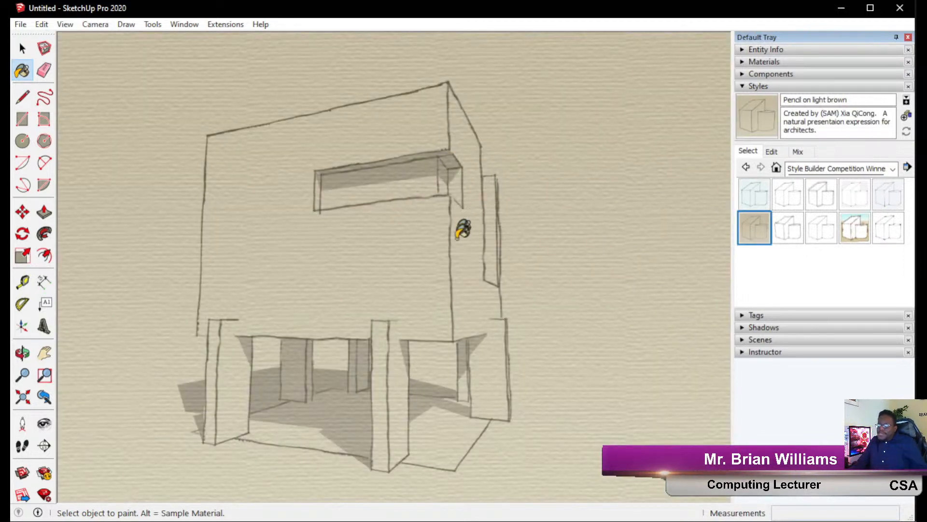
mouse_move(461, 244)
middle_down()
mouse_move(406, 268)
mouse_move(277, 283)
mouse_move(215, 267)
middle_up()
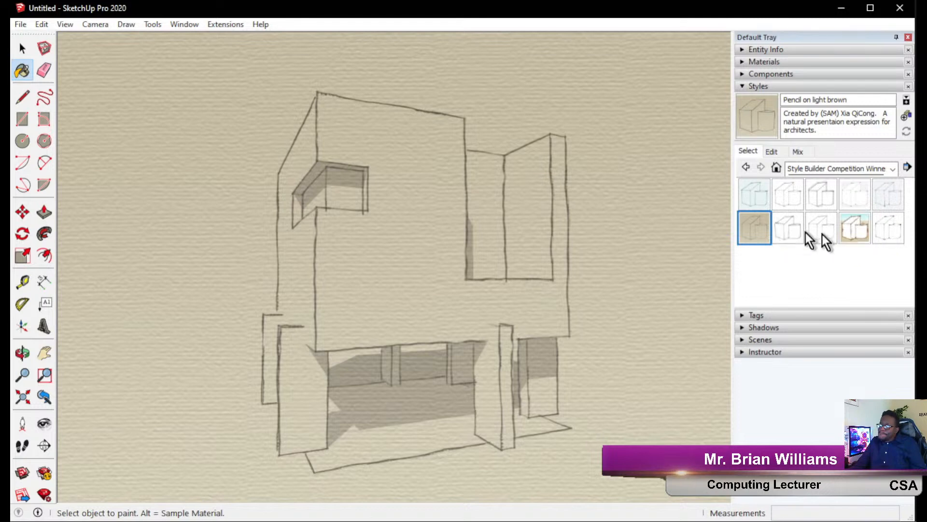
click(783, 197)
middle_drag(459, 316, 578, 307)
mouse_move(281, 325)
middle_down()
mouse_move(529, 336)
mouse_move(604, 294)
mouse_move(387, 302)
mouse_move(155, 295)
middle_up()
key(b)
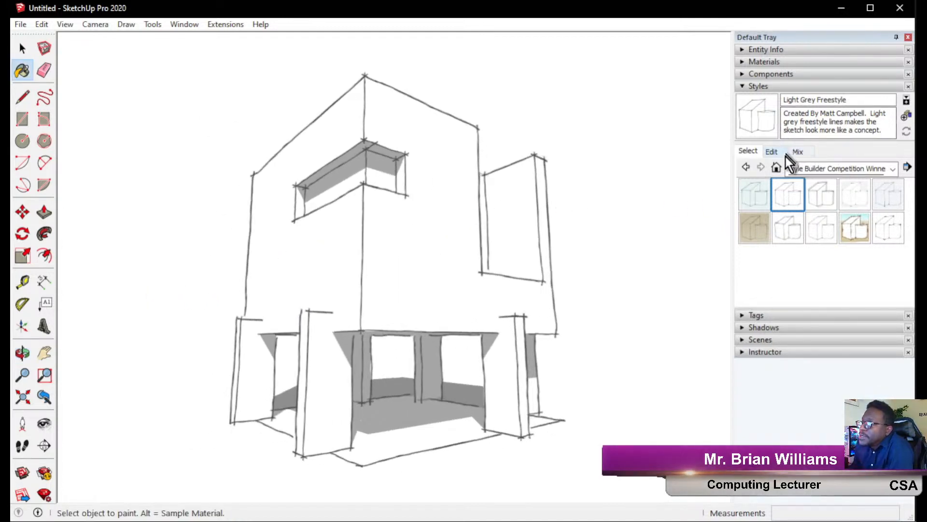
click(821, 168)
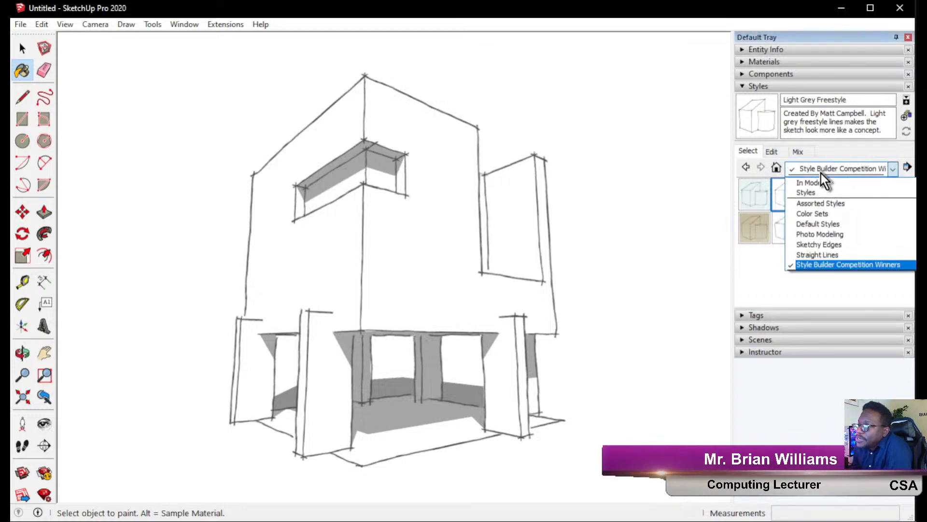
Try the Color Sets styles on the house: Orange and Green, Red Brick, then Cammo.
click(816, 214)
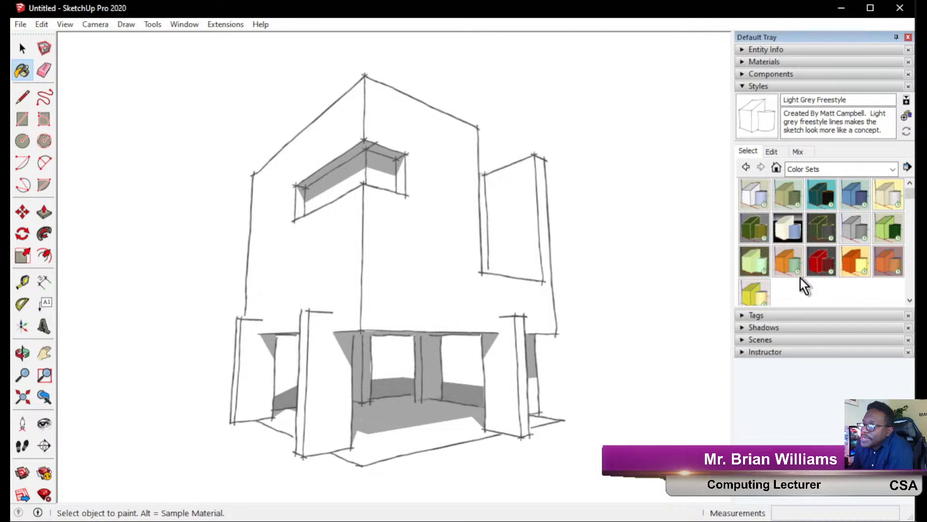
click(788, 265)
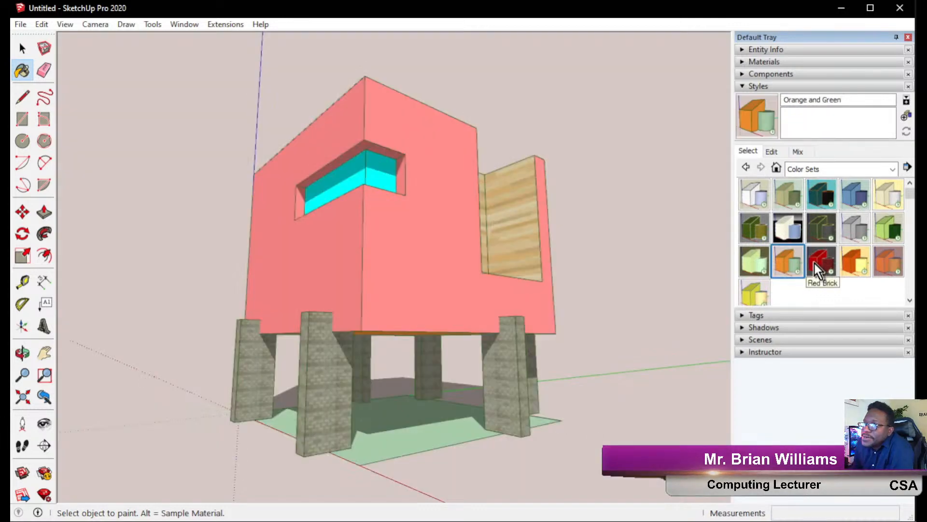
click(815, 262)
click(752, 222)
Apply the Chalk on Greenboard style from the Sketchy Edges collection and orbit to view it.
click(824, 170)
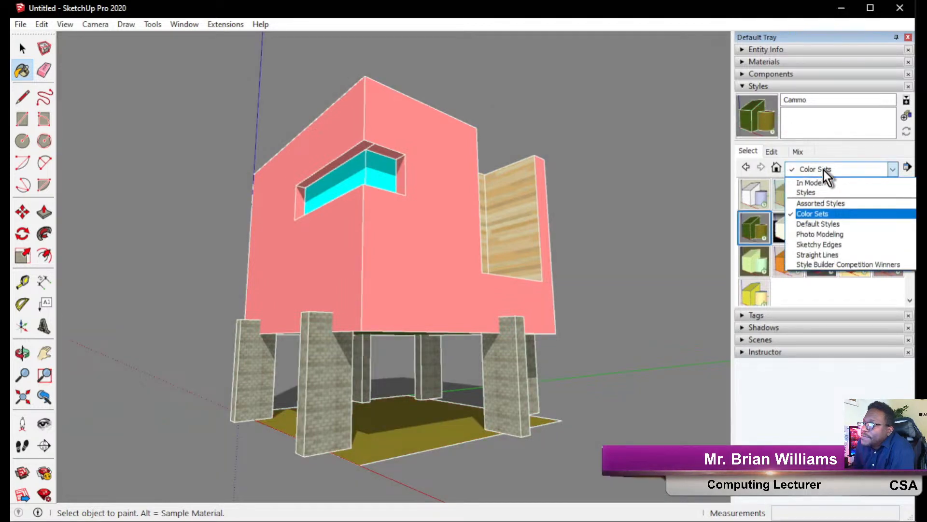
click(838, 244)
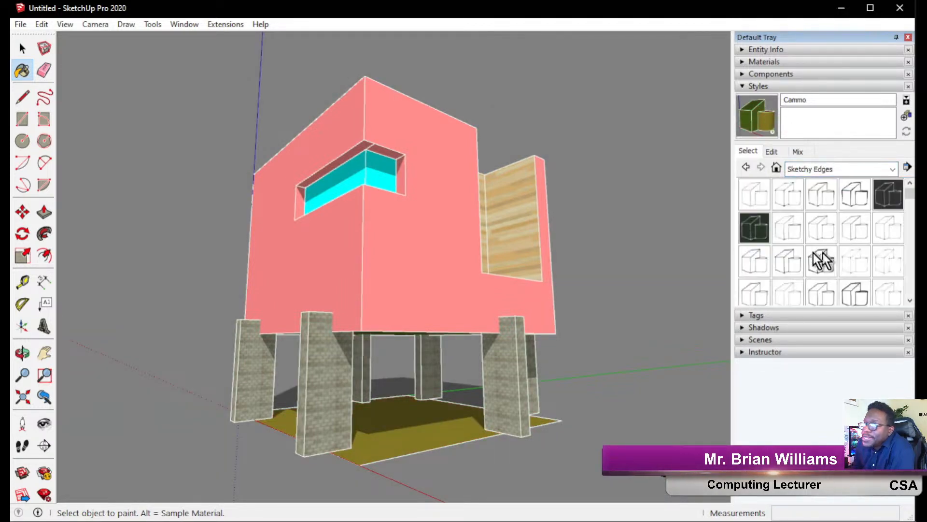
click(756, 228)
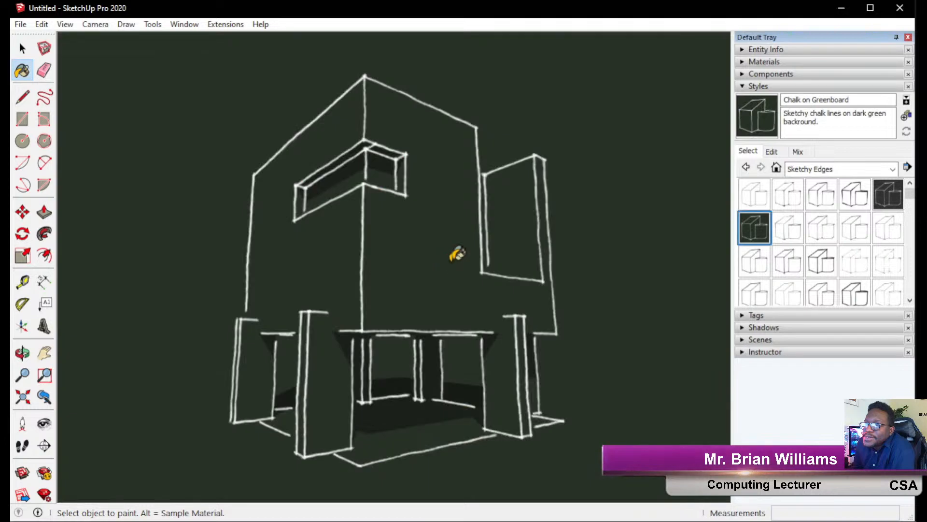
mouse_move(457, 254)
middle_down()
mouse_move(472, 259)
mouse_move(375, 269)
middle_up()
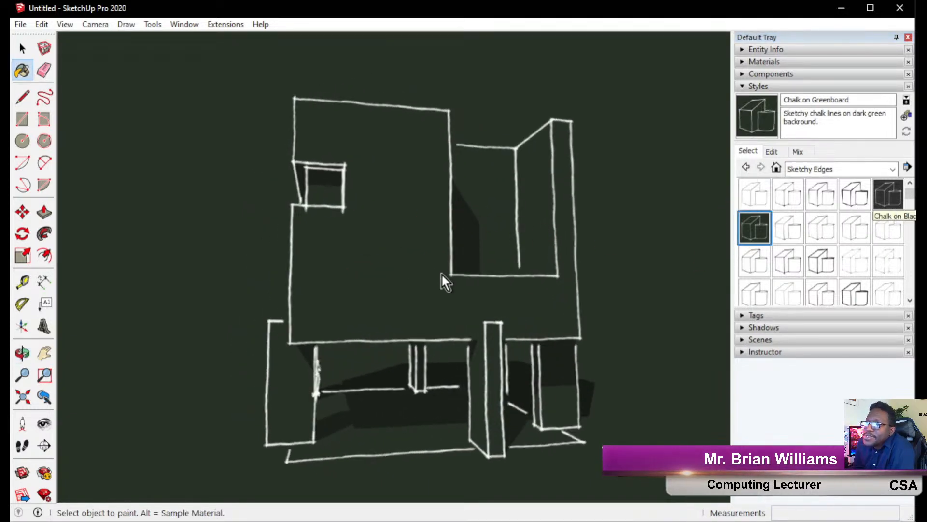
middle_drag(532, 253, 483, 264)
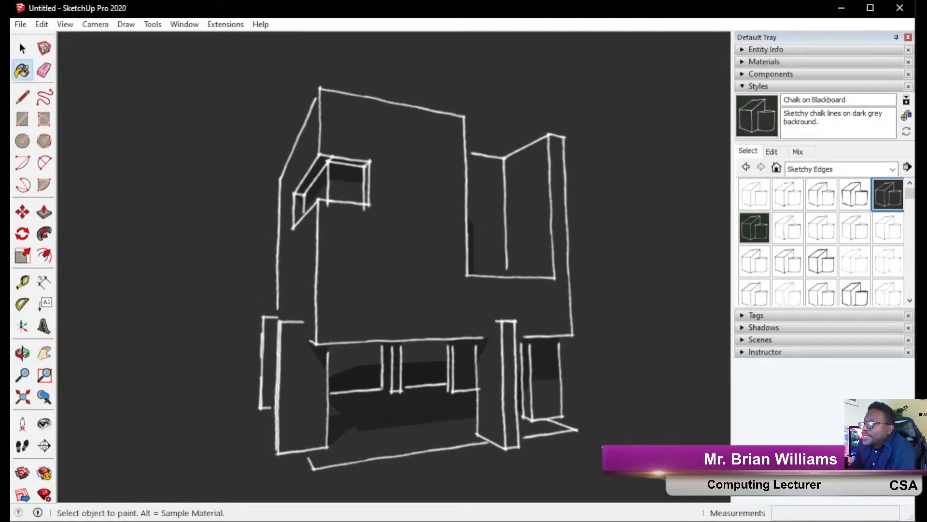
Check the styles in the model, then apply the 3D Printing Style from Default Styles.
click(775, 165)
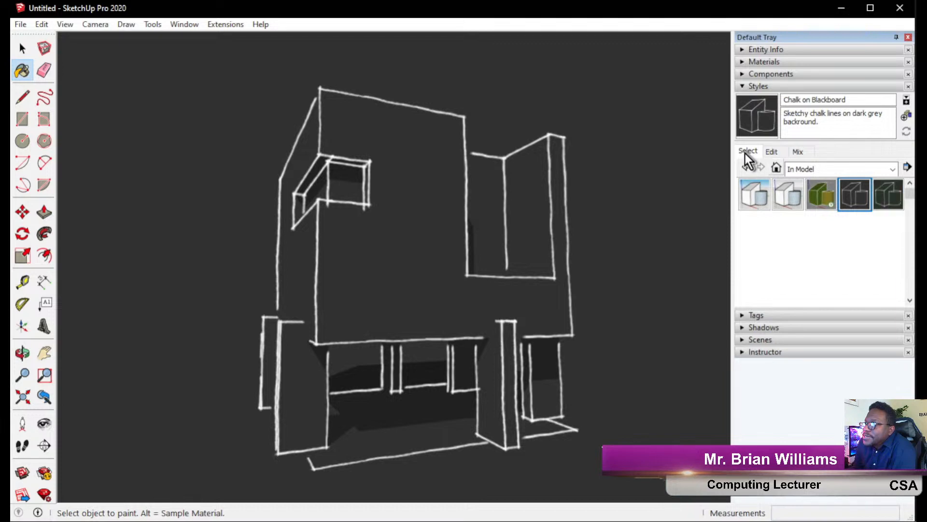
click(810, 169)
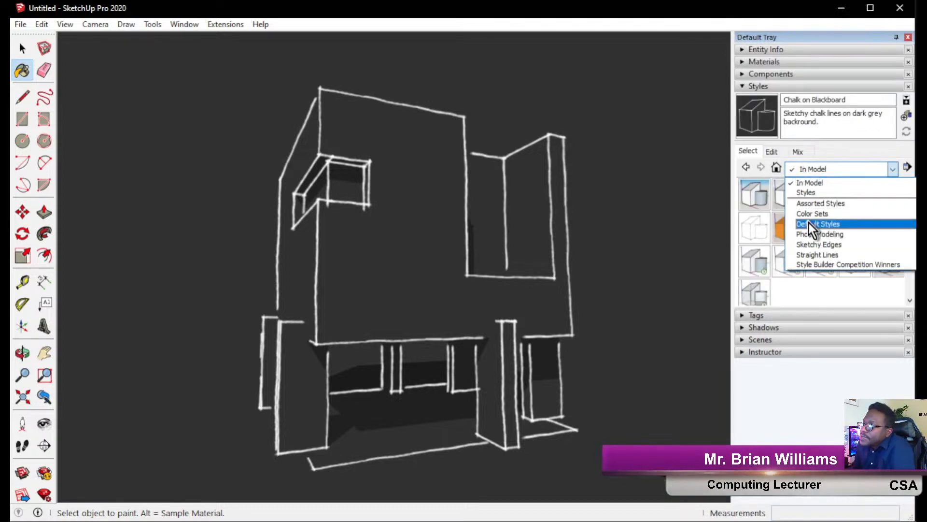
click(823, 224)
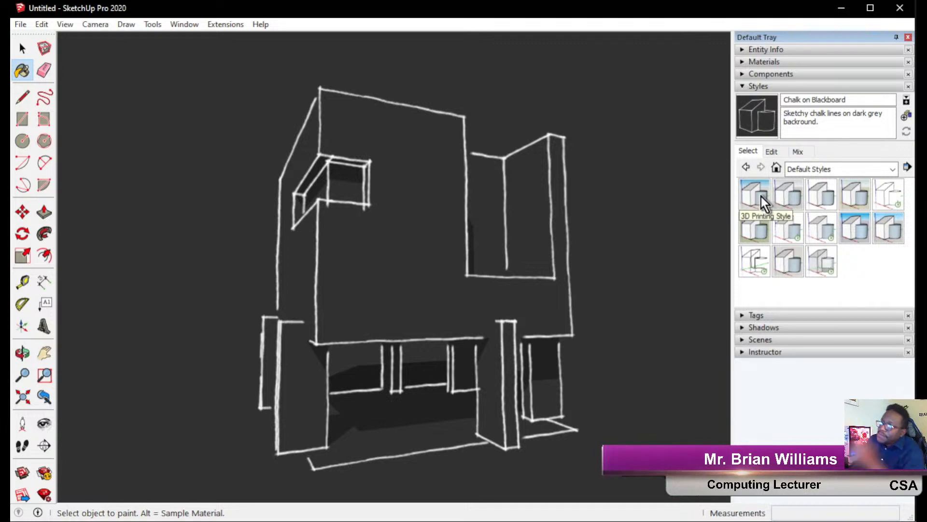
click(761, 196)
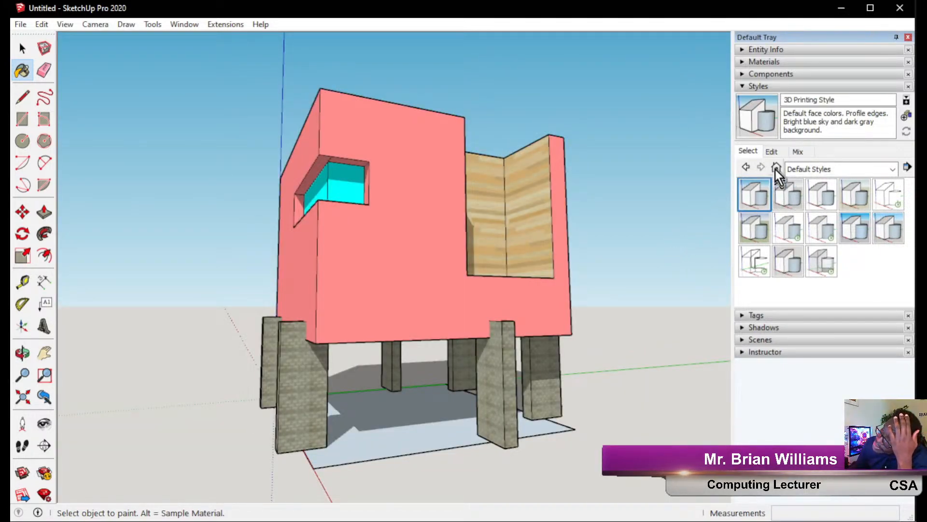
In the style's Edge settings, uncheck Edges so only profile outlines remain on the house.
click(777, 153)
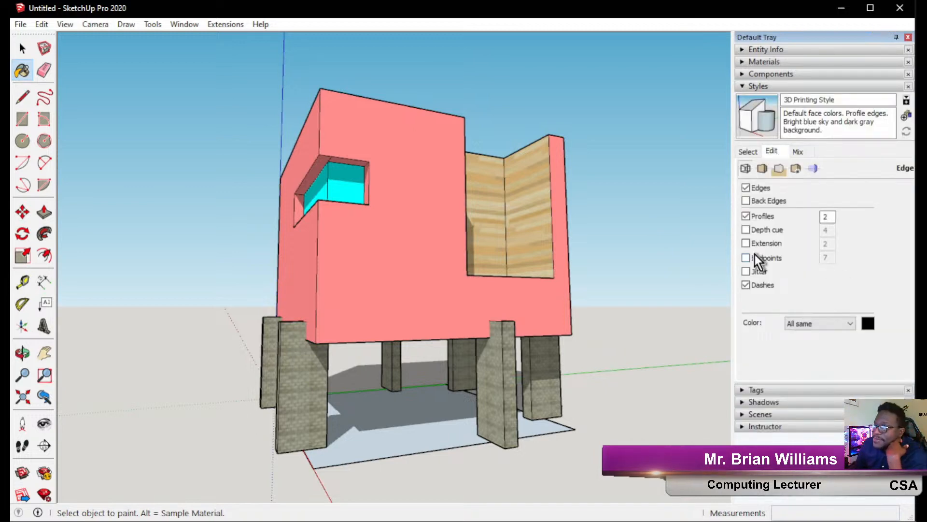
mouse_move(269, 269)
middle_down()
mouse_move(358, 275)
mouse_move(413, 266)
mouse_move(384, 265)
middle_up()
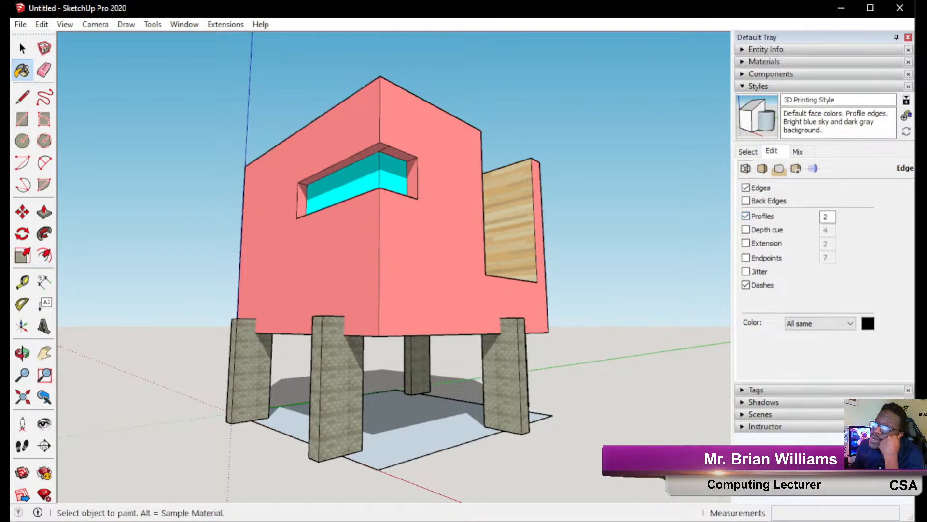
mouse_move(687, 77)
mouse_down()
mouse_move(729, 152)
mouse_move(718, 156)
mouse_move(733, 162)
mouse_up()
mouse_move(779, 103)
mouse_down()
mouse_move(762, 161)
mouse_move(771, 162)
mouse_up()
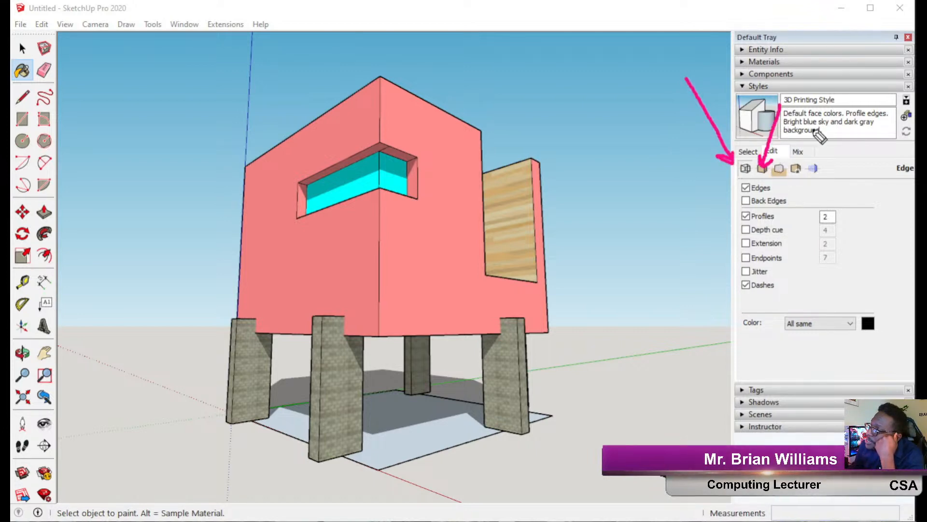
mouse_move(834, 110)
mouse_down()
mouse_move(780, 167)
mouse_move(791, 164)
mouse_up()
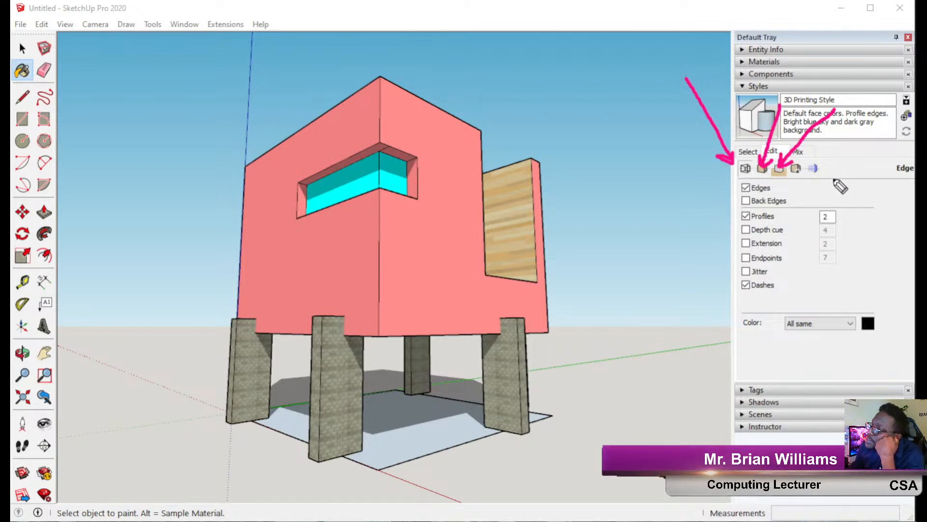
click(6, 159)
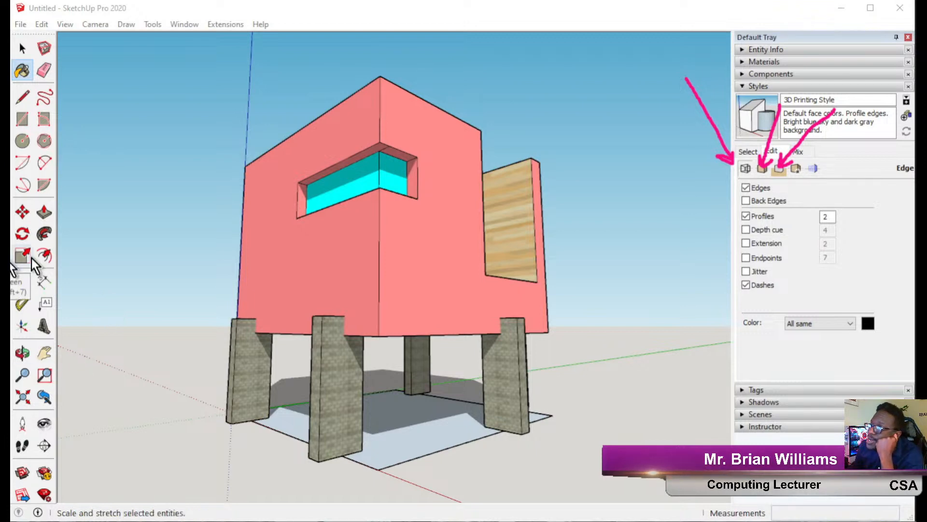
click(745, 189)
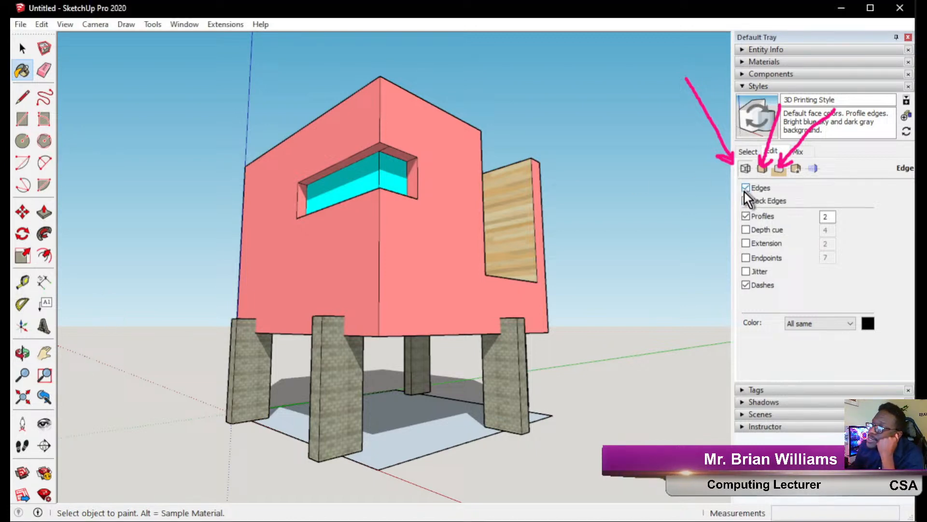
Turn profile outlines off and test turning the regular edges on and off again.
click(746, 216)
mouse_move(538, 198)
middle_down()
mouse_move(168, 218)
mouse_move(65, 240)
mouse_move(254, 332)
mouse_move(503, 290)
mouse_move(545, 255)
mouse_move(552, 227)
middle_up()
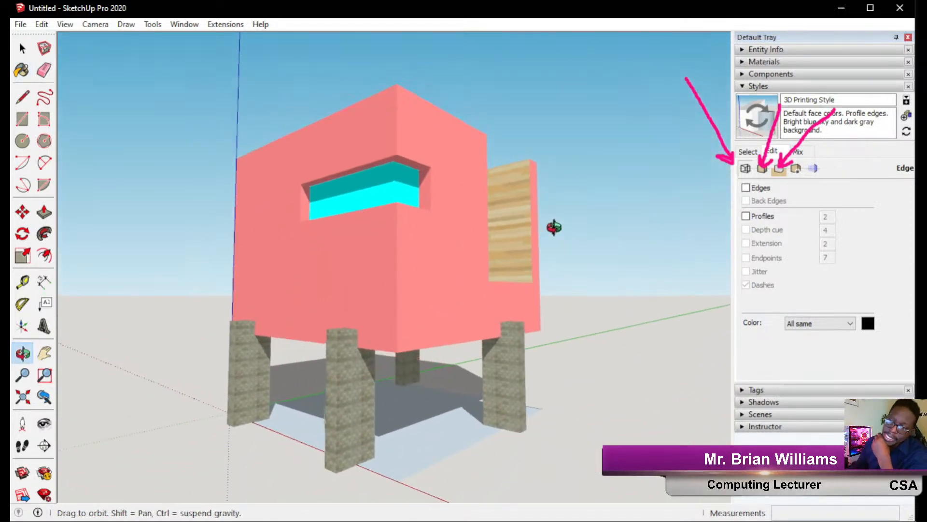
key(b)
mouse_move(480, 271)
middle_down()
mouse_move(369, 354)
mouse_move(306, 327)
mouse_move(439, 294)
mouse_move(642, 291)
mouse_move(464, 315)
mouse_move(238, 296)
mouse_move(128, 310)
mouse_move(123, 348)
middle_up()
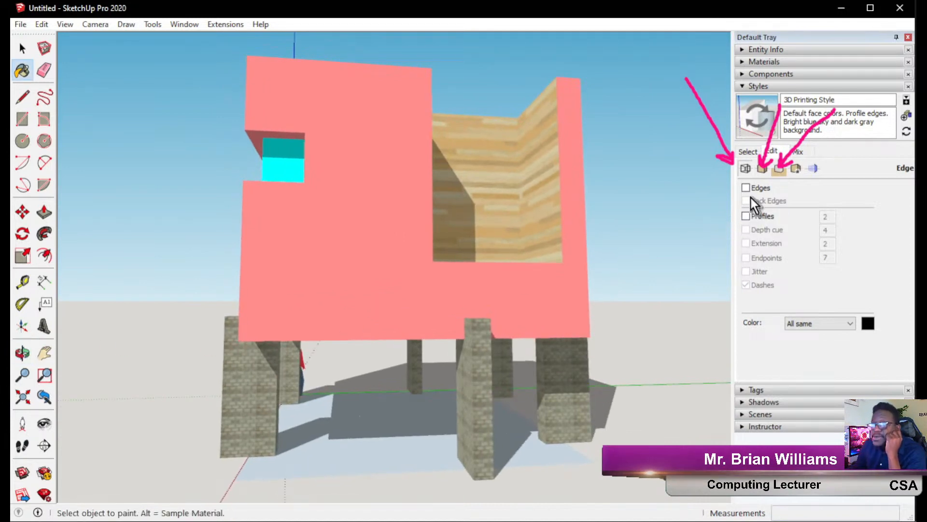
click(745, 186)
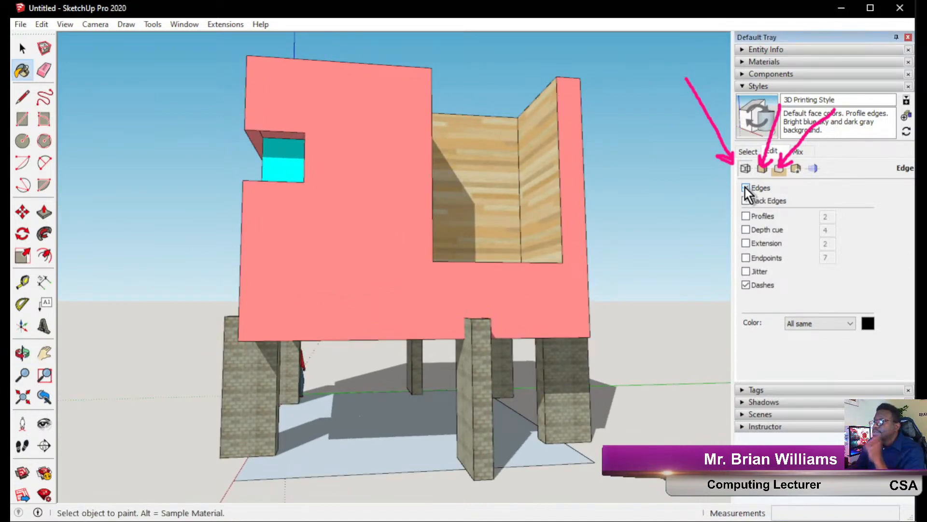
click(745, 187)
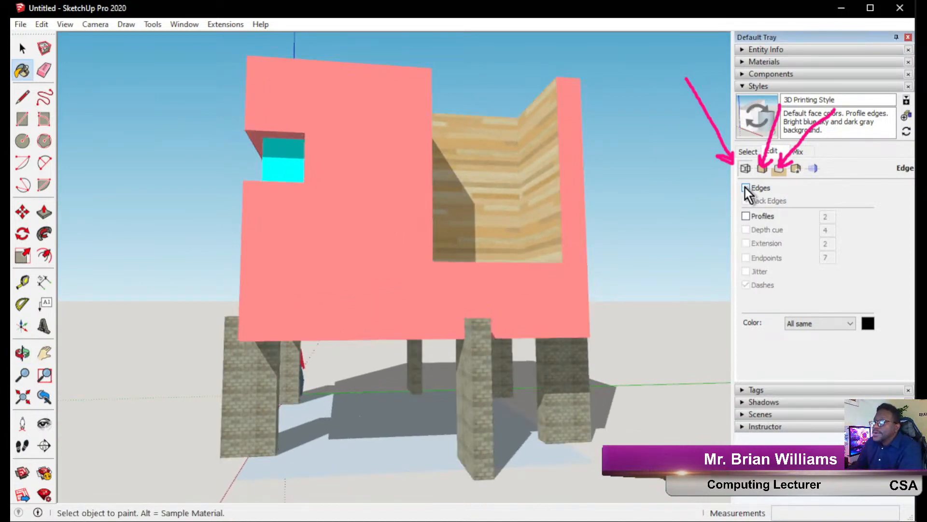
Re-enable Profiles and set the profile width to 8.
click(746, 216)
middle_drag(478, 325, 506, 320)
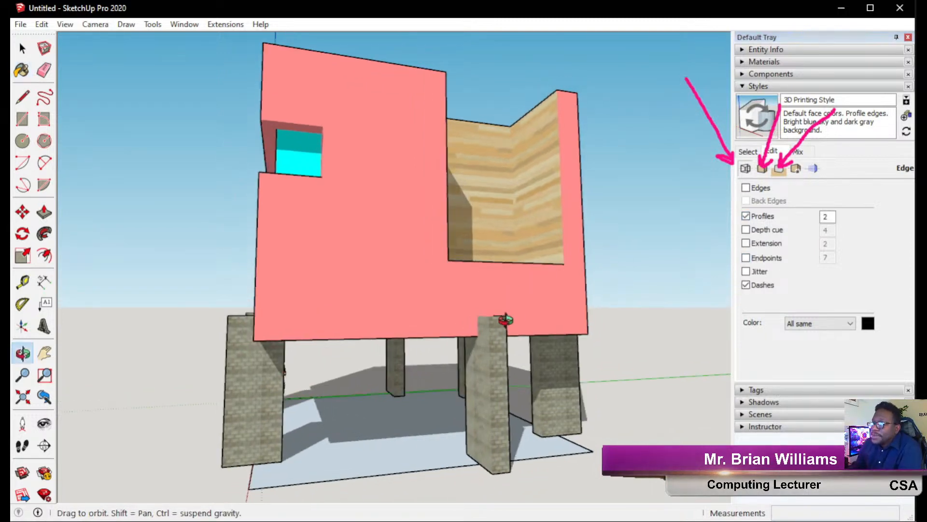
drag(829, 217, 769, 219)
text(8)
key(Return)
mouse_move(249, 290)
middle_down()
mouse_move(449, 297)
mouse_move(430, 290)
middle_up()
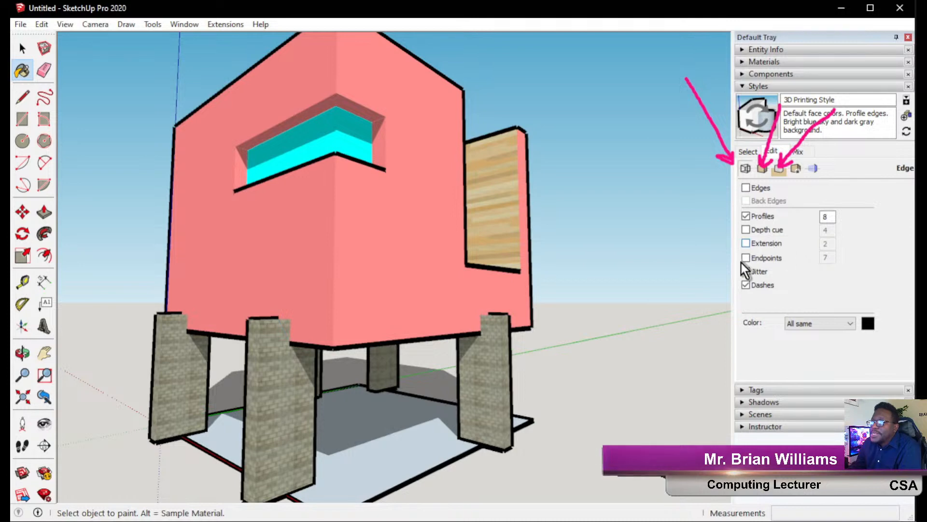
Turn on edge Extension and reduce the profile width to 4.
click(746, 243)
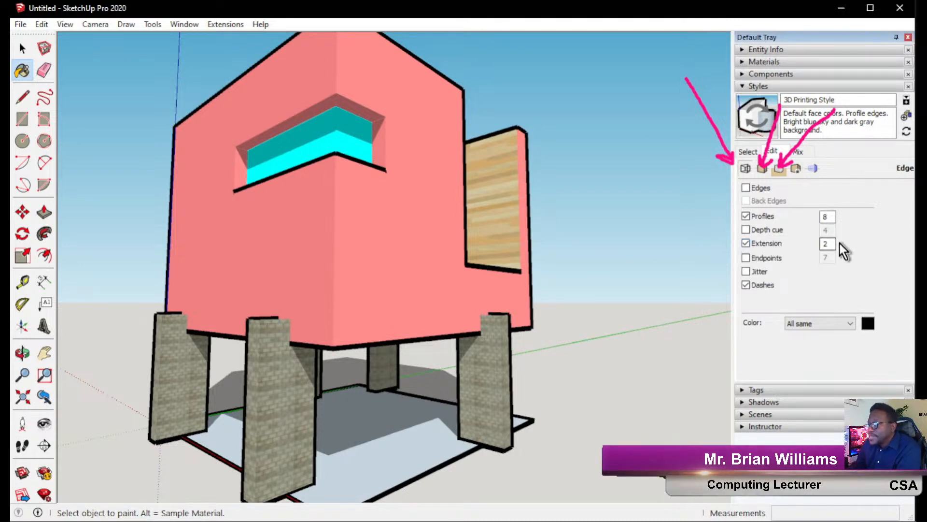
text(60)
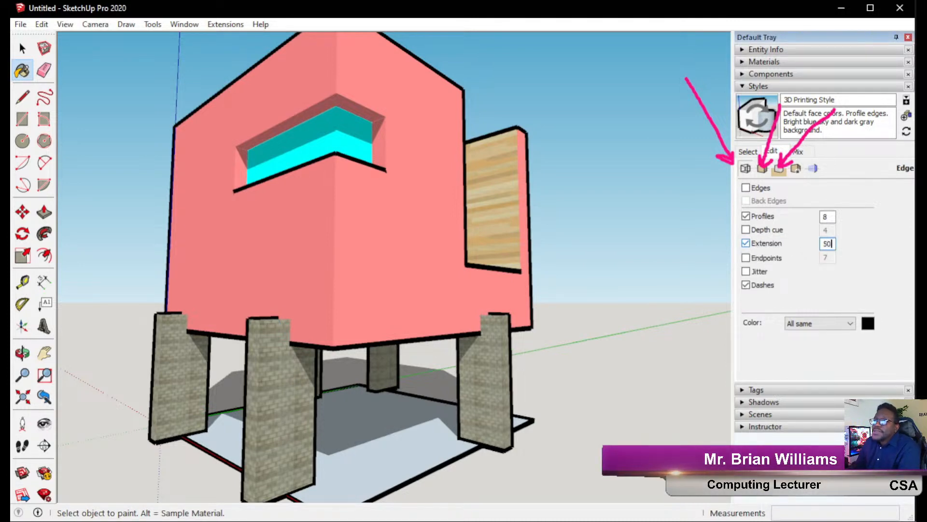
key(Return)
middle_drag(405, 303, 436, 302)
middle_drag(557, 256, 283, 285)
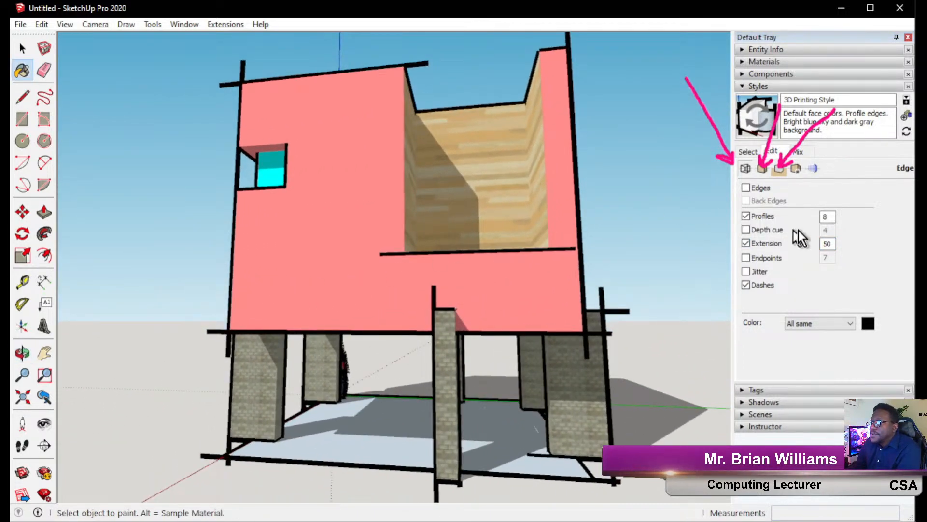
double_click(829, 217)
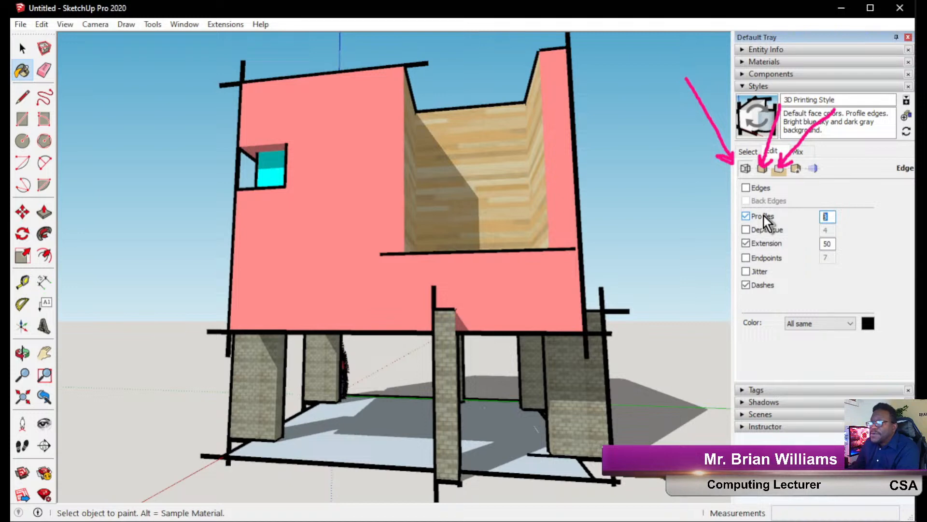
text(4)
key(Return)
mouse_move(483, 256)
middle_down()
mouse_move(466, 275)
mouse_move(477, 260)
mouse_move(600, 244)
mouse_move(480, 265)
mouse_move(628, 270)
middle_up()
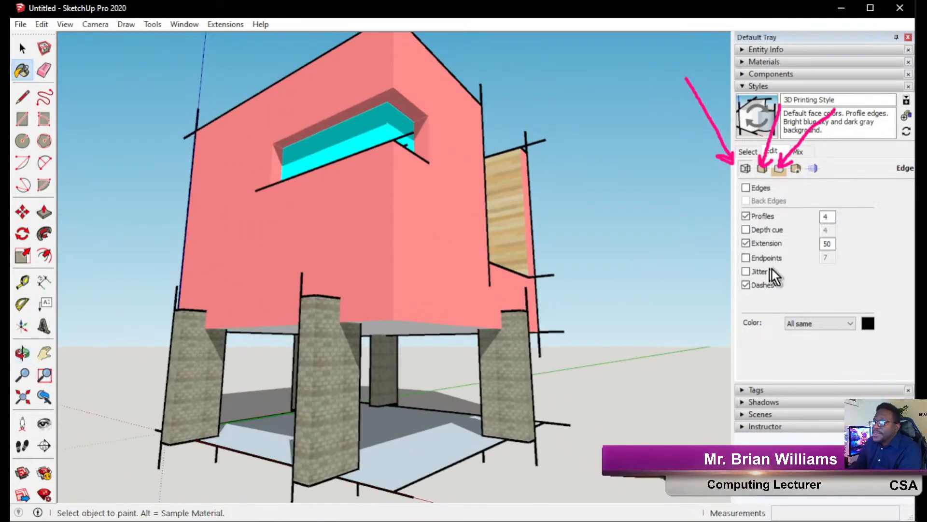
Enable Jitter and Endpoints, try Depth cue then disable it, and turn Edges back on.
click(753, 272)
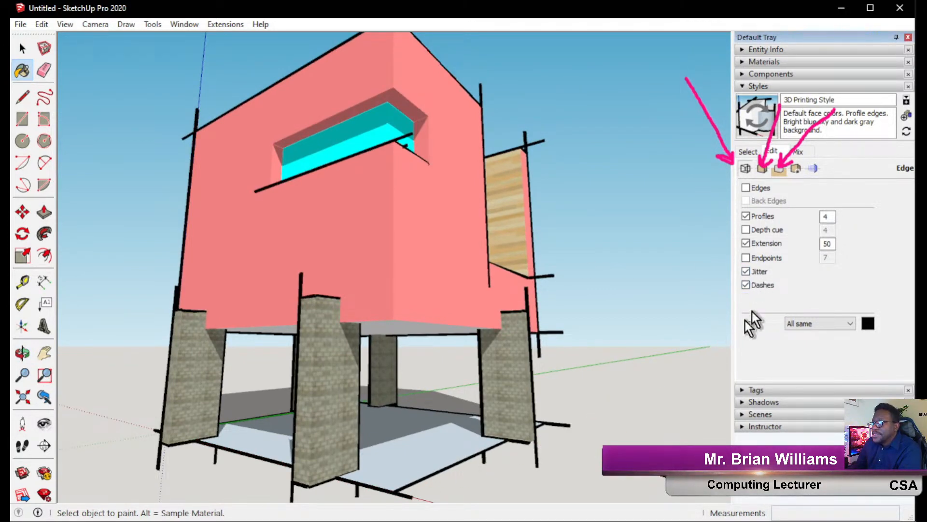
click(745, 257)
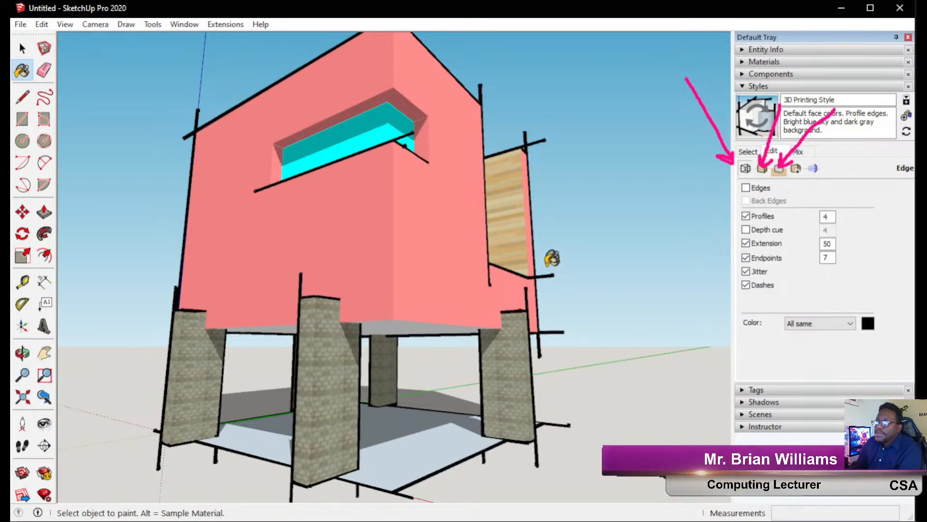
mouse_move(463, 298)
middle_down()
mouse_move(531, 279)
mouse_move(551, 290)
mouse_move(562, 332)
mouse_move(569, 327)
middle_up()
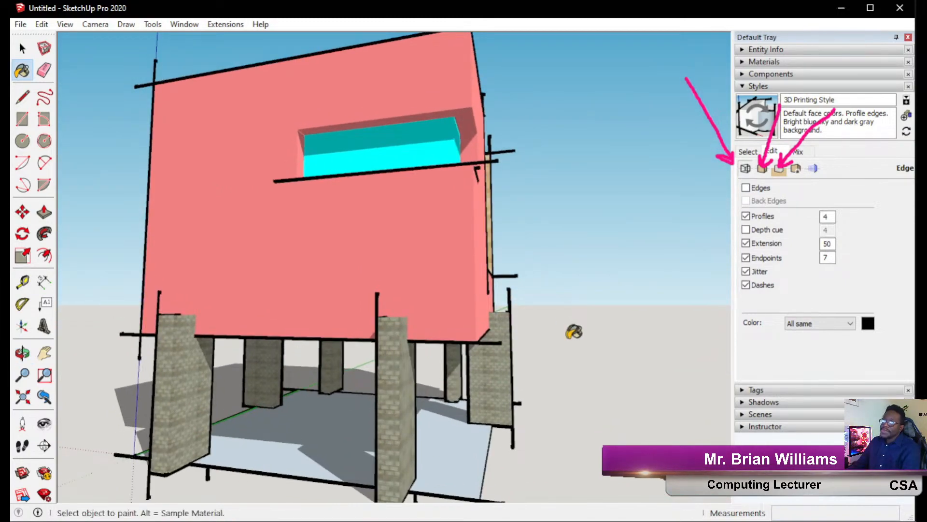
mouse_move(551, 242)
middle_down()
mouse_move(372, 275)
mouse_move(258, 259)
mouse_move(379, 240)
mouse_move(538, 236)
middle_up()
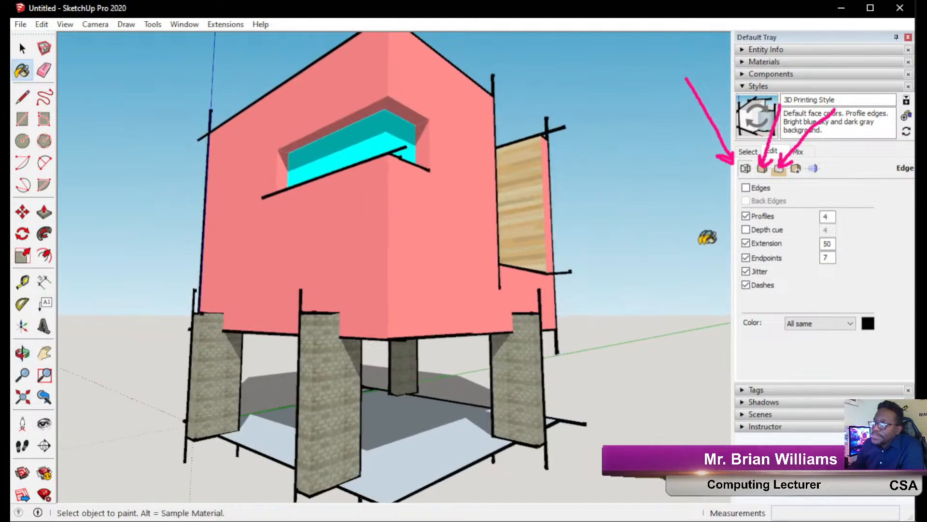
click(745, 230)
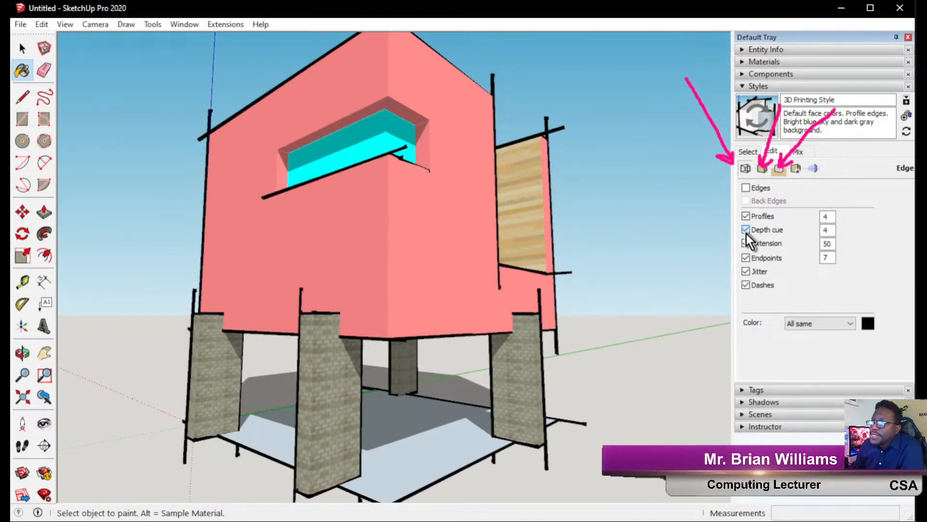
click(746, 230)
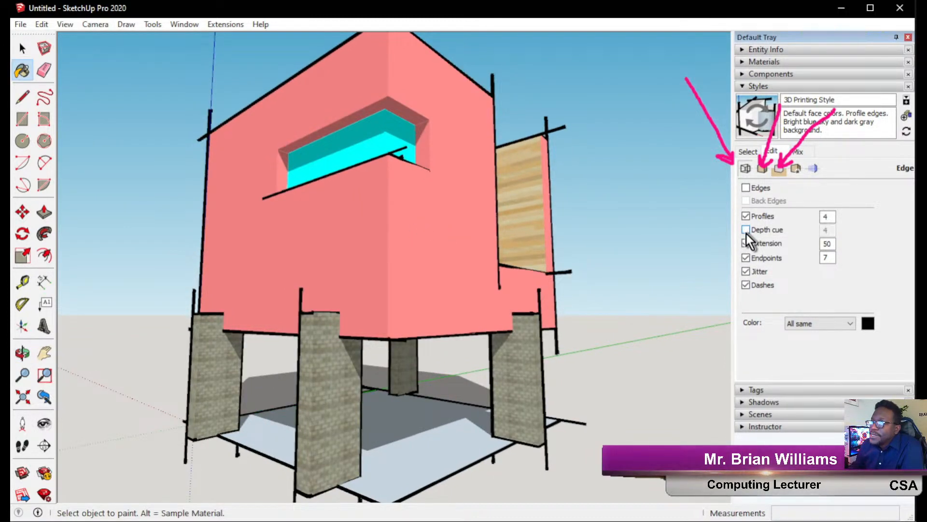
click(746, 188)
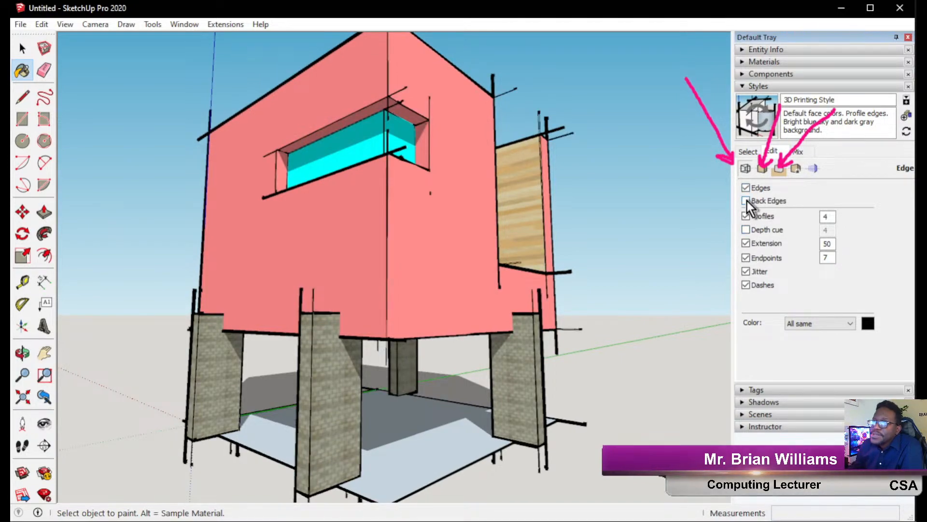
mouse_move(472, 276)
middle_down()
mouse_move(482, 254)
mouse_move(239, 255)
middle_up()
In Face settings, view the house in Wireframe and then Hidden Line mode.
click(756, 175)
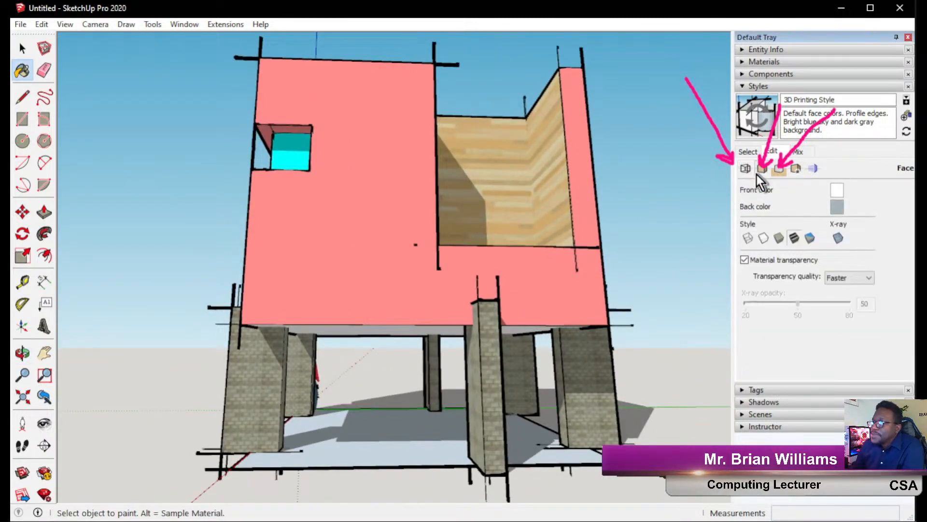
click(747, 237)
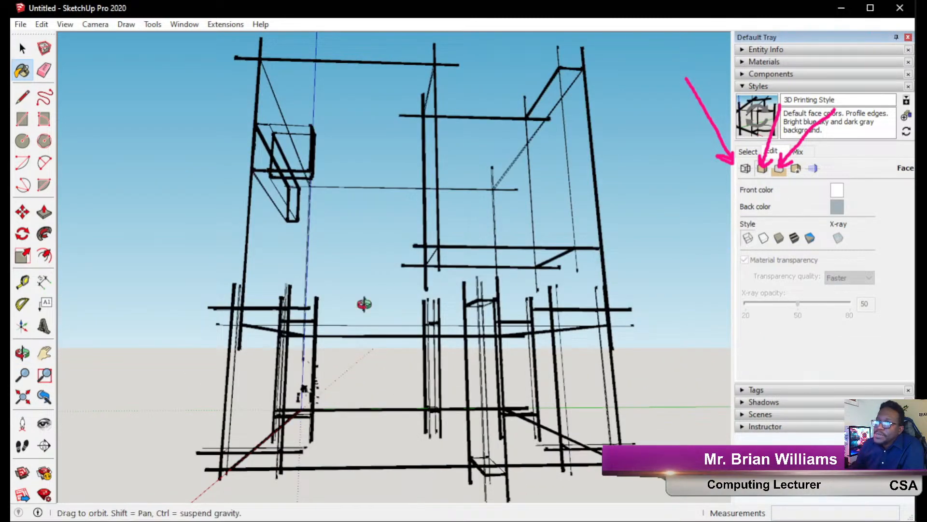
middle_drag(374, 298, 242, 399)
middle_drag(507, 312, 588, 302)
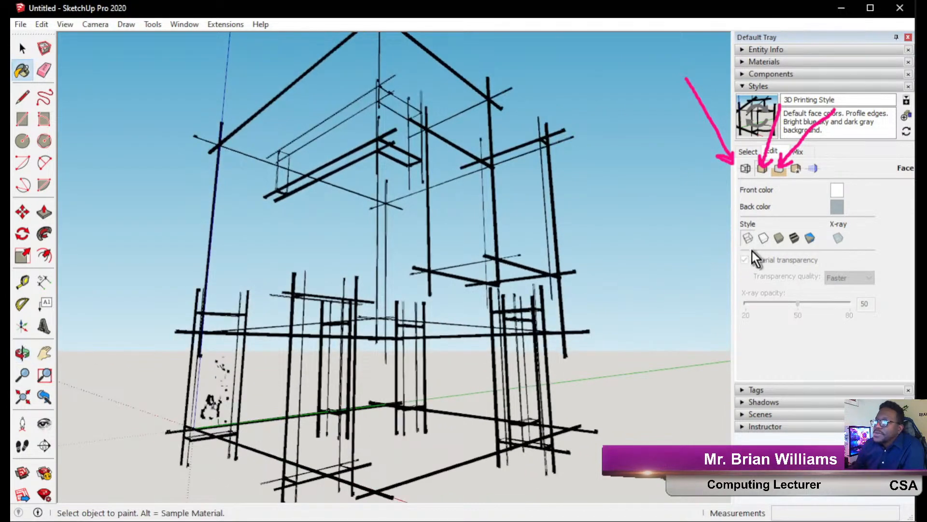
click(762, 238)
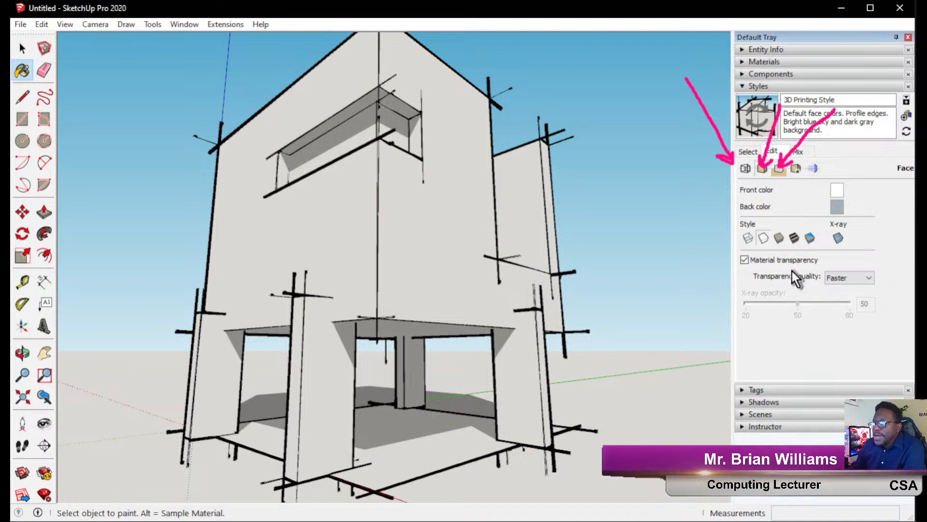
middle_drag(531, 275, 561, 293)
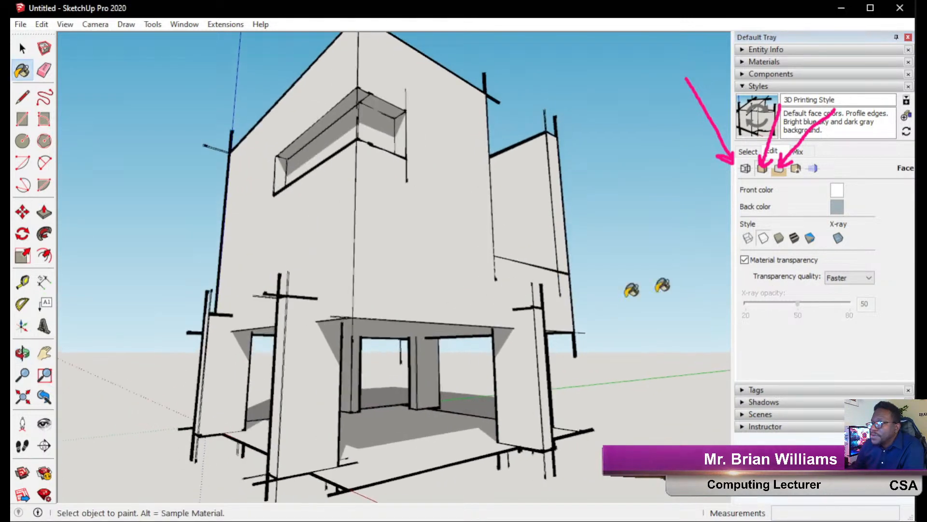
Cycle through Shaded, Shaded with Textures and Shaded using all same, ending in X-ray.
click(779, 239)
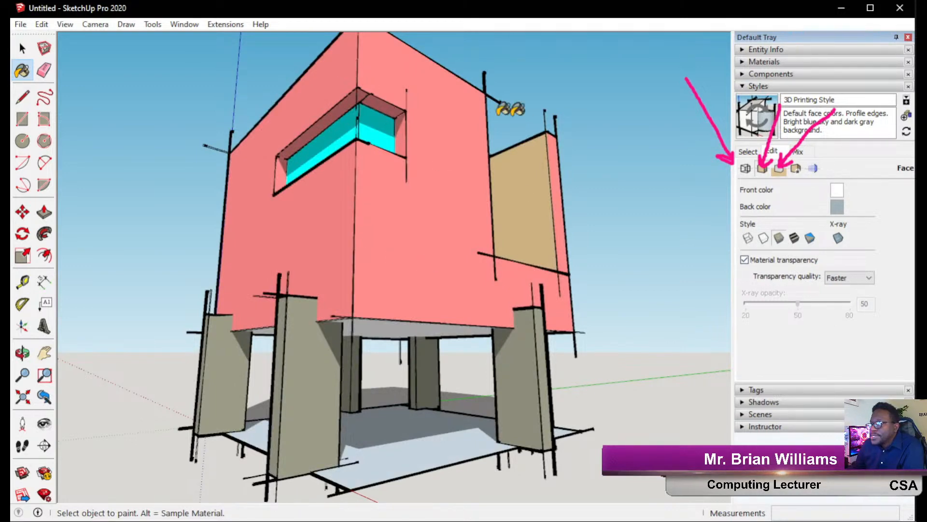
click(792, 240)
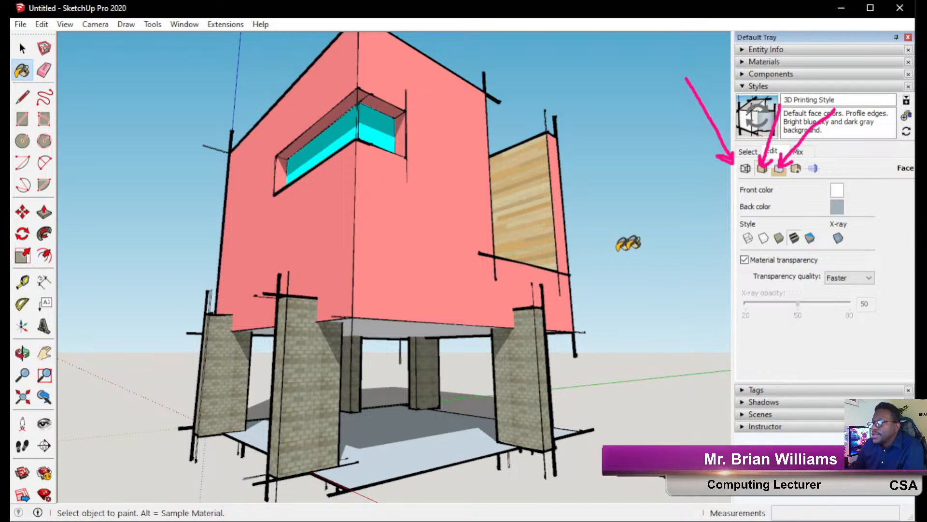
click(809, 238)
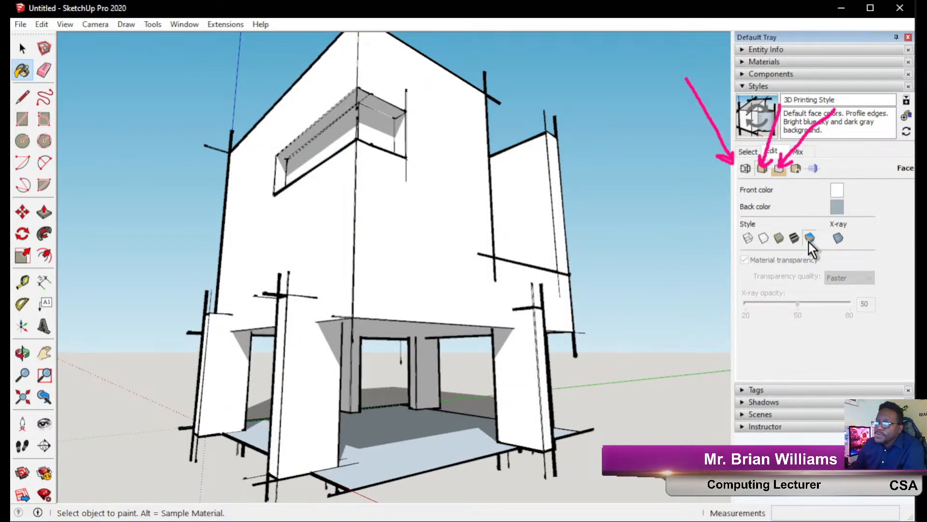
mouse_move(381, 311)
middle_down()
mouse_move(338, 259)
mouse_move(238, 276)
mouse_move(176, 311)
mouse_move(72, 327)
mouse_move(248, 353)
mouse_move(422, 337)
mouse_move(488, 289)
mouse_move(503, 262)
middle_up()
key(b)
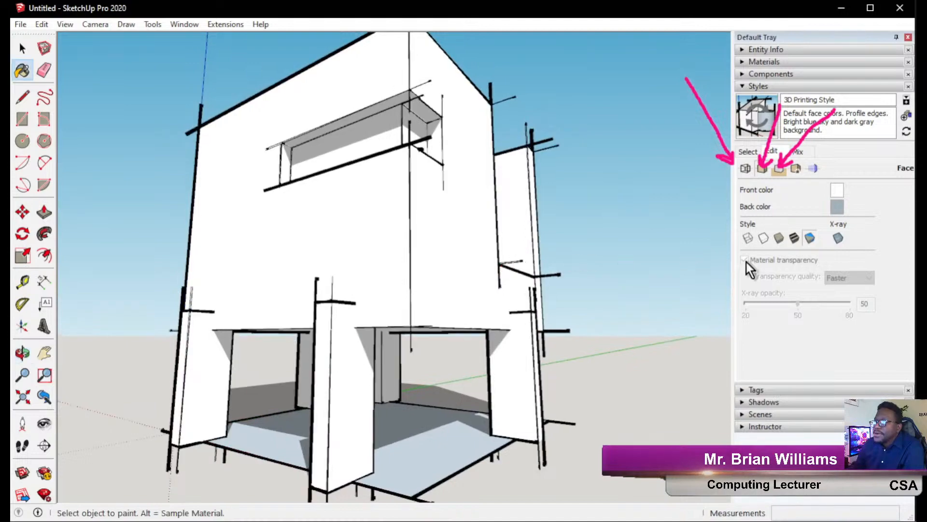
click(839, 238)
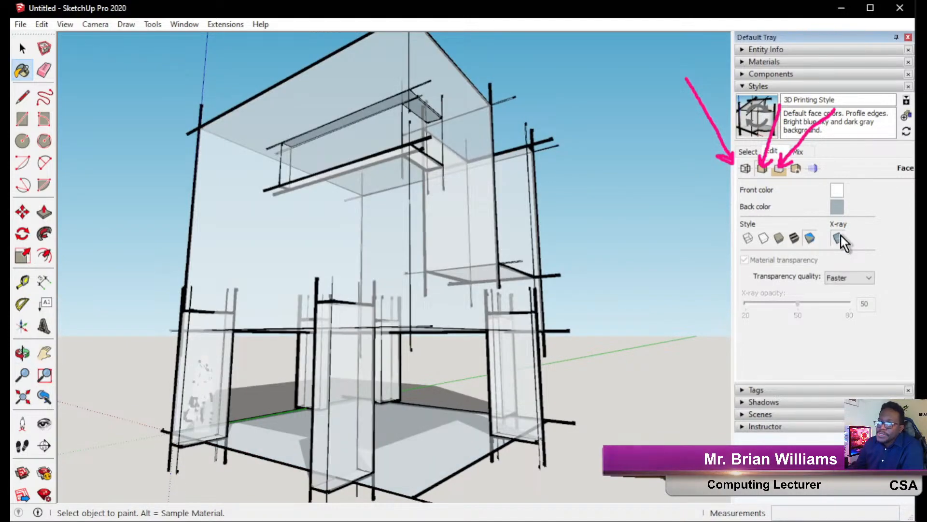
mouse_move(351, 248)
middle_down()
mouse_move(492, 316)
mouse_move(645, 282)
mouse_move(531, 300)
mouse_move(428, 288)
mouse_move(449, 285)
middle_up()
click(779, 172)
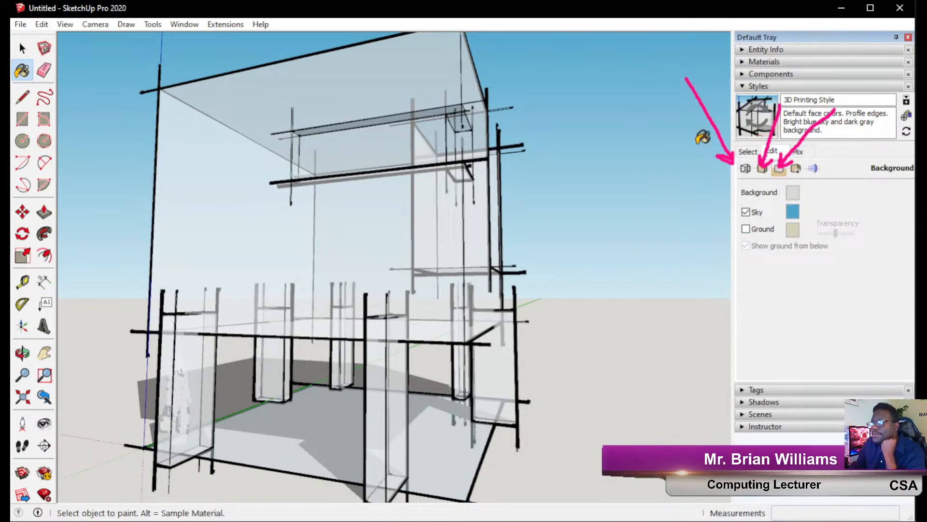
Look at the style's Watermark settings, then return to the Background settings.
mouse_move(457, 277)
middle_down()
mouse_move(233, 265)
mouse_move(234, 254)
middle_up()
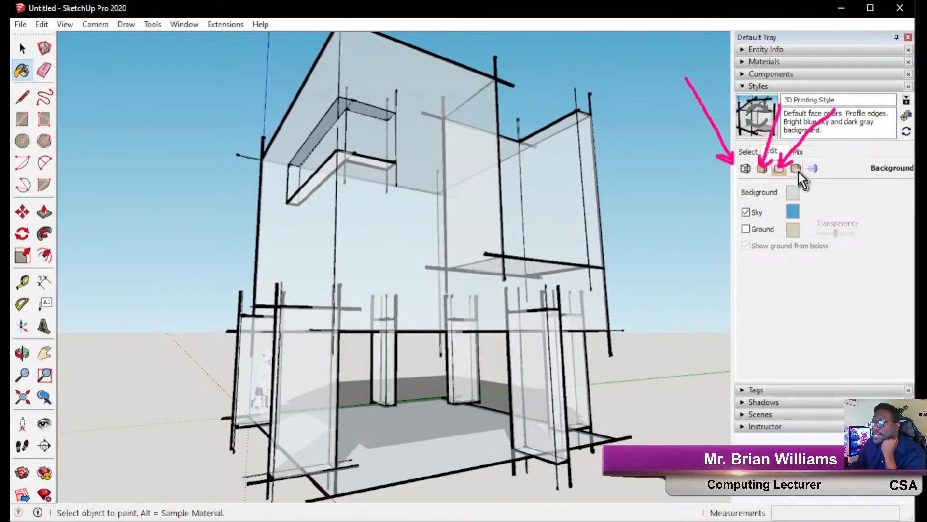
click(796, 169)
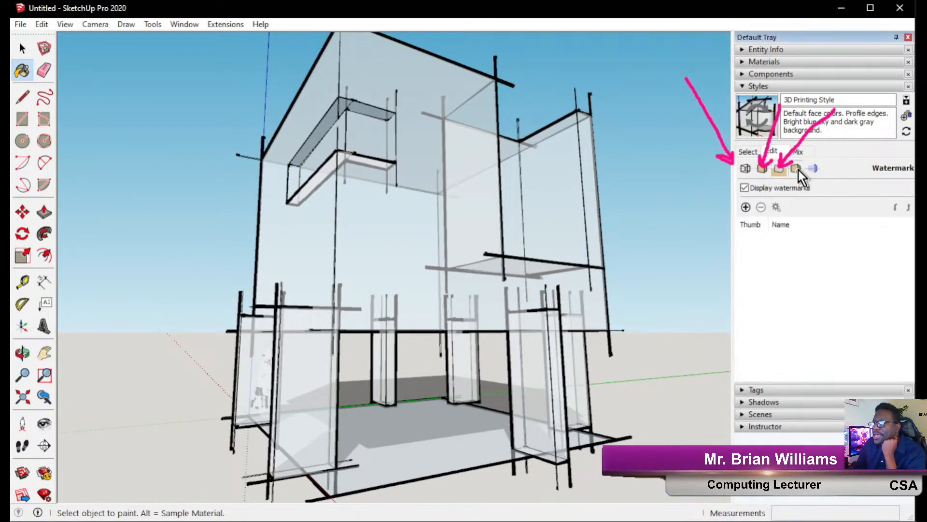
click(780, 173)
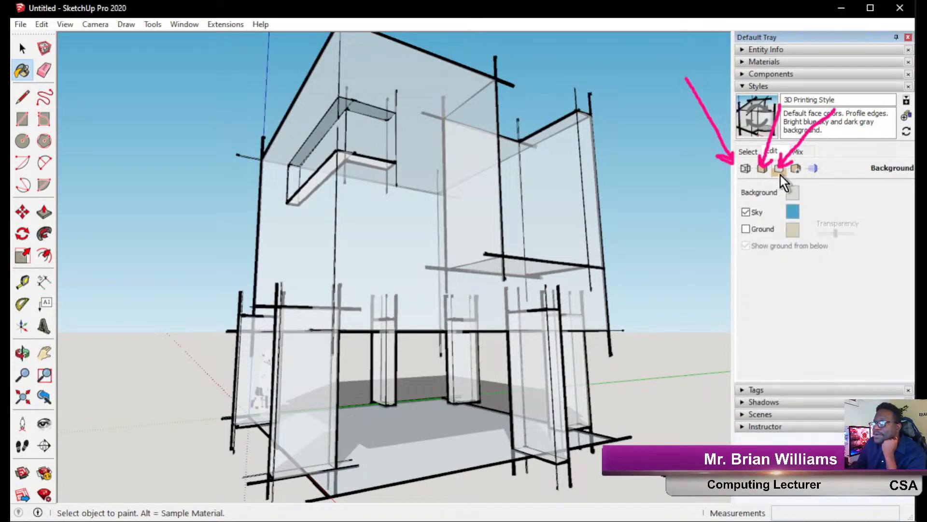
click(794, 172)
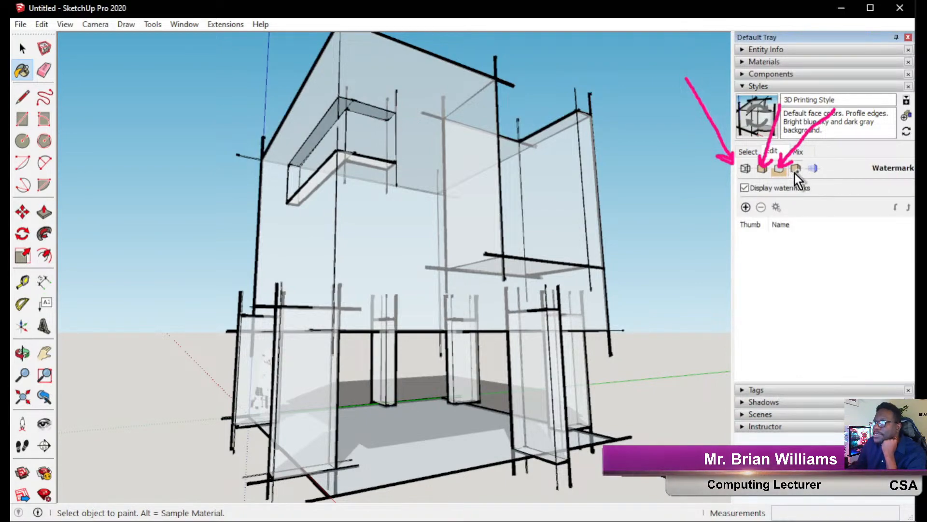
middle_drag(700, 239, 469, 253)
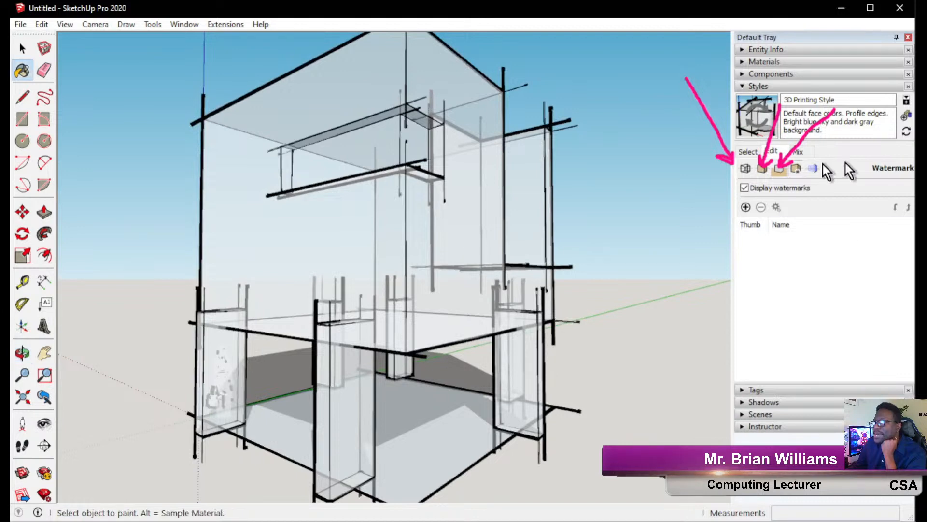
click(779, 169)
middle_drag(531, 271, 419, 285)
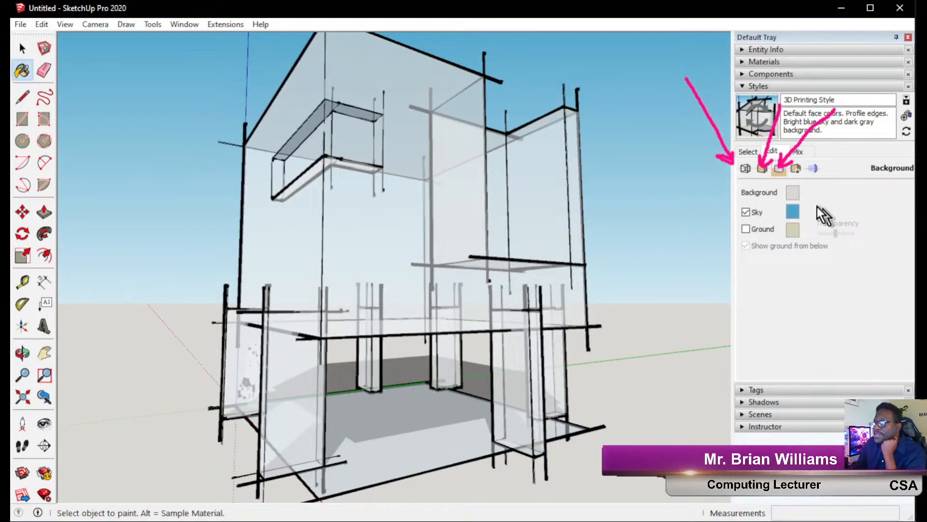
Hide sky and ground, then pick a red background colour in Choose Color.
click(745, 212)
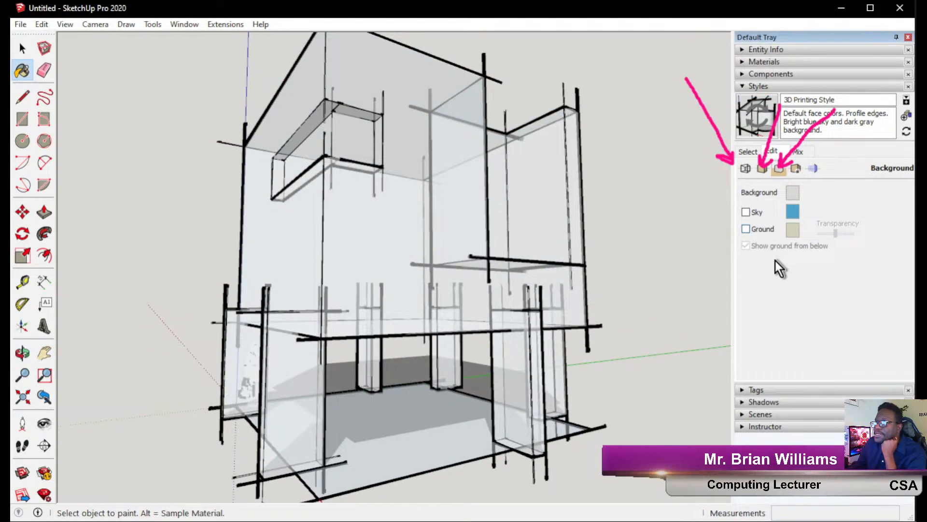
click(749, 229)
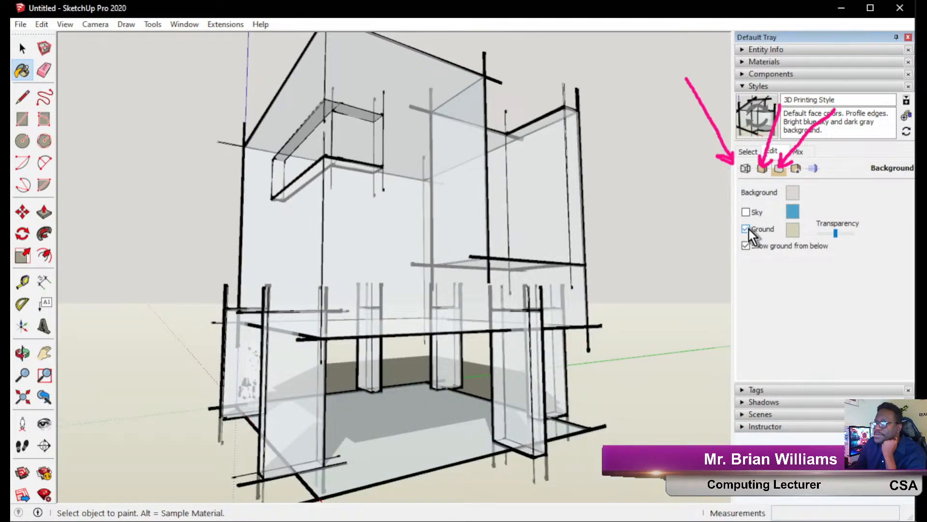
click(748, 229)
middle_drag(438, 280, 475, 278)
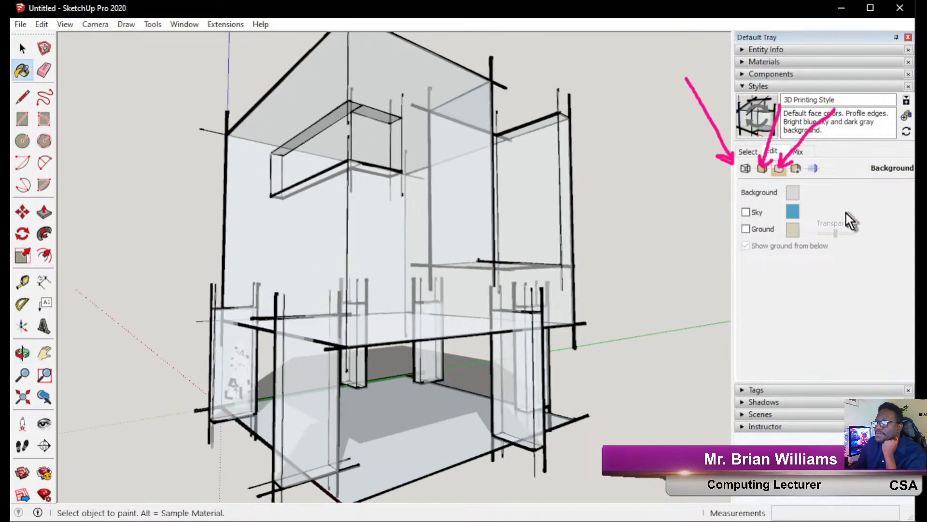
click(790, 194)
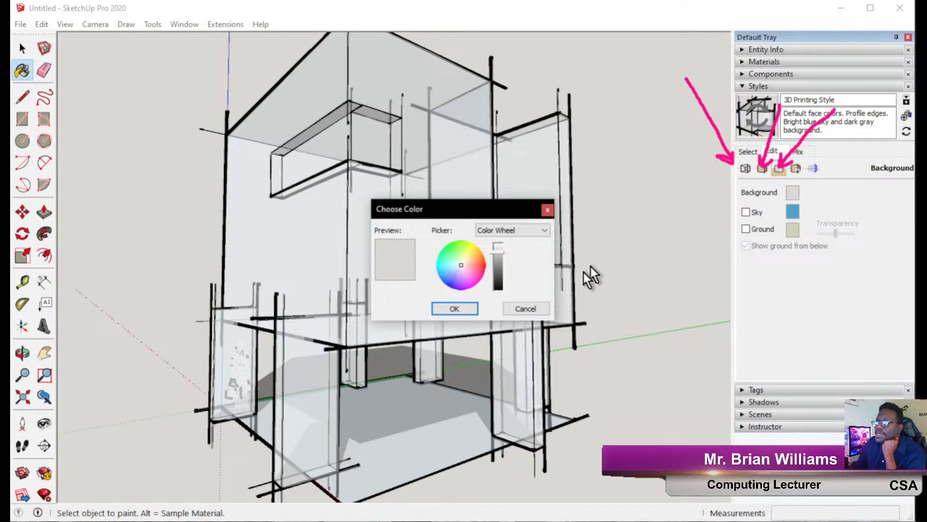
drag(498, 261, 480, 332)
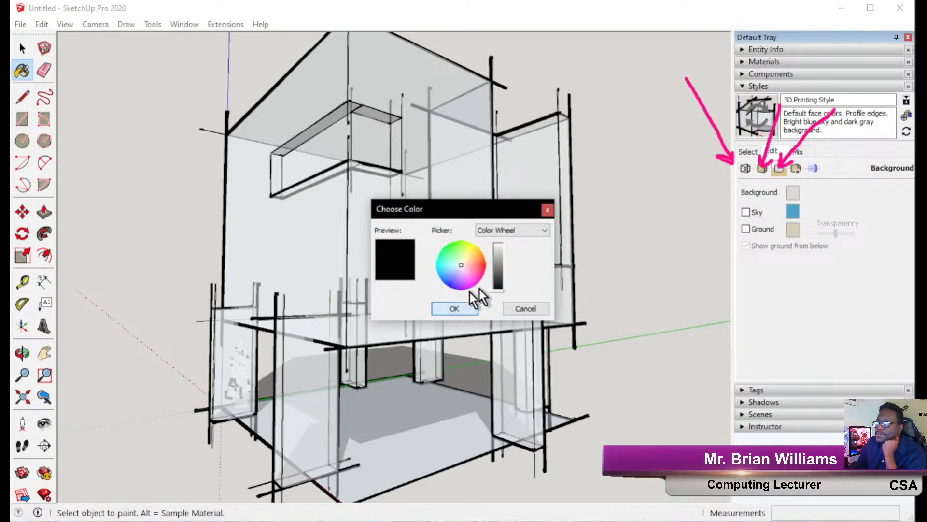
mouse_move(441, 257)
mouse_down()
mouse_move(509, 260)
mouse_move(500, 251)
mouse_up()
click(464, 312)
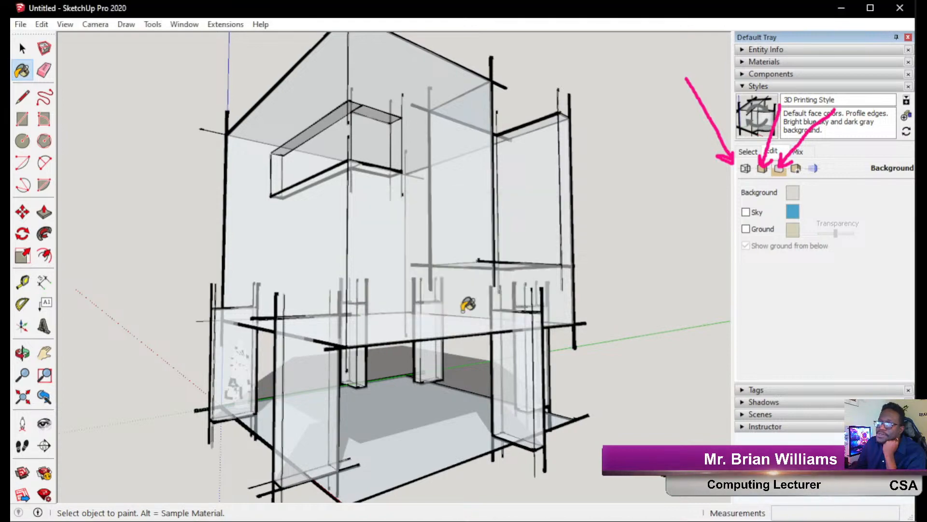
Turn Sky and Ground back on over the red background.
mouse_move(511, 290)
middle_down()
mouse_move(233, 275)
mouse_move(503, 271)
mouse_move(506, 280)
middle_up()
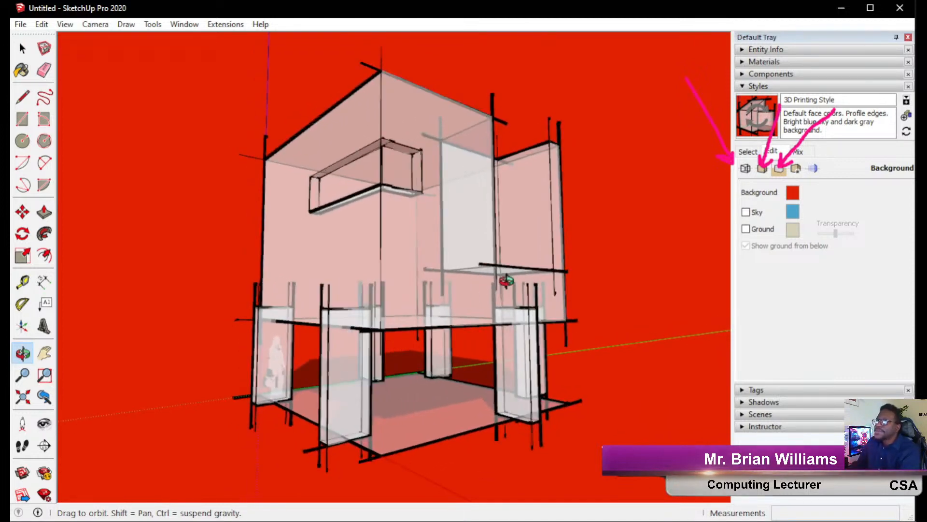
click(749, 214)
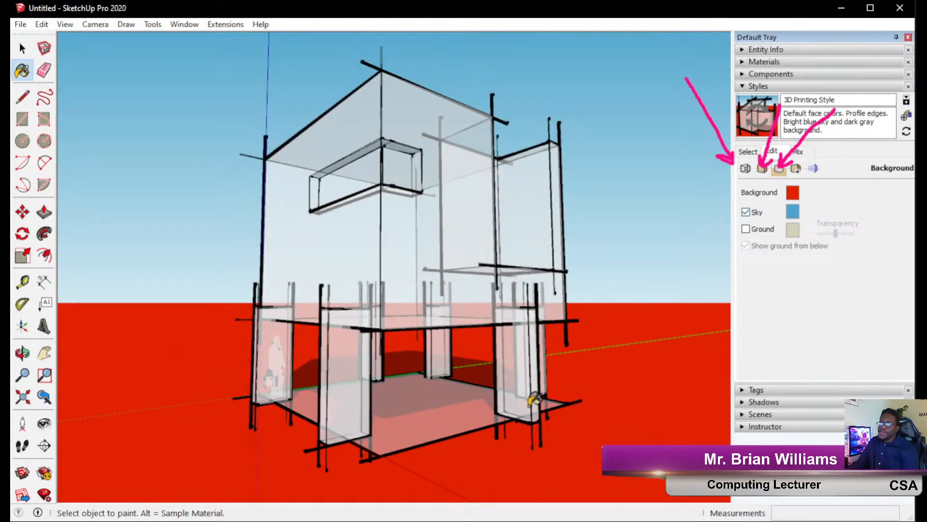
click(759, 230)
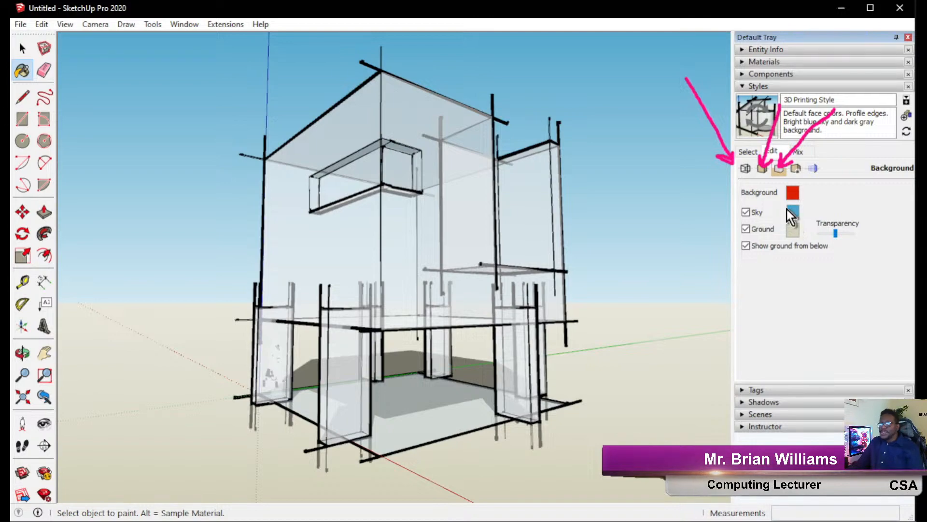
Orbit the house, then narrow the SketchUp window to reveal the reference sketch.
mouse_move(482, 325)
middle_down()
mouse_move(227, 310)
mouse_move(216, 373)
mouse_move(347, 372)
mouse_move(513, 325)
mouse_move(526, 330)
middle_up()
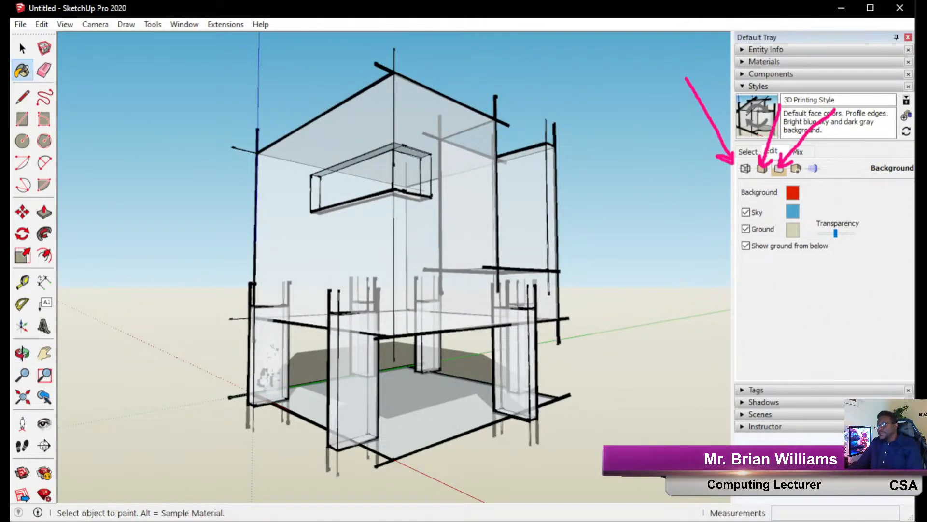
mouse_move(472, 245)
middle_down()
mouse_move(435, 251)
mouse_move(486, 238)
mouse_move(682, 234)
middle_up()
mouse_move(454, 221)
middle_down()
mouse_move(507, 234)
mouse_move(674, 227)
mouse_move(667, 217)
mouse_move(416, 201)
mouse_move(75, 224)
mouse_move(82, 216)
middle_up()
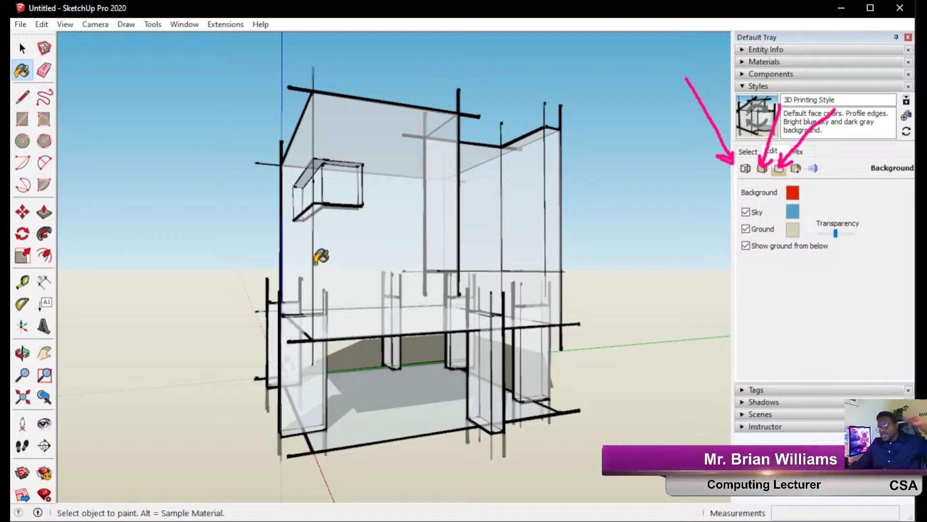
middle_drag(389, 187, 341, 203)
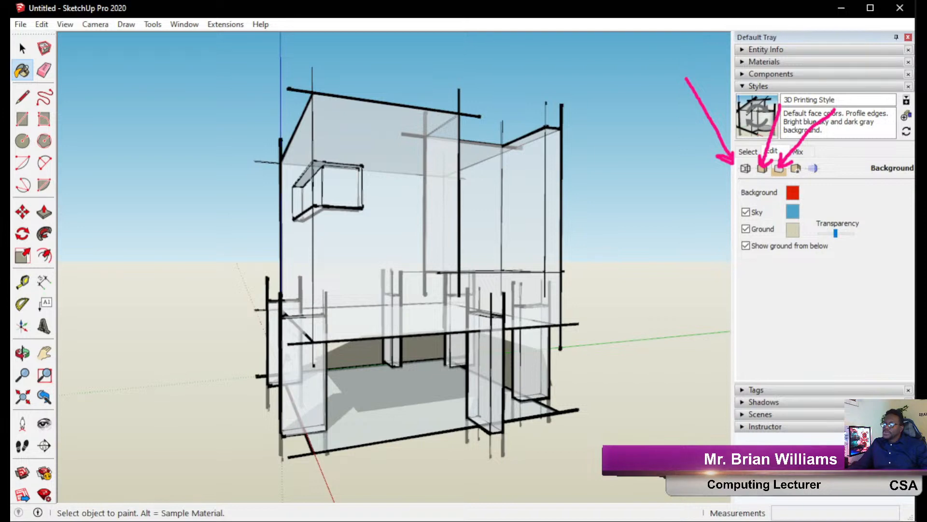
click(912, 251)
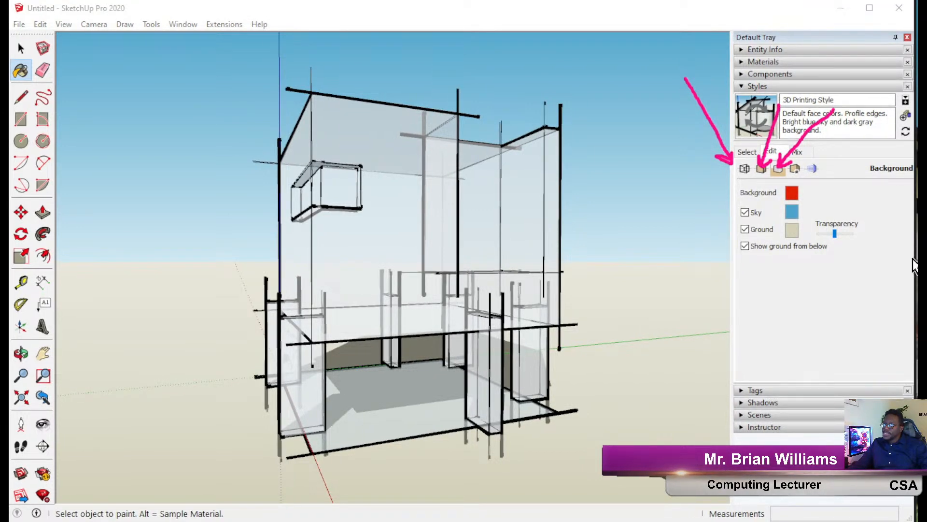
click(911, 258)
drag(907, 259, 678, 256)
Finish narrowing the window beside the reference sketch and show the Default Styles thumbnails in Select.
click(6, 274)
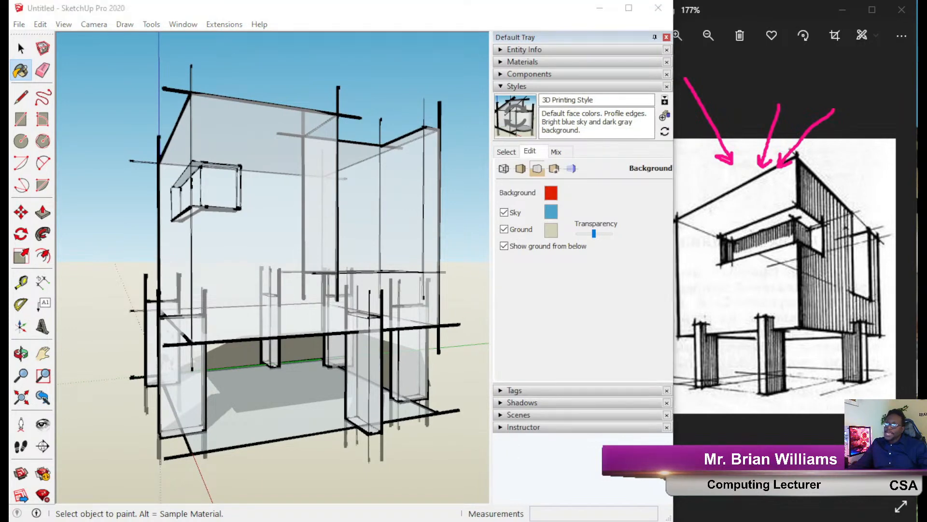
key(Escape)
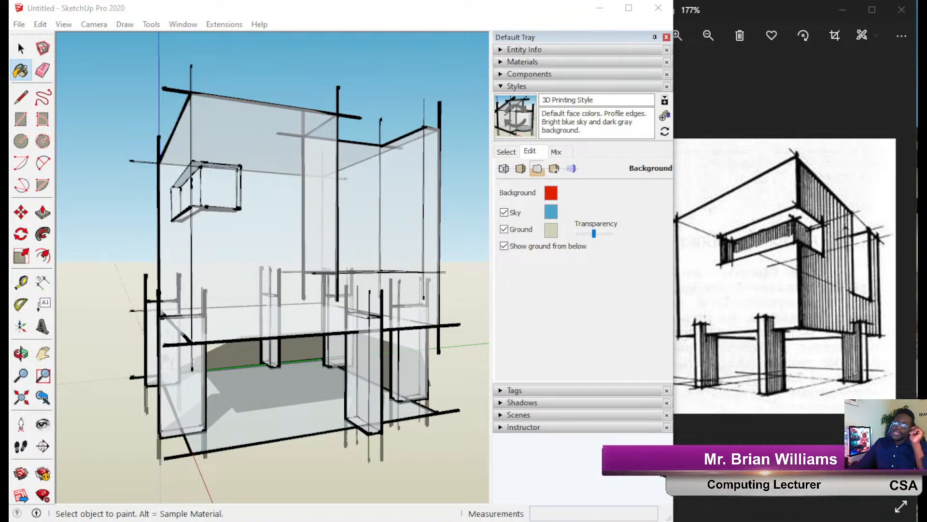
mouse_move(302, 238)
middle_down()
mouse_move(304, 224)
mouse_move(413, 186)
mouse_move(328, 252)
mouse_move(403, 279)
mouse_move(430, 203)
middle_up()
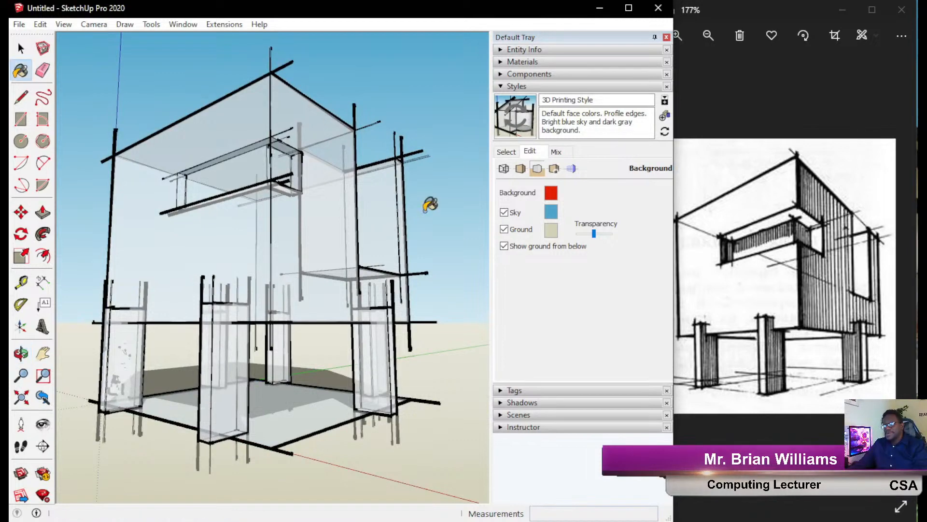
click(506, 151)
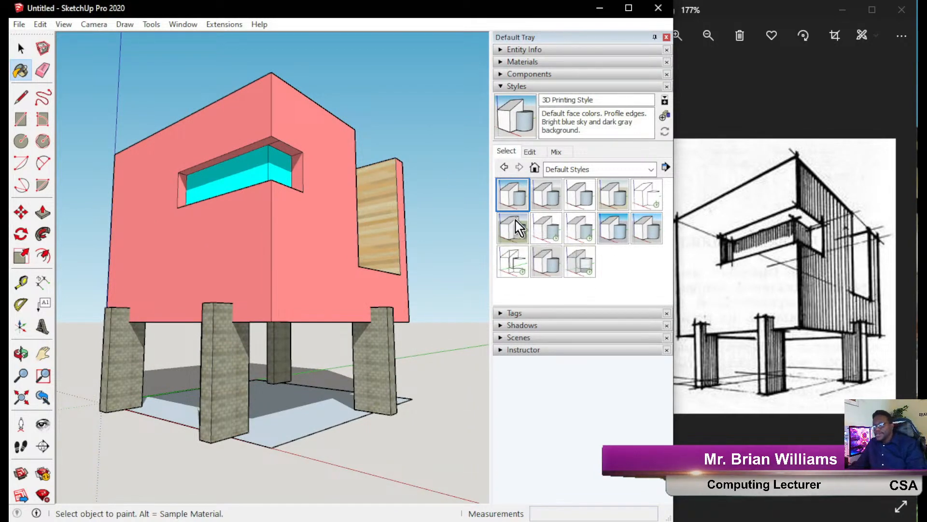
Orbit the house, widen SketchUp back over the reference photo, and pick the Select tool.
mouse_move(234, 277)
middle_down()
mouse_move(196, 316)
mouse_move(204, 296)
middle_up()
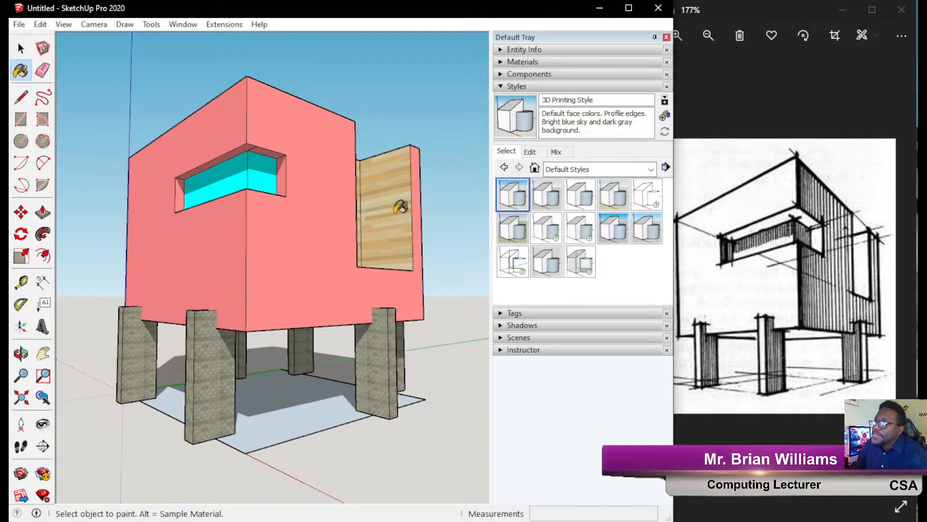
drag(676, 156, 918, 167)
click(21, 49)
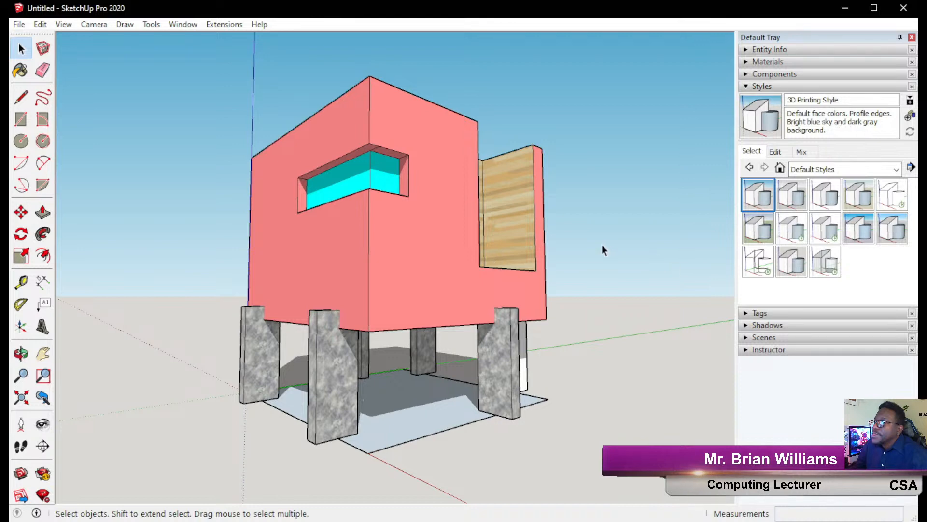
Apply the Architectural Design Style, then the Woodworking Style, and open the Mix tab.
click(792, 194)
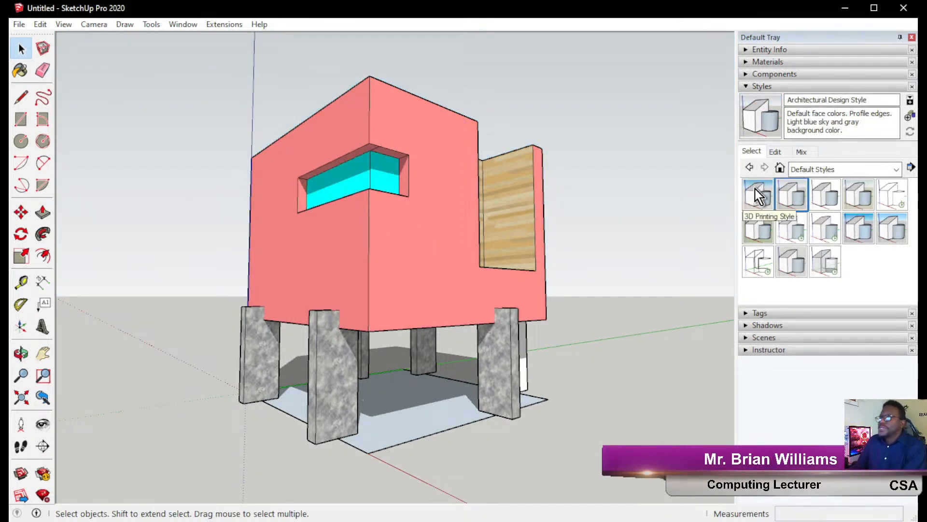
click(798, 153)
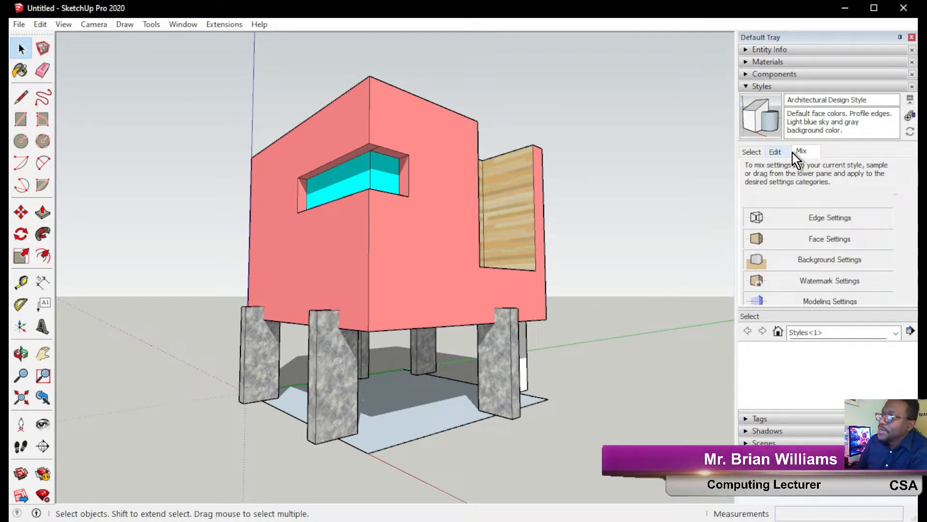
click(751, 151)
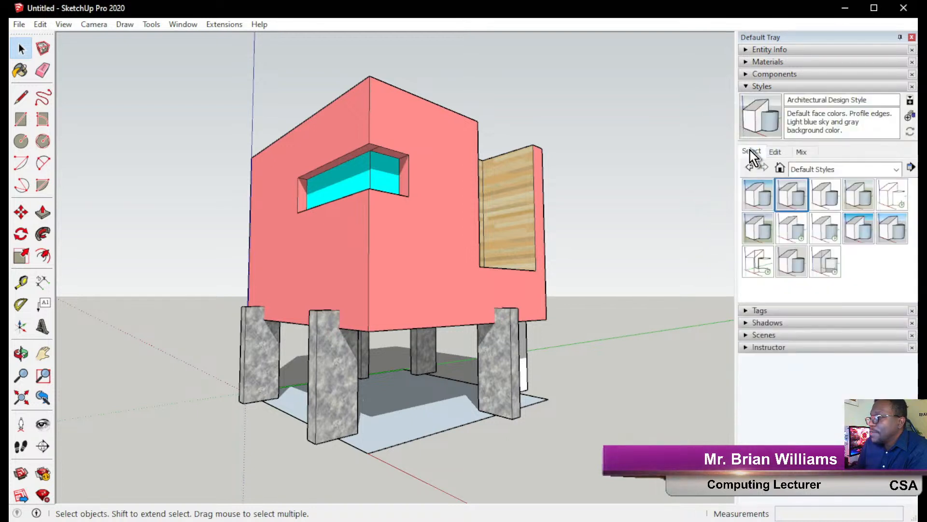
click(801, 270)
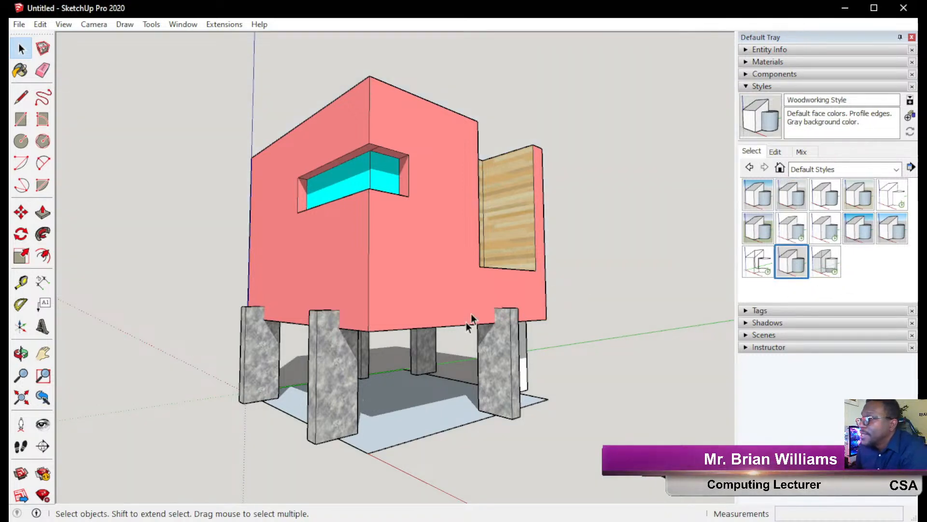
click(809, 153)
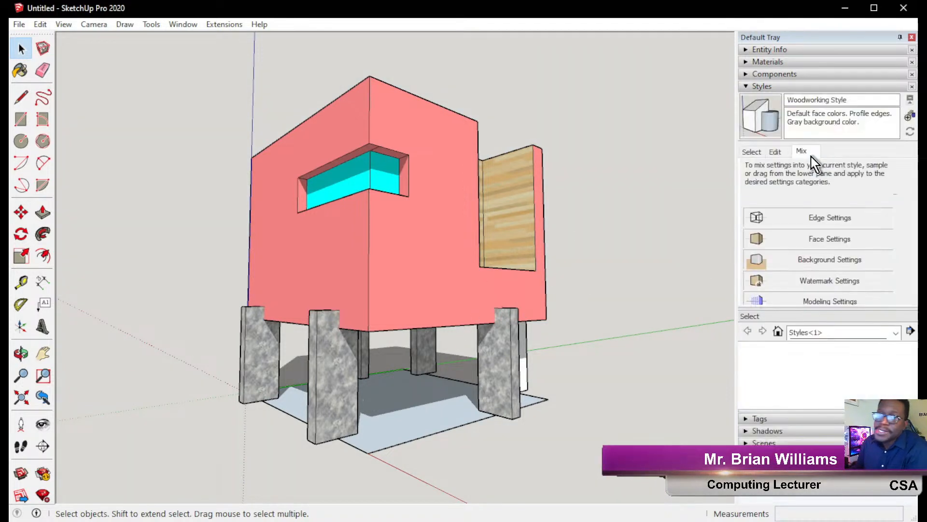
Draw on-screen arrows pointing to the style library and mixable setting categories, then clear them.
click(12, 160)
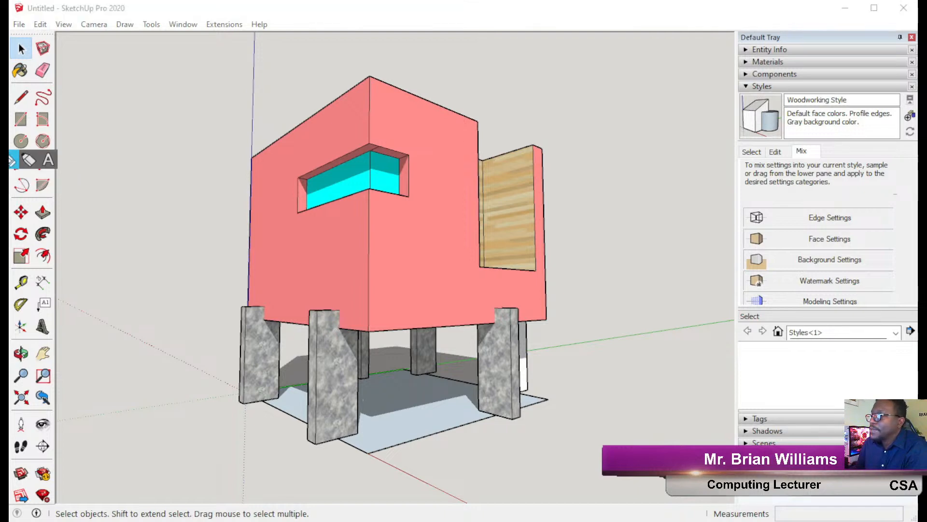
mouse_move(819, 140)
mouse_down()
mouse_move(792, 157)
mouse_move(766, 138)
mouse_up()
mouse_move(563, 89)
mouse_down()
mouse_move(703, 95)
mouse_move(791, 136)
mouse_move(747, 130)
mouse_up()
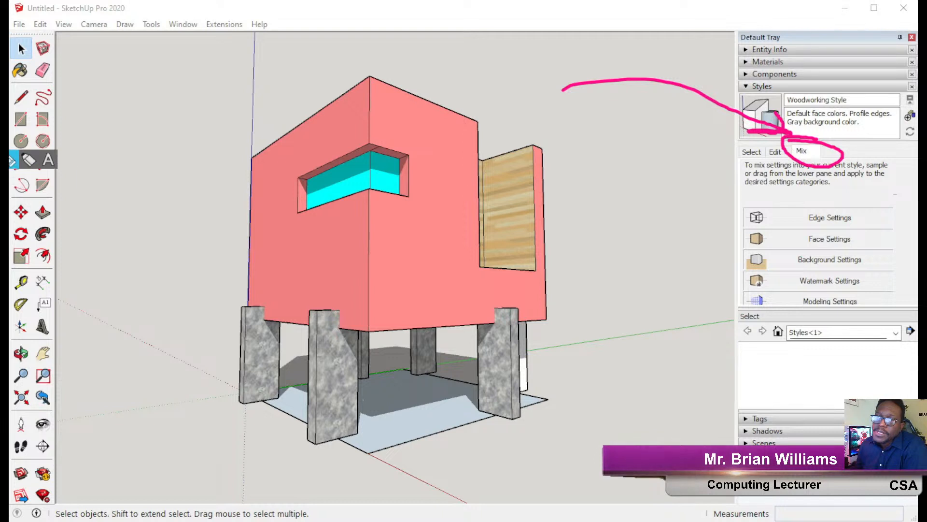
mouse_move(578, 427)
mouse_down()
mouse_move(799, 355)
mouse_move(788, 351)
mouse_move(803, 359)
mouse_up()
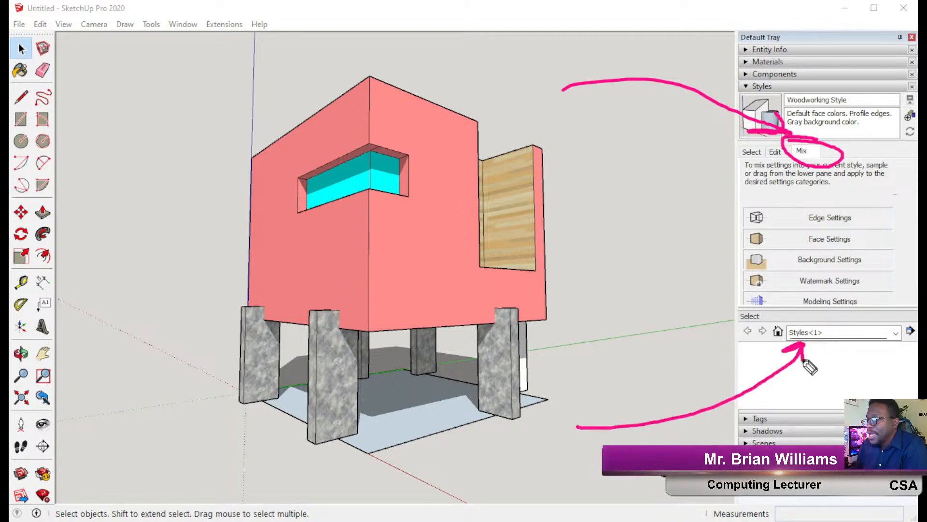
mouse_move(744, 388)
mouse_down()
mouse_move(635, 336)
mouse_move(700, 220)
mouse_move(746, 218)
mouse_up()
drag(690, 239, 752, 240)
mouse_move(706, 271)
mouse_down()
mouse_move(739, 265)
mouse_move(761, 278)
mouse_up()
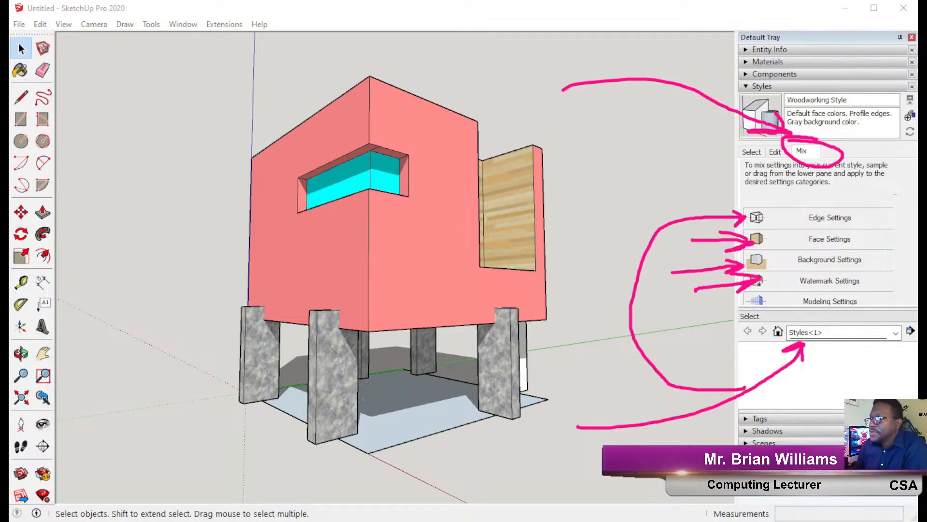
click(4, 256)
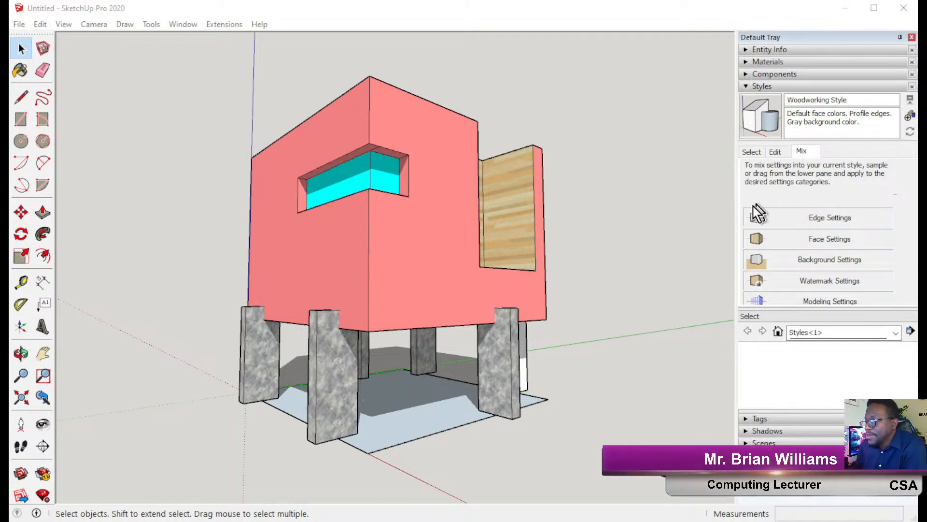
Switch the Mix library to Sketchy Edges, sample a style and drop it onto Edge Settings.
click(838, 333)
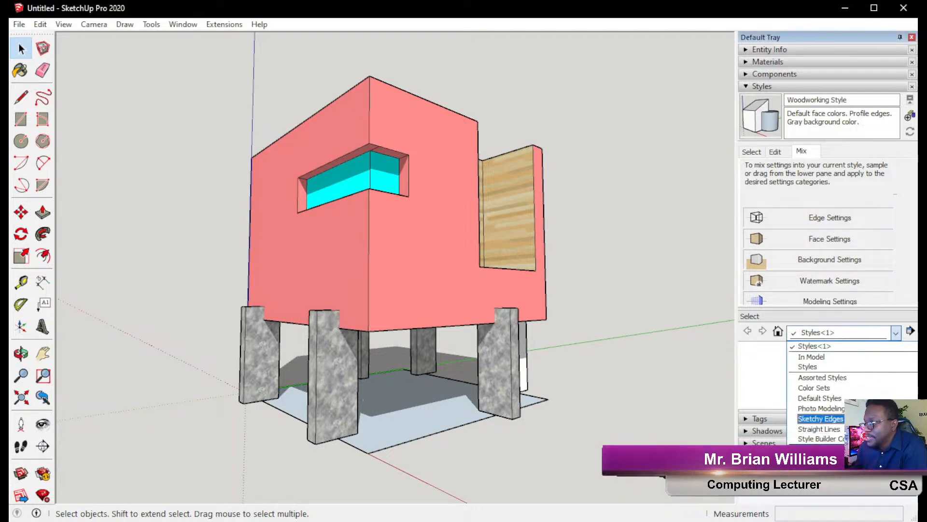
click(835, 419)
scroll(830, 386, down, 5)
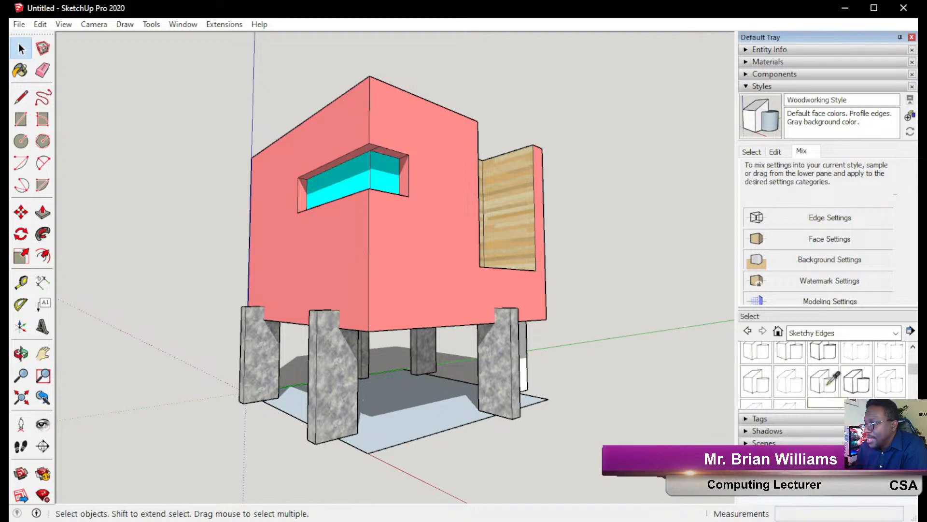
scroll(828, 384, up, 2)
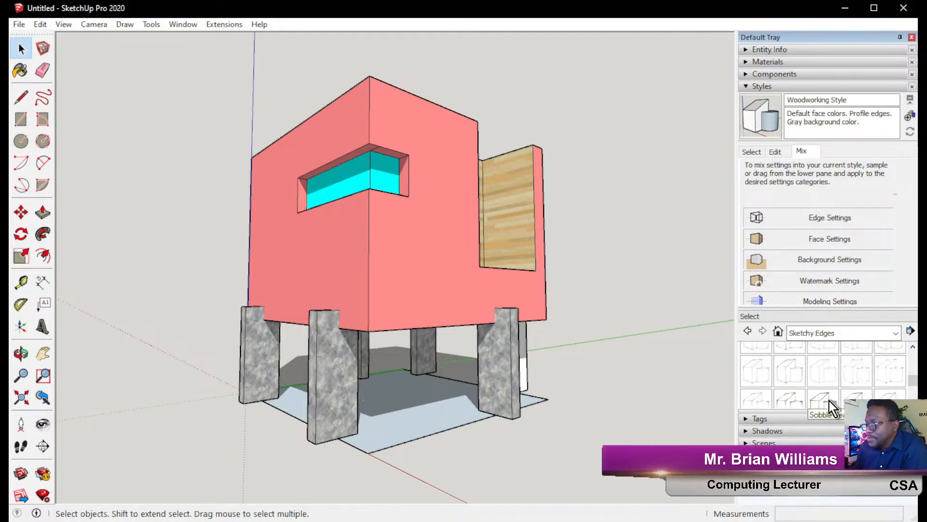
click(826, 404)
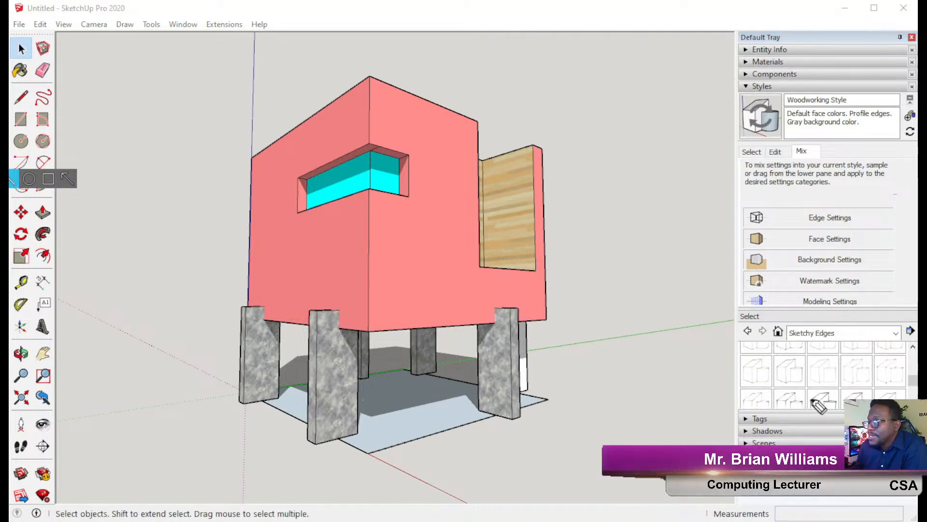
drag(831, 400, 737, 390)
mouse_move(687, 311)
mouse_down()
mouse_move(717, 246)
mouse_move(743, 220)
mouse_up()
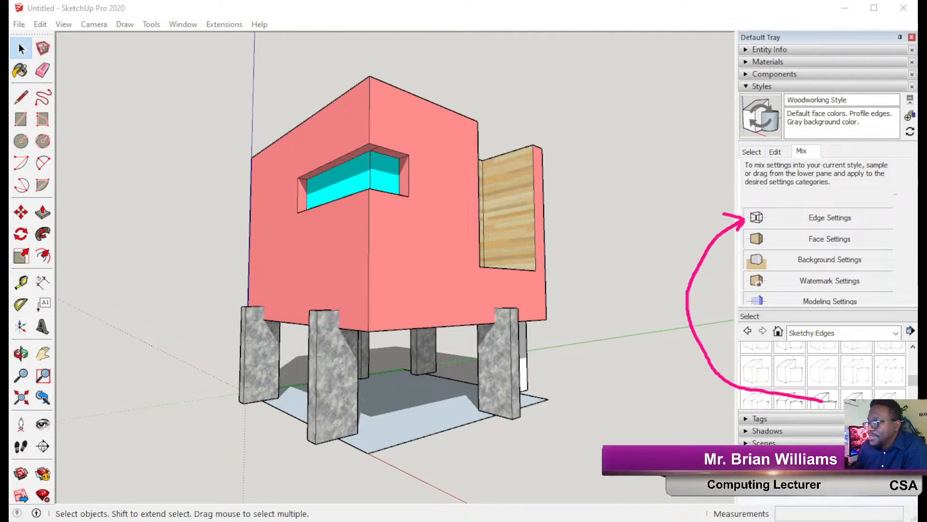
drag(829, 397, 821, 207)
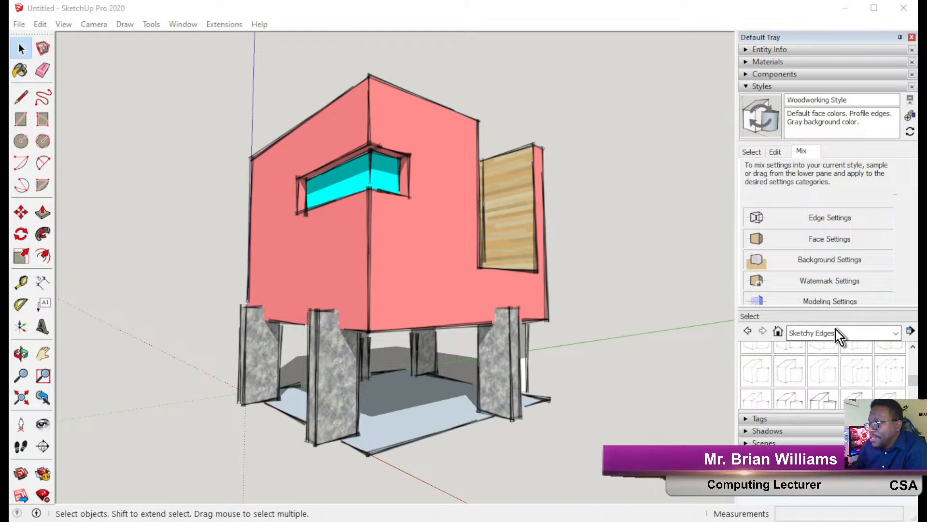
Browse the style collections and mix the Blues colour set into the face settings.
click(836, 330)
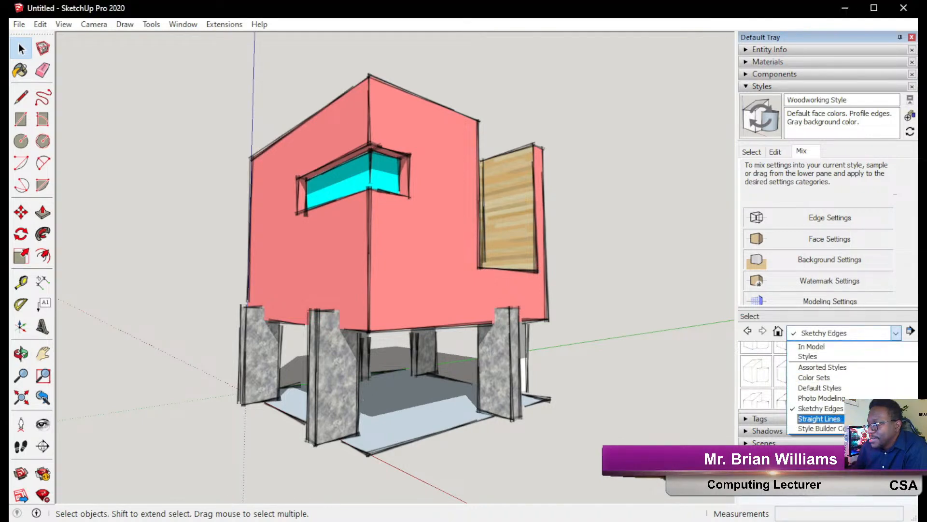
click(821, 429)
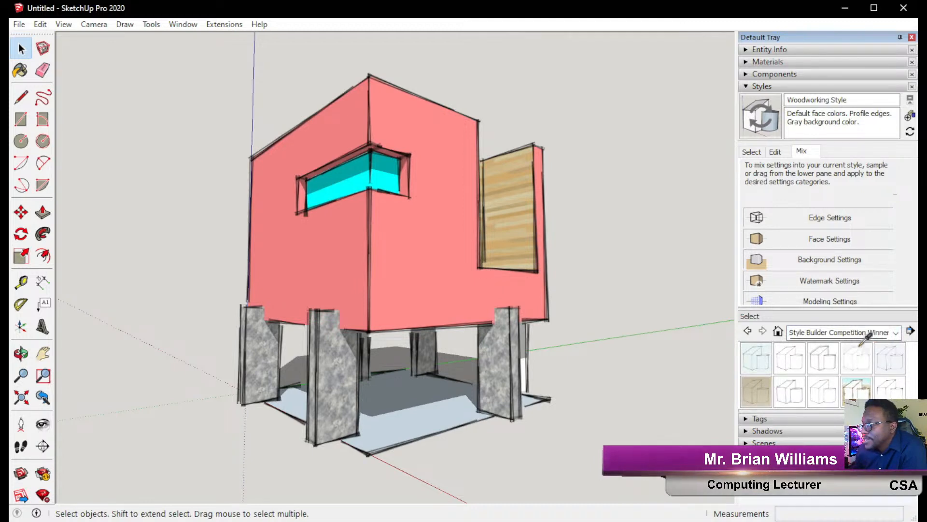
click(867, 333)
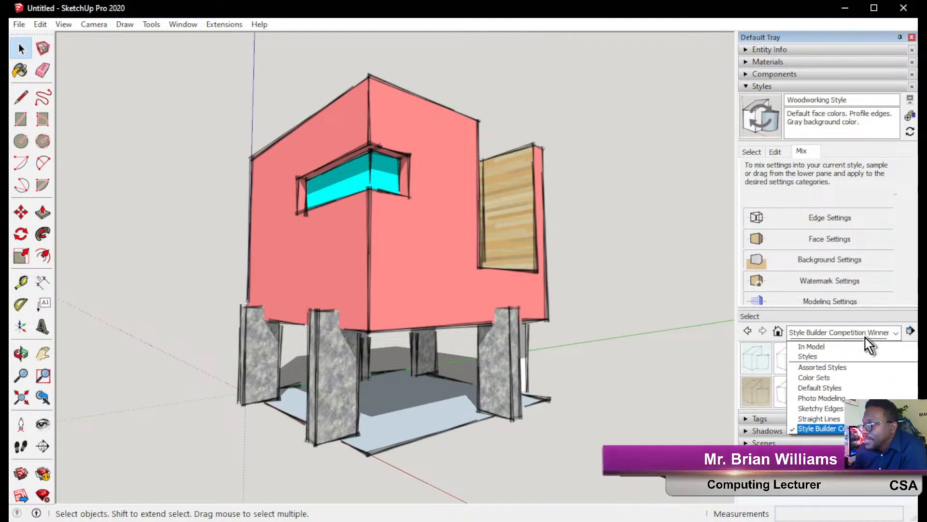
click(854, 368)
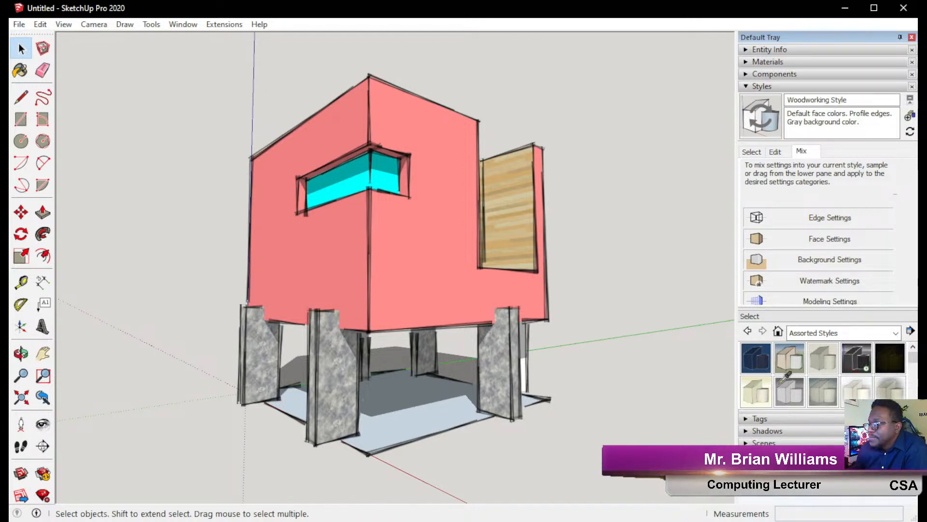
click(816, 333)
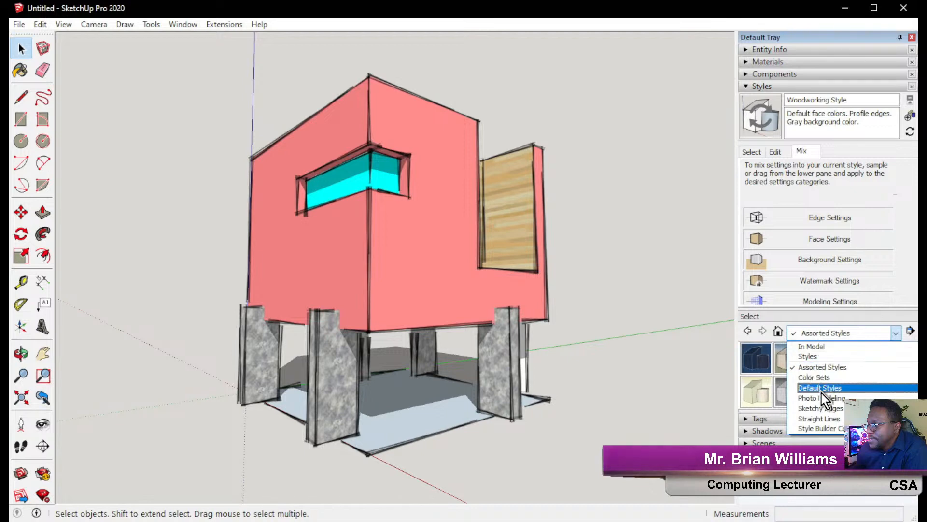
click(837, 399)
click(835, 334)
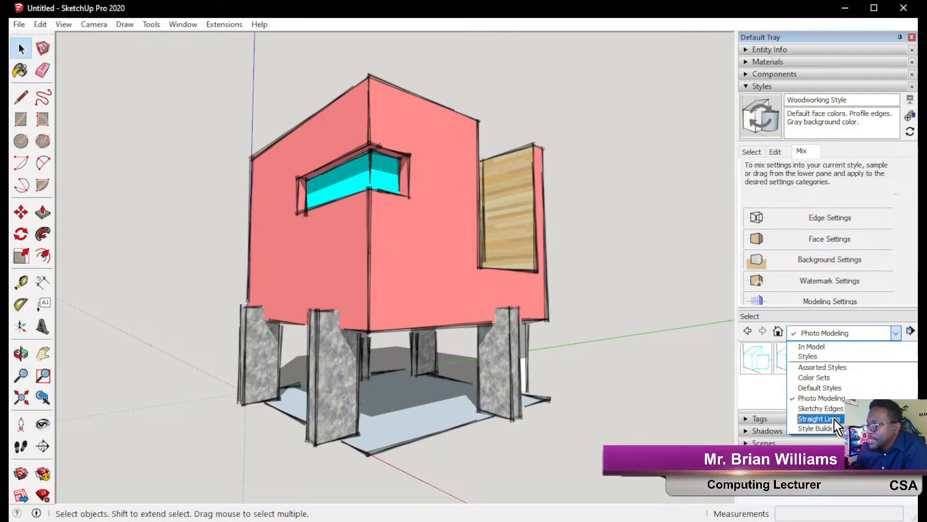
click(830, 377)
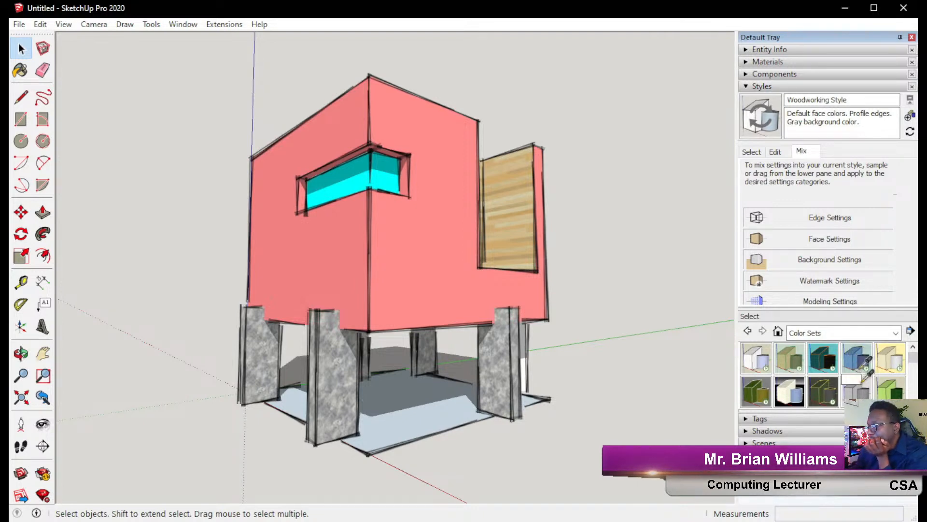
drag(823, 369, 806, 239)
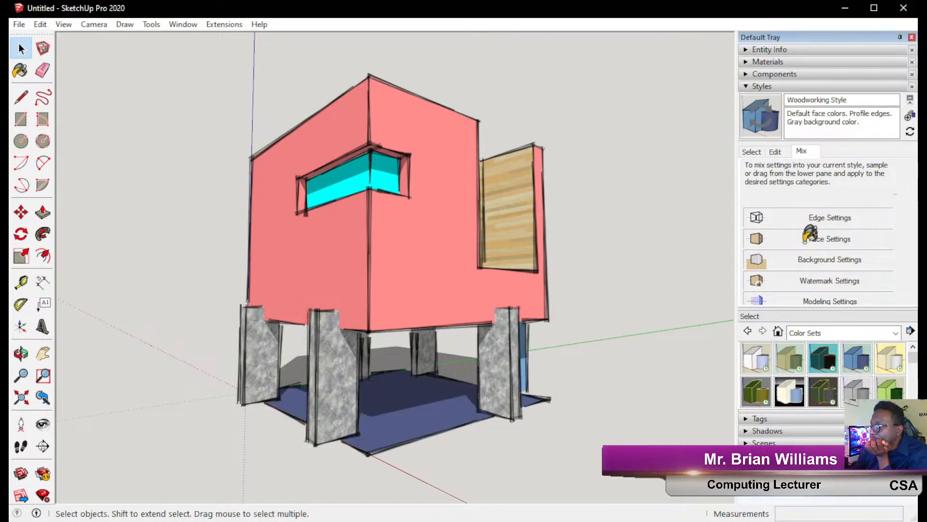
drag(855, 372, 818, 237)
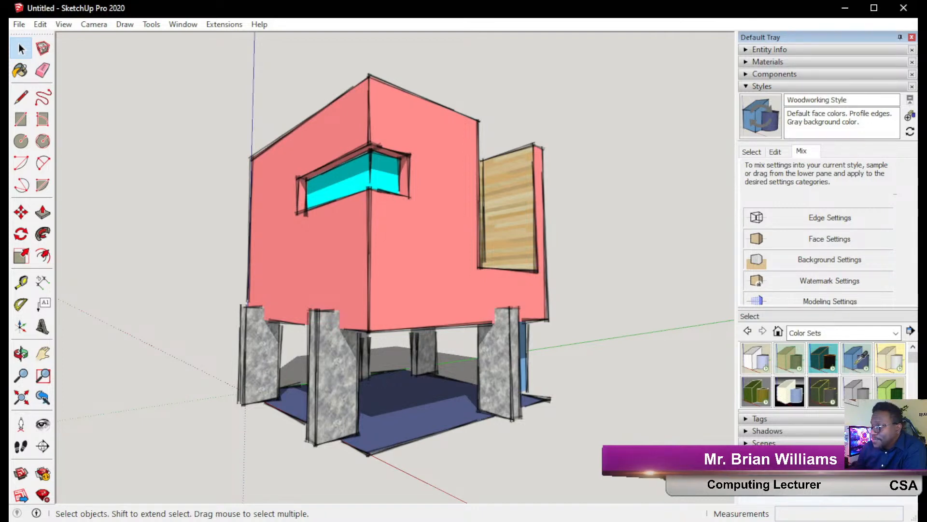
Mix Pencil on light brown from Style Builder Competition Winners into edge and background settings.
click(826, 336)
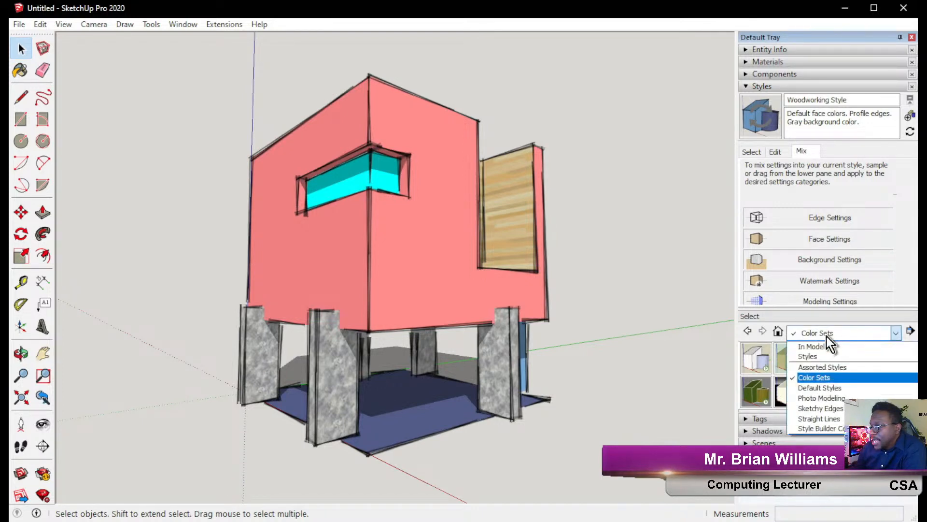
click(839, 398)
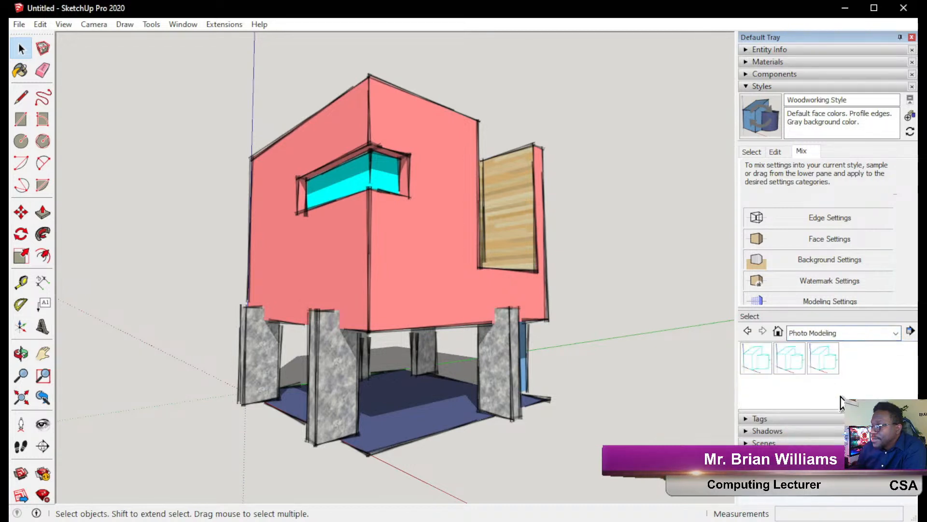
click(825, 335)
click(821, 398)
click(833, 332)
click(822, 421)
click(835, 335)
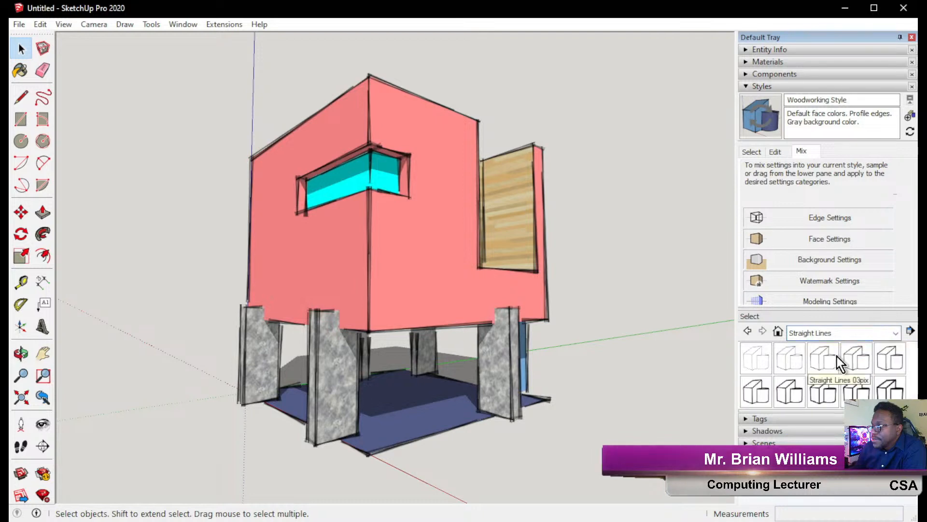
click(830, 426)
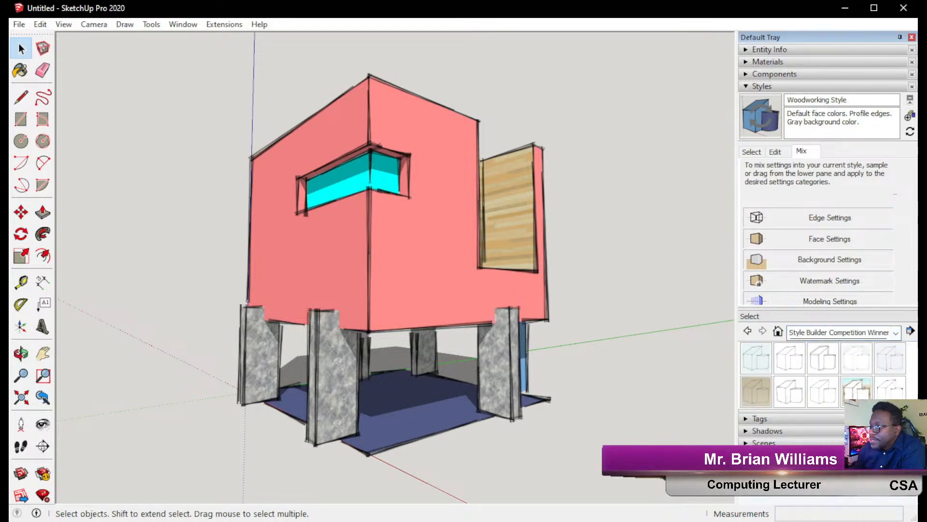
drag(759, 366, 760, 238)
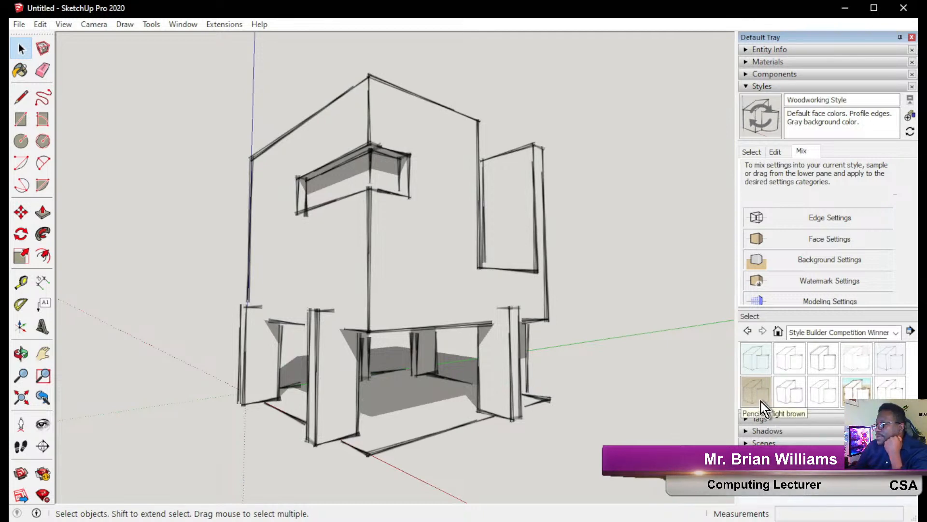
mouse_move(761, 407)
mouse_down()
mouse_move(714, 311)
mouse_move(740, 271)
mouse_move(756, 263)
mouse_up()
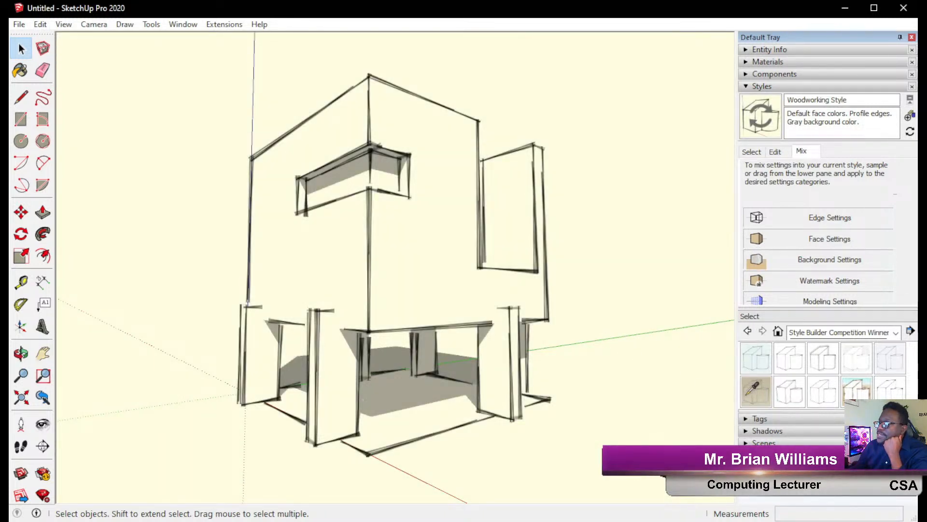
Sample a paper-textured style and apply it to Background Settings for a light-brown paper look.
click(772, 273)
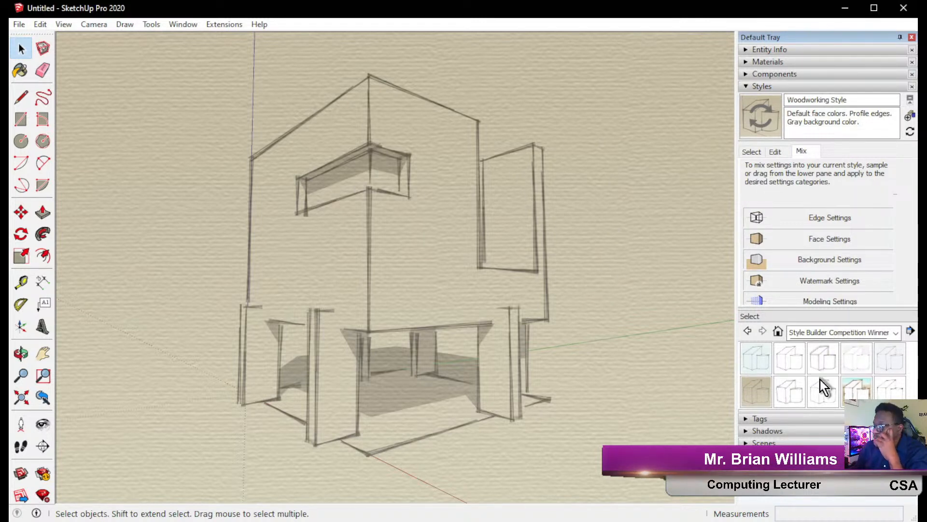
click(775, 348)
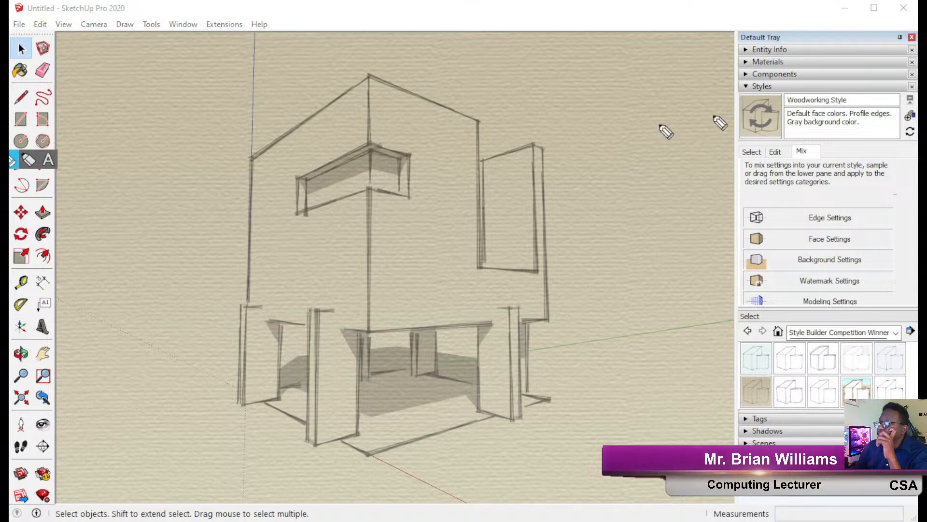
mouse_move(465, 94)
mouse_down()
mouse_move(887, 108)
mouse_move(888, 96)
mouse_up()
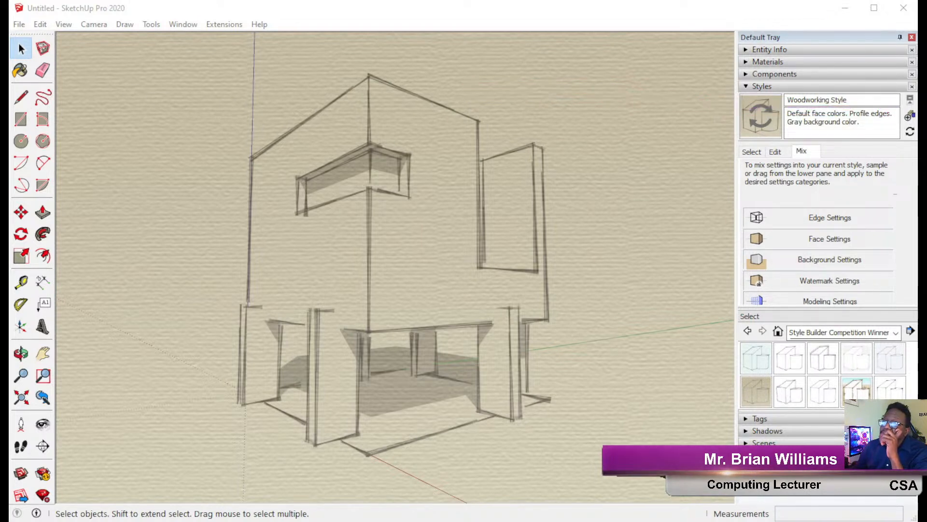
Update the current style with the mixed look, create a new style, and view the In Model styles.
click(909, 117)
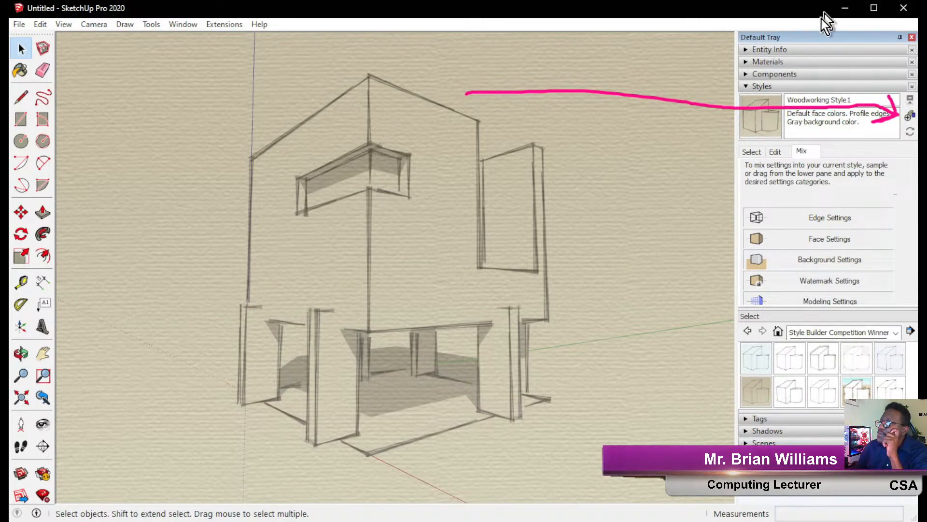
click(909, 117)
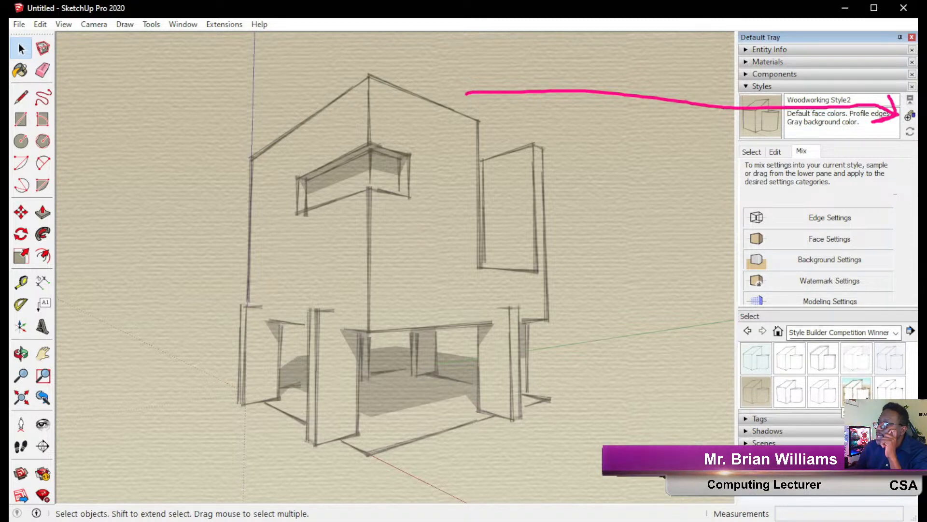
click(895, 334)
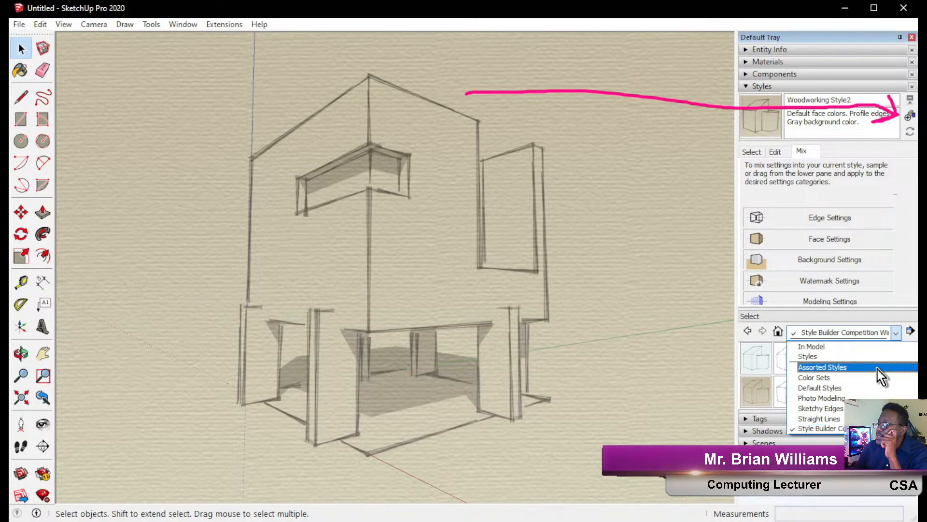
click(911, 281)
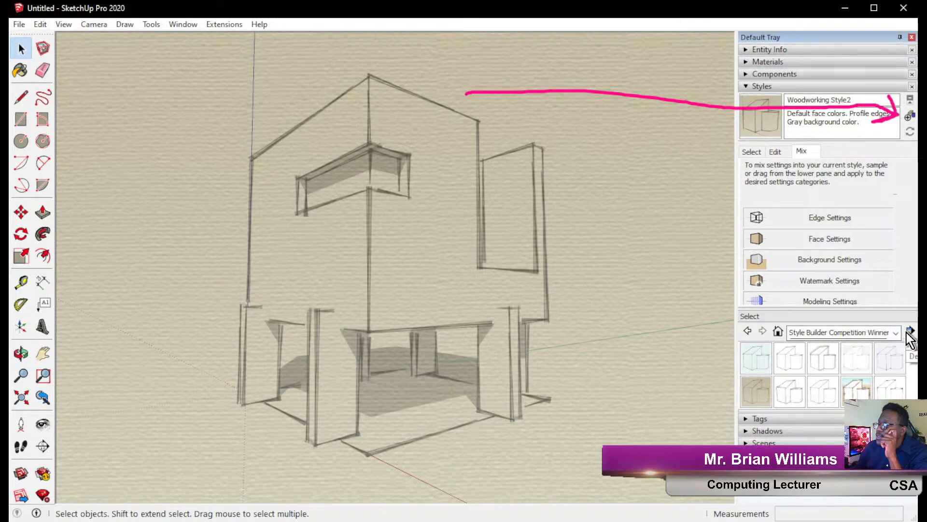
click(763, 151)
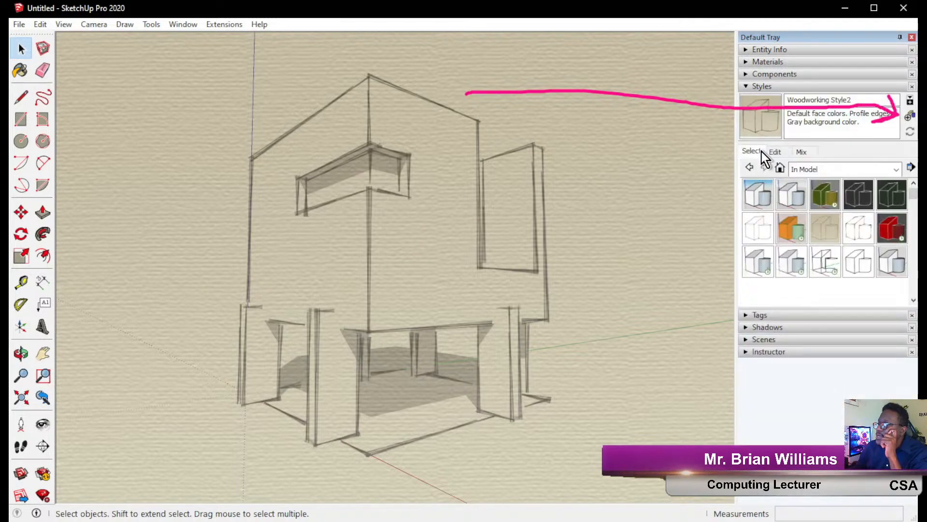
Create further new styles until Woodworking Style4 exists, then select its name field.
click(910, 119)
click(910, 119)
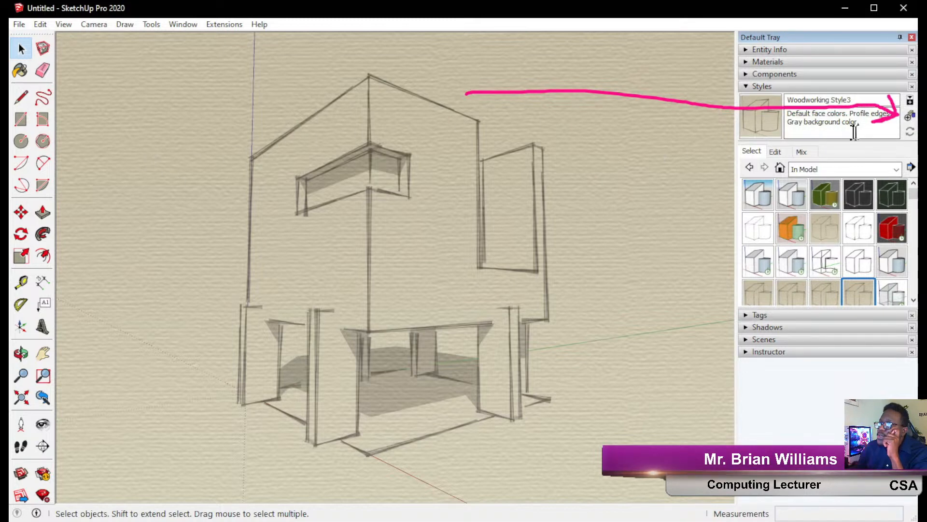
click(911, 118)
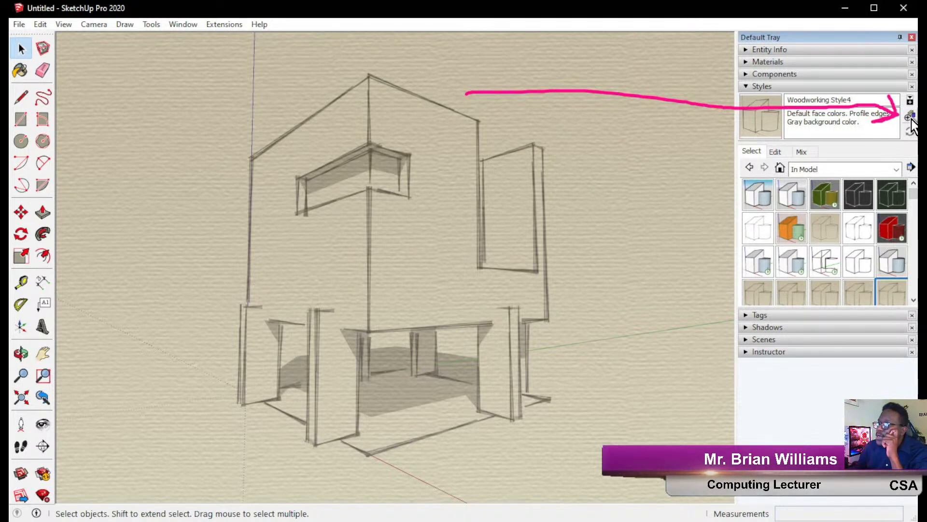
scroll(813, 290, down, 3)
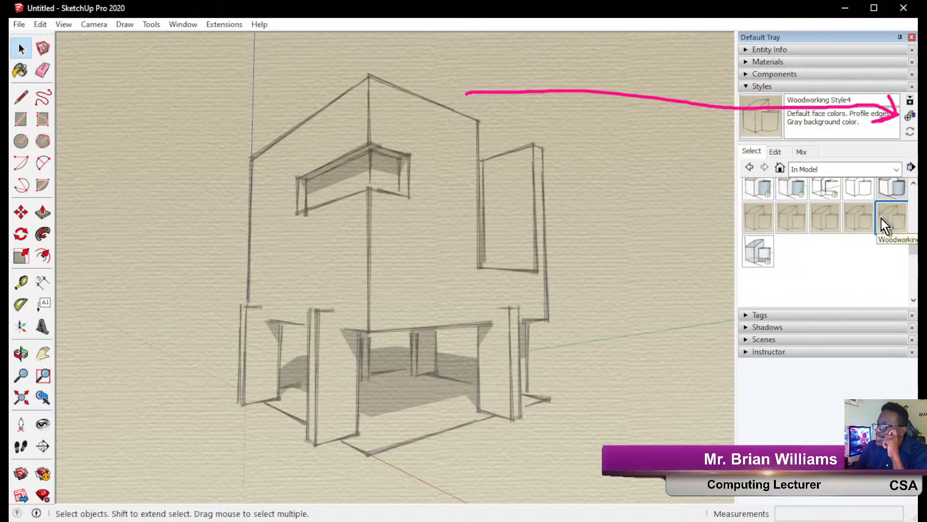
click(852, 99)
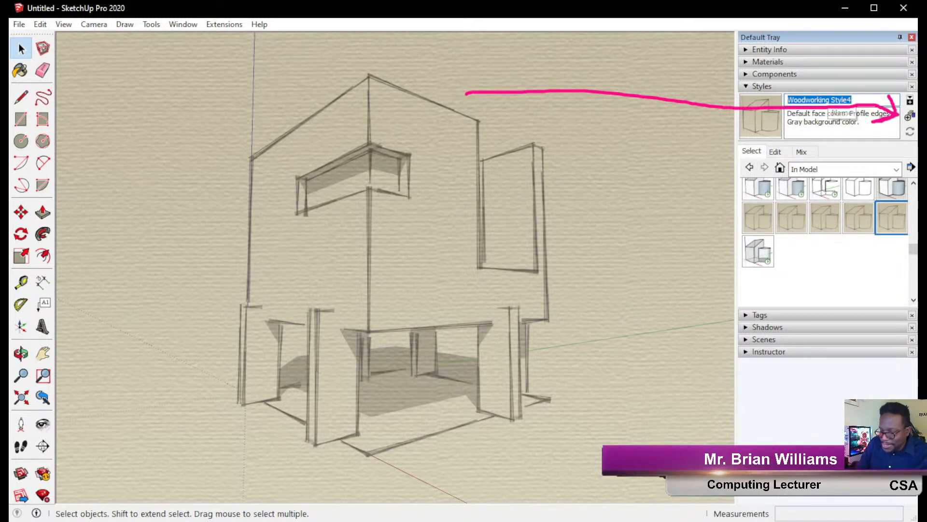
Rename the style to 'MY Style' and orbit the house to view it from another angle.
text(MY Style)
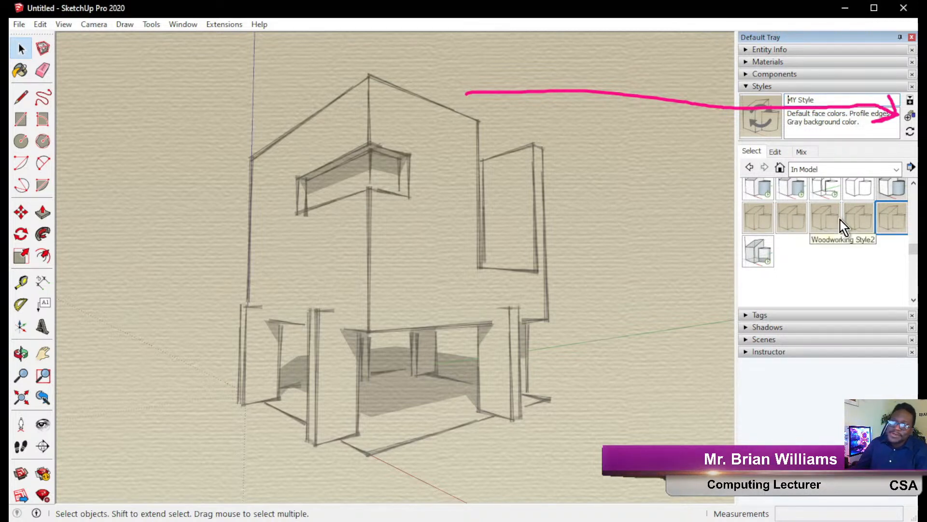
click(28, 274)
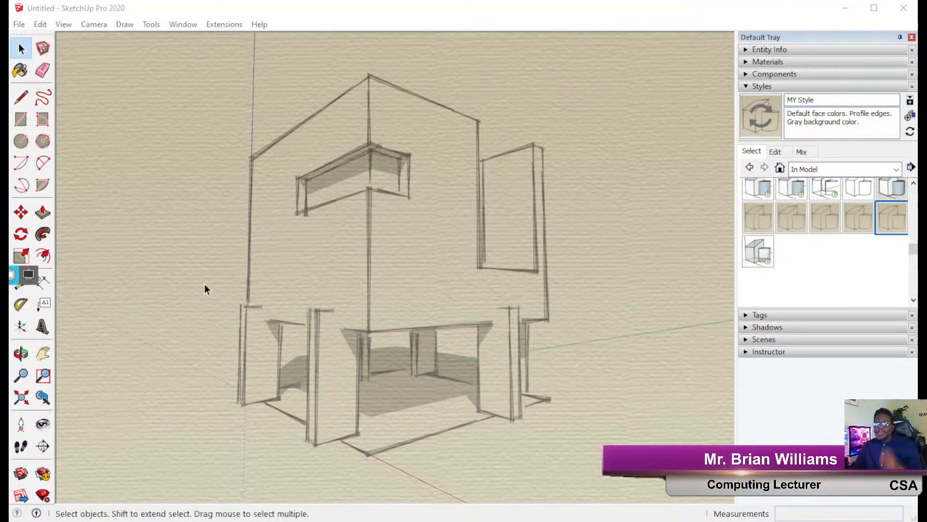
mouse_move(265, 283)
middle_down()
mouse_move(227, 294)
mouse_move(407, 282)
mouse_move(461, 261)
mouse_move(209, 240)
mouse_move(211, 231)
mouse_move(503, 216)
mouse_move(399, 226)
mouse_move(401, 234)
middle_up()
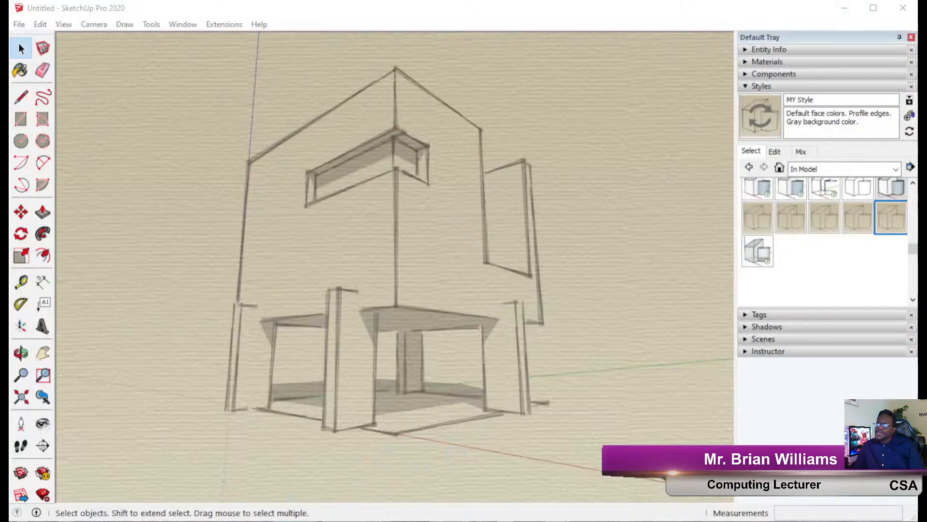
click(802, 188)
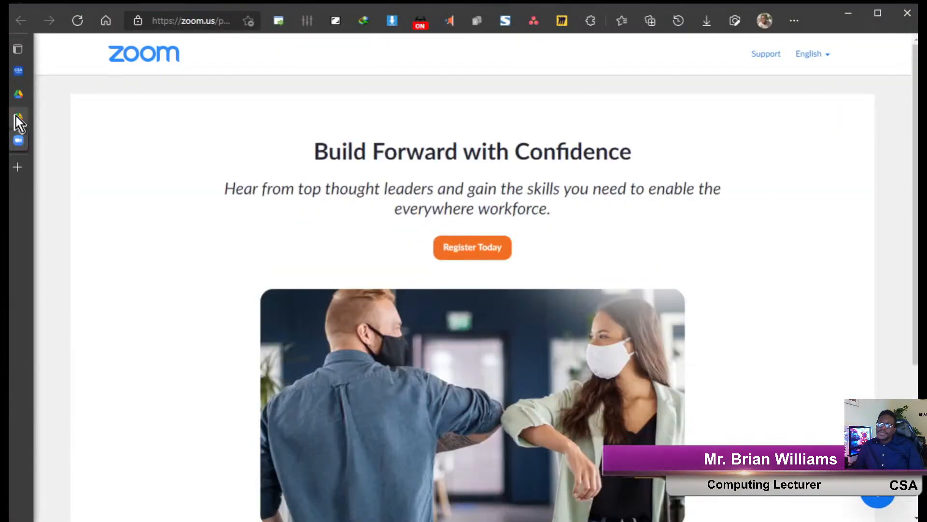
Switch to the CMP2010 course page and scroll to the Class Activity 2 section.
mouse_move(24, 92)
click(24, 75)
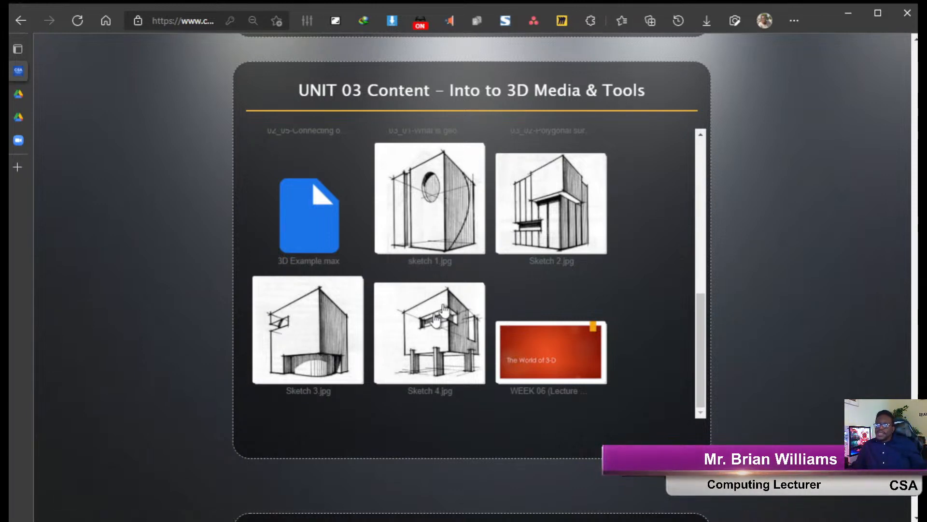
scroll(603, 237, down, 3)
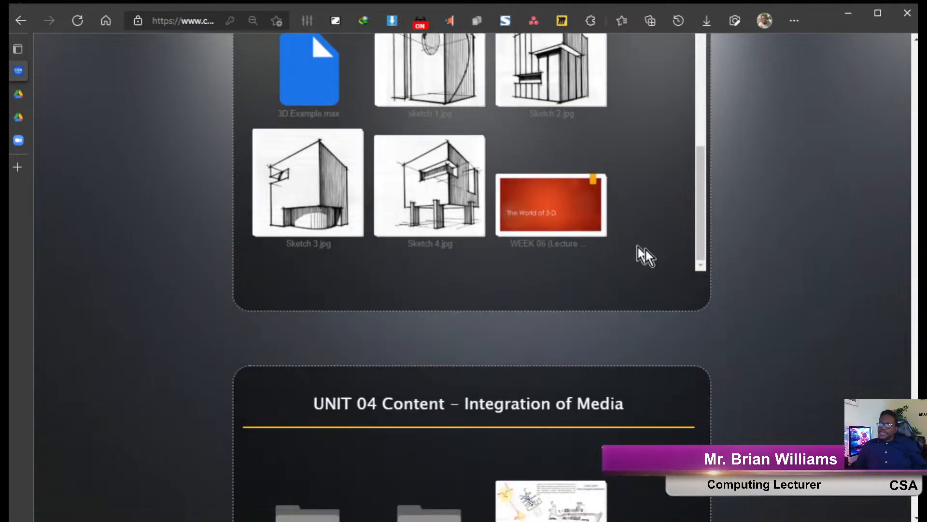
scroll(790, 300, up, 10)
scroll(790, 300, up, 15)
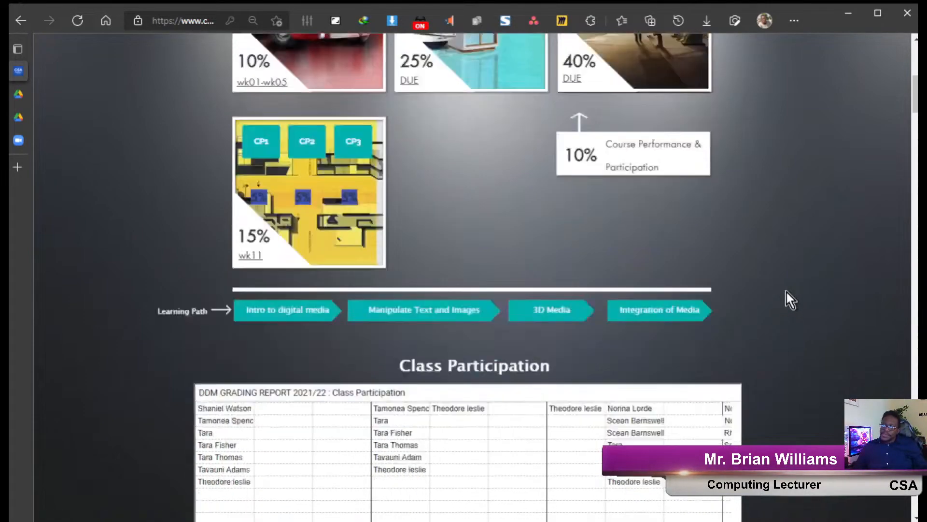
scroll(782, 290, down, 15)
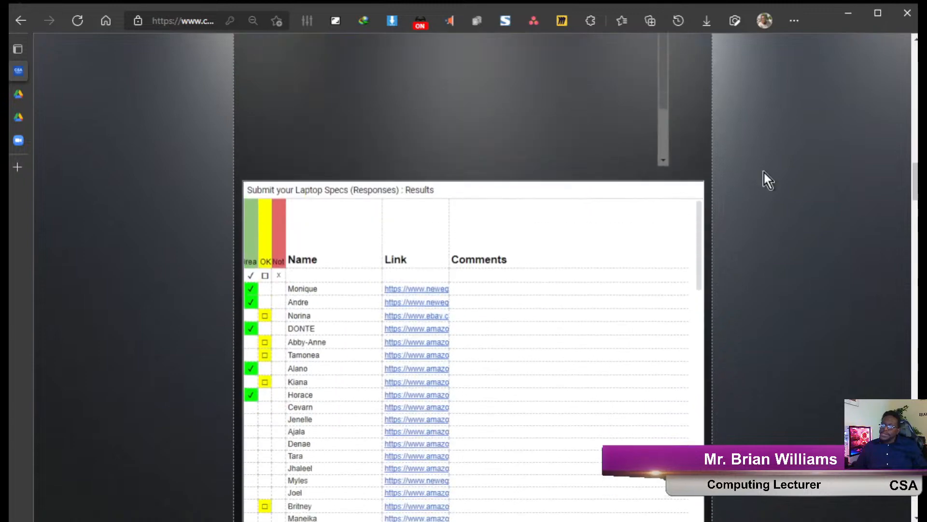
scroll(776, 184, down, 15)
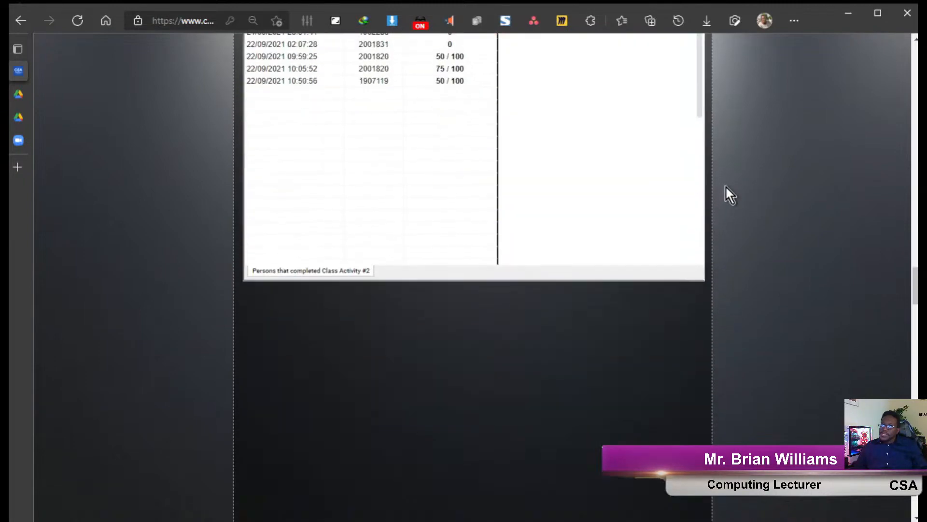
scroll(737, 198, down, 2)
scroll(744, 210, up, 4)
scroll(746, 222, up, 8)
scroll(748, 251, down, 10)
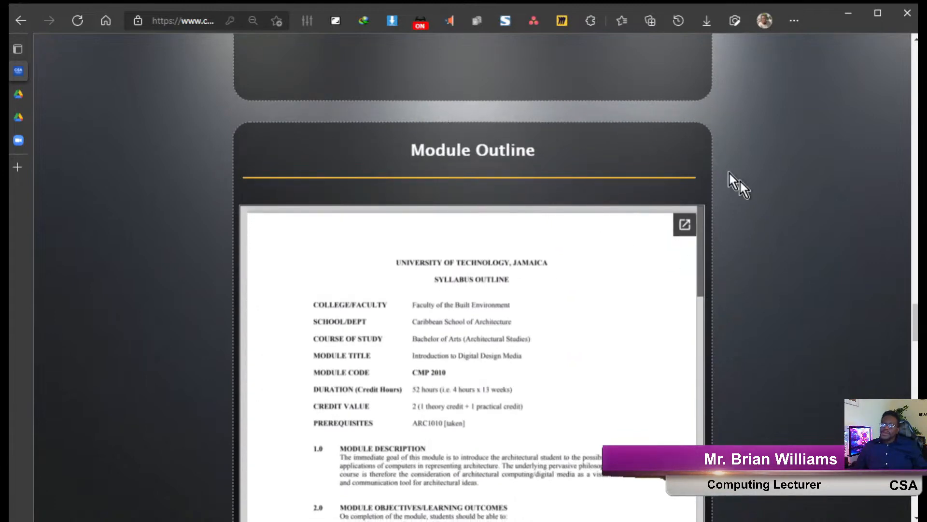
scroll(775, 212, up, 10)
scroll(775, 212, up, 1)
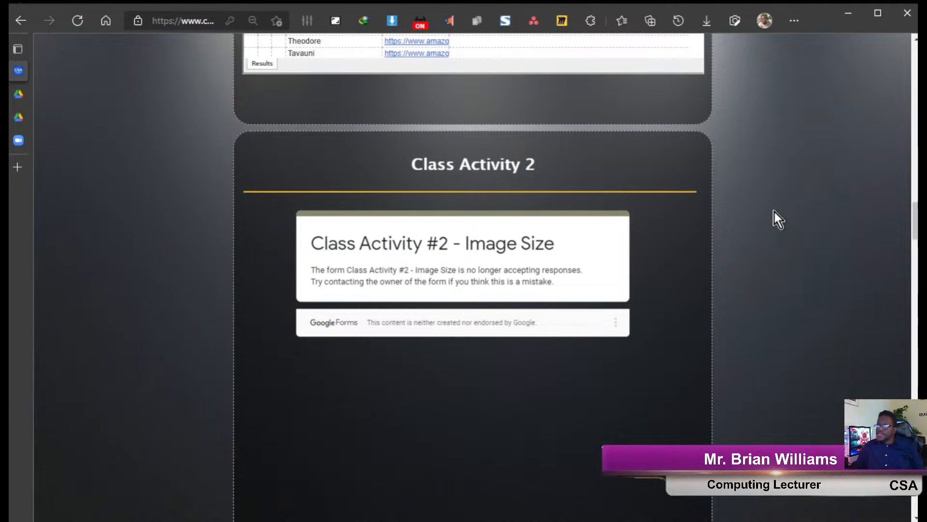
scroll(775, 211, up, 10)
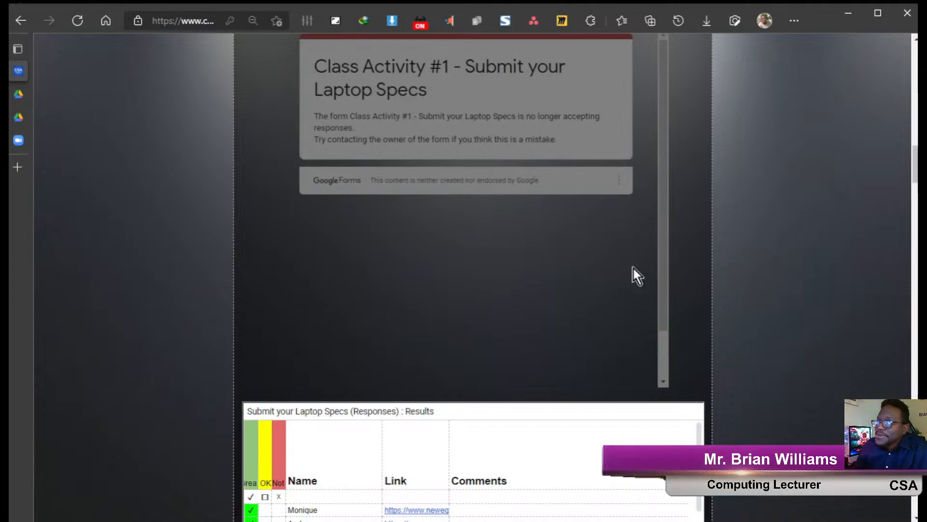
Scroll to DDM Course Assessments and open the Assignment 1 brief PDF.
scroll(633, 273, down, 10)
scroll(633, 269, up, 10)
scroll(634, 269, down, 15)
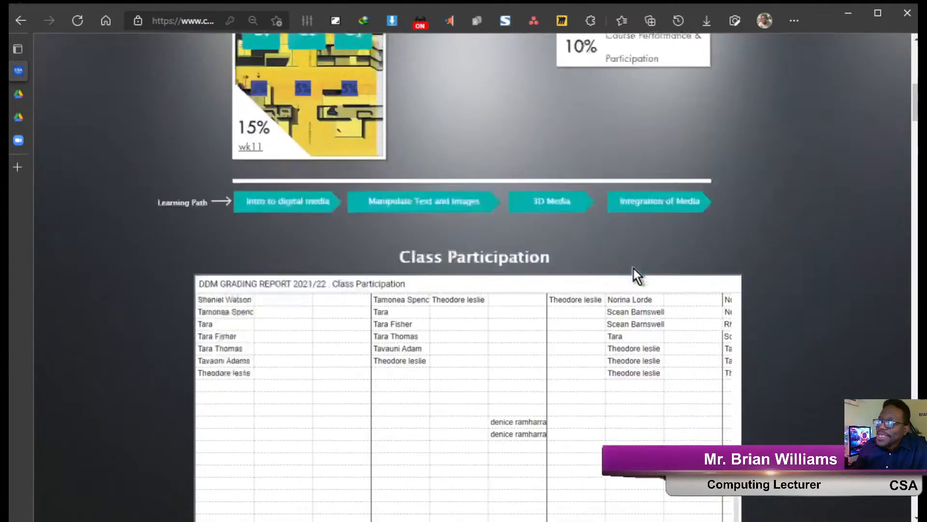
scroll(634, 268, down, 20)
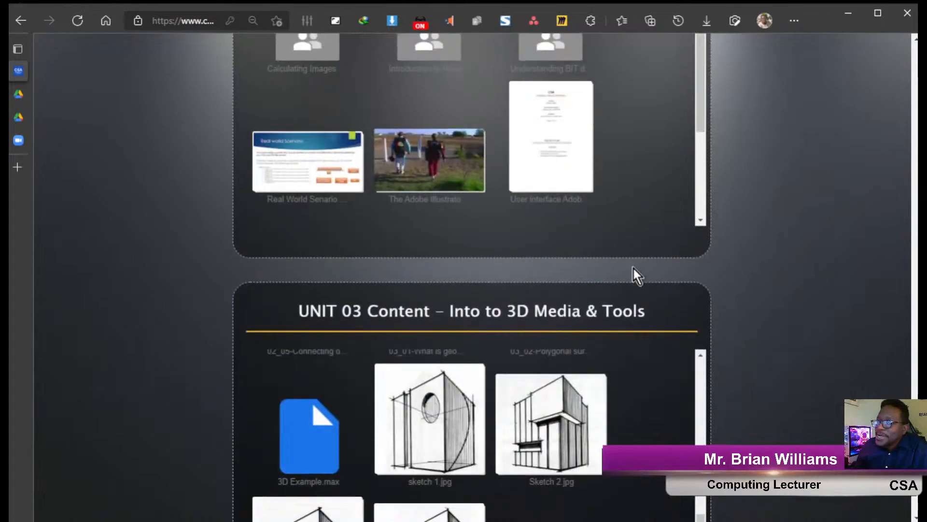
scroll(627, 294, down, 2)
scroll(712, 319, up, 1)
drag(703, 335, 720, 261)
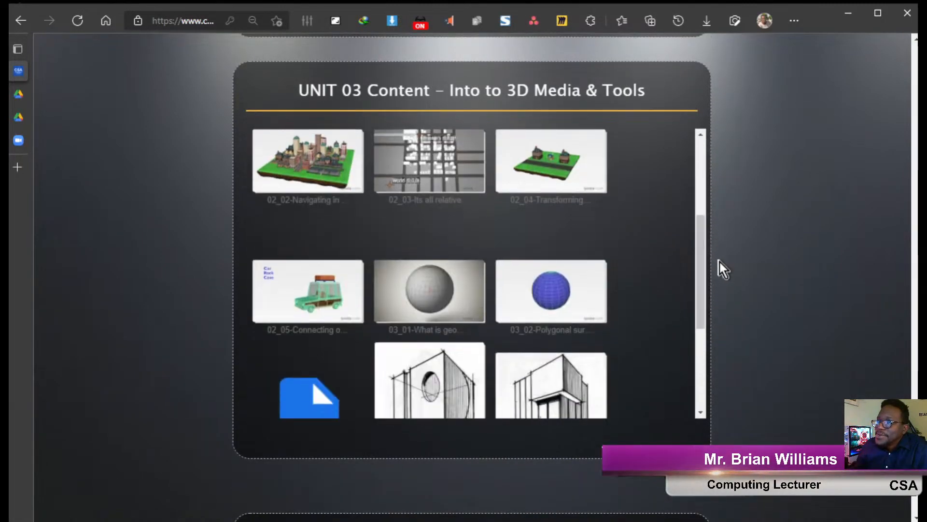
scroll(758, 293, up, 8)
scroll(758, 293, up, 4)
scroll(758, 293, down, 2)
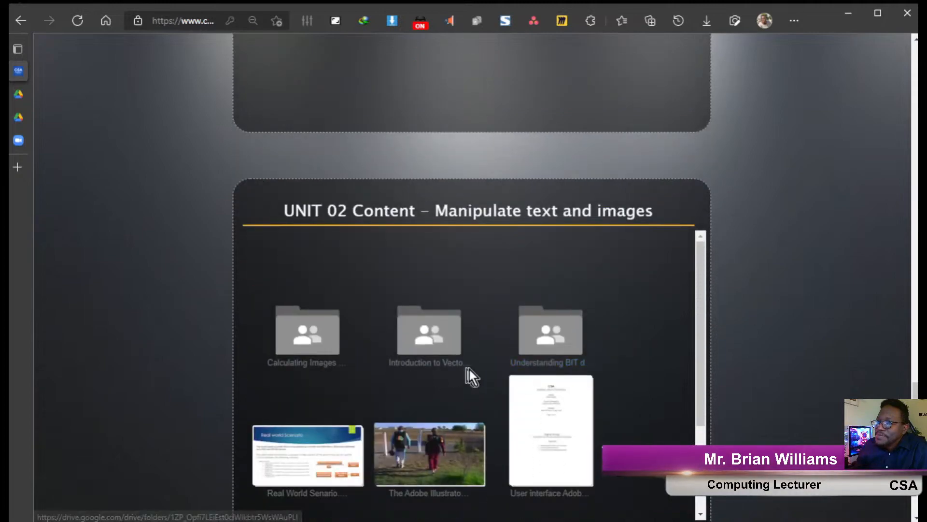
scroll(628, 360, up, 15)
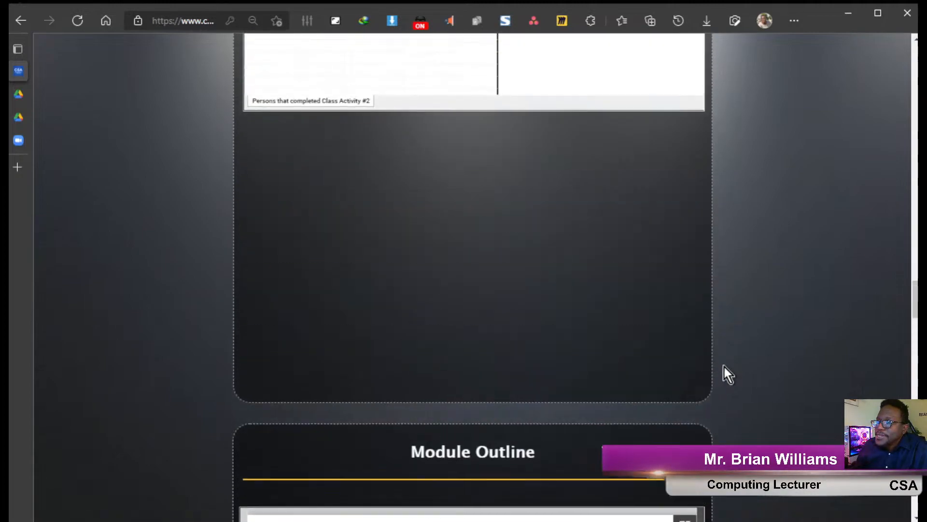
scroll(759, 367, up, 20)
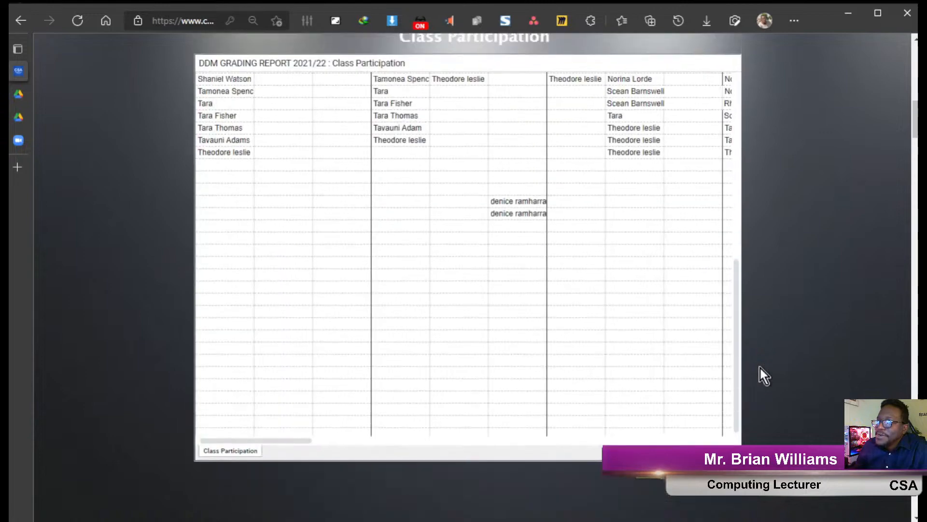
scroll(761, 372, up, 4)
scroll(761, 372, down, 5)
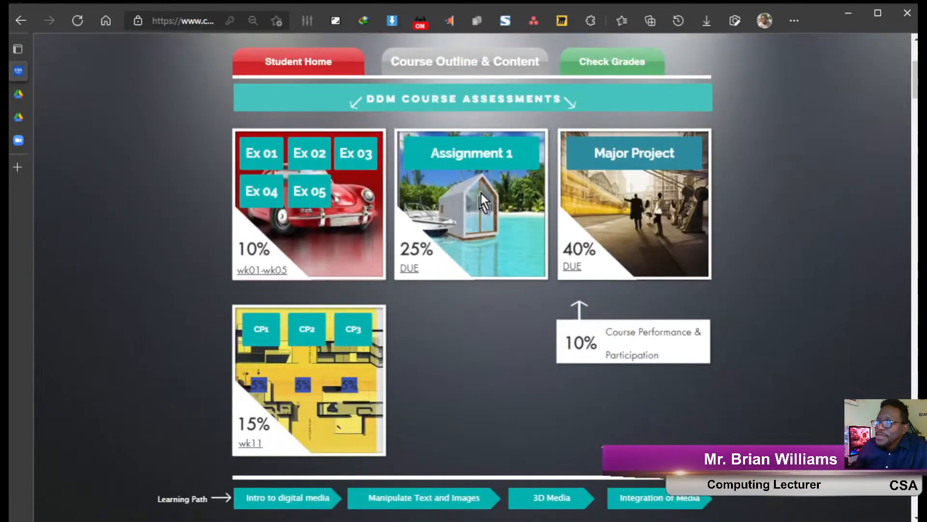
click(497, 159)
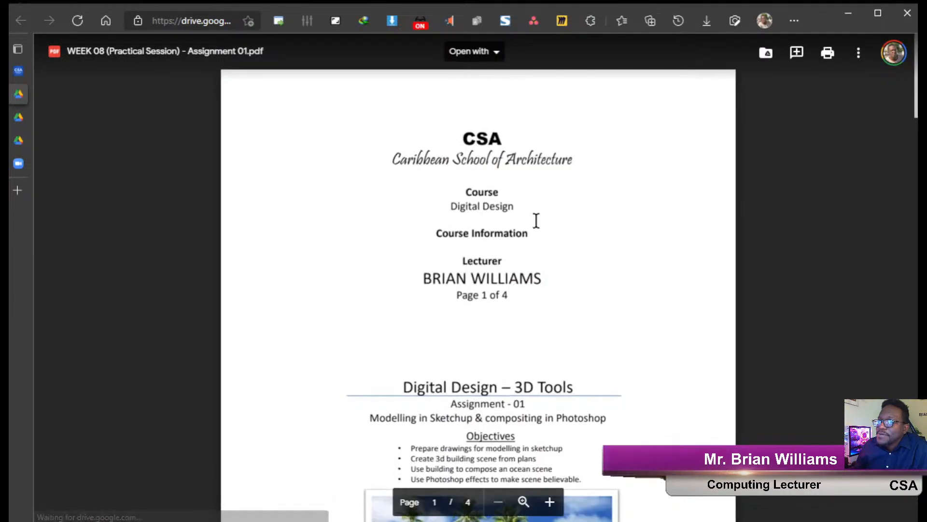
Scroll through the WEEK 08 Assignment 01 brief, from objectives to the Tips page.
scroll(536, 219, down, 10)
scroll(549, 229, down, 15)
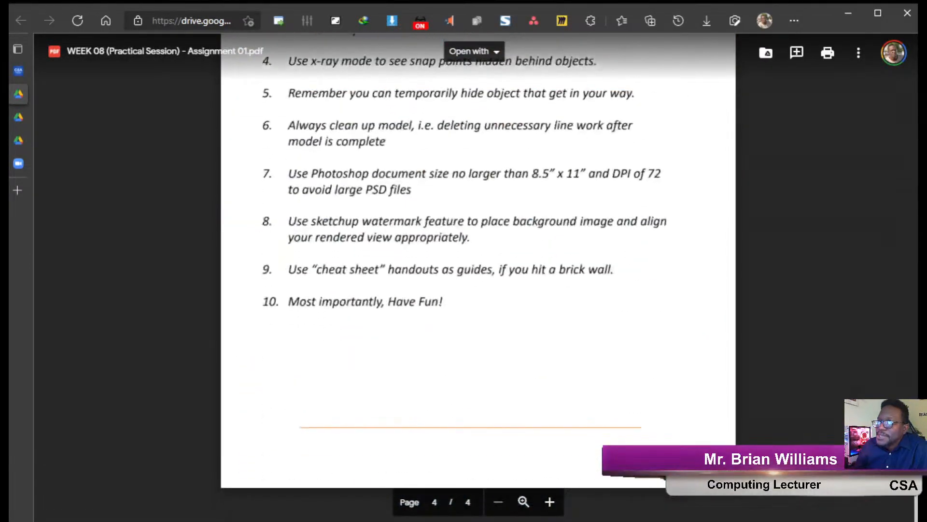
scroll(549, 229, up, 3)
scroll(428, 257, up, 15)
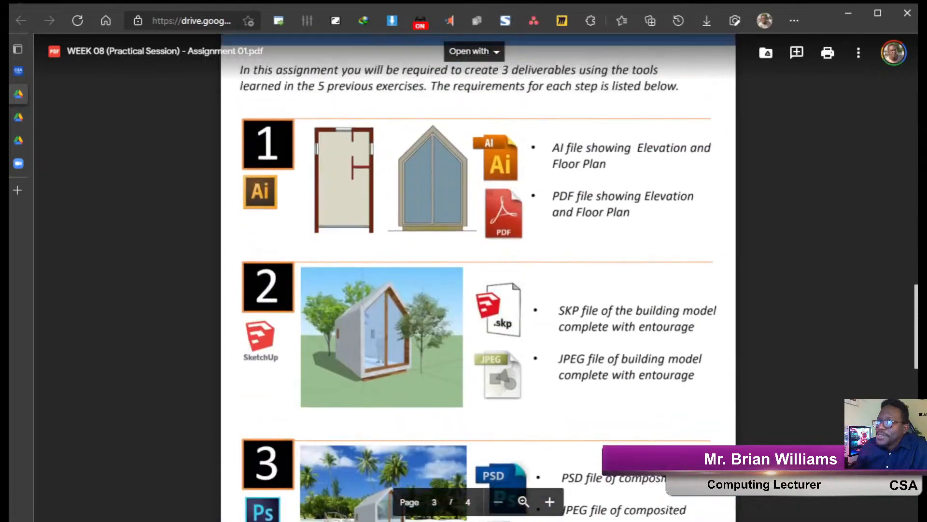
scroll(523, 256, up, 5)
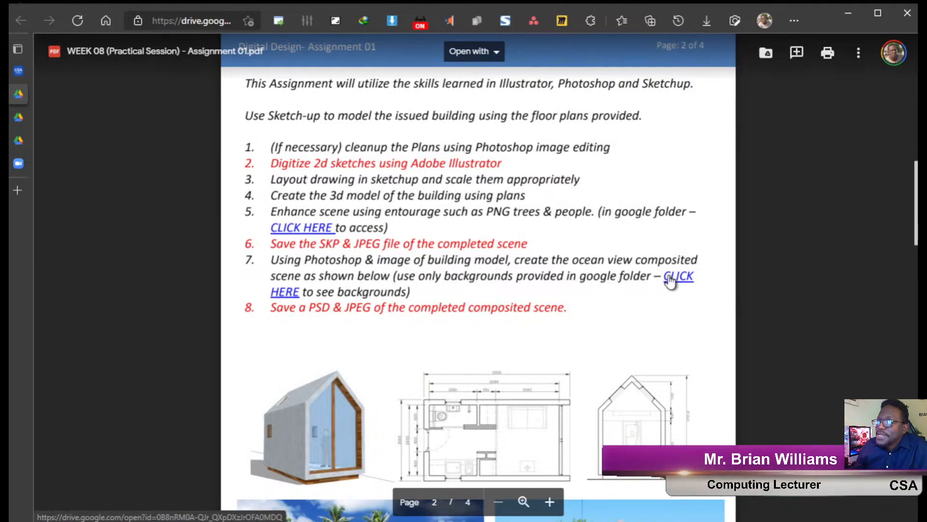
scroll(410, 227, up, 2)
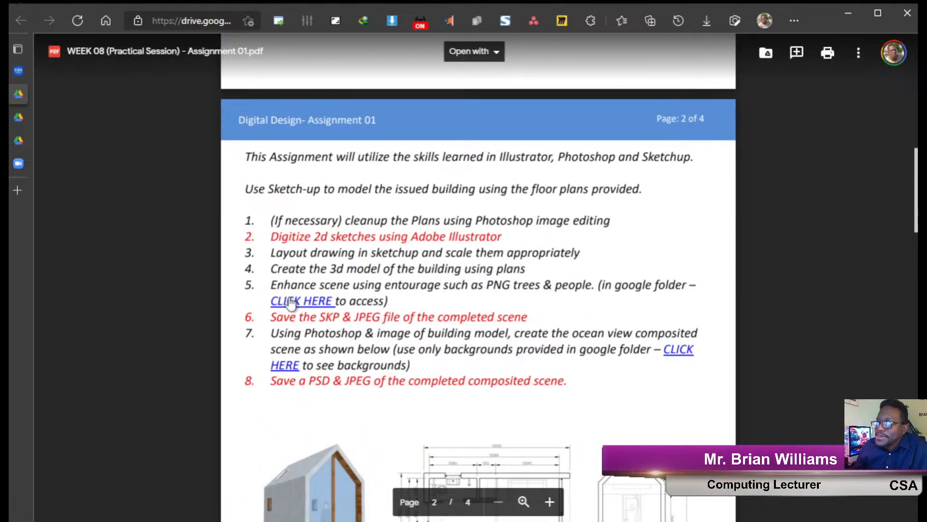
scroll(375, 309, down, 5)
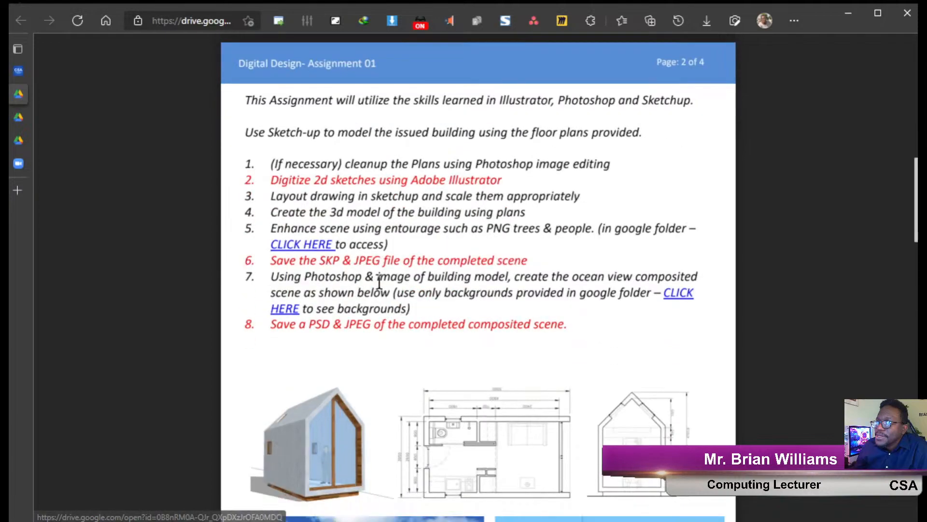
scroll(379, 282, down, 5)
scroll(379, 281, up, 20)
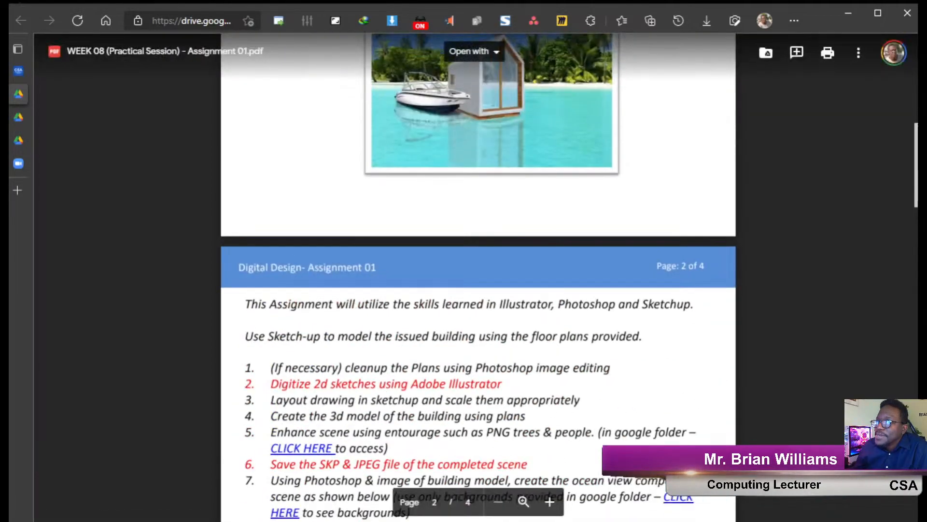
scroll(449, 279, up, 5)
scroll(449, 279, down, 18)
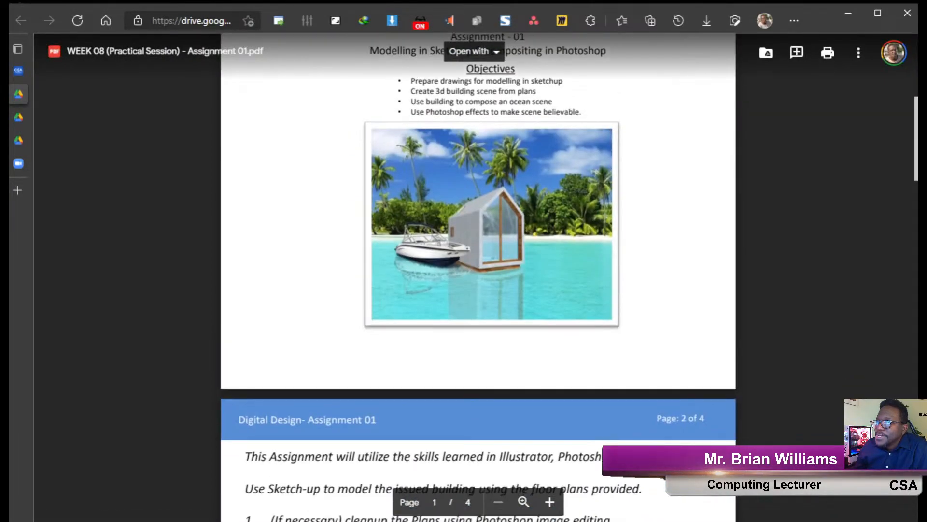
scroll(450, 279, down, 15)
scroll(450, 279, up, 3)
scroll(450, 279, up, 3)
scroll(503, 251, down, 4)
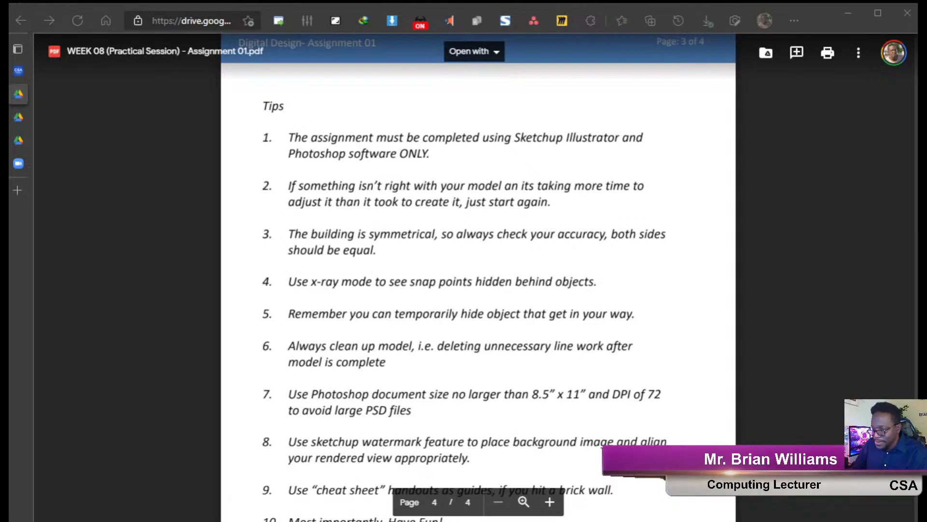
Switch with Alt+Tab to the Assignment 01 guide PDF in Acrobat.
key(alt+Tab)
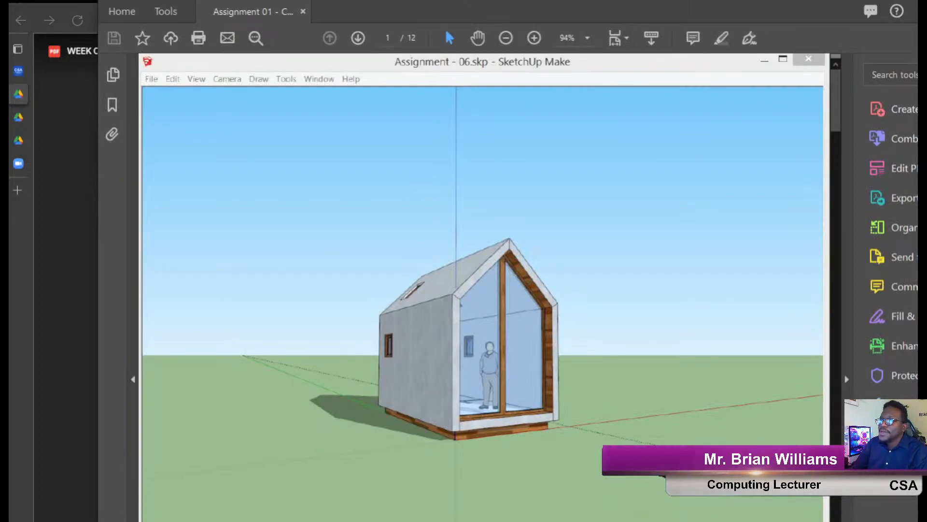
Resize the Acrobat window to fit the screen and hide the tools pane.
scroll(617, 435, down, 10)
scroll(617, 435, down, 20)
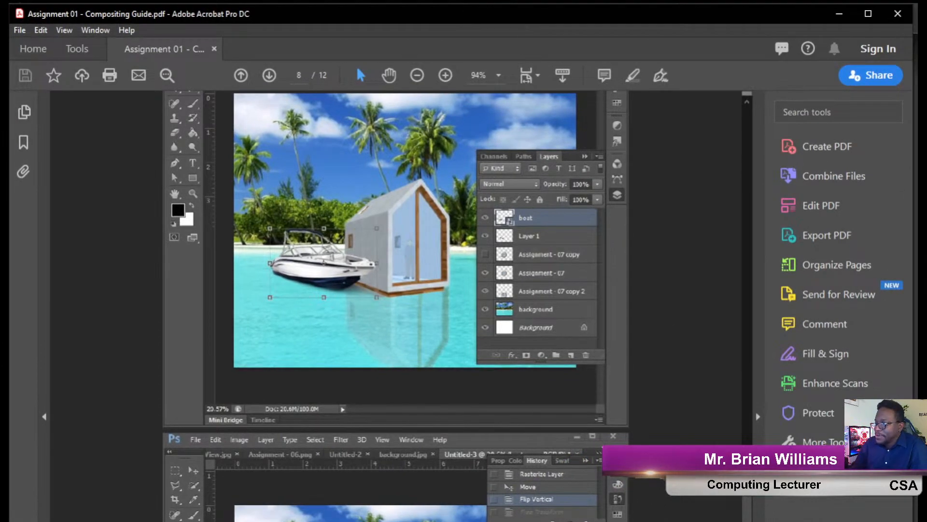
drag(911, 521, 908, 516)
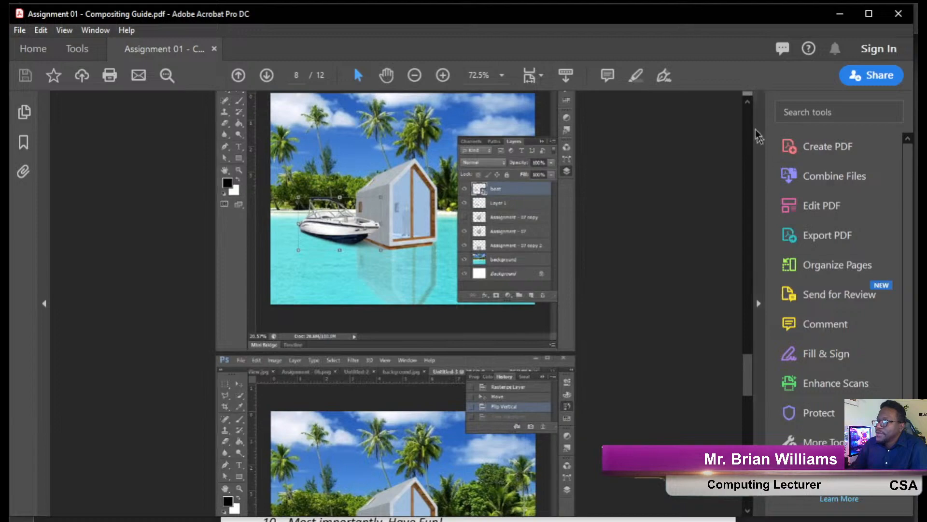
click(758, 182)
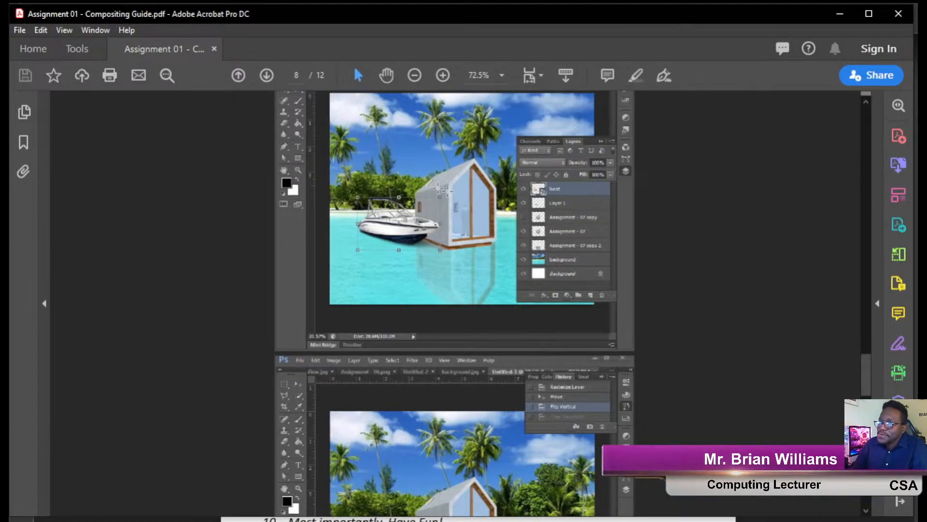
Scroll through the Compositing Guide to the final beach composite on page 12.
ctrl+scroll(393, 193, up, 3)
scroll(393, 192, up, 20)
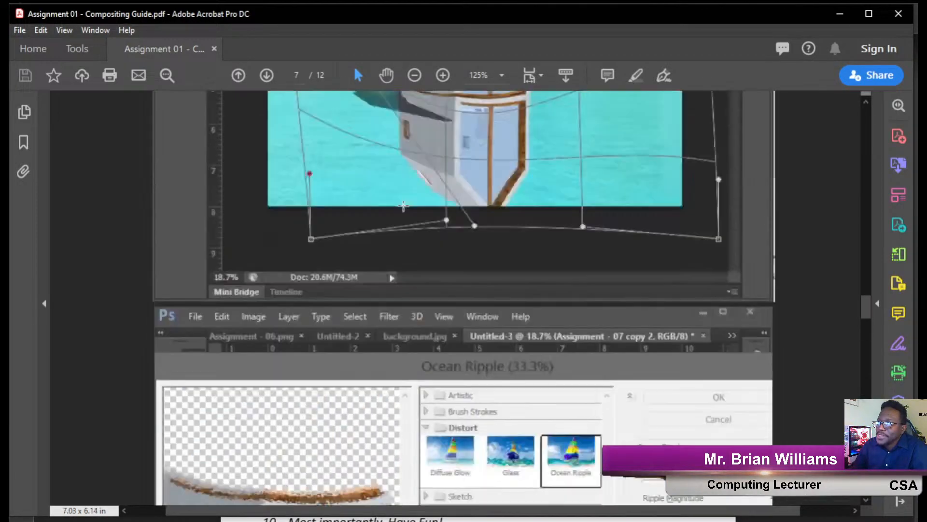
scroll(404, 208, up, 5)
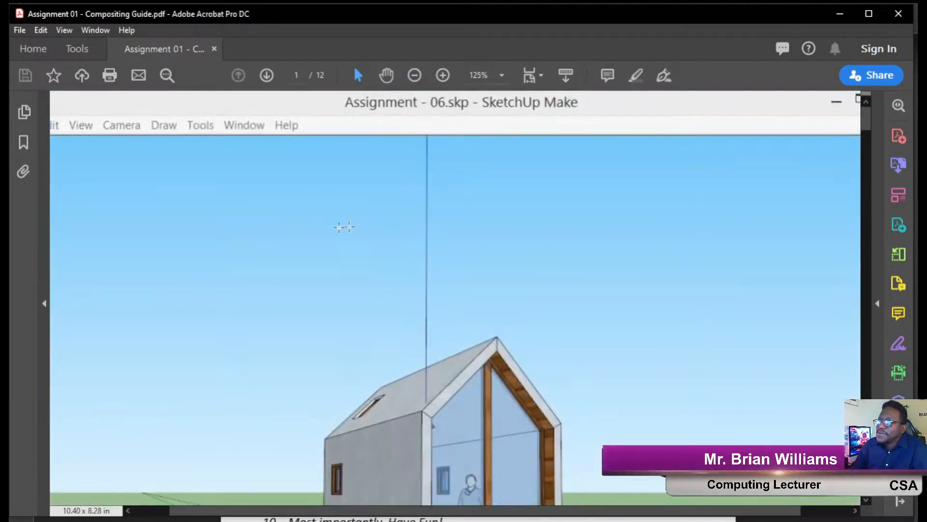
scroll(345, 227, down, 10)
scroll(423, 224, down, 10)
scroll(522, 215, down, 10)
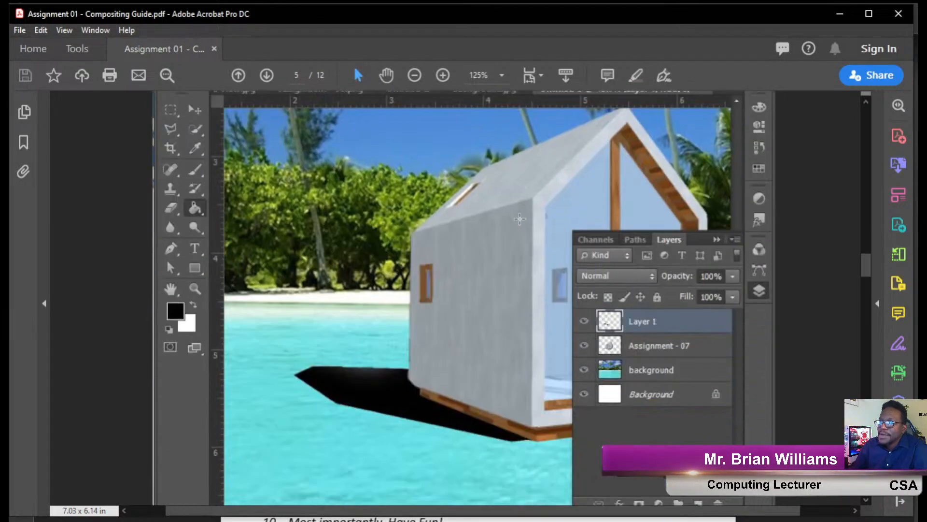
scroll(507, 255, down, 3)
scroll(516, 234, down, 15)
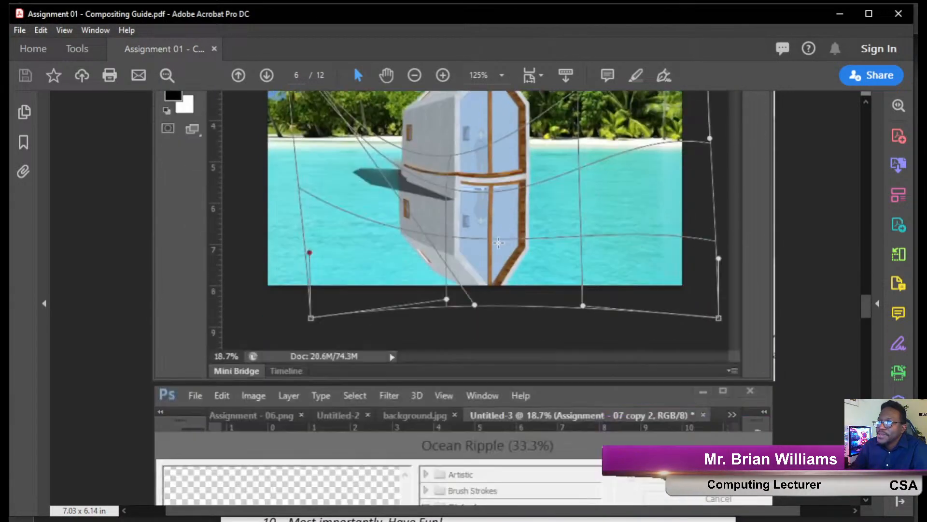
scroll(498, 242, down, 8)
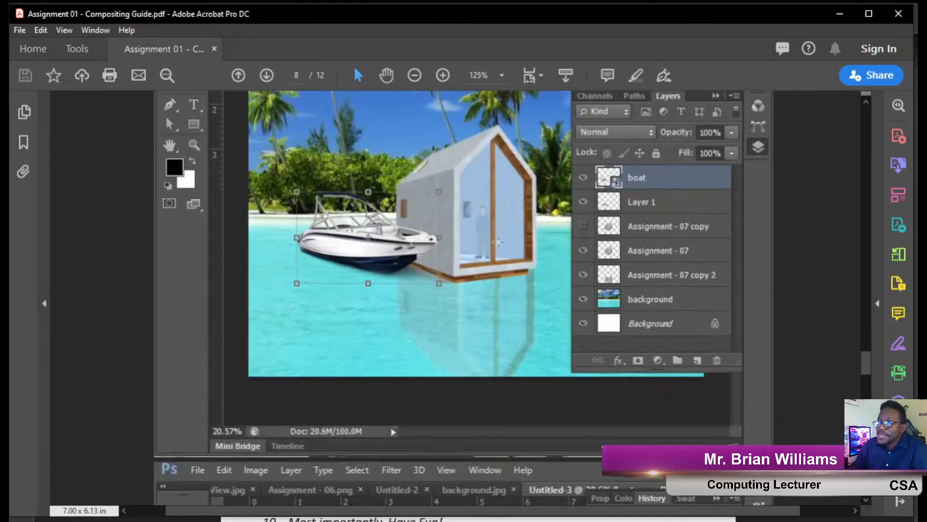
scroll(493, 323, down, 20)
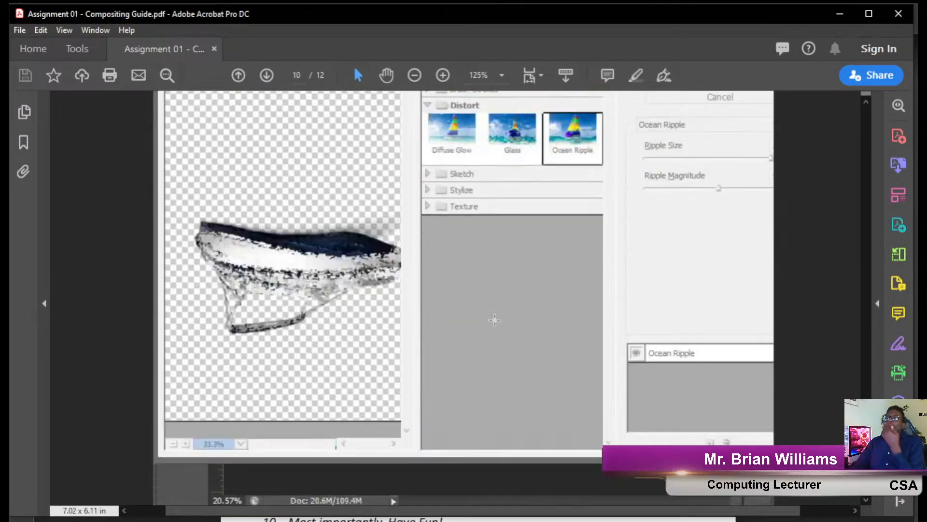
scroll(495, 320, down, 15)
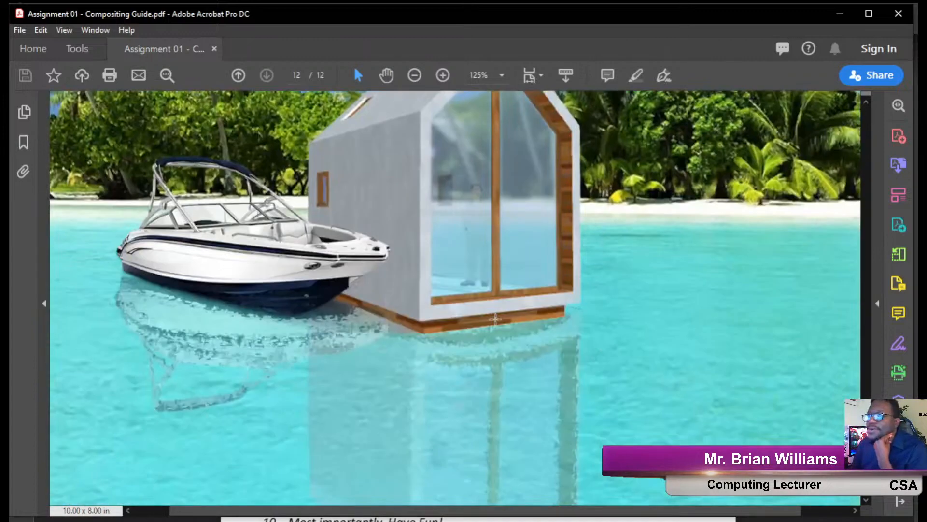
scroll(496, 317, up, 5)
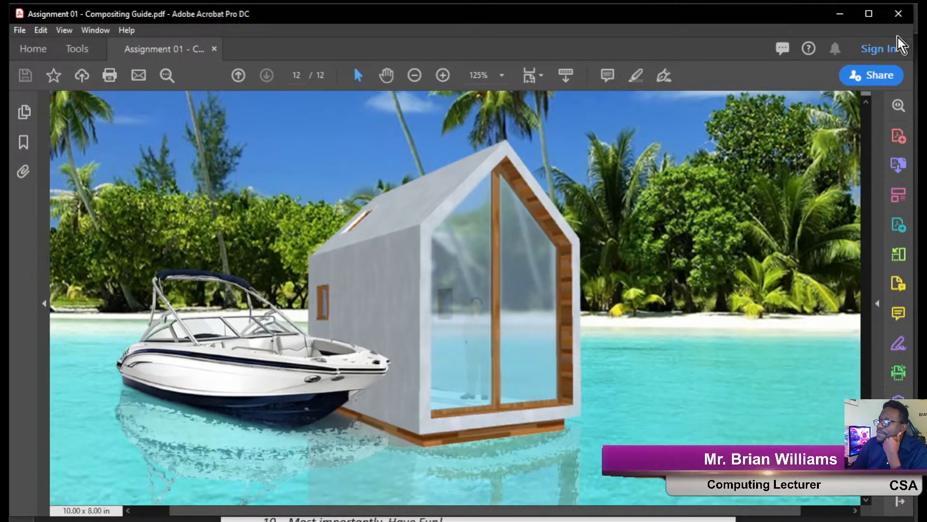
Close the Compositing Guide and begin reading the 3D Modelling Guide from page 1.
click(904, 14)
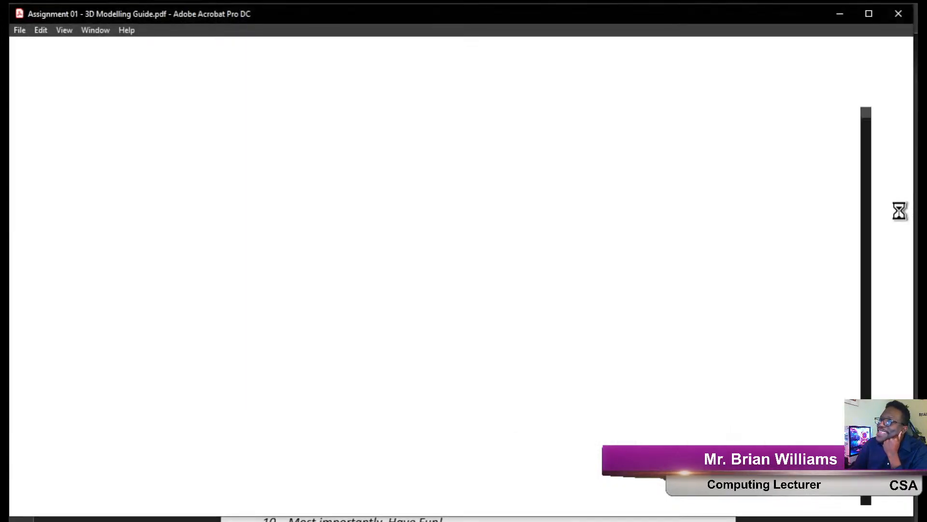
scroll(427, 294, down, 1)
scroll(426, 293, down, 15)
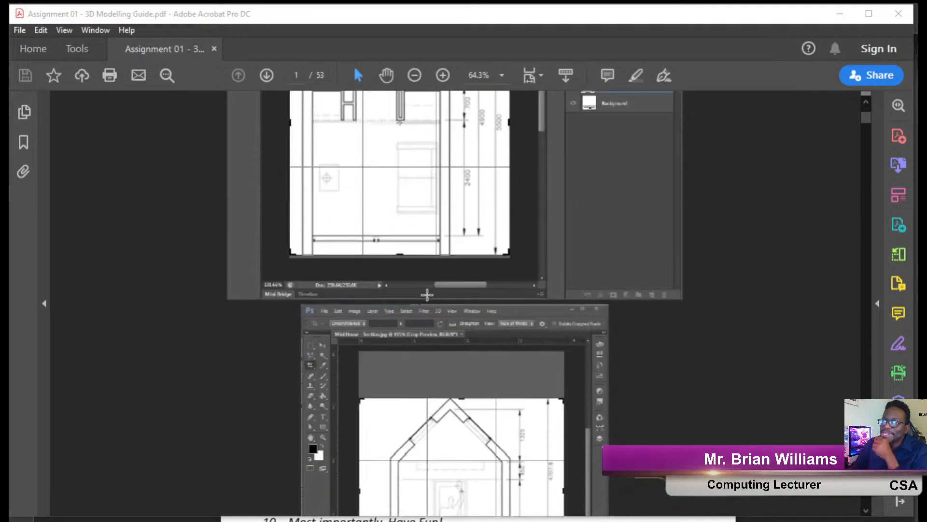
scroll(426, 296, down, 12)
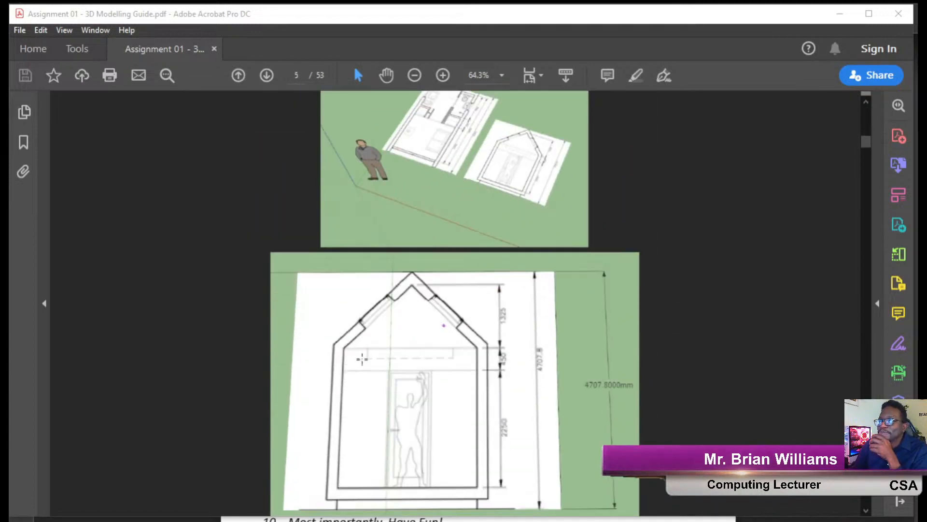
scroll(412, 325, up, 6)
scroll(412, 324, down, 10)
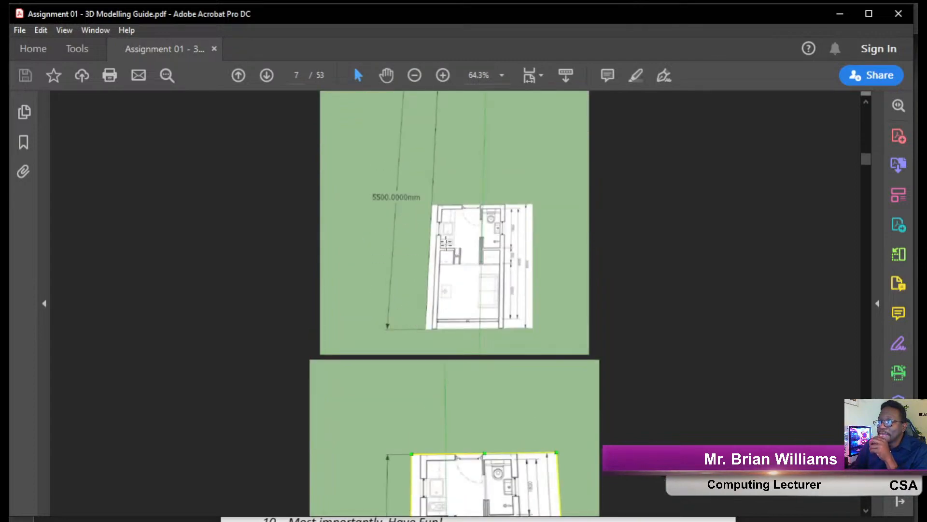
Scroll on through the 3D Modelling Guide to the roof-framing screenshots on page 27.
scroll(483, 165, down, 10)
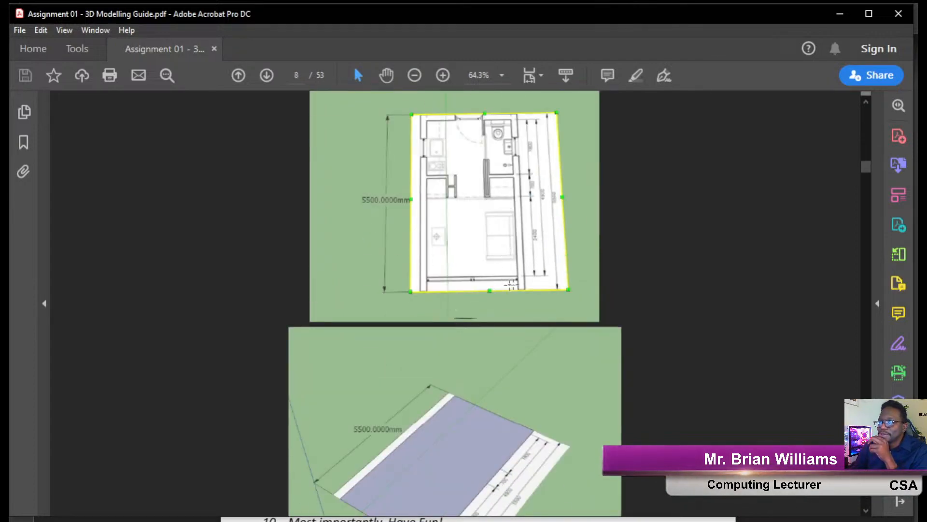
scroll(500, 286, down, 15)
scroll(511, 290, down, 5)
scroll(511, 290, down, 20)
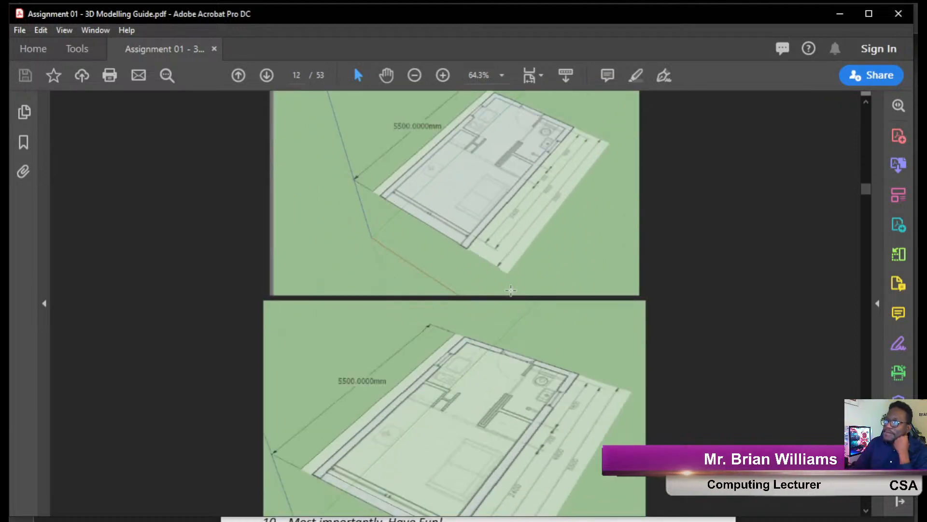
scroll(510, 289, down, 20)
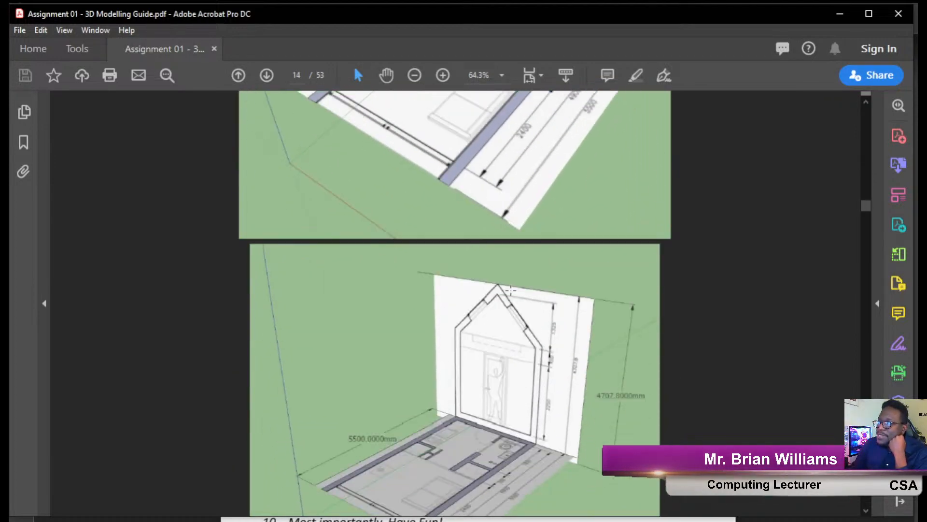
scroll(511, 290, down, 10)
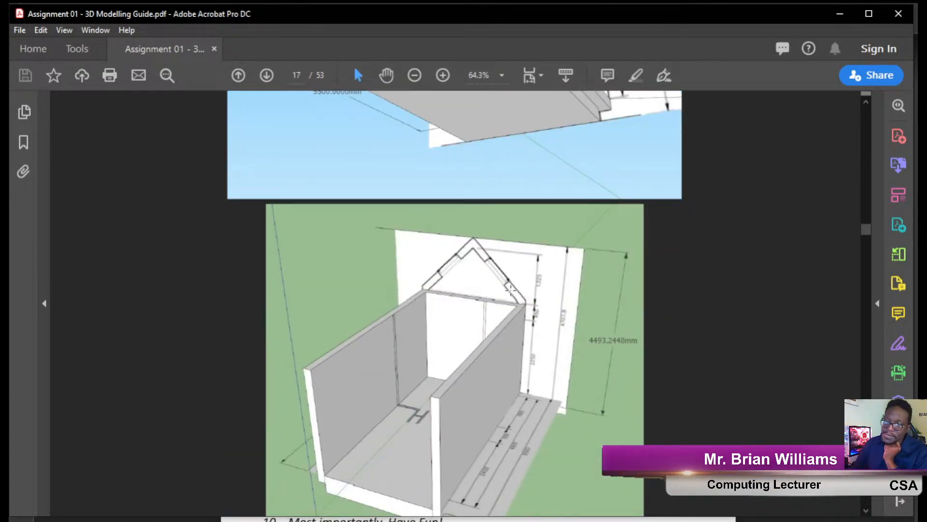
scroll(511, 288, down, 8)
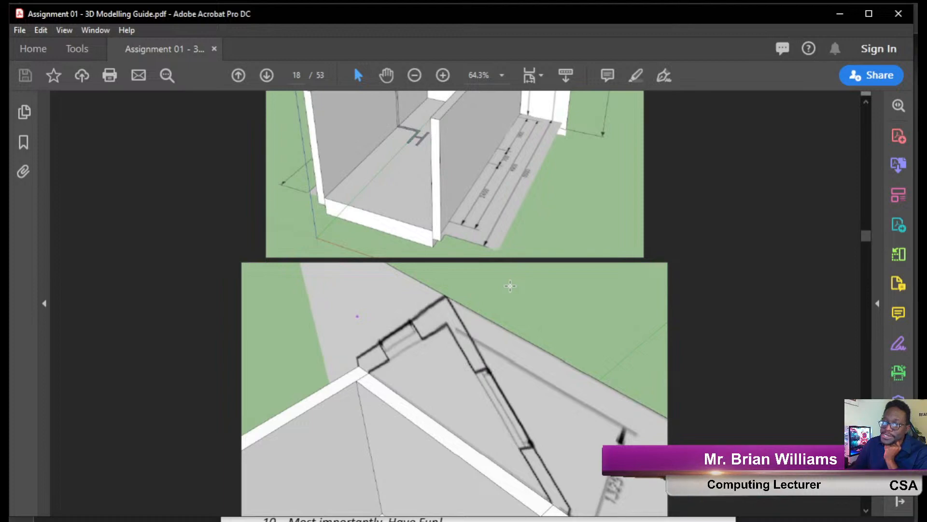
scroll(510, 285, down, 6)
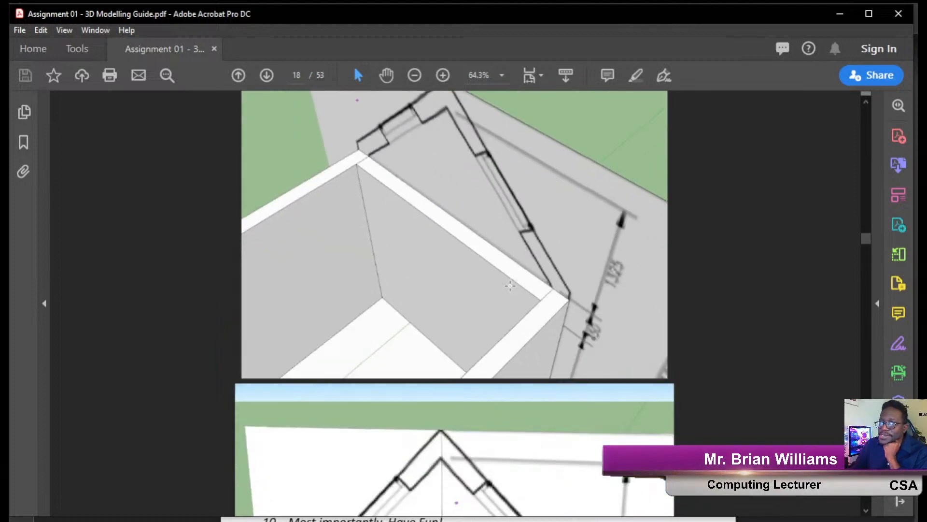
scroll(510, 286, down, 18)
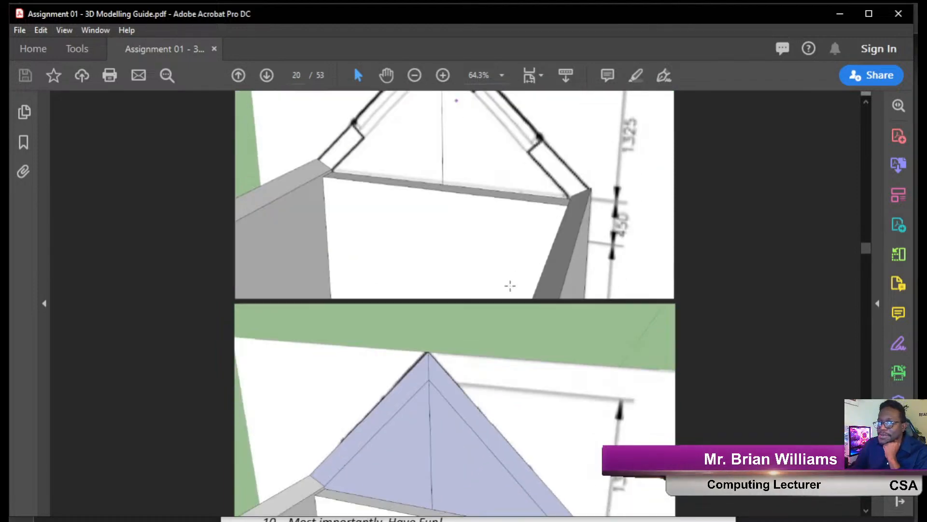
scroll(510, 285, down, 20)
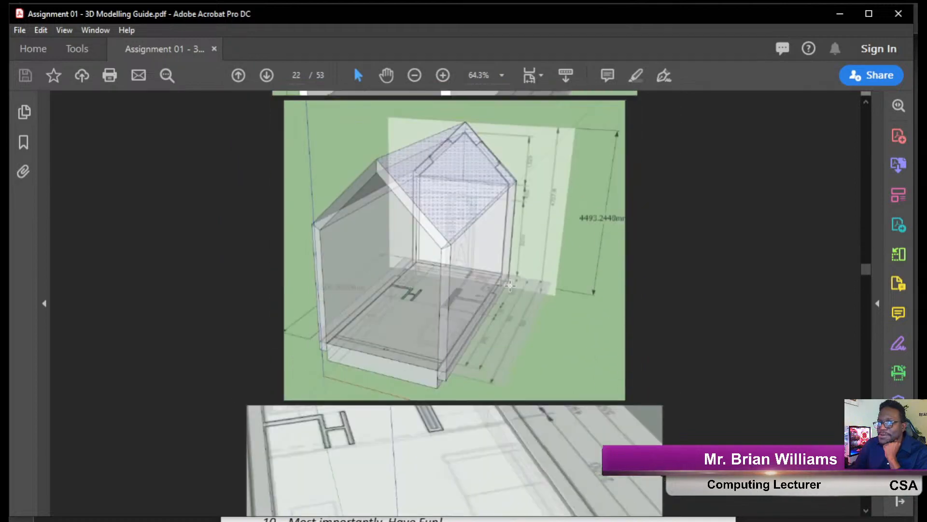
scroll(510, 285, down, 20)
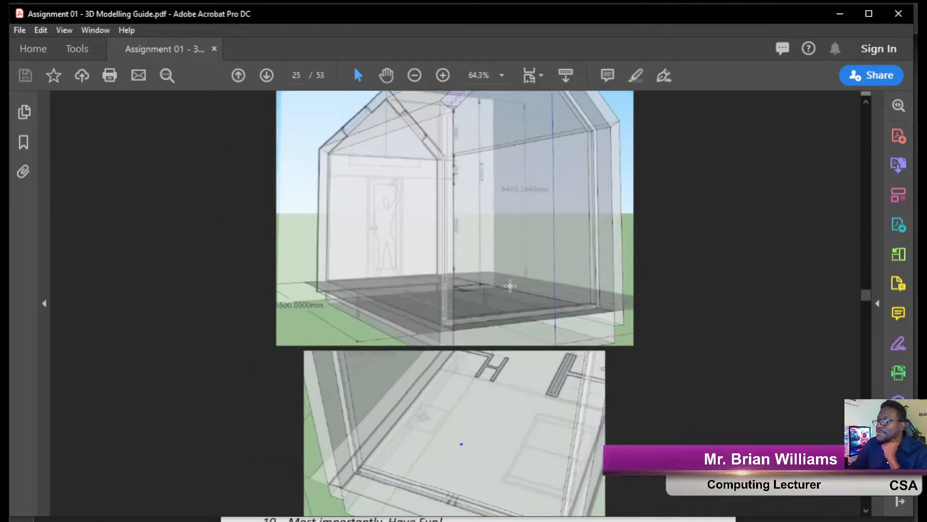
scroll(510, 286, down, 4)
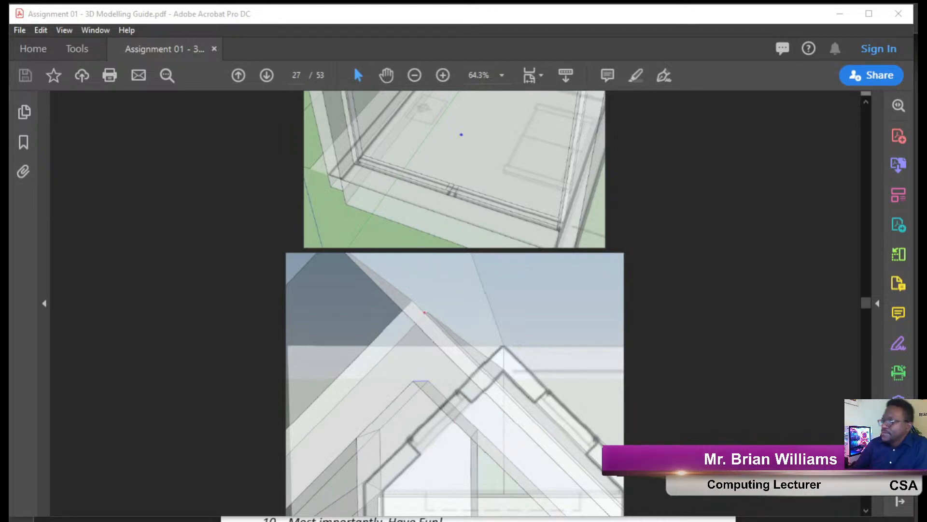
Minimize the Acrobat PDF guide and scroll through the CSA course page in Edge.
click(840, 19)
click(840, 16)
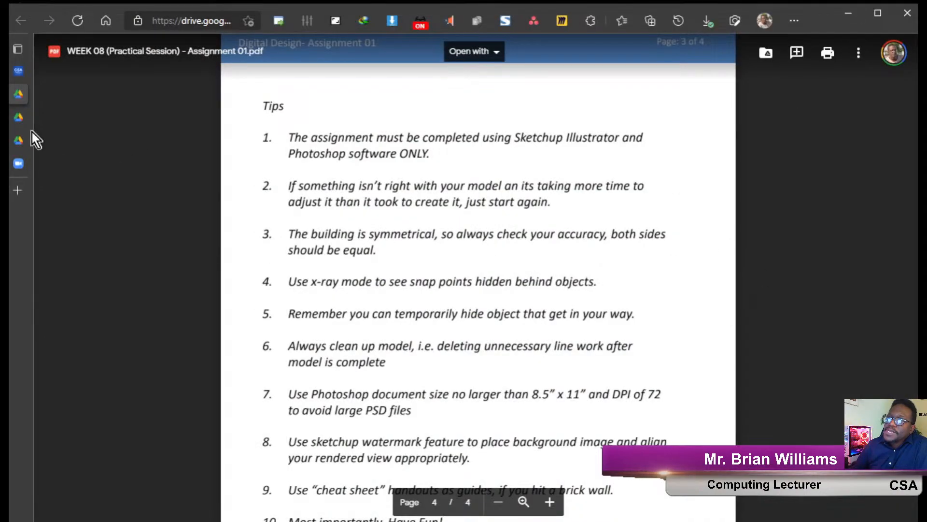
click(19, 71)
scroll(395, 313, down, 9)
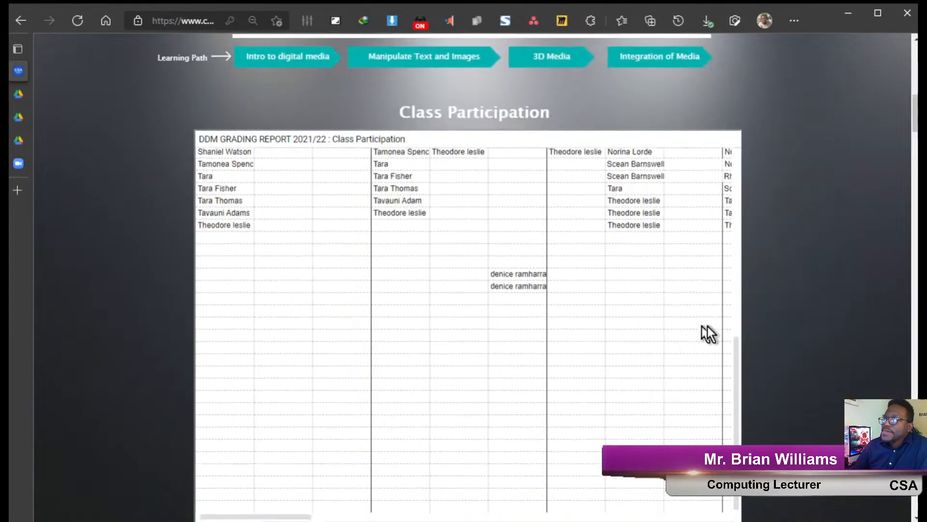
scroll(796, 341, down, 15)
scroll(795, 341, down, 10)
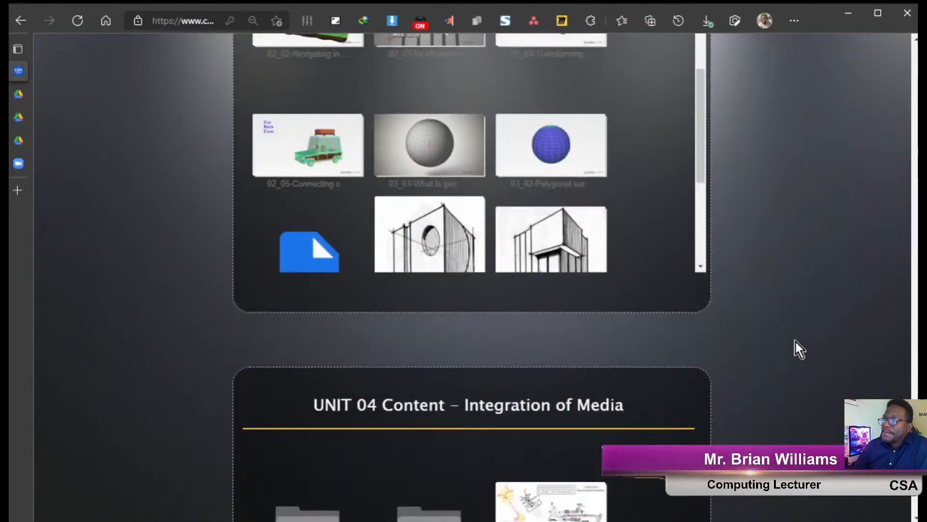
scroll(795, 341, down, 10)
scroll(796, 341, up, 11)
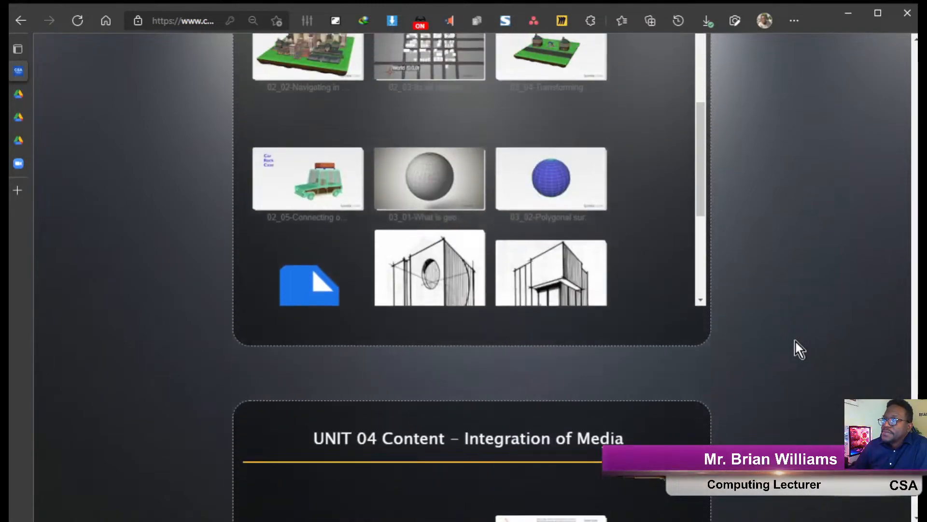
scroll(795, 341, up, 4)
scroll(795, 340, down, 3)
scroll(611, 311, down, 4)
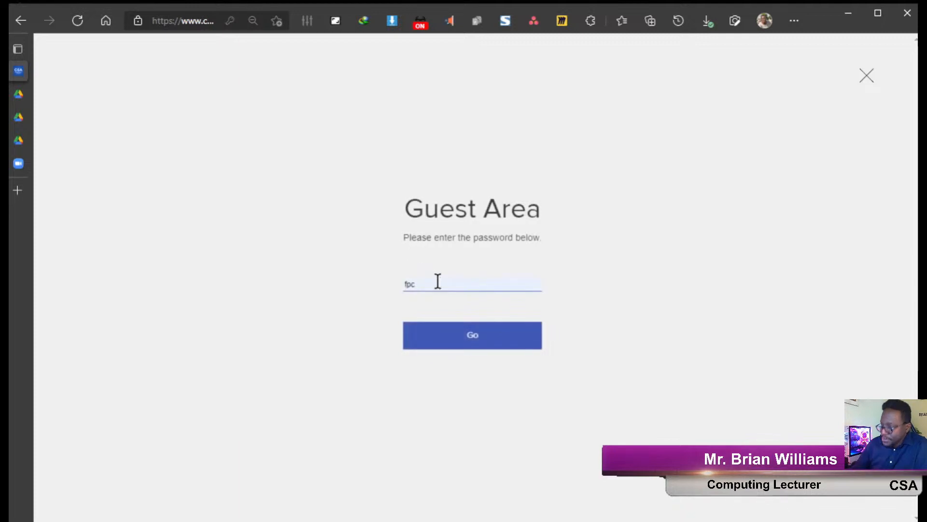
Replace the autofilled Guest Area password, submit it, and decline Edge's offer to update it.
drag(427, 285, 200, 288)
text(ddm)
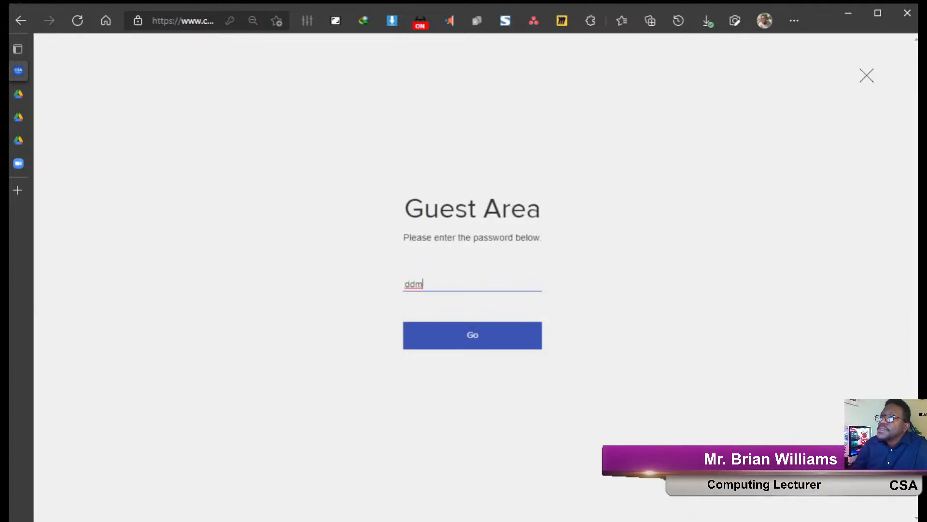
click(425, 23)
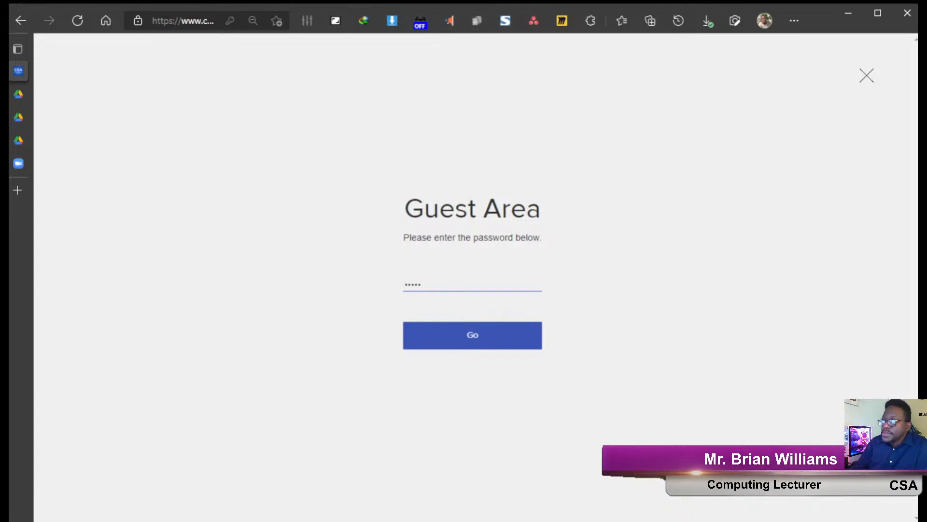
key(Return)
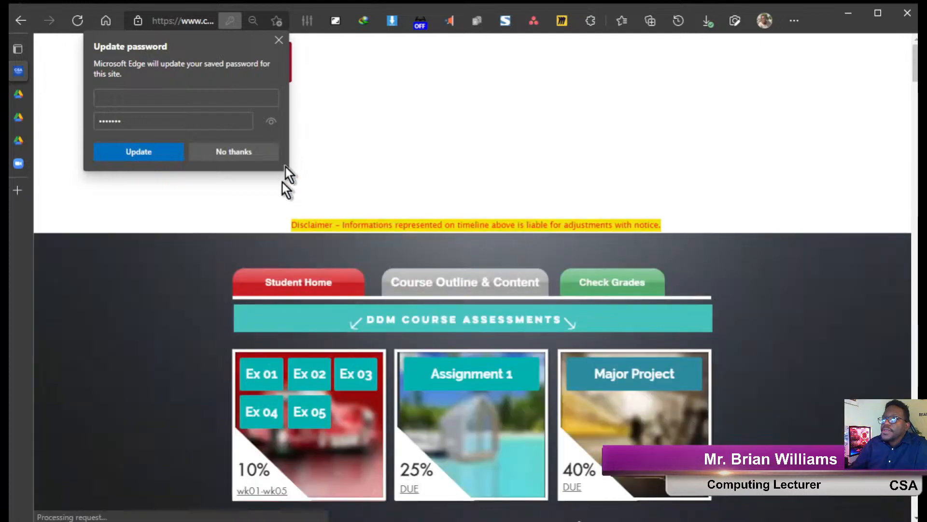
click(280, 39)
Scroll to the Unit 03 Content panel listing 3D Example.max and the Assignment 01 files.
scroll(758, 314, down, 15)
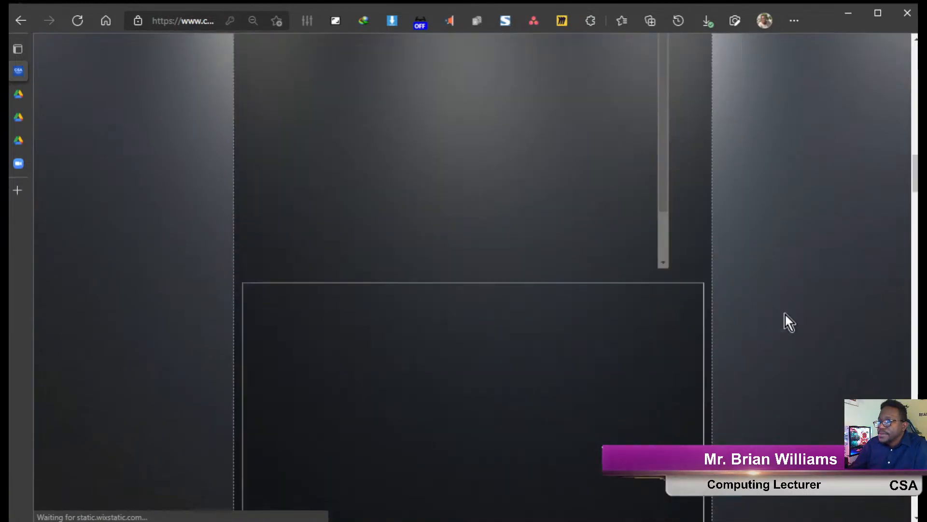
scroll(787, 313, down, 15)
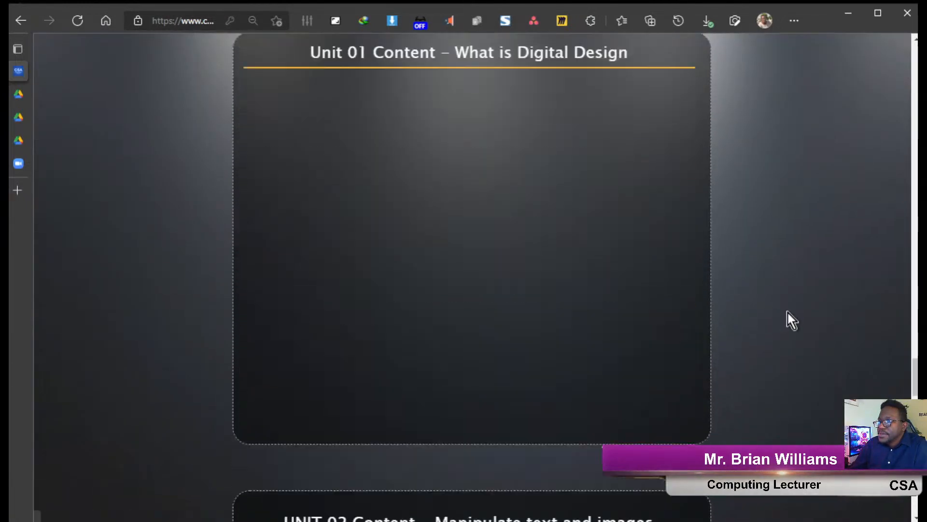
scroll(787, 312, down, 15)
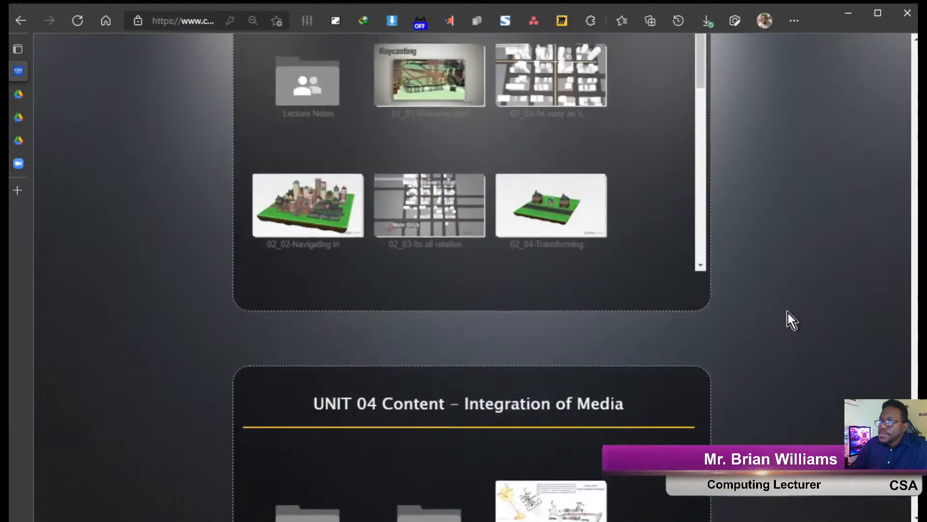
scroll(661, 289, up, 3)
scroll(639, 290, down, 2)
scroll(444, 338, up, 5)
scroll(444, 358, down, 1)
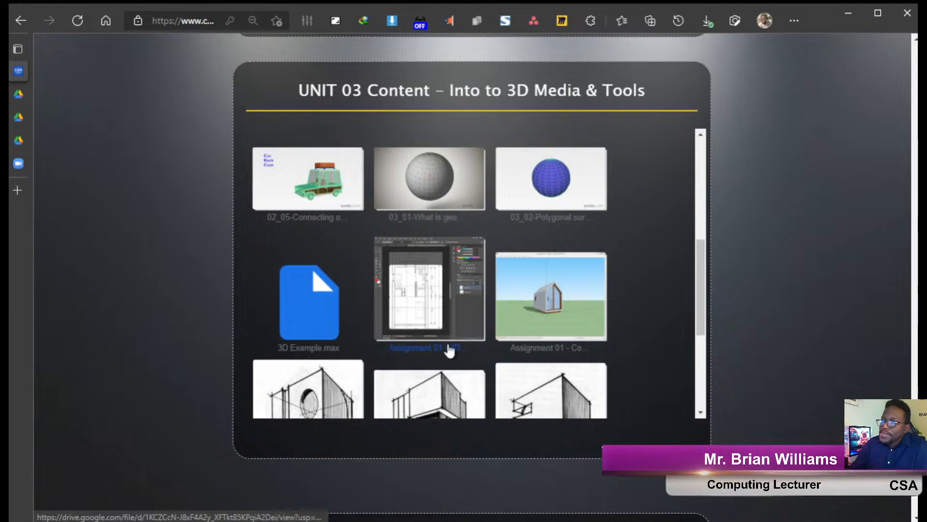
scroll(498, 348, down, 1)
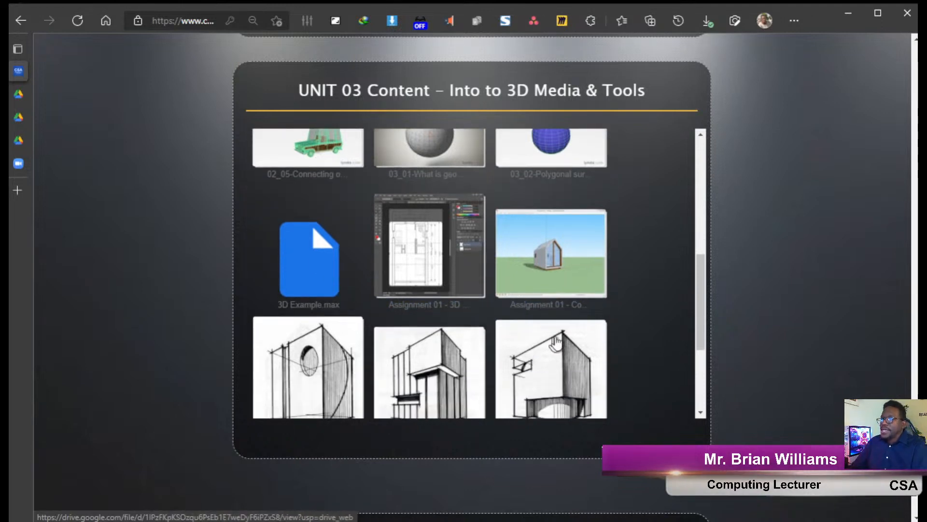